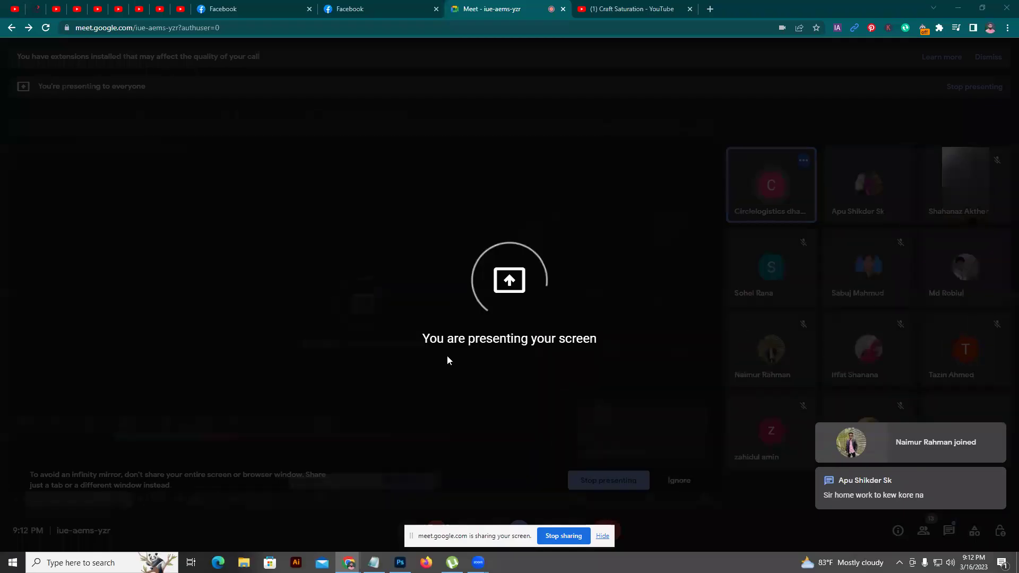
# - Hide the screen-sharing bar and switch the Meet call to the Spotlight layout
pyautogui.click(603, 537)
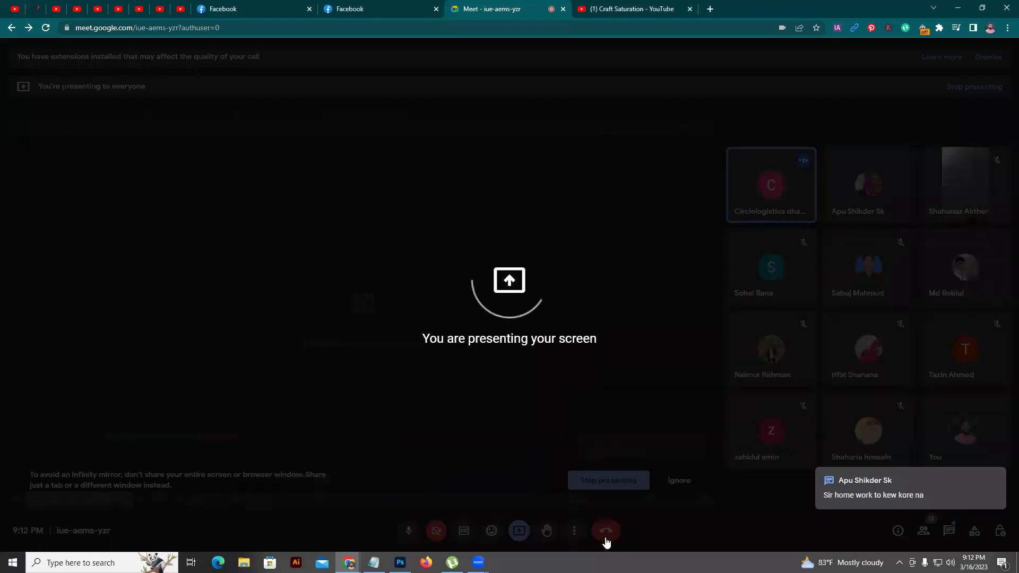
pyautogui.click(574, 531)
pyautogui.click(608, 319)
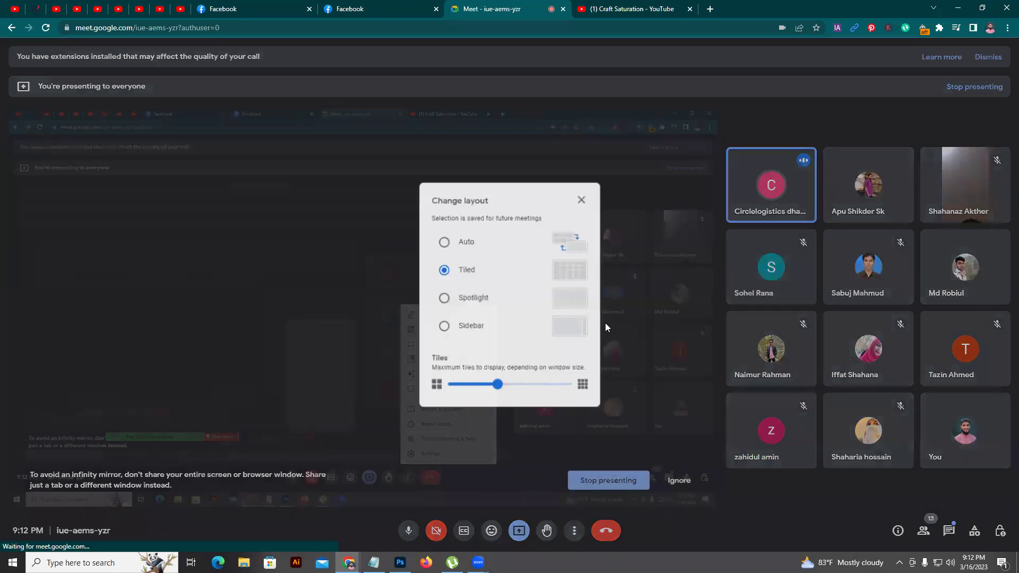
pyautogui.click(527, 299)
pyautogui.click(583, 198)
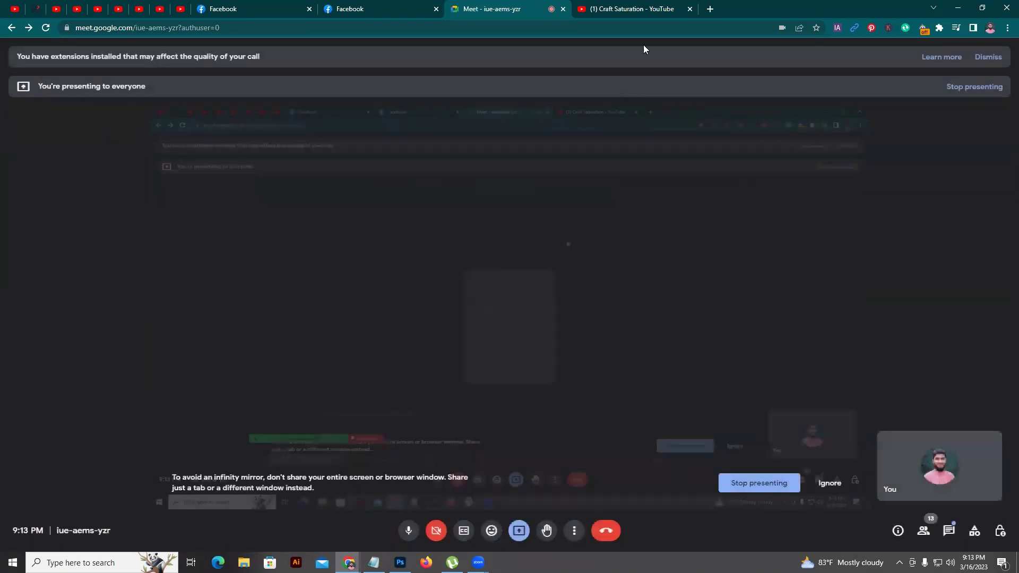
# - Close the Craft Saturation YouTube tab and bring Photoshop forward
pyautogui.click(637, 9)
pyautogui.click(690, 9)
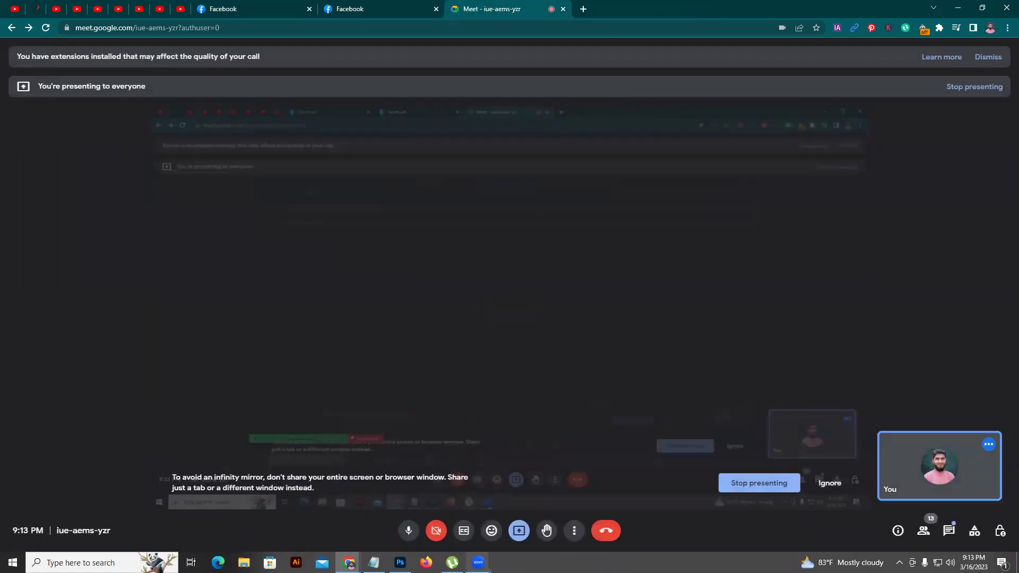
pyautogui.moveTo(400, 563)
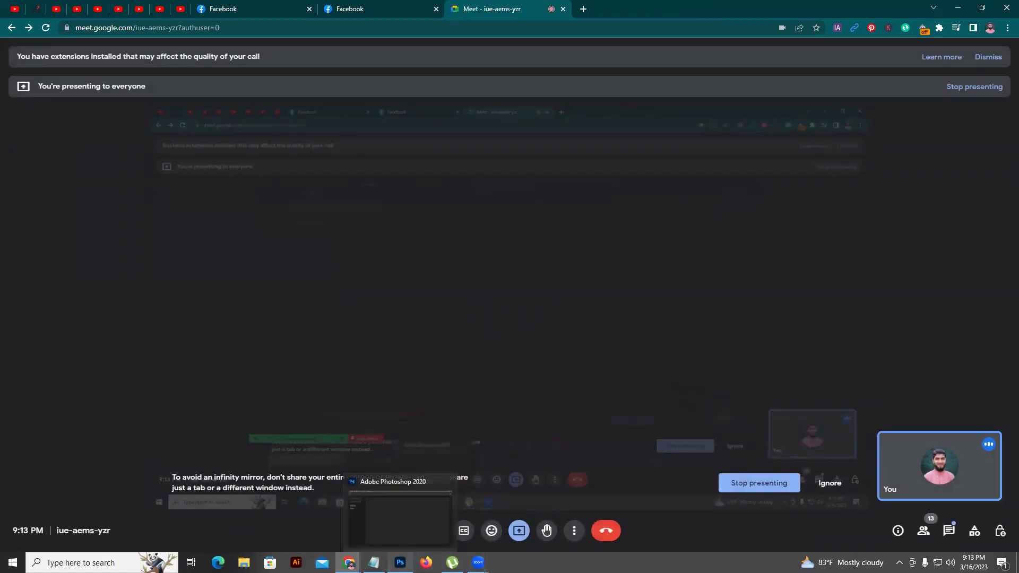
pyautogui.click(384, 518)
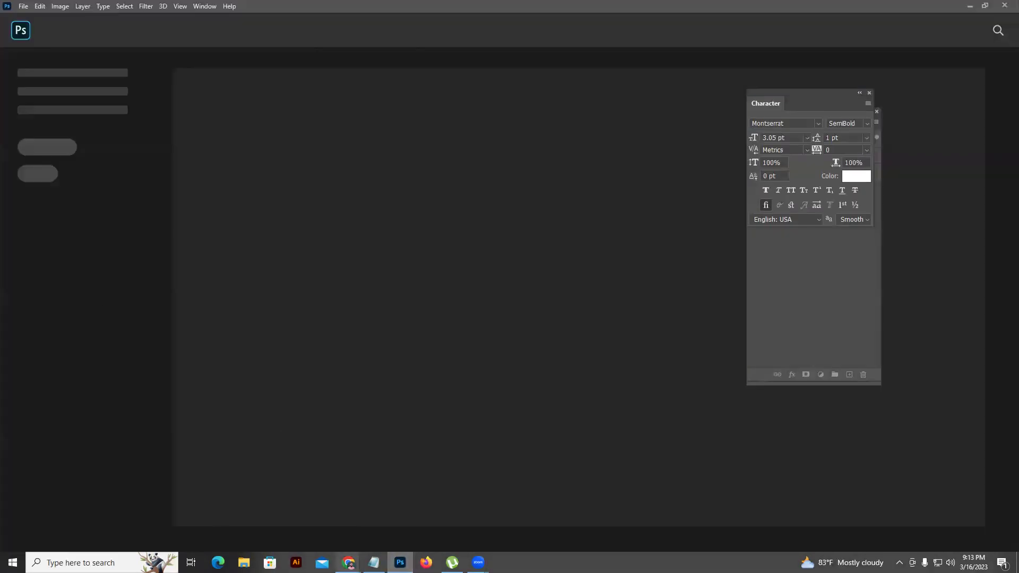
# - Back in the Meet call, admit the waiting participant, then return to Photoshop
pyautogui.moveTo(348, 563)
pyautogui.click(317, 522)
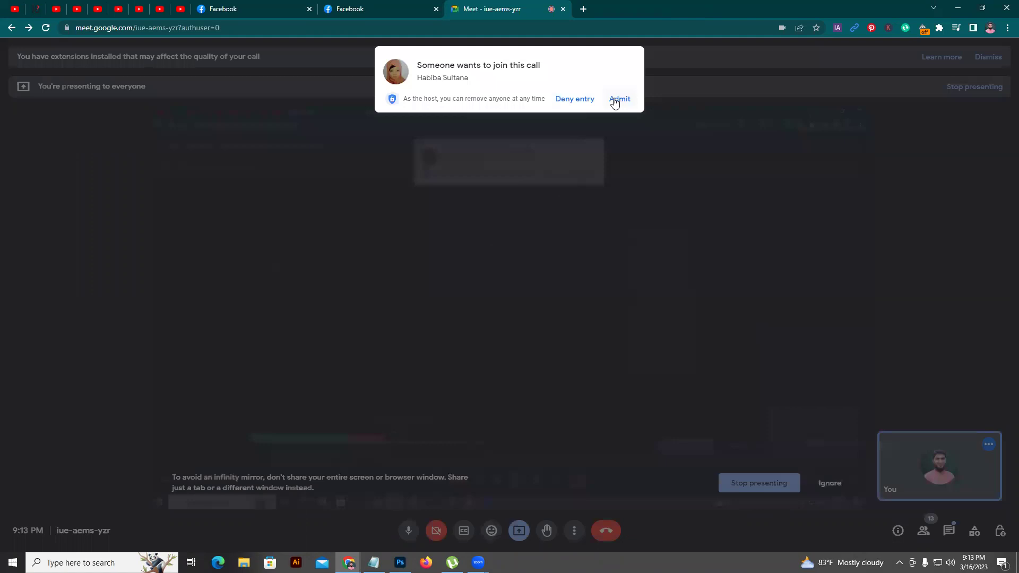
pyautogui.click(618, 97)
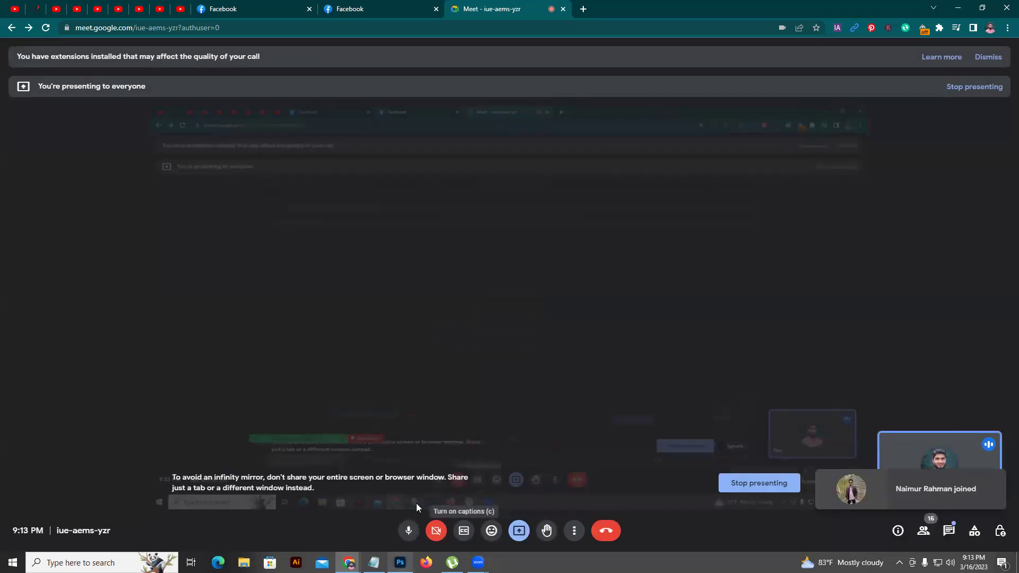
pyautogui.click(401, 563)
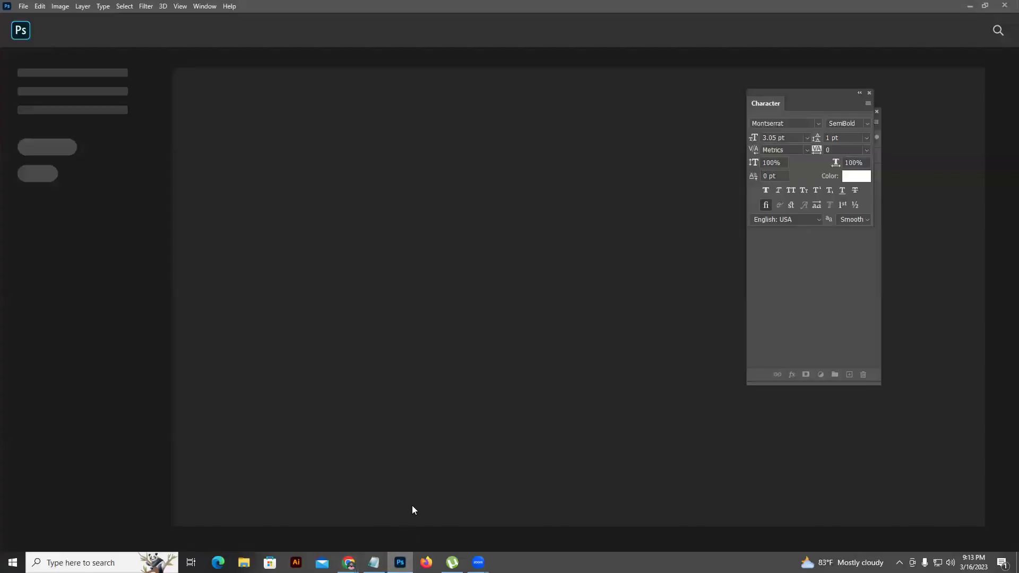
# - Bring Meet forward and display the Facebook photo listing the Class - 03 topics
pyautogui.moveTo(349, 563)
pyautogui.click(316, 533)
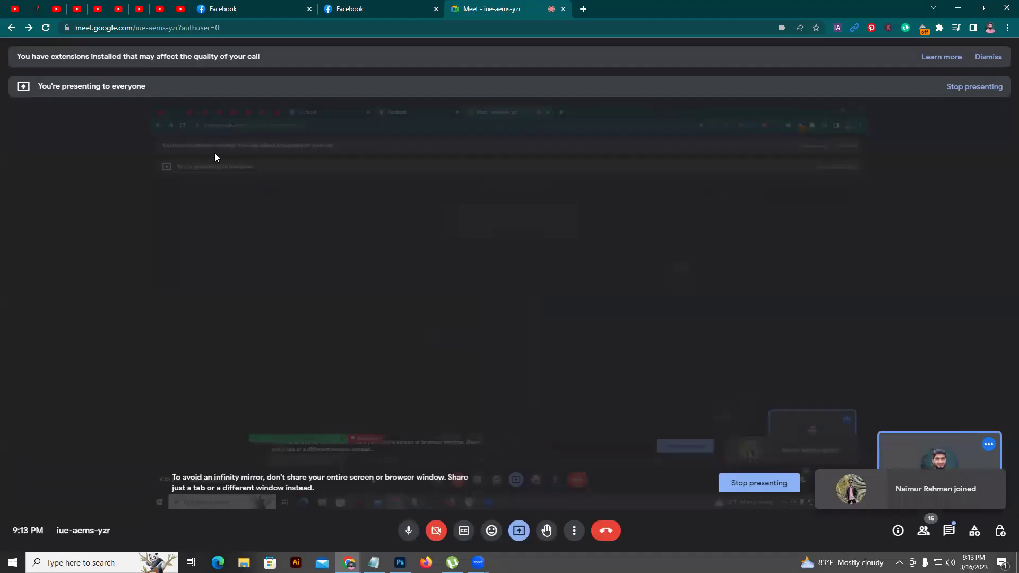
pyautogui.click(374, 6)
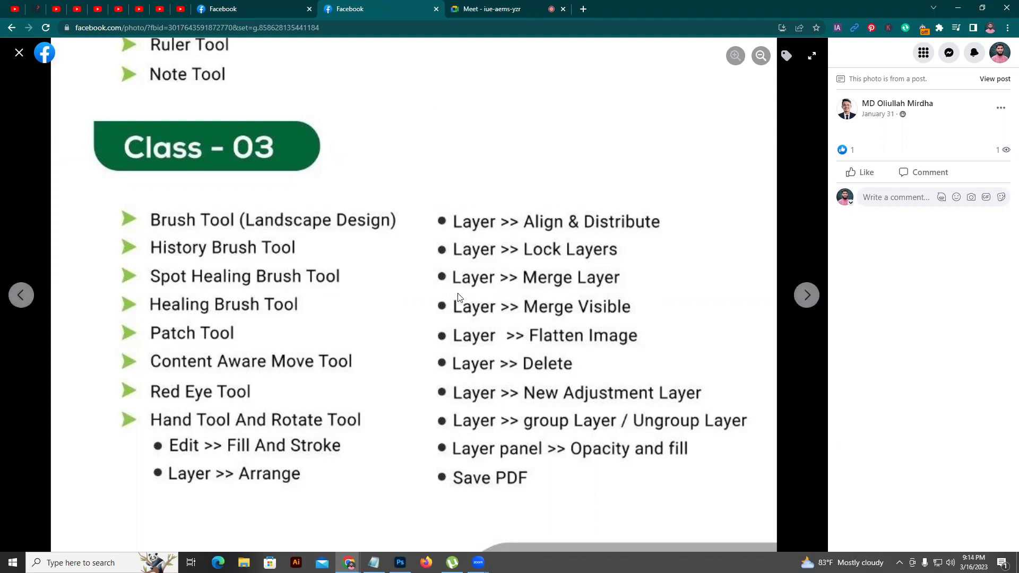
# - Create a new blank white 1000 × 1000 px document from File > New
pyautogui.click(401, 562)
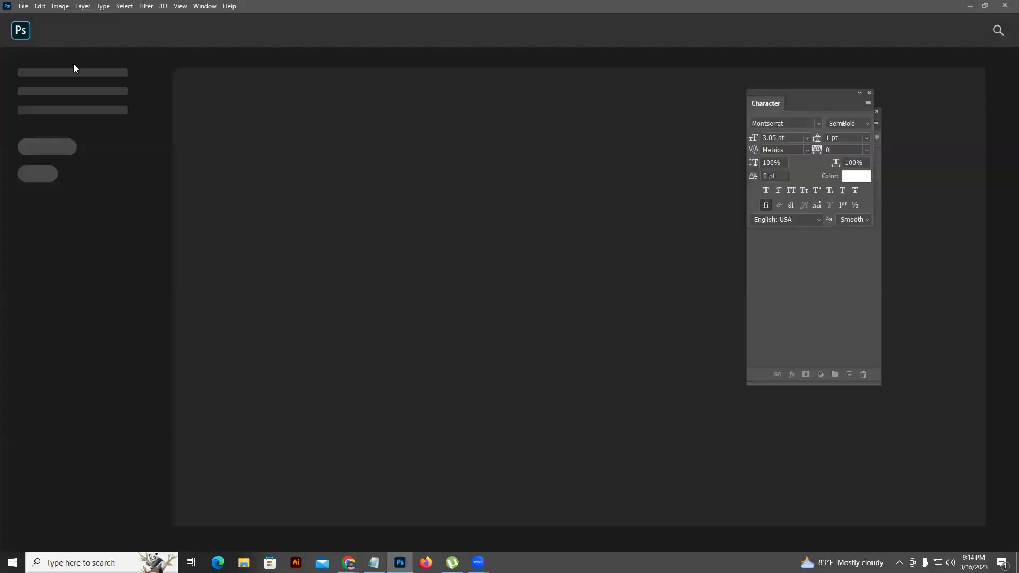
pyautogui.click(23, 6)
pyautogui.click(34, 17)
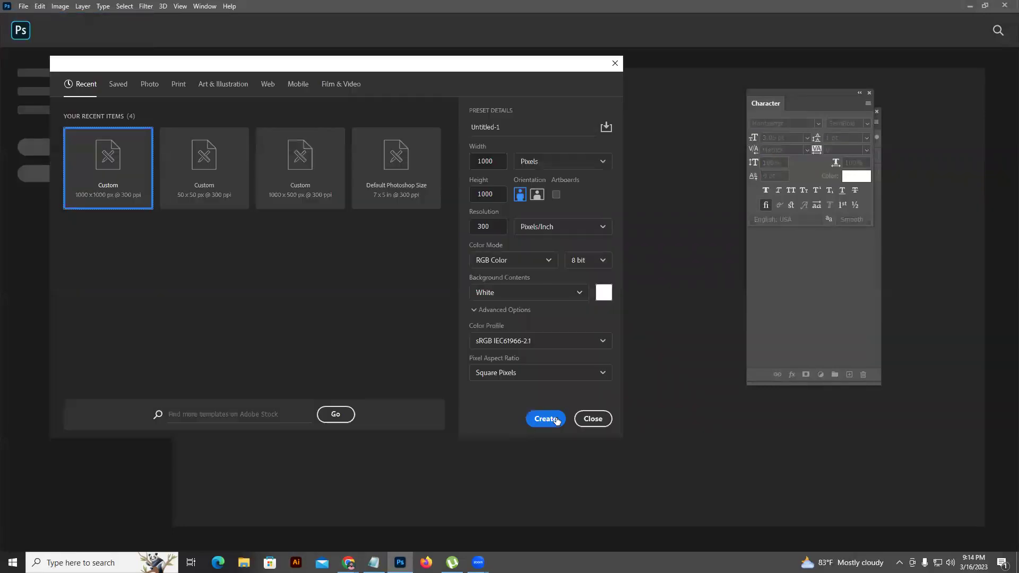
pyautogui.click(555, 417)
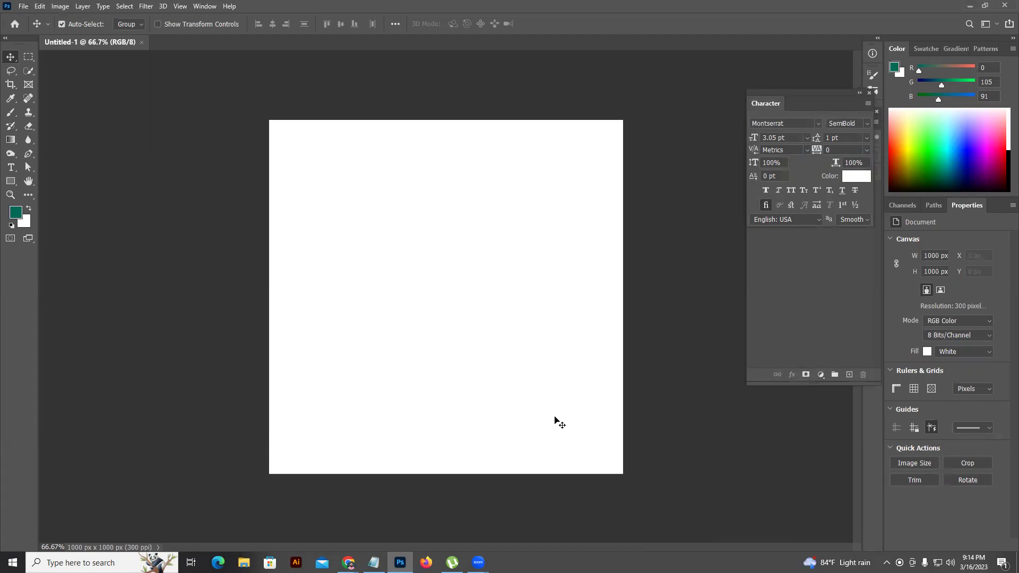
# - Select the Brush tool and set its round tip size to 53 px
pyautogui.click(9, 113)
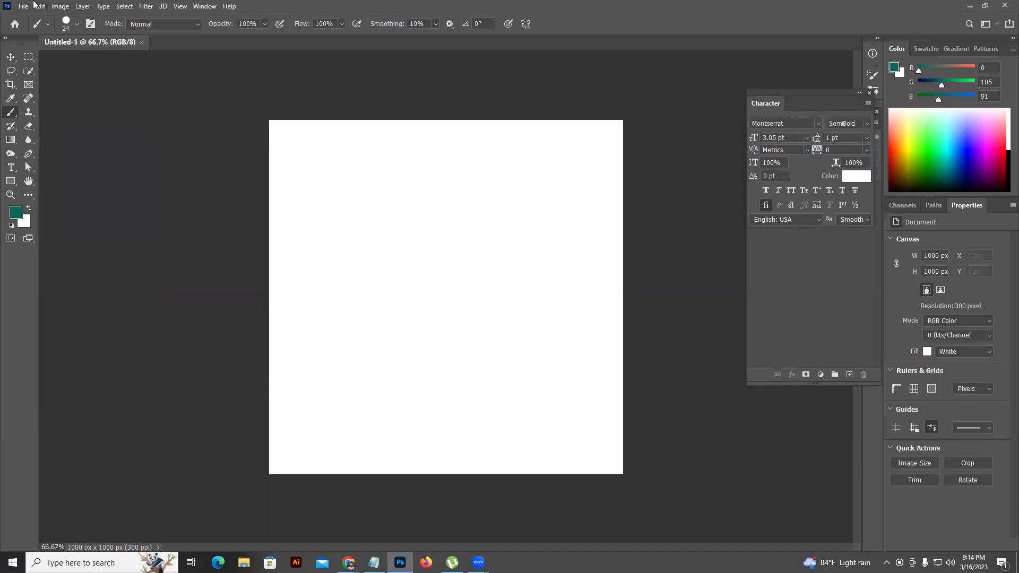
pyautogui.click(77, 25)
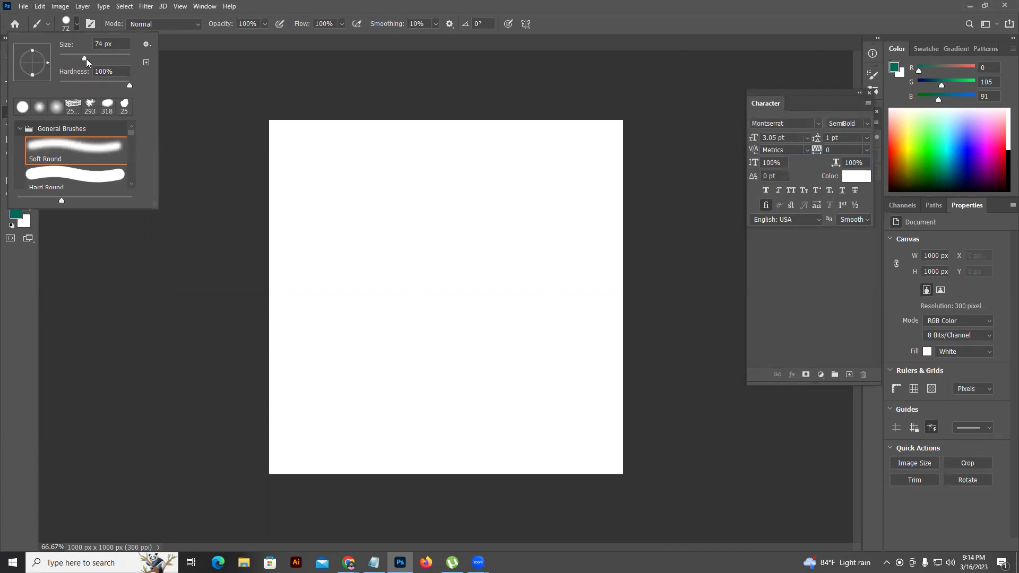
pyautogui.moveTo(110, 61)
pyautogui.mouseDown()
pyautogui.moveTo(132, 61)
pyautogui.moveTo(71, 66)
pyautogui.moveTo(104, 67)
pyautogui.moveTo(88, 67)
pyautogui.mouseUp()
pyautogui.click(77, 27)
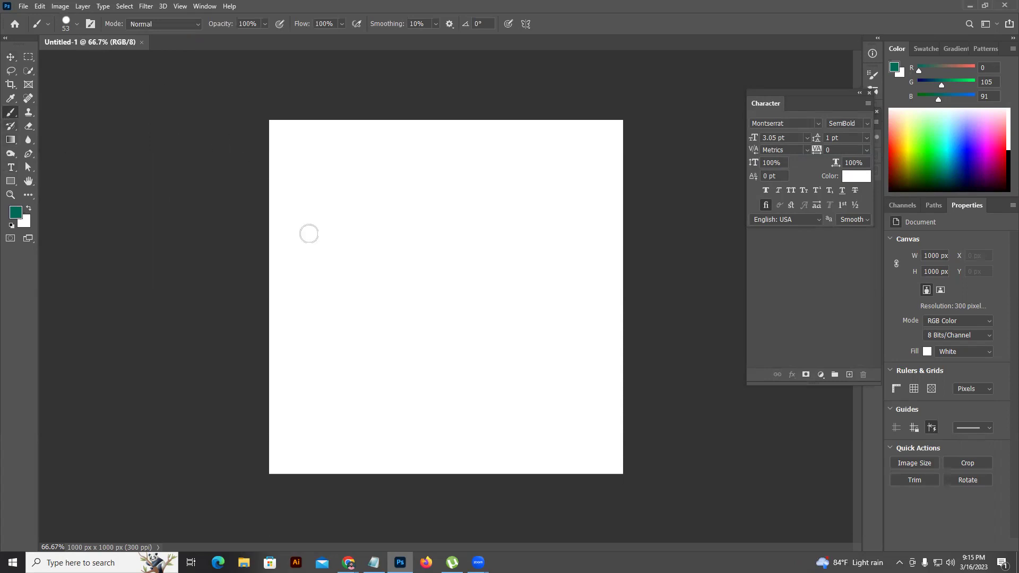
# - Paint a test teal dot on the canvas and undo it
pyautogui.rightClick(325, 201)
pyautogui.click(328, 169)
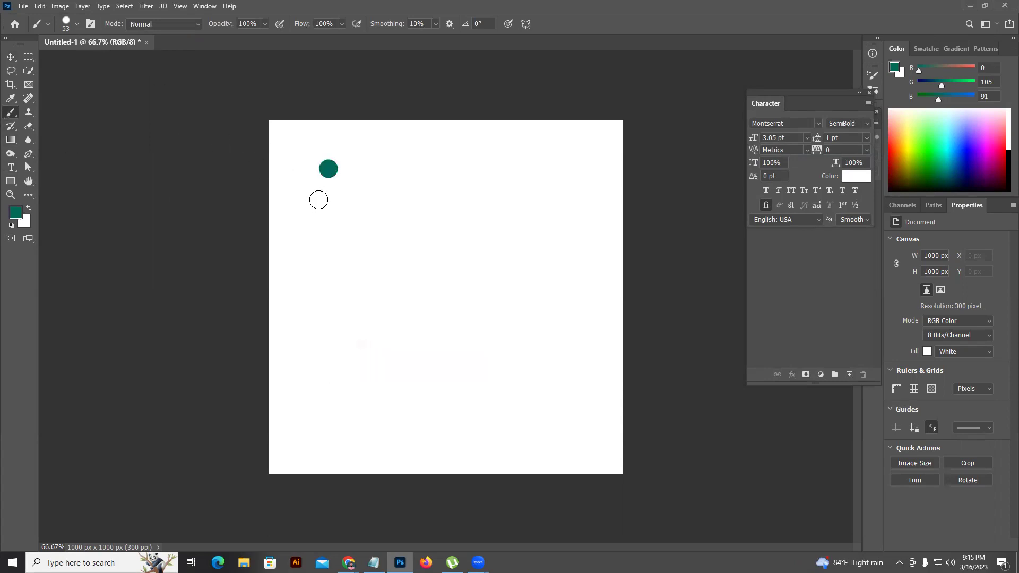
pyautogui.hotkey('ctrl', 'z')
# - Enlarge the brush to 92 px and paint six teal dots across the canvas
pyautogui.rightClick(335, 183)
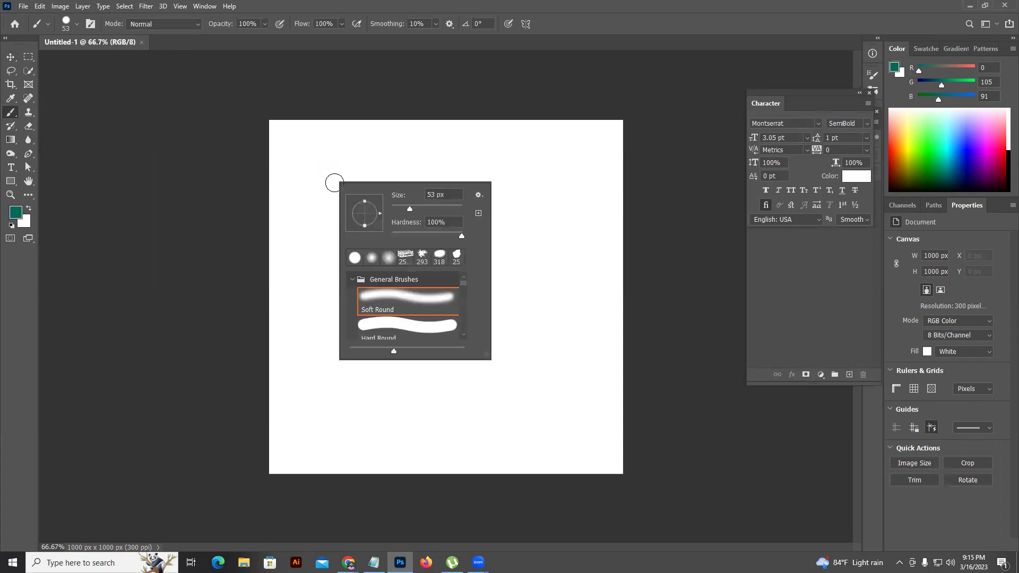
pyautogui.moveTo(410, 209); pyautogui.dragTo(424, 209)
pyautogui.click(332, 163)
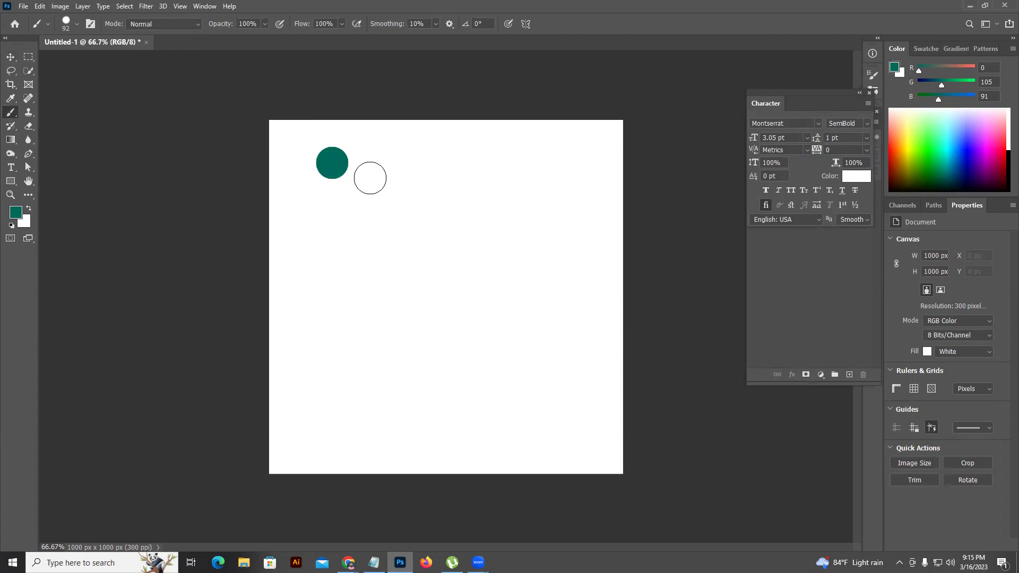
pyautogui.click(370, 178)
pyautogui.click(425, 170)
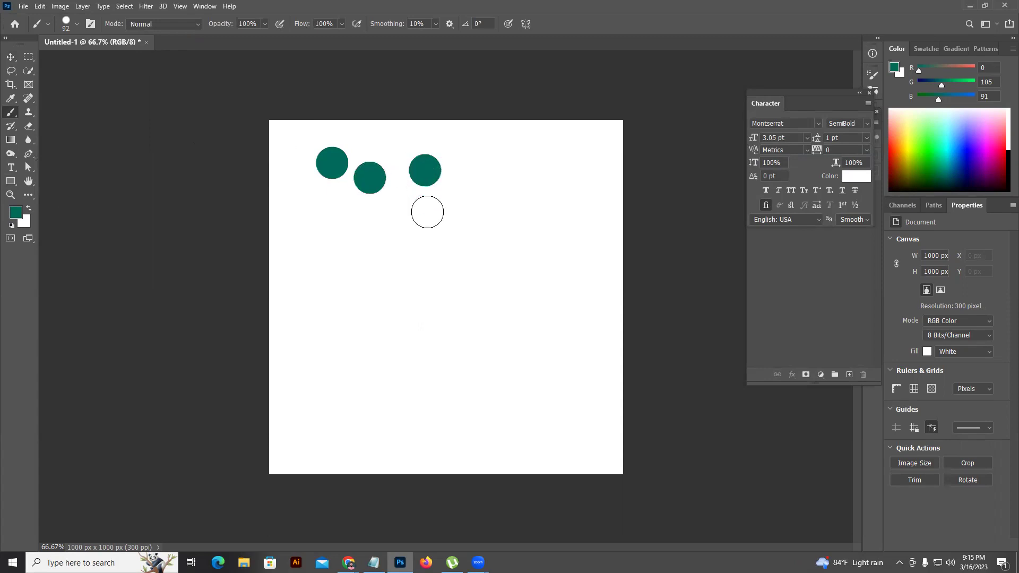
pyautogui.click(427, 215)
pyautogui.click(344, 244)
pyautogui.click(298, 298)
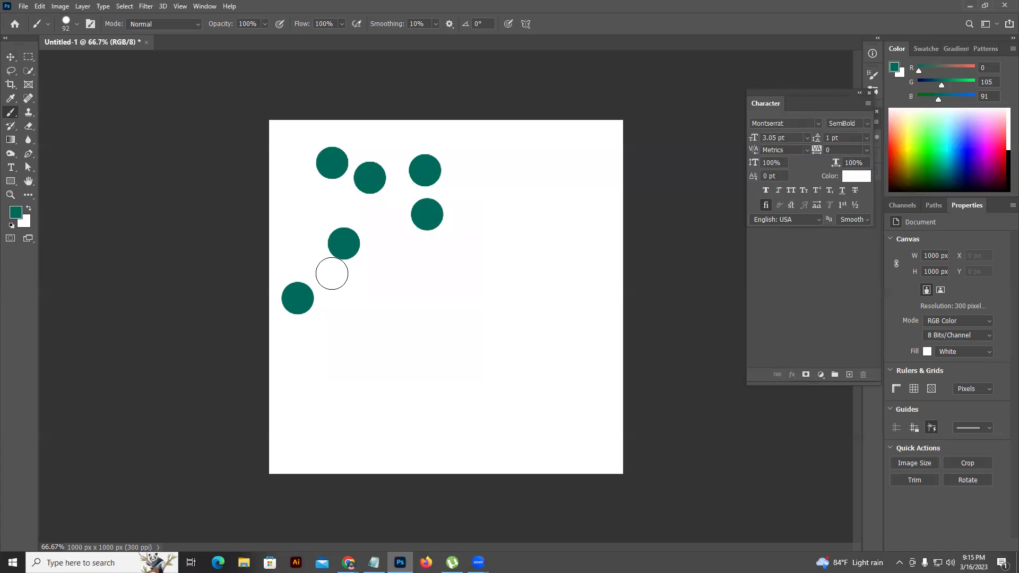
# - Undo the dots, paint a winding teal stroke, then undo it as well
pyautogui.hotkey('ctrl', 'z')
pyautogui.hotkey('ctrl', 'z')
pyautogui.hotkey('ctrl', 'z')
pyautogui.hotkey('ctrl', 'z')
pyautogui.hotkey('ctrl', 'z')
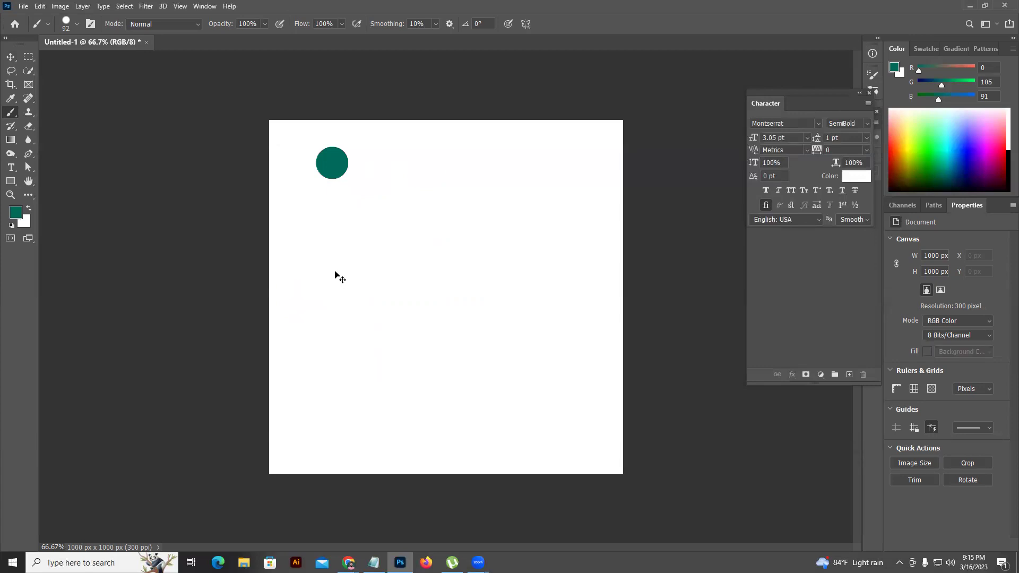
pyautogui.hotkey('ctrl', 'z')
pyautogui.moveTo(292, 208)
pyautogui.mouseDown()
pyautogui.moveTo(388, 216)
pyautogui.moveTo(478, 243)
pyautogui.moveTo(490, 283)
pyautogui.moveTo(374, 374)
pyautogui.moveTo(402, 393)
pyautogui.moveTo(492, 410)
pyautogui.moveTo(545, 449)
pyautogui.moveTo(523, 470)
pyautogui.moveTo(483, 474)
pyautogui.moveTo(352, 424)
pyautogui.moveTo(311, 432)
pyautogui.moveTo(289, 373)
pyautogui.moveTo(339, 279)
pyautogui.moveTo(263, 220)
pyautogui.moveTo(261, 172)
pyautogui.moveTo(345, 157)
pyautogui.mouseUp()
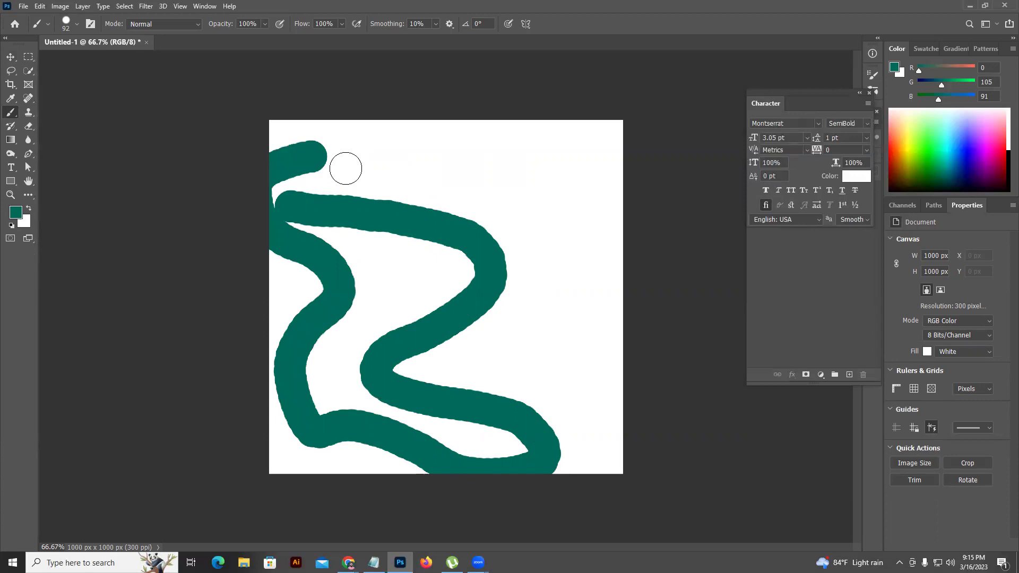
pyautogui.hotkey('ctrl', 'z')
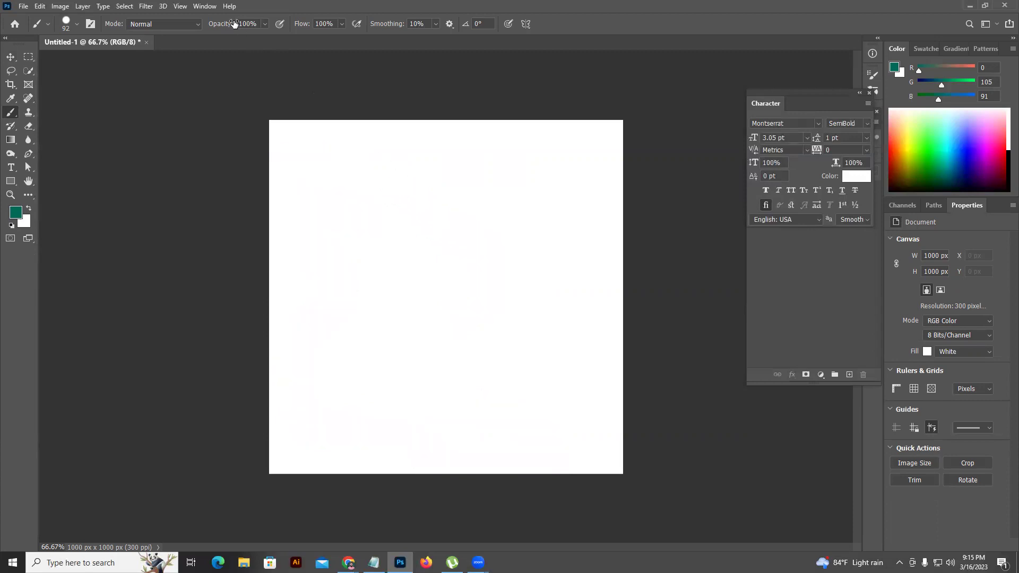
# - Set a 176 px brush at 0% hardness and paint two overlapping soft teal strokes
pyautogui.rightClick(397, 198)
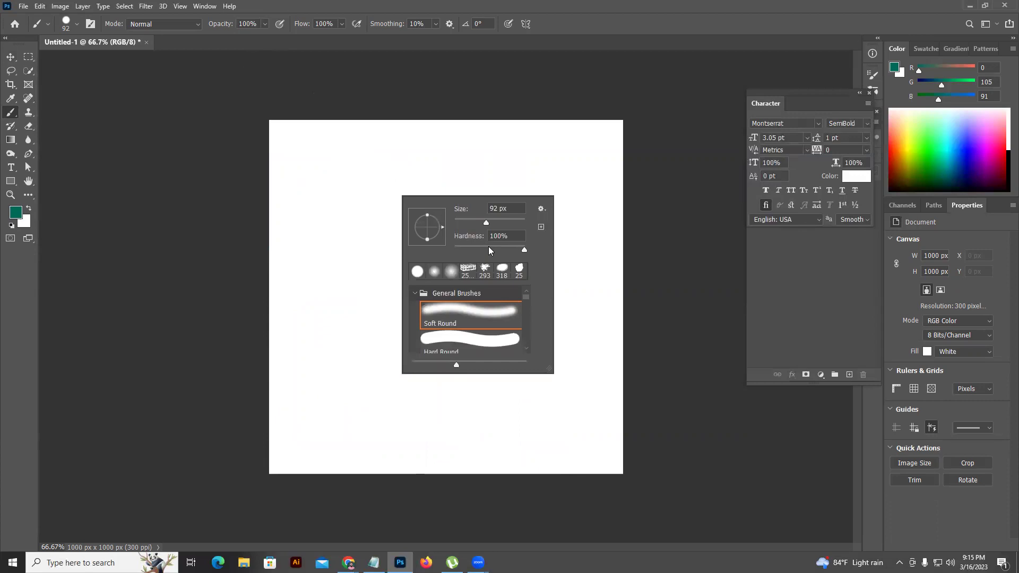
pyautogui.moveTo(486, 223); pyautogui.dragTo(503, 223)
pyautogui.moveTo(525, 250); pyautogui.dragTo(455, 251)
pyautogui.moveTo(371, 155)
pyautogui.mouseDown()
pyautogui.moveTo(342, 237)
pyautogui.moveTo(296, 294)
pyautogui.mouseUp()
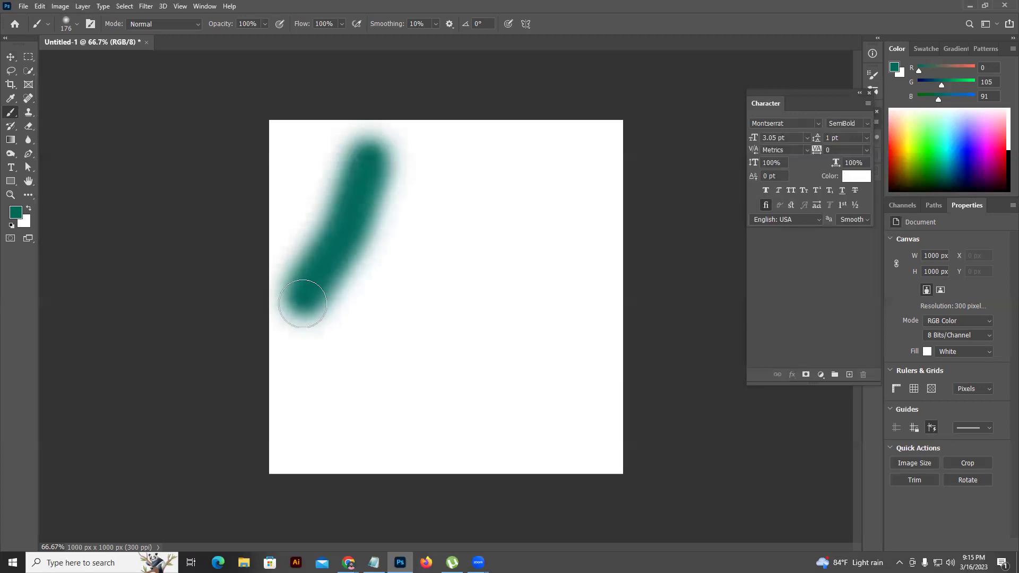
pyautogui.moveTo(364, 164); pyautogui.dragTo(334, 291)
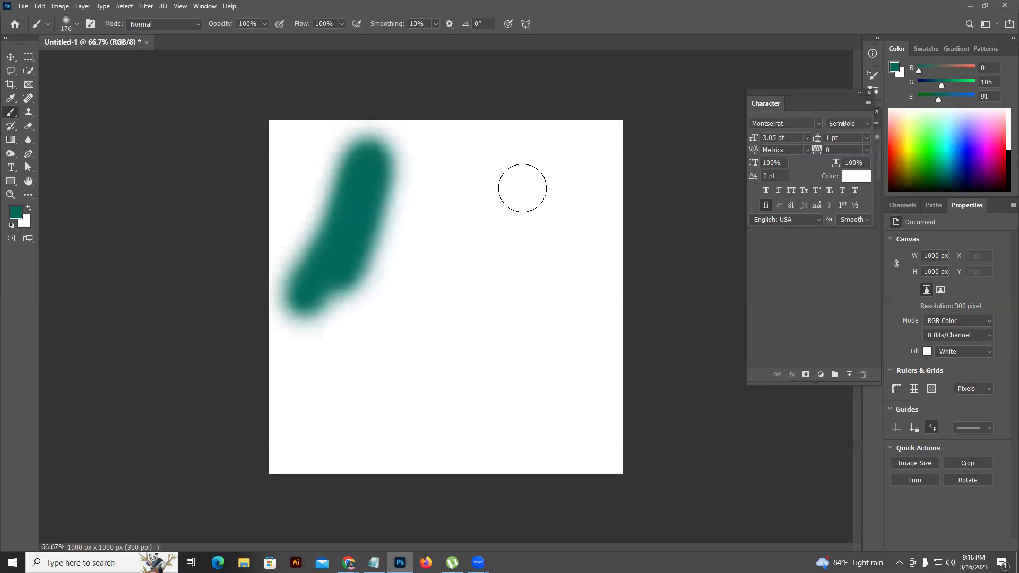
# - Raise brush hardness to 100% and paint a hard-edged teal stroke beside them
pyautogui.rightClick(524, 187)
pyautogui.moveTo(580, 242); pyautogui.dragTo(647, 242)
pyautogui.moveTo(498, 157); pyautogui.dragTo(462, 324)
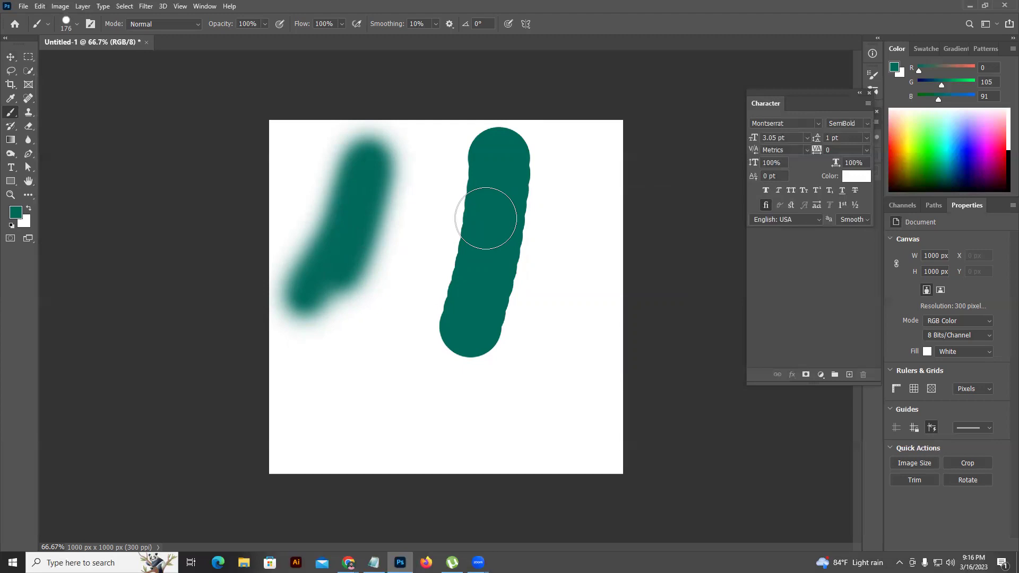
# - Dock Layers, Properties, Color and Character panels in the right strip, then undo the teal strokes
pyautogui.click(862, 93)
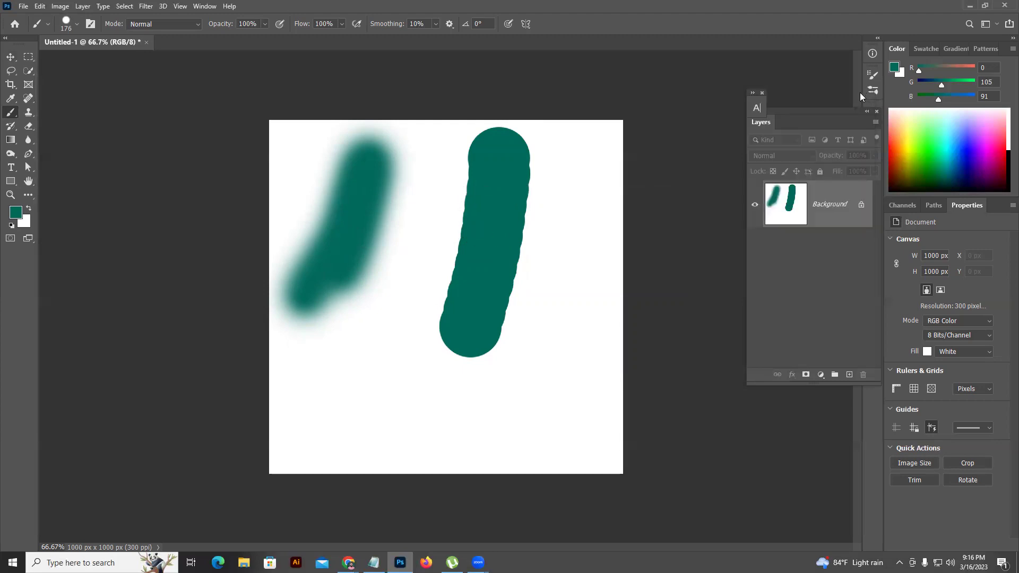
pyautogui.click(867, 112)
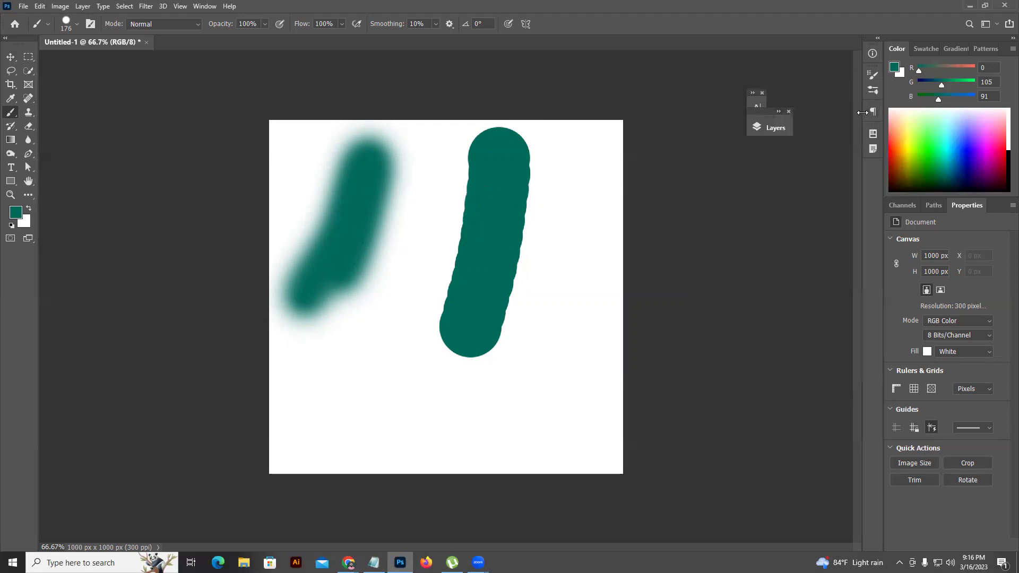
pyautogui.moveTo(788, 121); pyautogui.dragTo(975, 215)
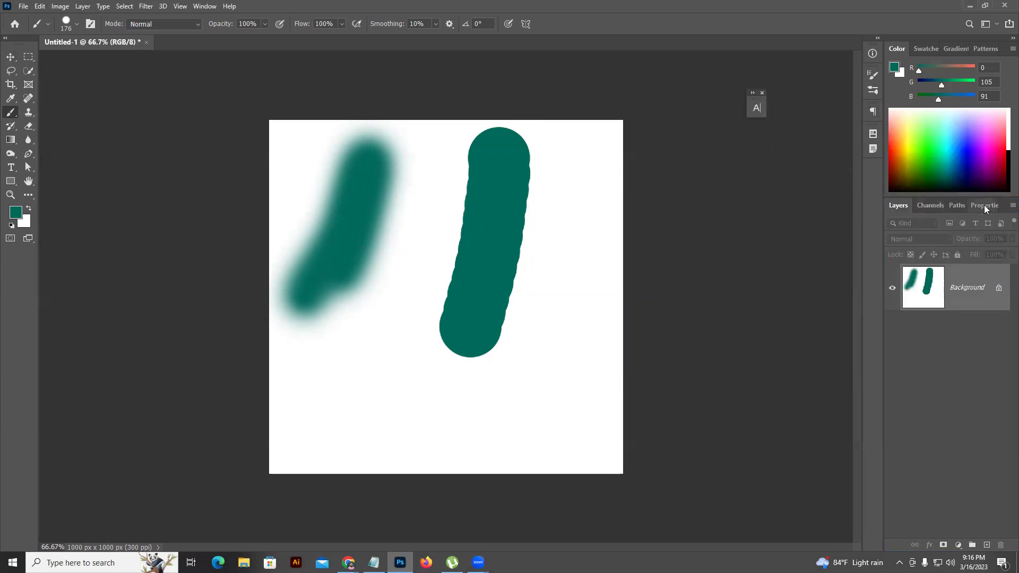
pyautogui.moveTo(984, 205); pyautogui.dragTo(965, 50)
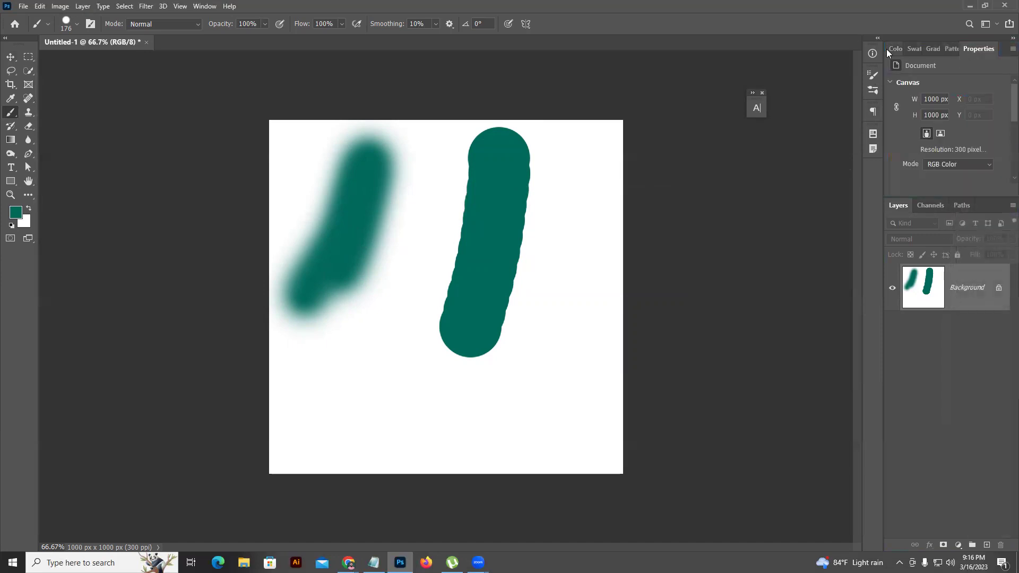
pyautogui.moveTo(897, 53); pyautogui.dragTo(873, 53)
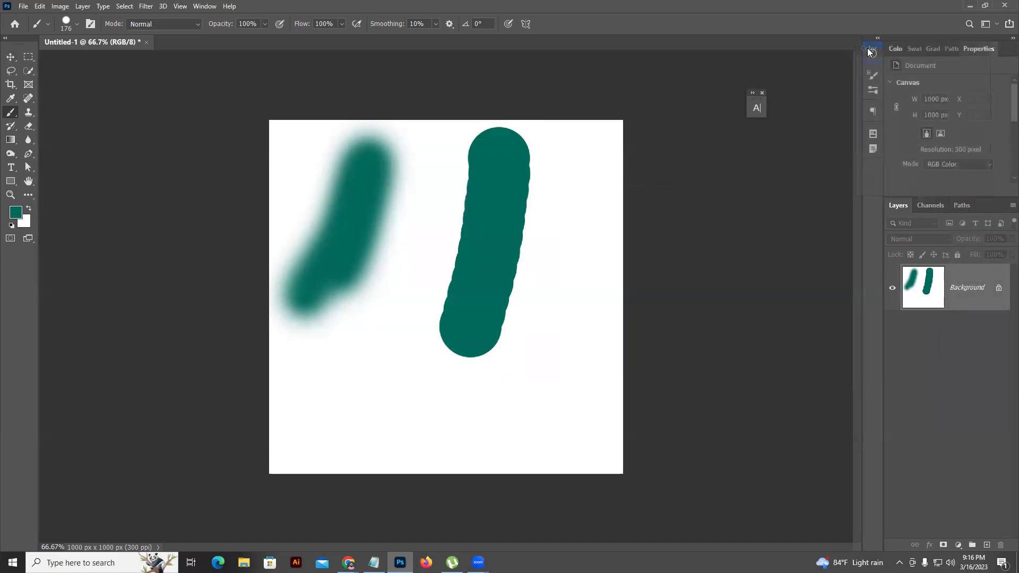
pyautogui.moveTo(760, 107); pyautogui.dragTo(876, 127)
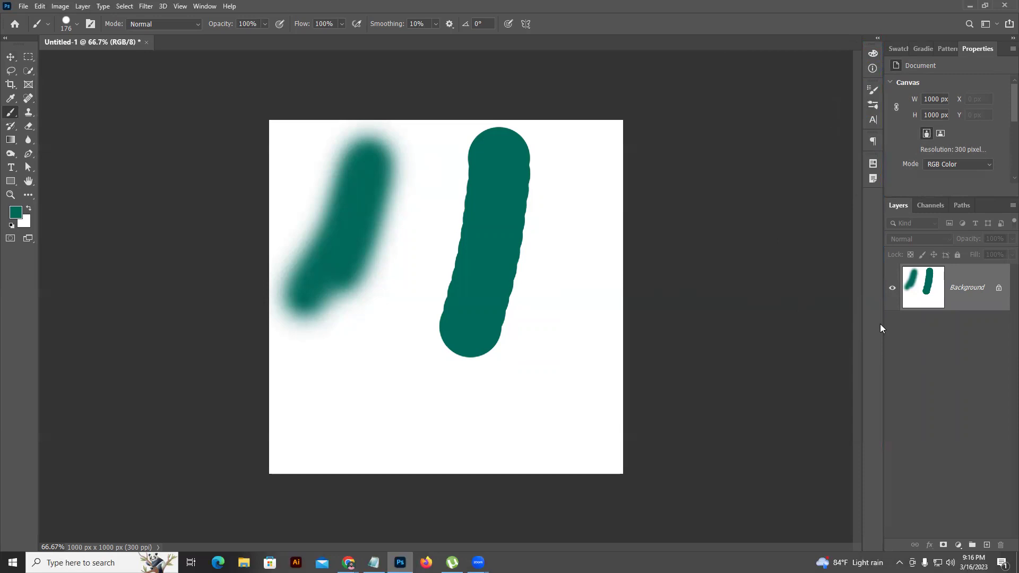
pyautogui.hotkey('ctrl', 'z')
pyautogui.hotkey('ctrl', 'z')
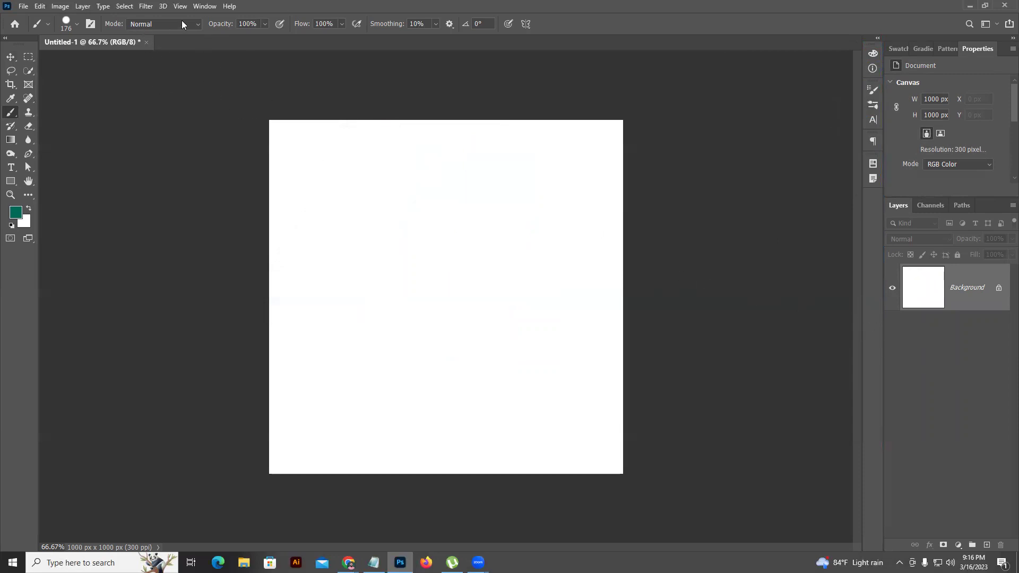
# - Paint a teal stroke at 48% brush opacity, then undo it
pyautogui.moveTo(223, 28); pyautogui.dragTo(195, 34)
pyautogui.moveTo(339, 171); pyautogui.dragTo(313, 323)
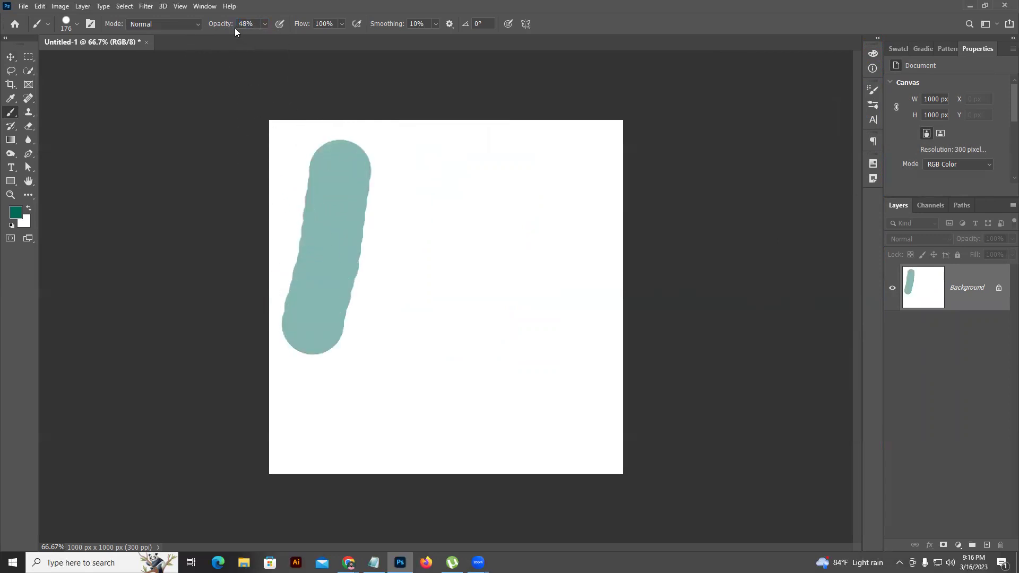
pyautogui.hotkey('ctrl', 'z')
# - Paint teal dabs at 100% opacity and 35% flow, then undo the lower stroke
pyautogui.moveTo(226, 26)
pyautogui.mouseDown()
pyautogui.moveTo(284, 27)
pyautogui.moveTo(257, 28)
pyautogui.mouseUp()
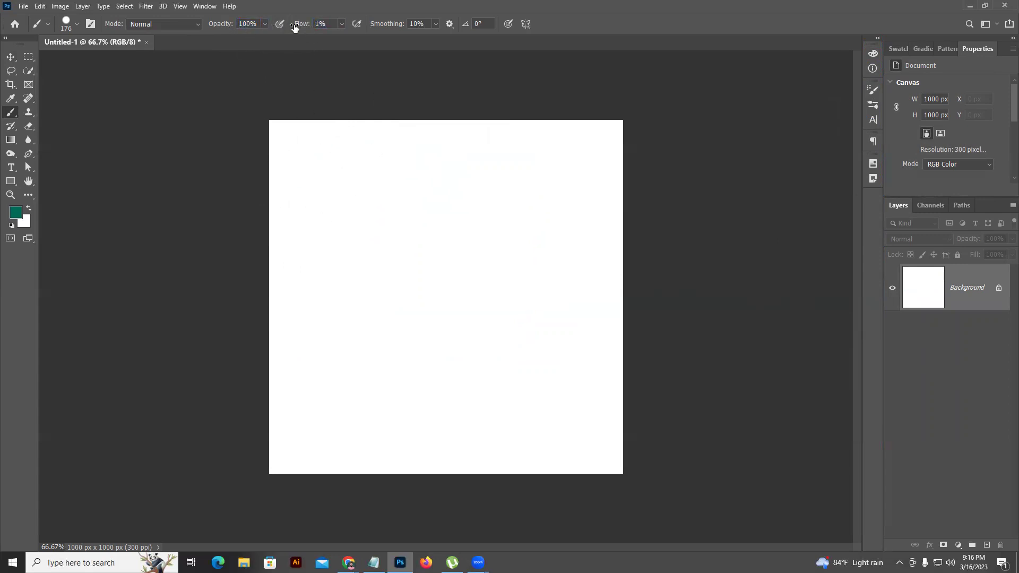
pyautogui.moveTo(301, 23); pyautogui.dragTo(320, 27)
pyautogui.moveTo(288, 160); pyautogui.dragTo(350, 177)
pyautogui.moveTo(329, 263)
pyautogui.mouseDown()
pyautogui.moveTo(445, 275)
pyautogui.moveTo(443, 326)
pyautogui.moveTo(365, 326)
pyautogui.moveTo(381, 266)
pyautogui.moveTo(433, 311)
pyautogui.moveTo(382, 331)
pyautogui.moveTo(407, 258)
pyautogui.moveTo(467, 326)
pyautogui.moveTo(379, 286)
pyautogui.moveTo(440, 239)
pyautogui.mouseUp()
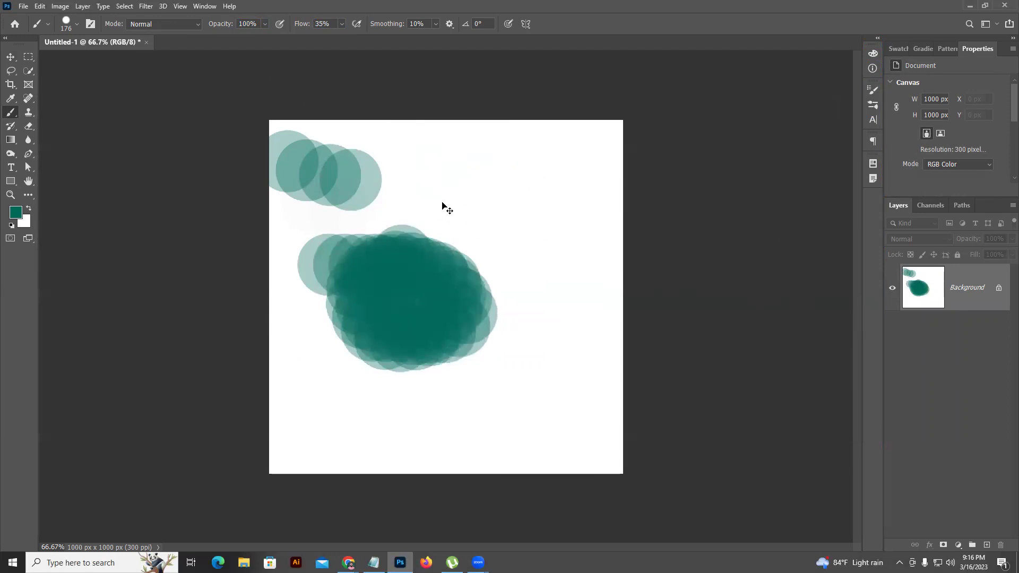
pyautogui.hotkey('ctrl', 'z')
pyautogui.hotkey('ctrl', 'z')
pyautogui.hotkey('ctrl', 'z')
pyautogui.hotkey('ctrl', 'z')
pyautogui.hotkey('ctrl', 'z')
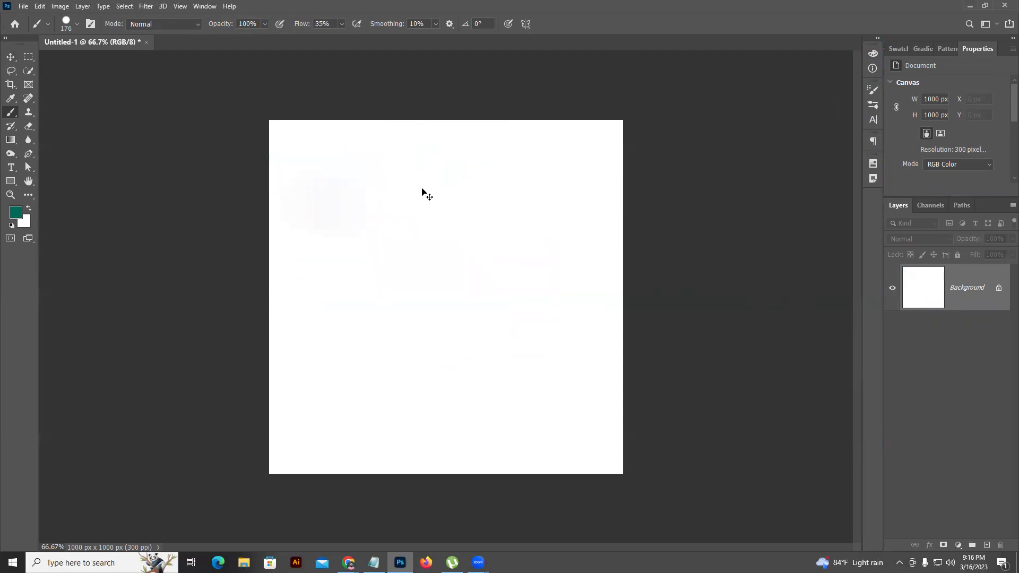
# - Restore brush flow to 100%, keep Normal mode, and add an empty Layer 1 above Background
pyautogui.moveTo(300, 26); pyautogui.dragTo(398, 27)
pyautogui.click(162, 25)
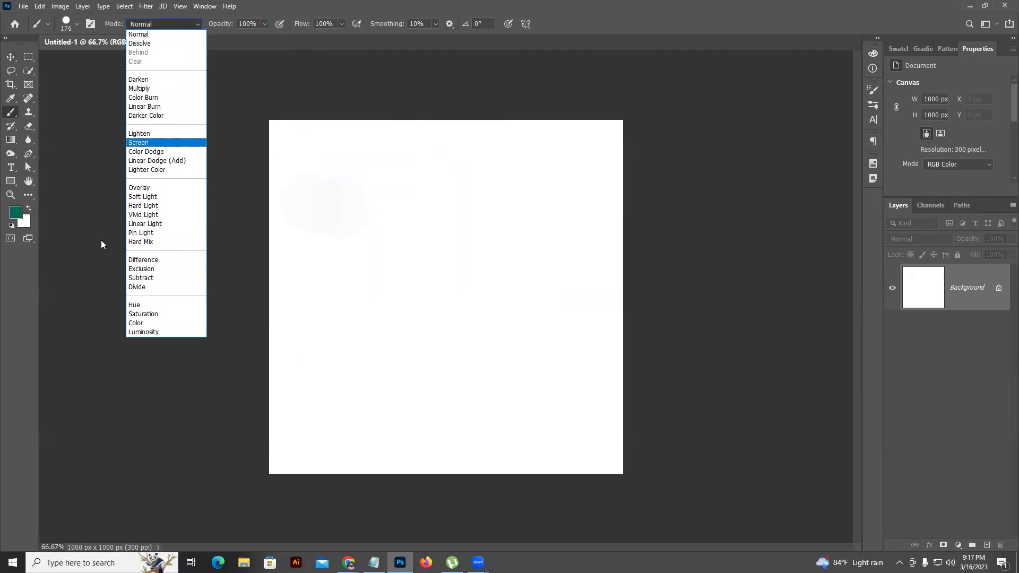
pyautogui.click(167, 35)
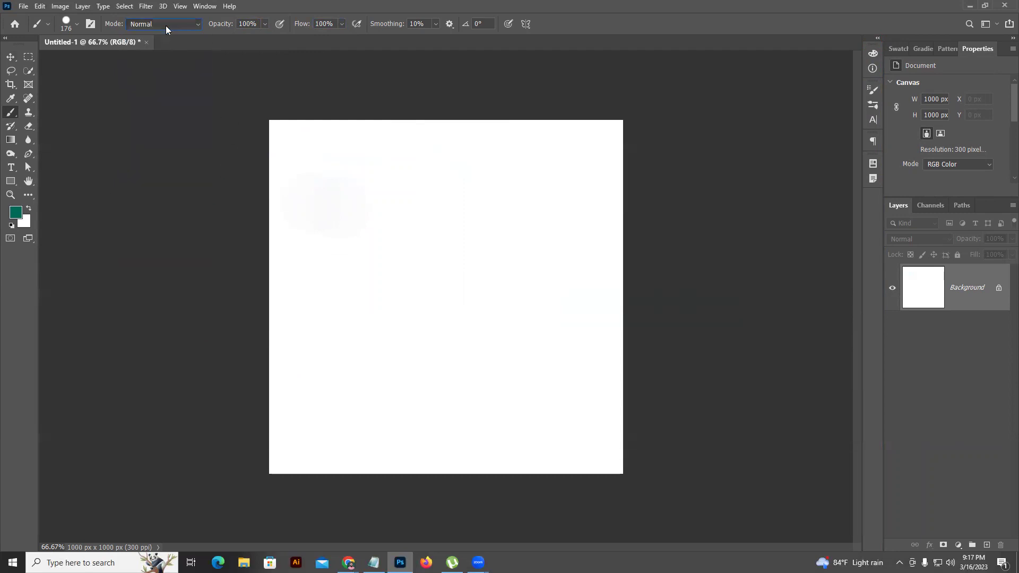
pyautogui.click(987, 546)
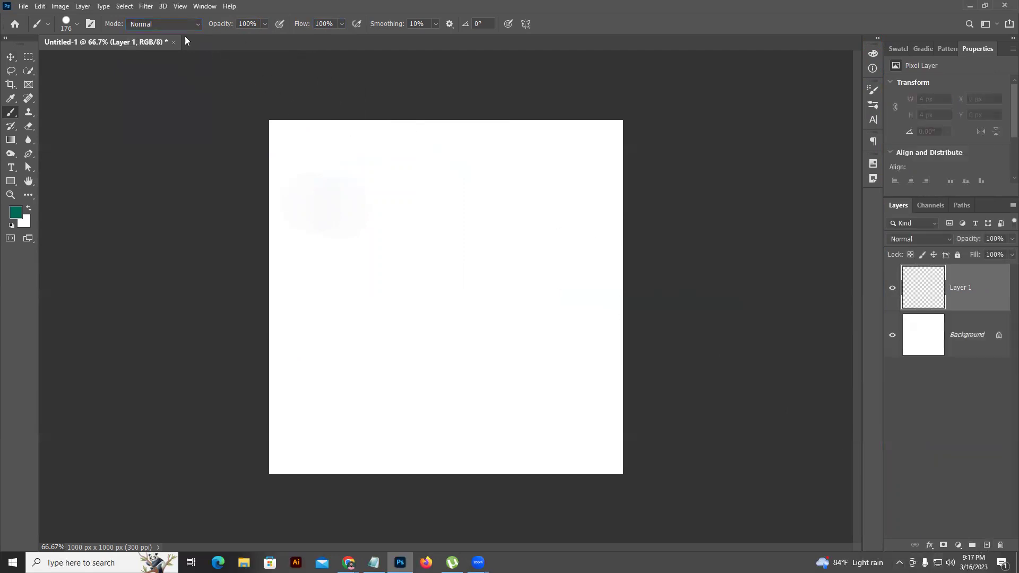
# - Paint a straight-edged teal band across the top of Layer 1
pyautogui.moveTo(298, 193); pyautogui.dragTo(646, 213)
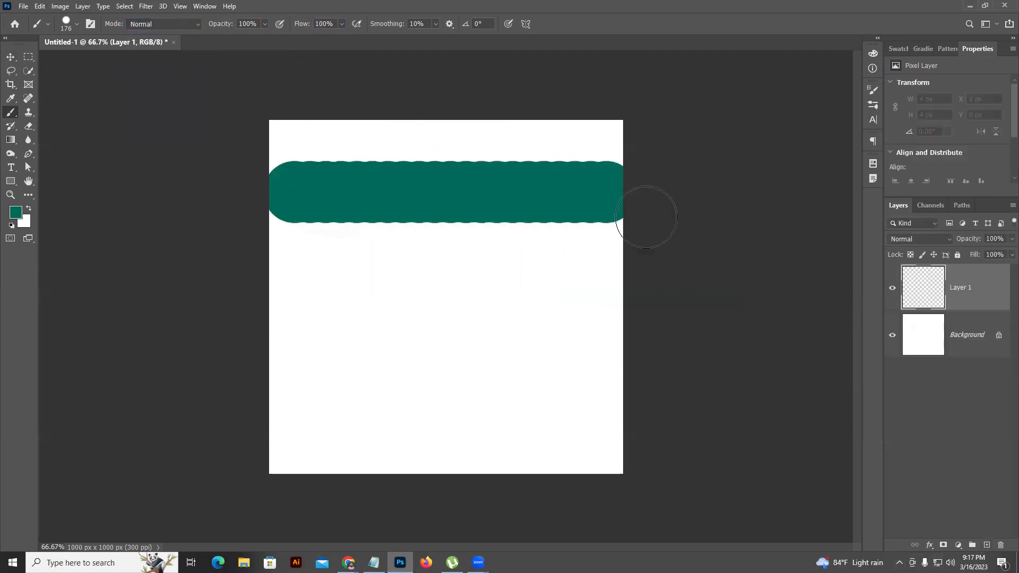
pyautogui.moveTo(223, 195); pyautogui.dragTo(591, 200)
pyautogui.moveTo(200, 196); pyautogui.dragTo(643, 194)
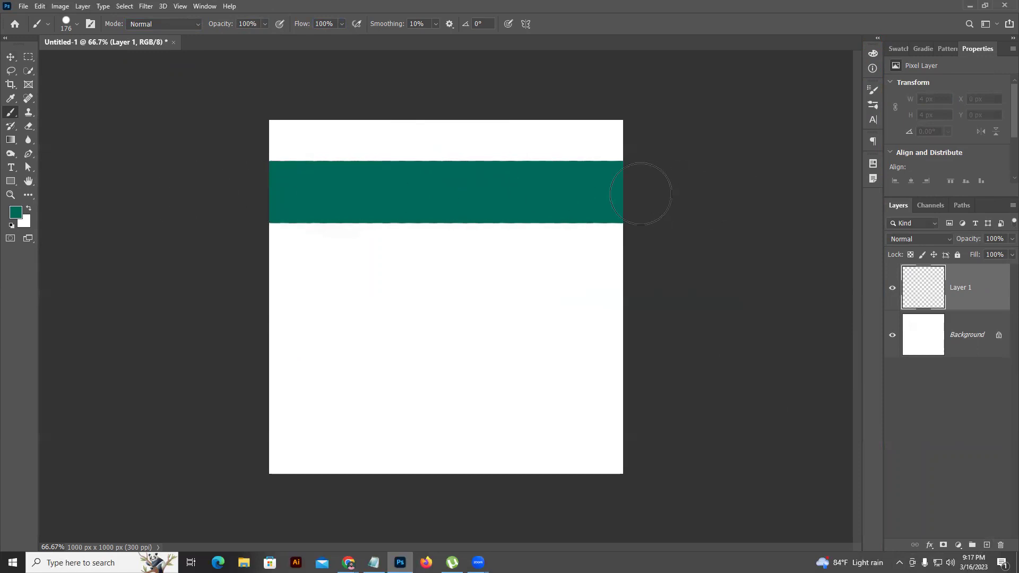
# - Switch the brush to Dissolve, paint a rough teal stroke, inspect it zoomed in, then undo all paint
pyautogui.click(165, 25)
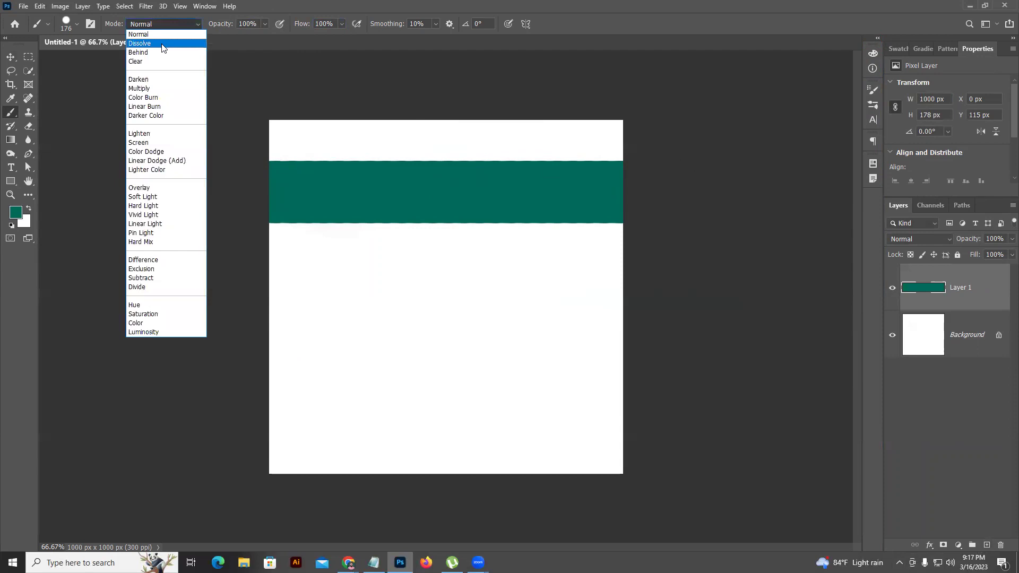
pyautogui.click(162, 48)
pyautogui.moveTo(312, 291)
pyautogui.mouseDown()
pyautogui.moveTo(541, 295)
pyautogui.moveTo(561, 280)
pyautogui.mouseUp()
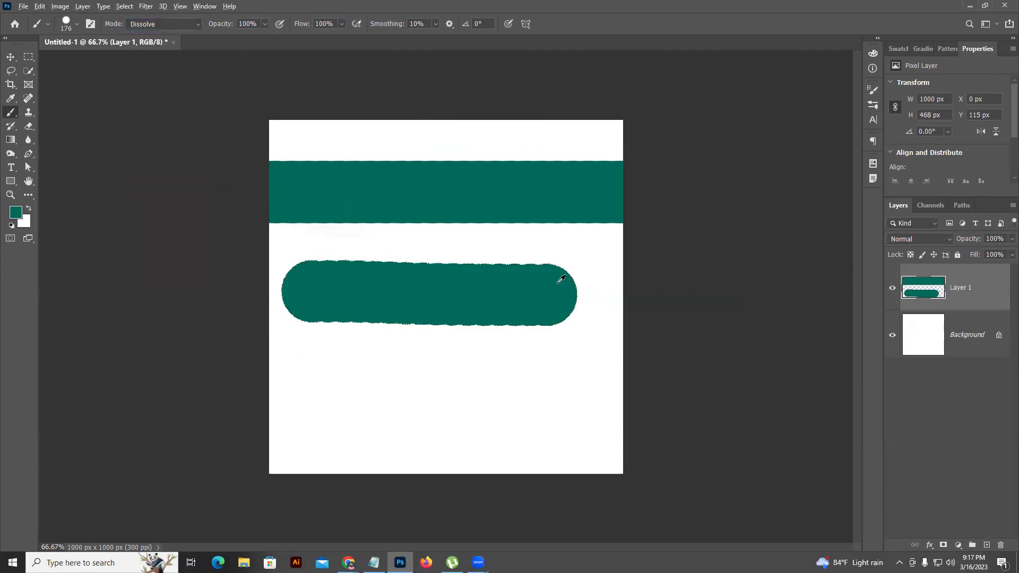
pyautogui.scroll(5, 481, 250)
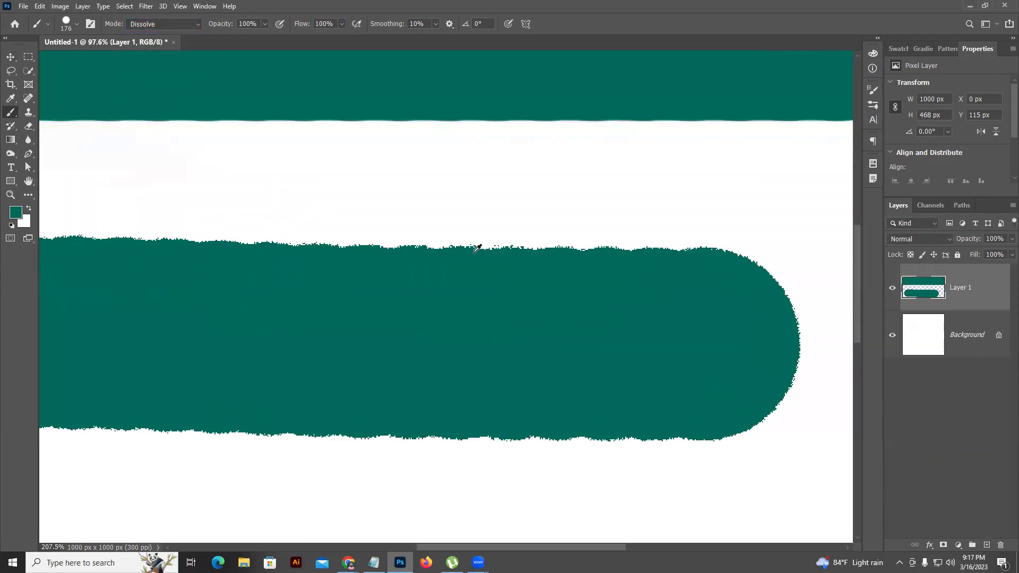
pyautogui.scroll(2, 477, 248)
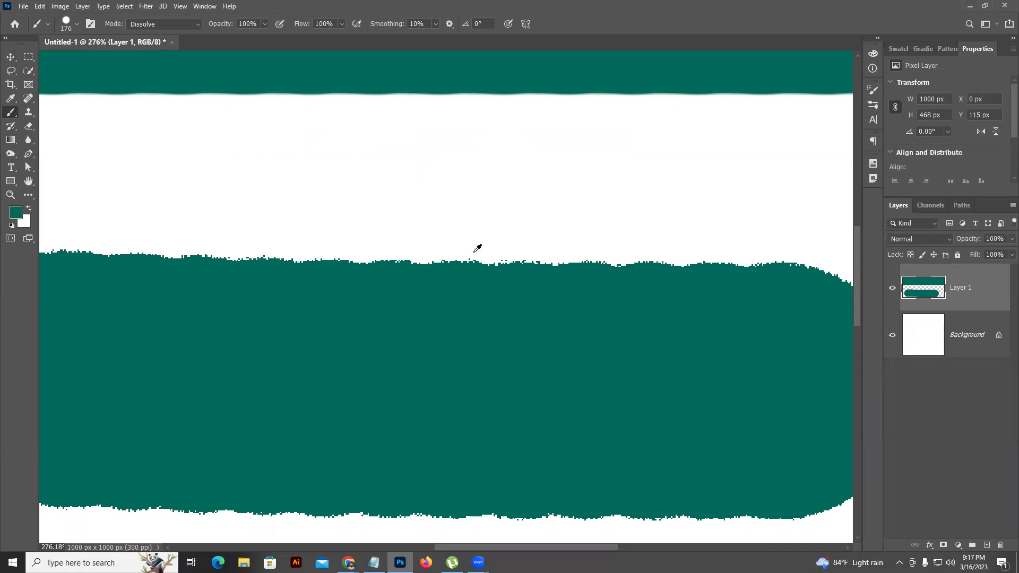
pyautogui.hotkey('ctrl', 'z')
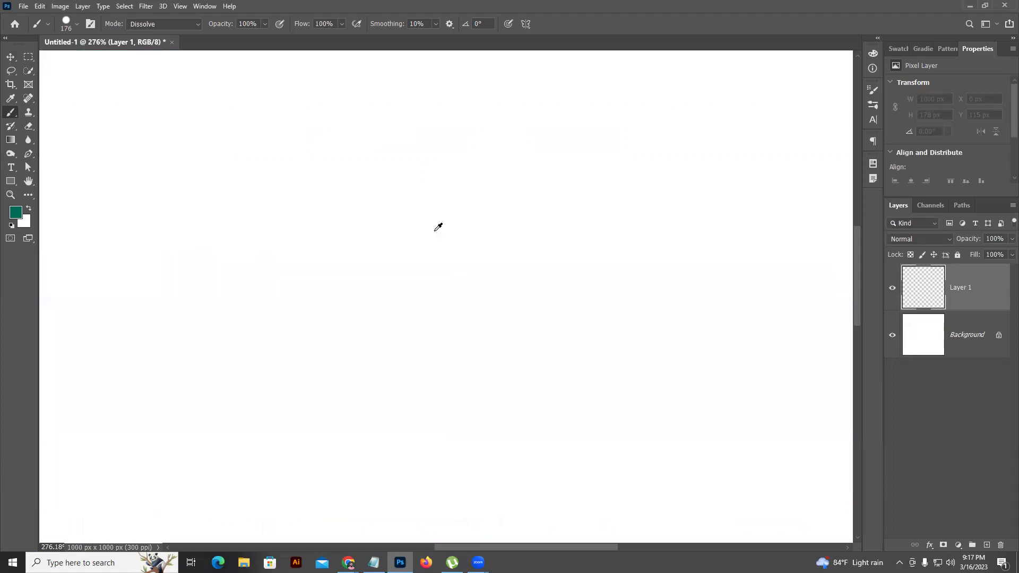
pyautogui.scroll(-5, 439, 228)
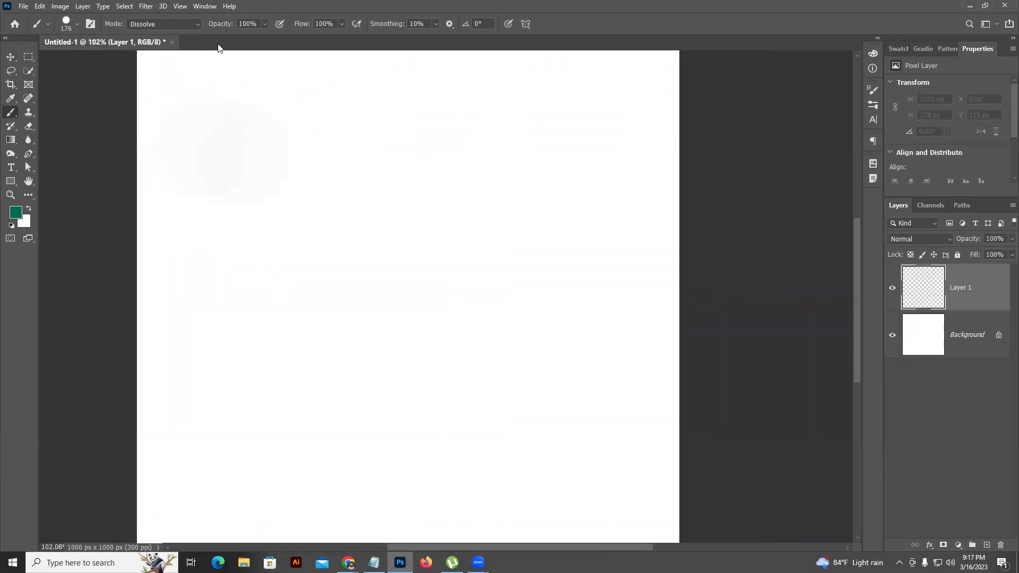
# - Keep the brush in Dissolve mode and paint a large teal blob on Layer 1
pyautogui.click(177, 25)
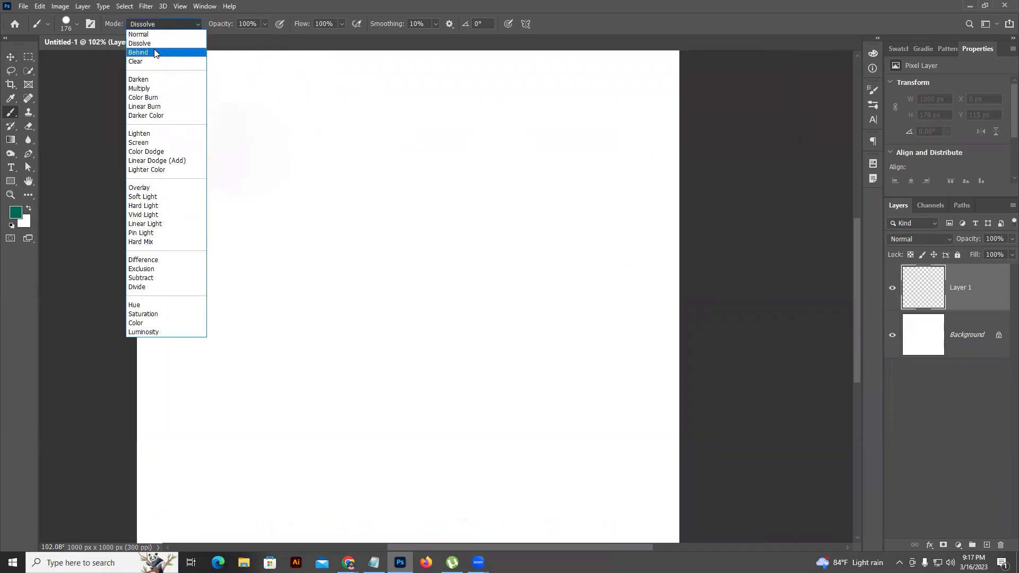
pyautogui.click(141, 43)
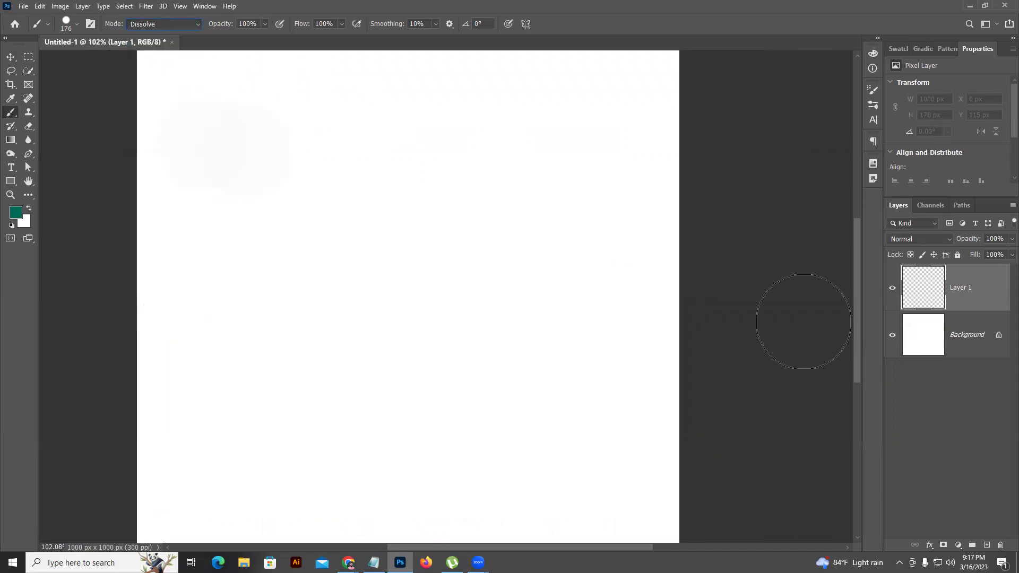
pyautogui.moveTo(368, 241)
pyautogui.mouseDown()
pyautogui.moveTo(371, 193)
pyautogui.moveTo(386, 283)
pyautogui.moveTo(405, 205)
pyautogui.moveTo(371, 210)
pyautogui.mouseUp()
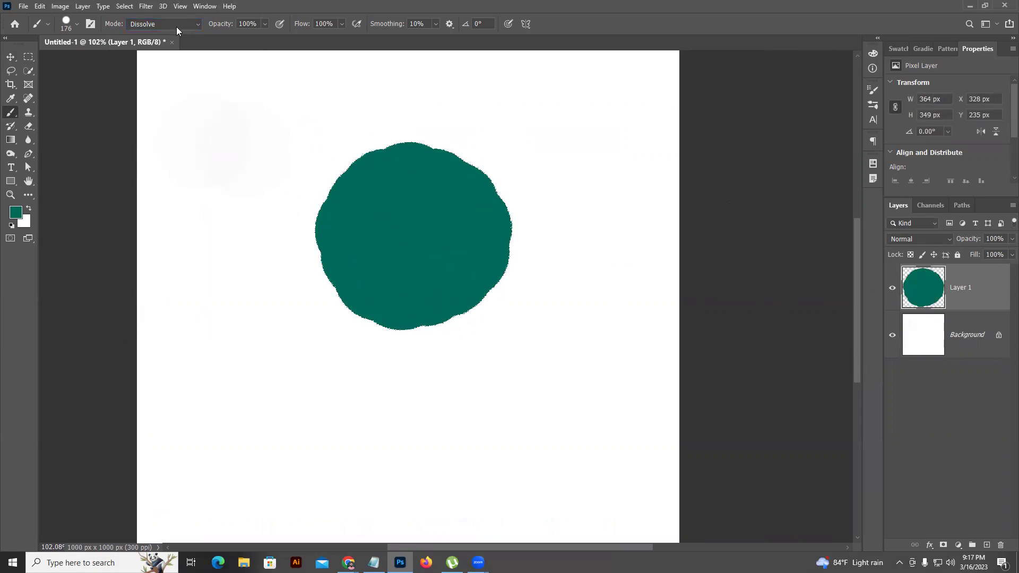
# - Pick magenta (R 229, G 0, B 182) as foreground and switch the Color panel to Hue Cube
pyautogui.click(873, 53)
pyautogui.moveTo(803, 125); pyautogui.dragTo(832, 151)
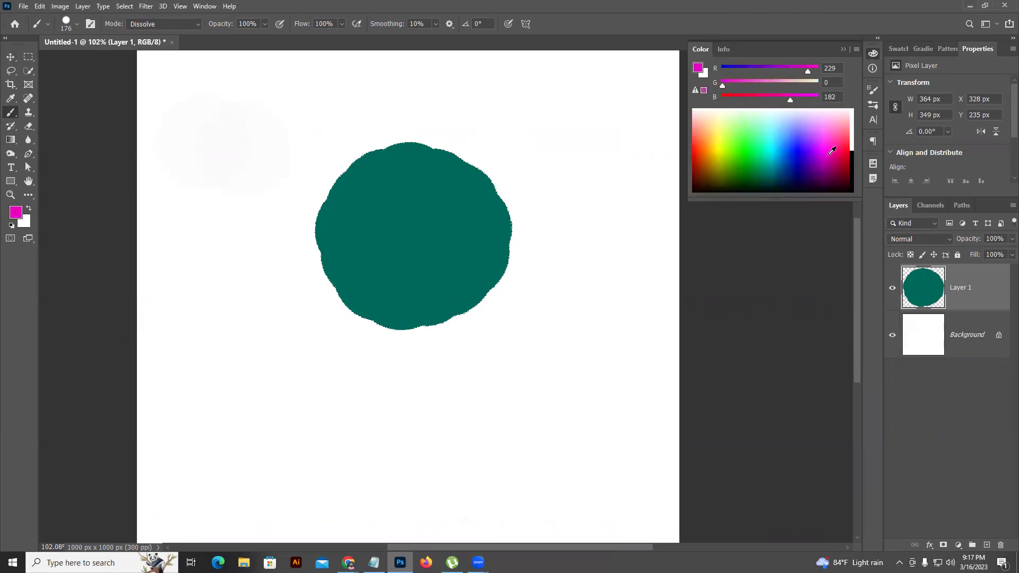
pyautogui.click(857, 50)
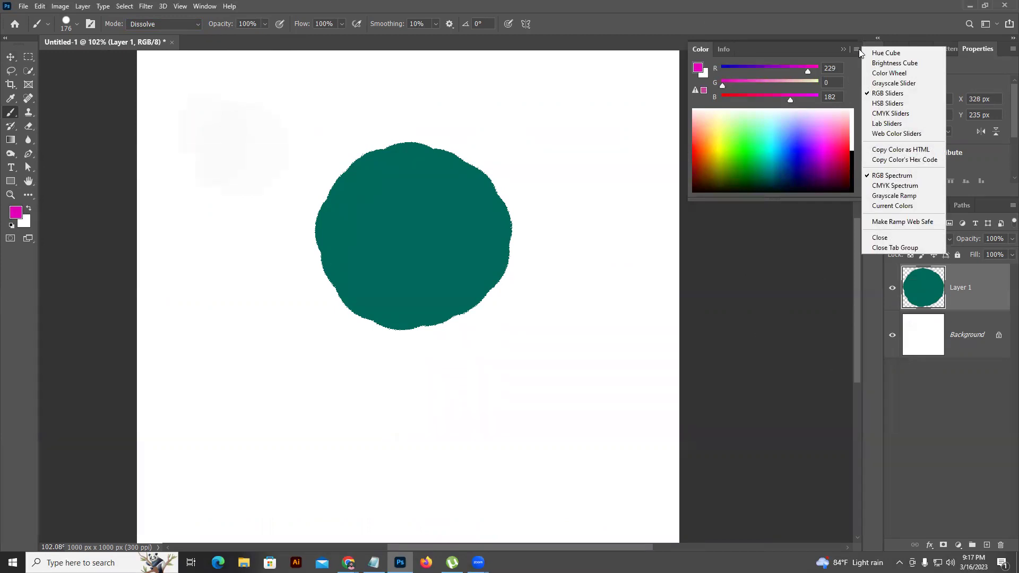
pyautogui.click(870, 73)
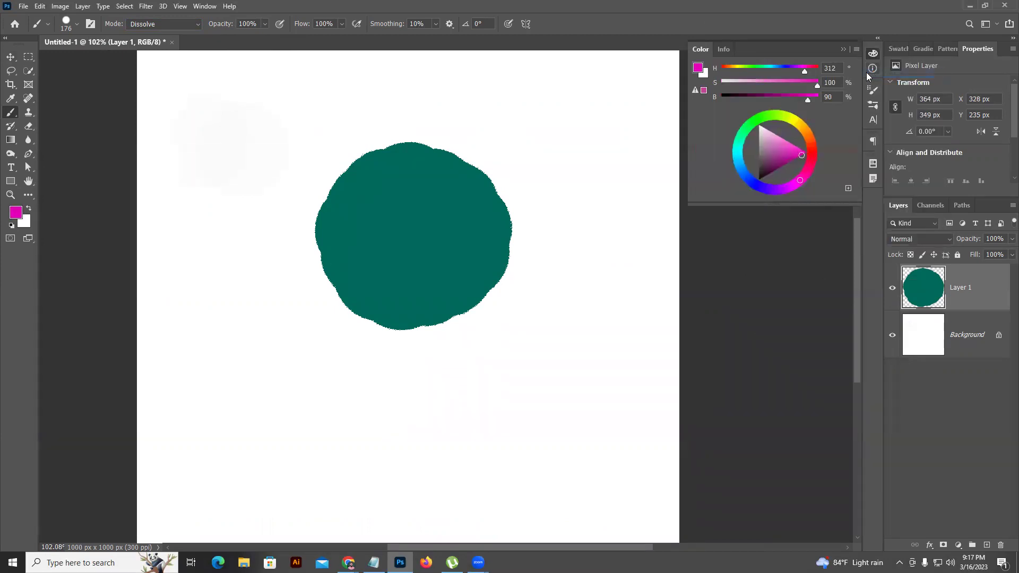
pyautogui.click(844, 50)
pyautogui.click(873, 54)
pyautogui.click(856, 50)
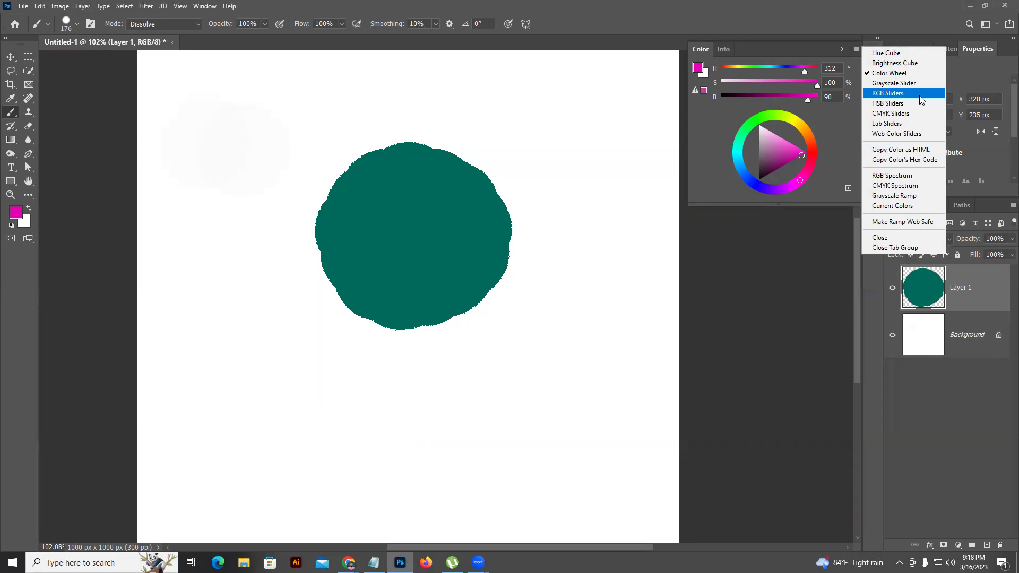
pyautogui.click(905, 53)
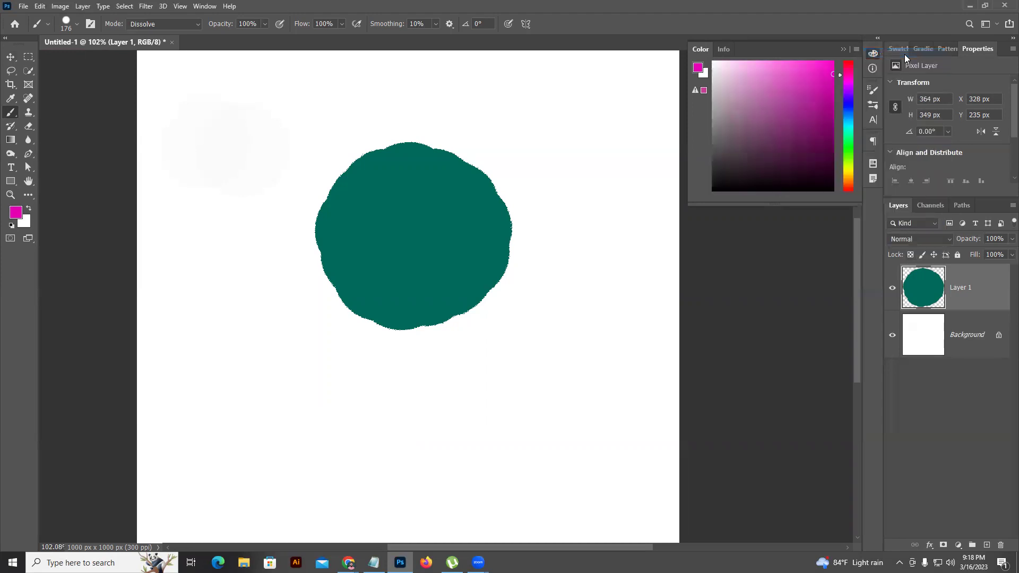
# - Close the Color panel group and paint a magenta ring behind the teal blob in Behind mode
pyautogui.click(842, 51)
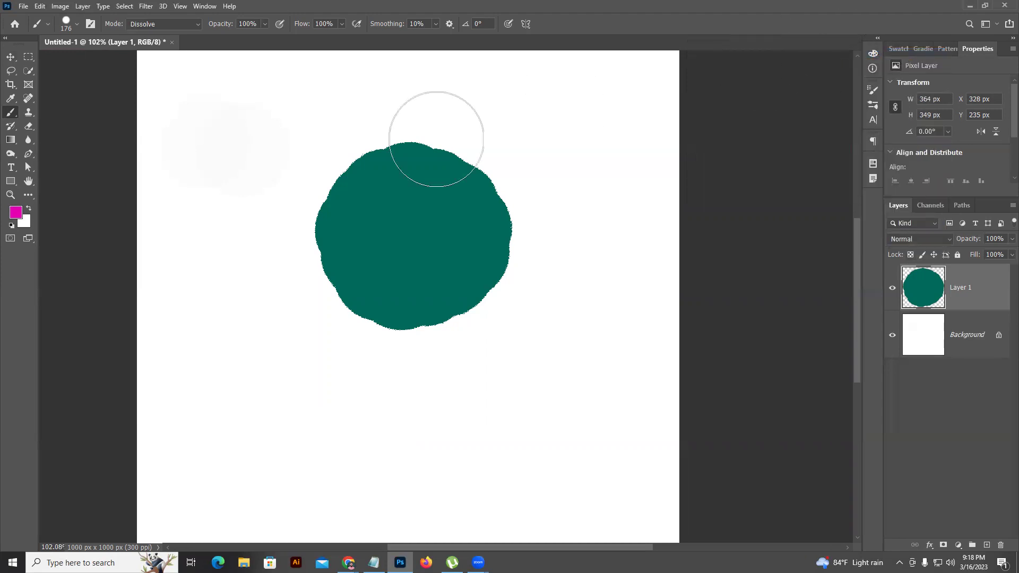
pyautogui.click(169, 24)
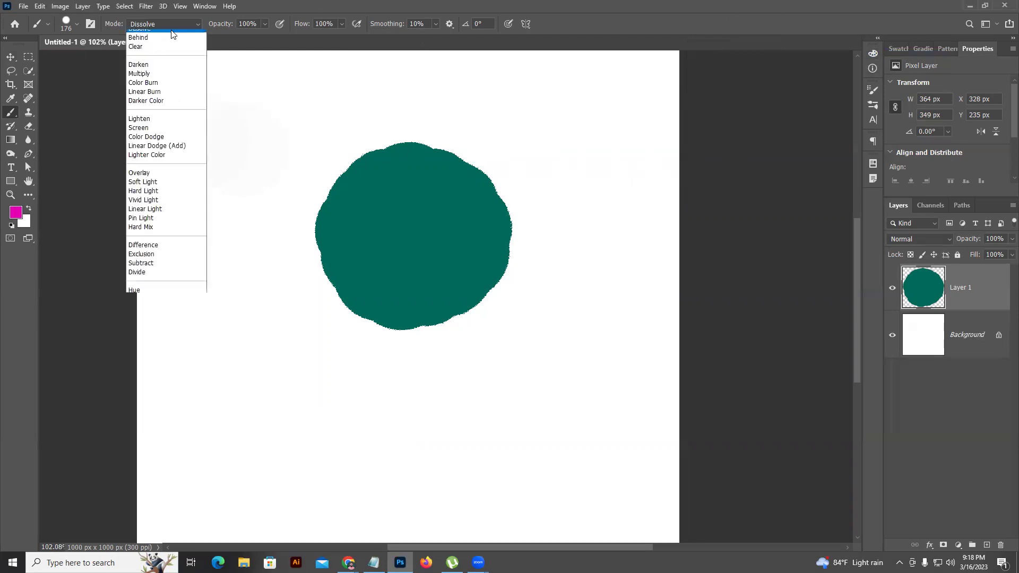
pyautogui.click(154, 51)
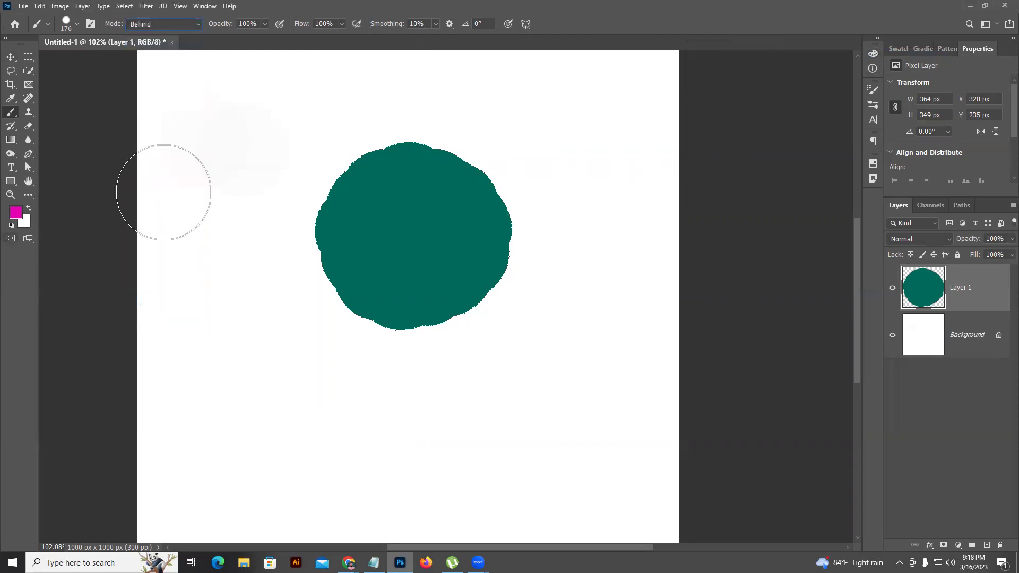
pyautogui.moveTo(453, 177)
pyautogui.mouseDown()
pyautogui.moveTo(380, 148)
pyautogui.moveTo(314, 216)
pyautogui.moveTo(369, 337)
pyautogui.mouseUp()
pyautogui.moveTo(477, 335)
pyautogui.mouseDown()
pyautogui.moveTo(524, 252)
pyautogui.moveTo(505, 203)
pyautogui.moveTo(412, 193)
pyautogui.moveTo(355, 286)
pyautogui.moveTo(466, 300)
pyautogui.moveTo(510, 185)
pyautogui.moveTo(468, 140)
pyautogui.moveTo(320, 136)
pyautogui.moveTo(263, 287)
pyautogui.moveTo(393, 341)
pyautogui.moveTo(523, 243)
pyautogui.moveTo(509, 206)
pyautogui.moveTo(285, 135)
pyautogui.mouseUp()
# - Switch the brush to Clear mode and erase the ring and blob from Layer 1
pyautogui.click(164, 25)
pyautogui.click(142, 65)
pyautogui.moveTo(250, 107)
pyautogui.mouseDown()
pyautogui.moveTo(580, 109)
pyautogui.moveTo(214, 143)
pyautogui.moveTo(630, 181)
pyautogui.moveTo(539, 198)
pyautogui.moveTo(158, 197)
pyautogui.moveTo(664, 311)
pyautogui.moveTo(476, 315)
pyautogui.moveTo(103, 285)
pyautogui.moveTo(447, 380)
pyautogui.moveTo(594, 382)
pyautogui.mouseUp()
pyautogui.scroll(-3, 444, 380)
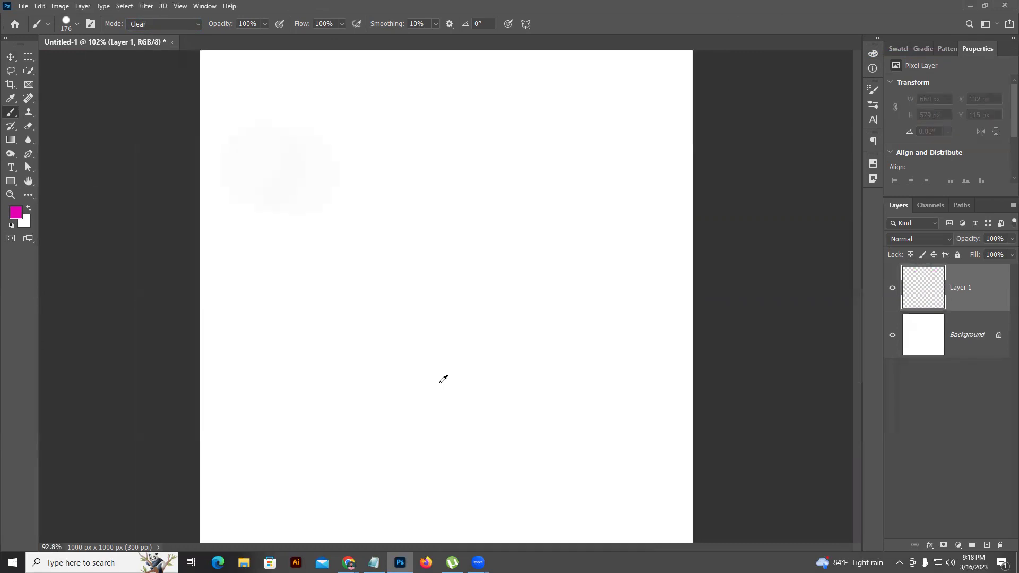
# - In Chrome, search 'landscape design by brush tool photoshop' in a new tab
pyautogui.click(349, 562)
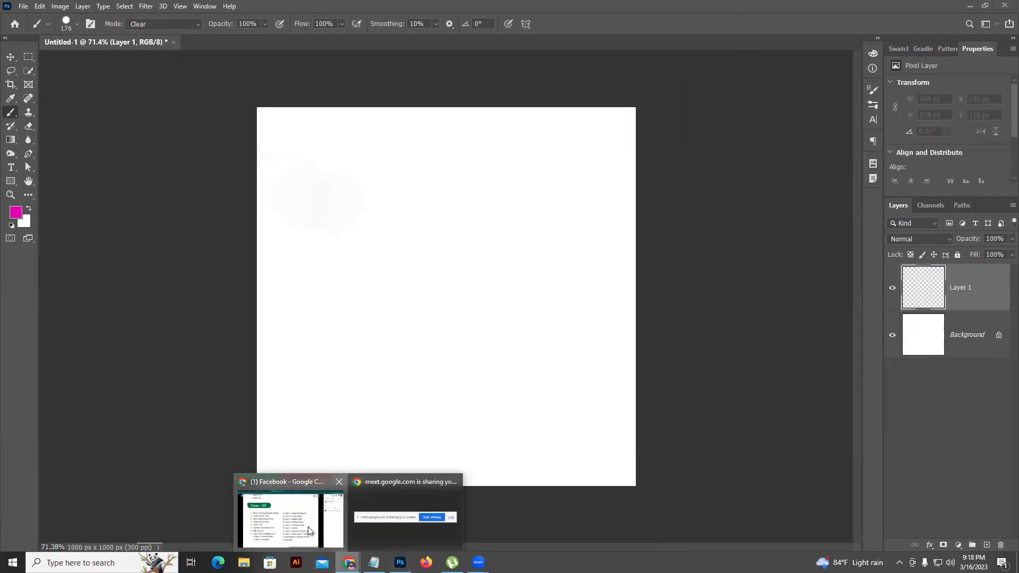
pyautogui.click(289, 517)
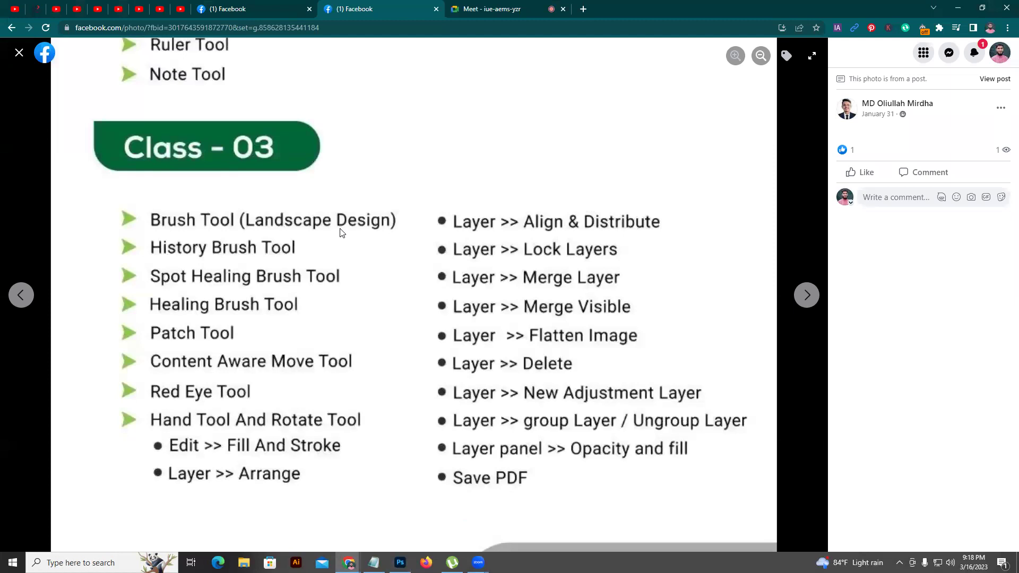
pyautogui.click(586, 8)
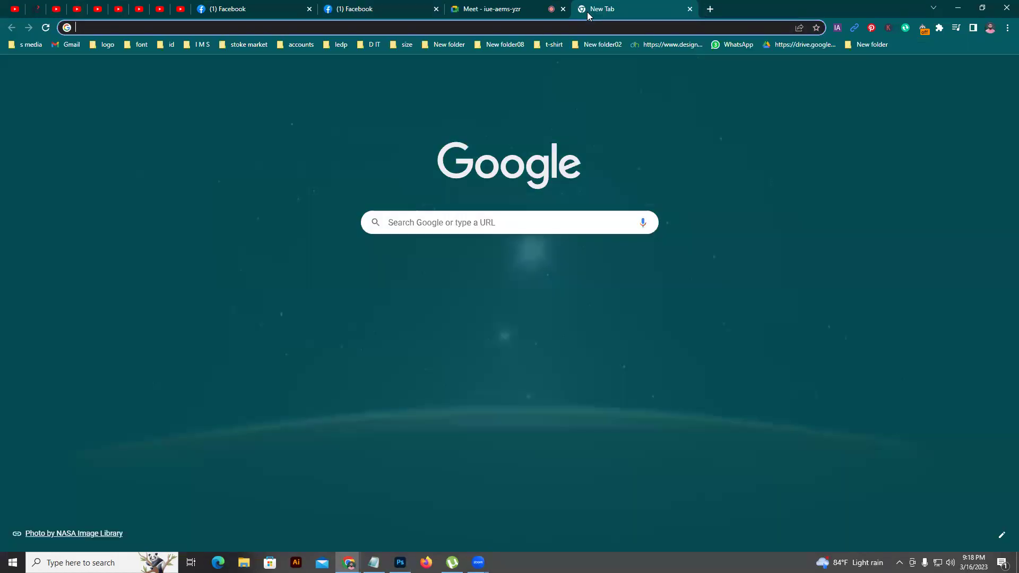
pyautogui.write('land')
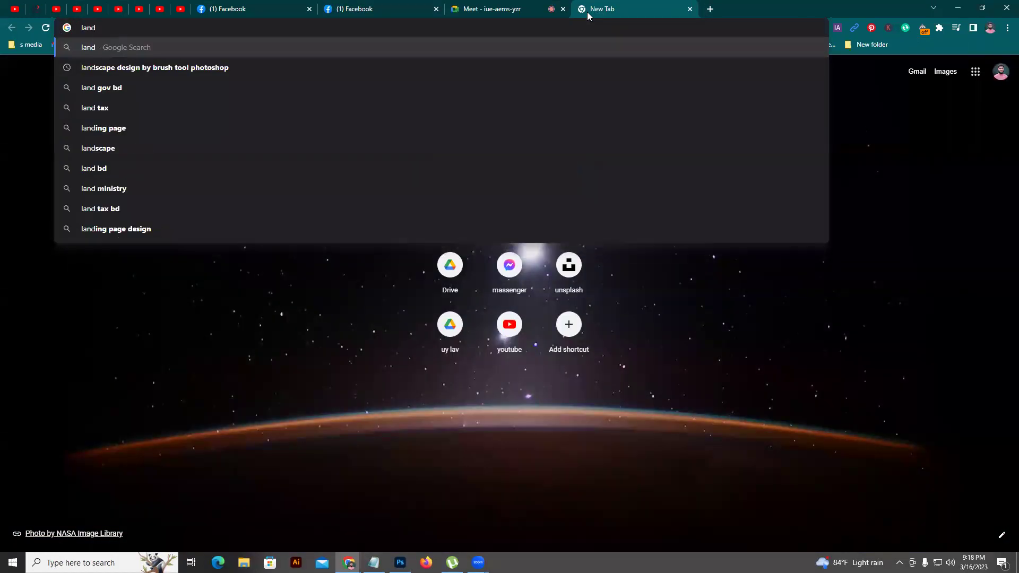
pyautogui.press('Down')
pyautogui.press('Return')
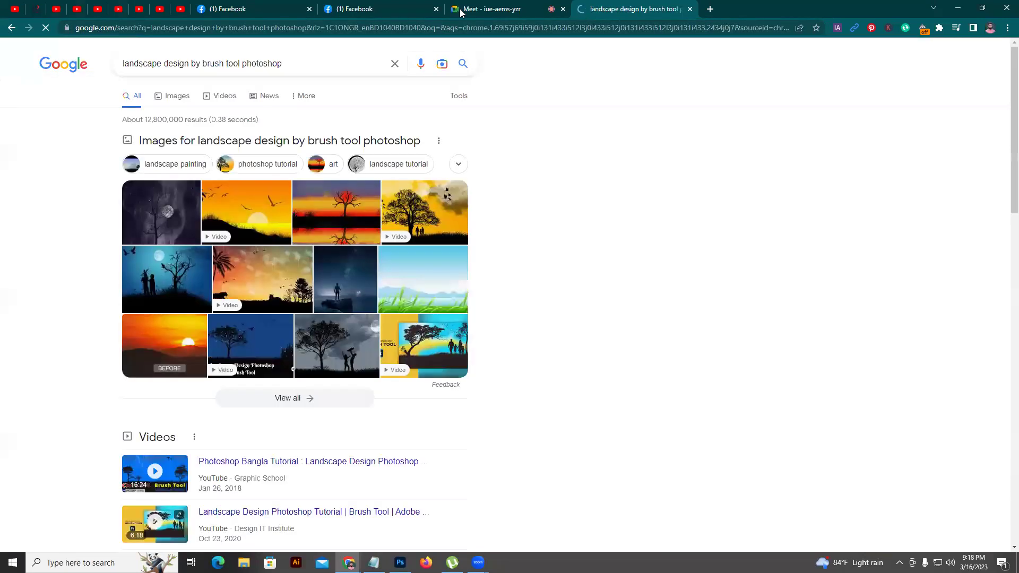
# - Show image results and preview the Dribbble moonlit family silhouette image
pyautogui.click(177, 97)
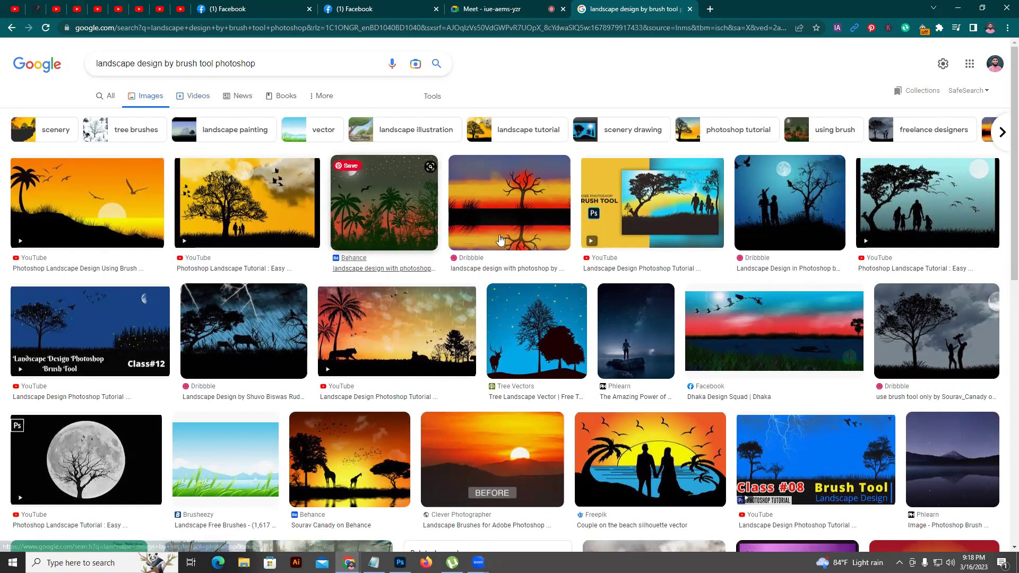
pyautogui.click(790, 213)
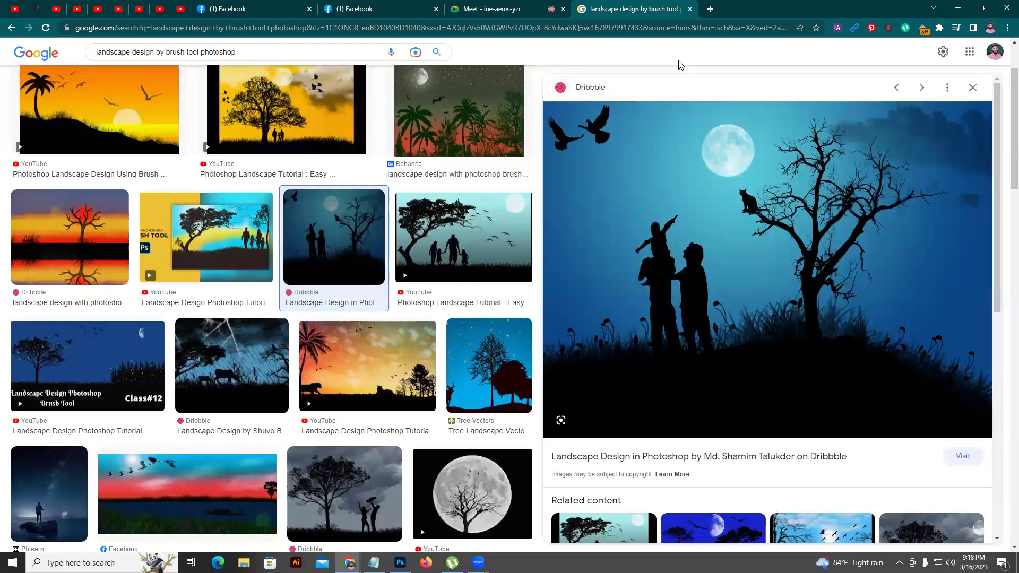
pyautogui.click(710, 9)
# - Go to brusheezy.com and look over its home page
pyautogui.write('brusheezy.com')
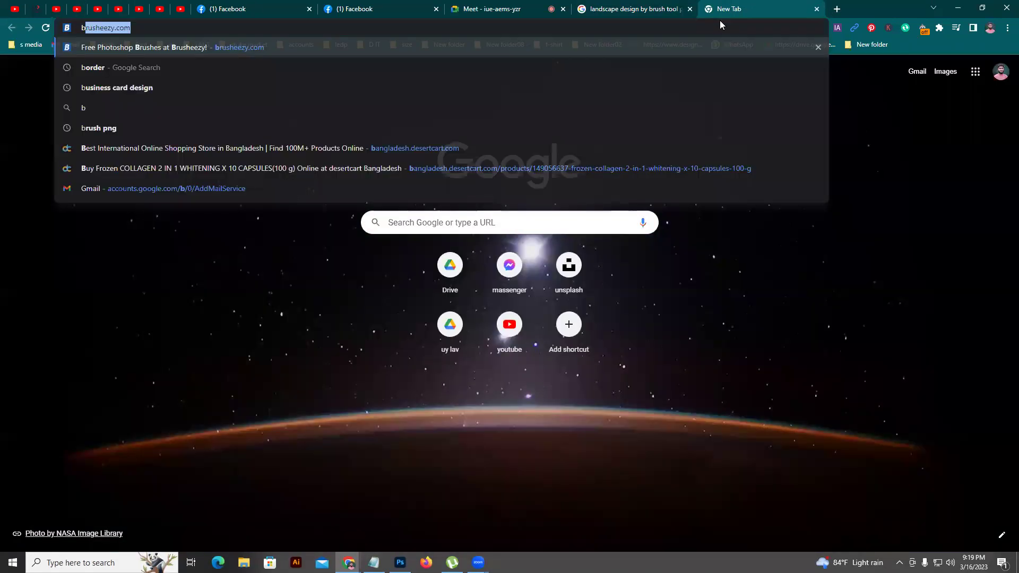
pyautogui.press('Return')
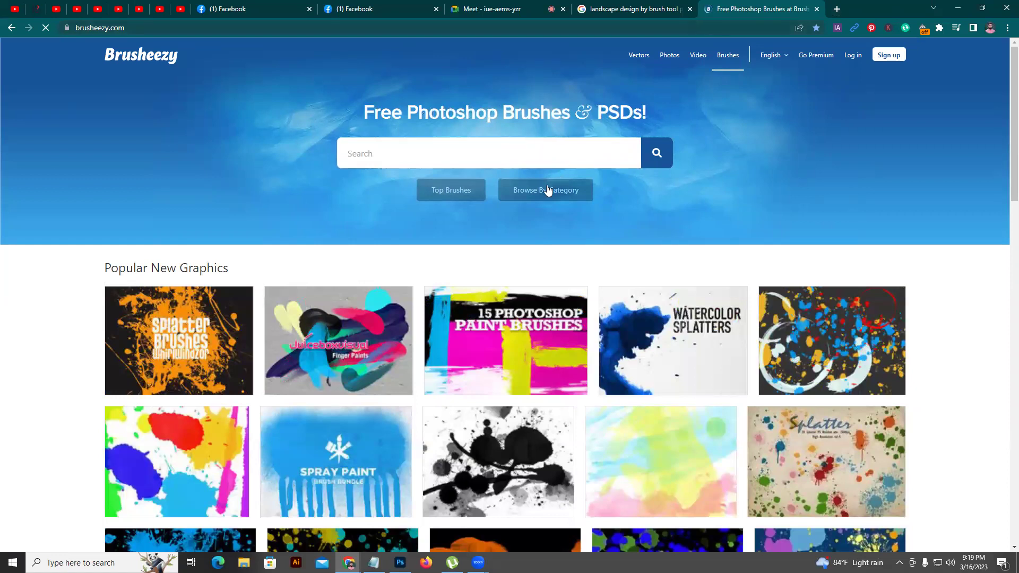
pyautogui.scroll(-2, 548, 191)
pyautogui.scroll(-8, 450, 211)
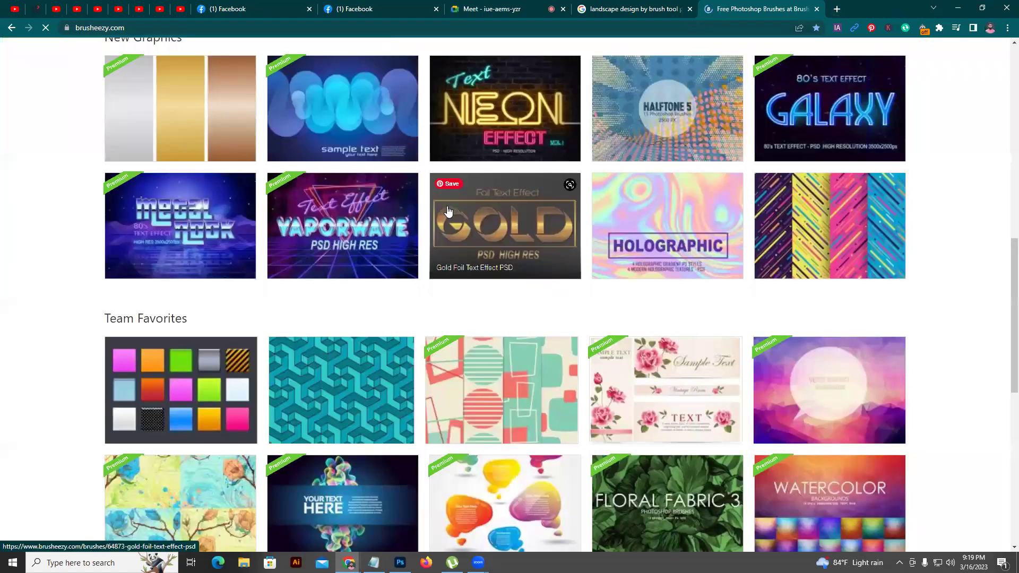
pyautogui.scroll(2, 457, 211)
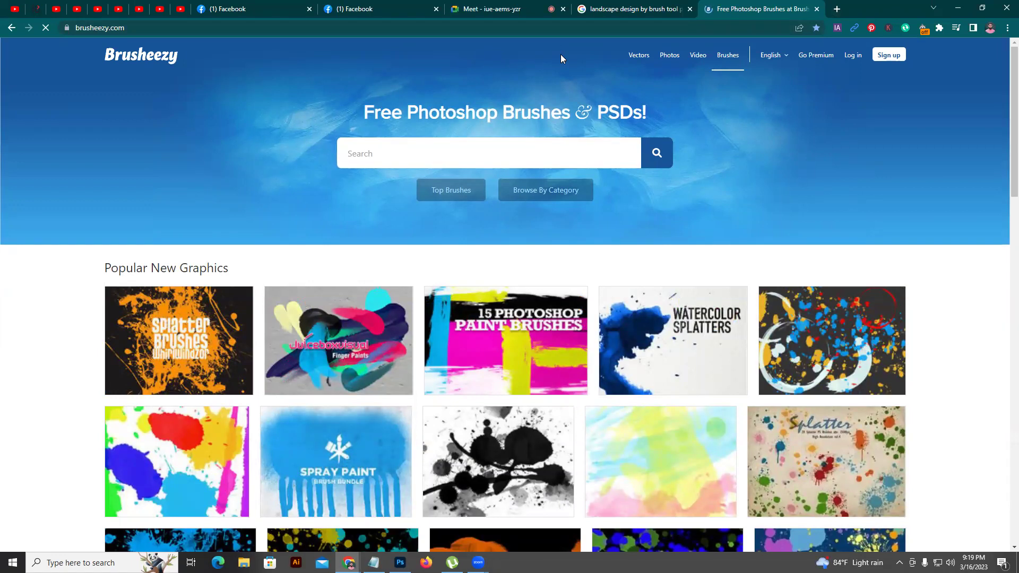
# - Search Brusheezy for 'tree' and browse the 1,456 free results
pyautogui.write('tree')
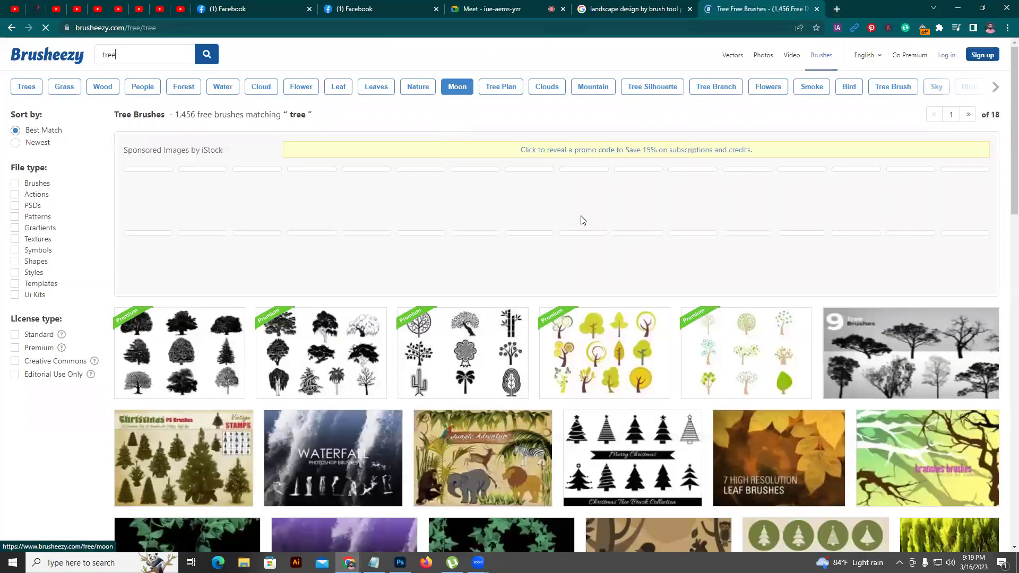
pyautogui.scroll(-4, 571, 223)
pyautogui.scroll(-2, 518, 177)
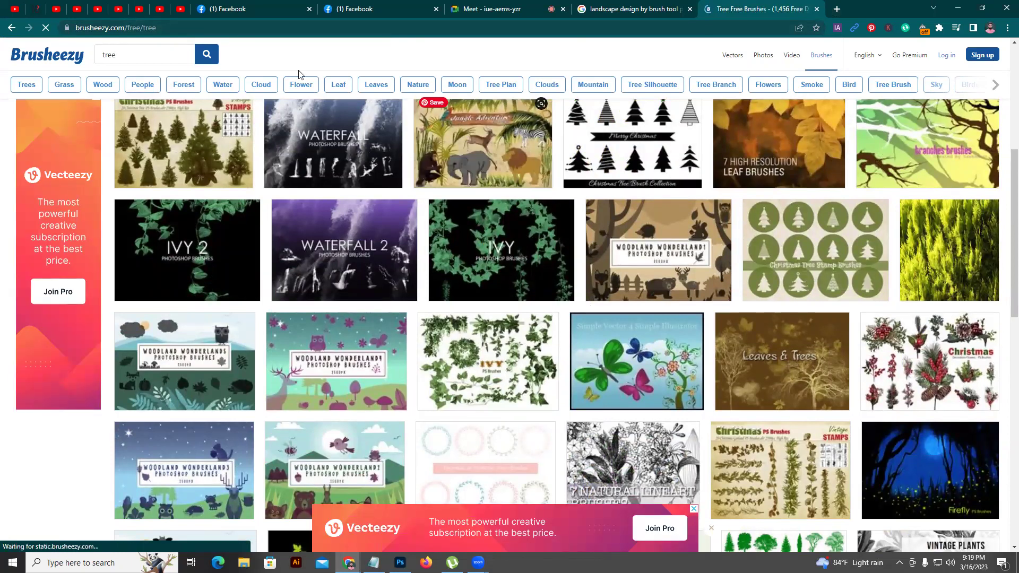
# - Search Brusheezy for 'man' brushes and scroll through the results
pyautogui.write('man')
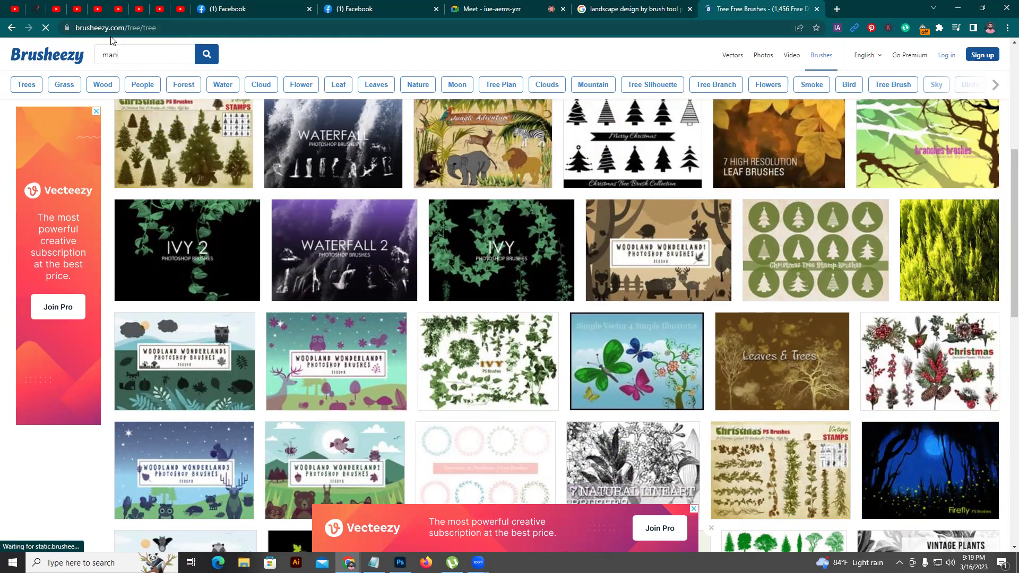
pyautogui.press('Return')
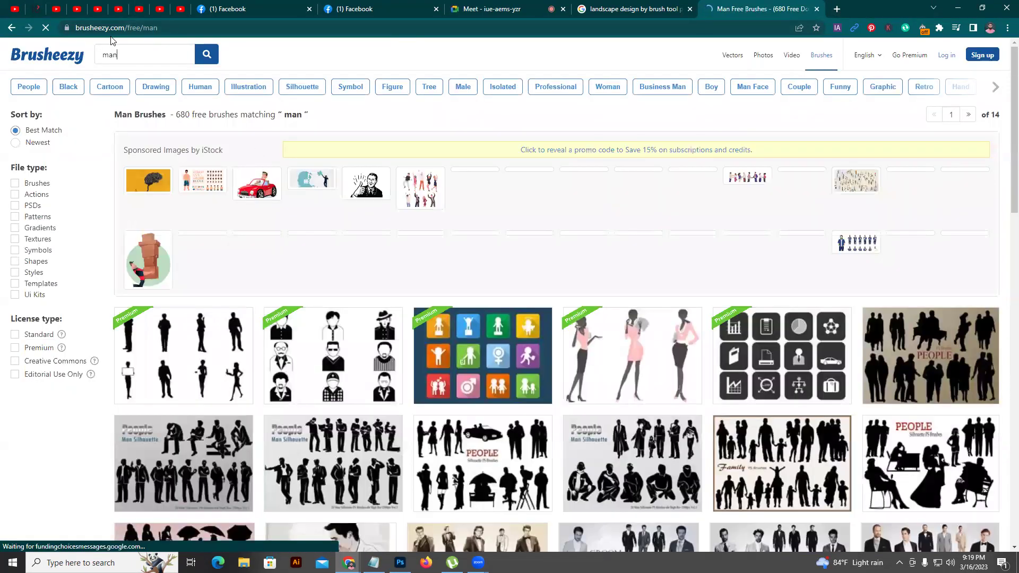
pyautogui.scroll(-2, 525, 411)
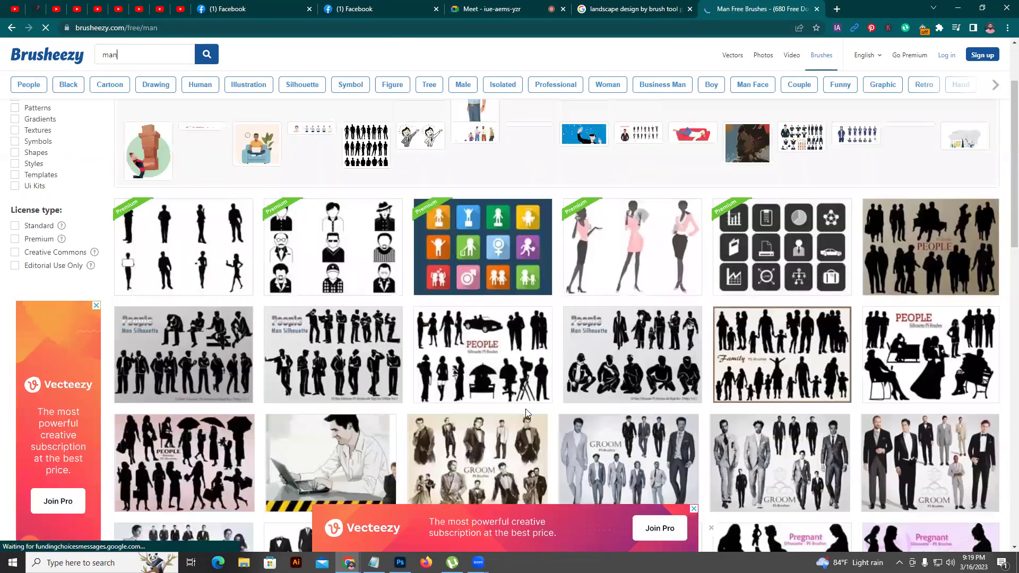
pyautogui.scroll(-3, 523, 408)
pyautogui.scroll(-1, 520, 410)
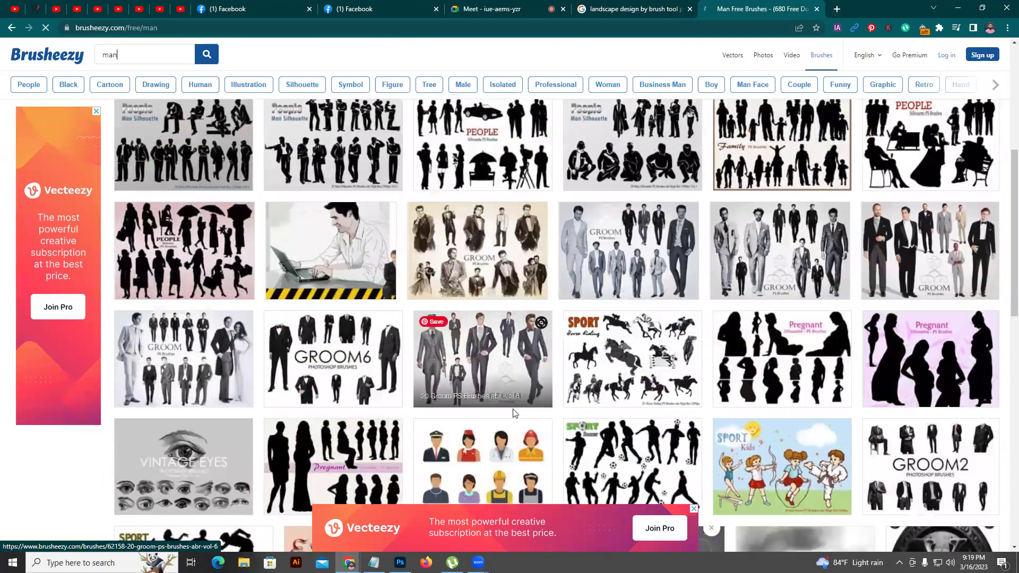
pyautogui.scroll(-4, 512, 419)
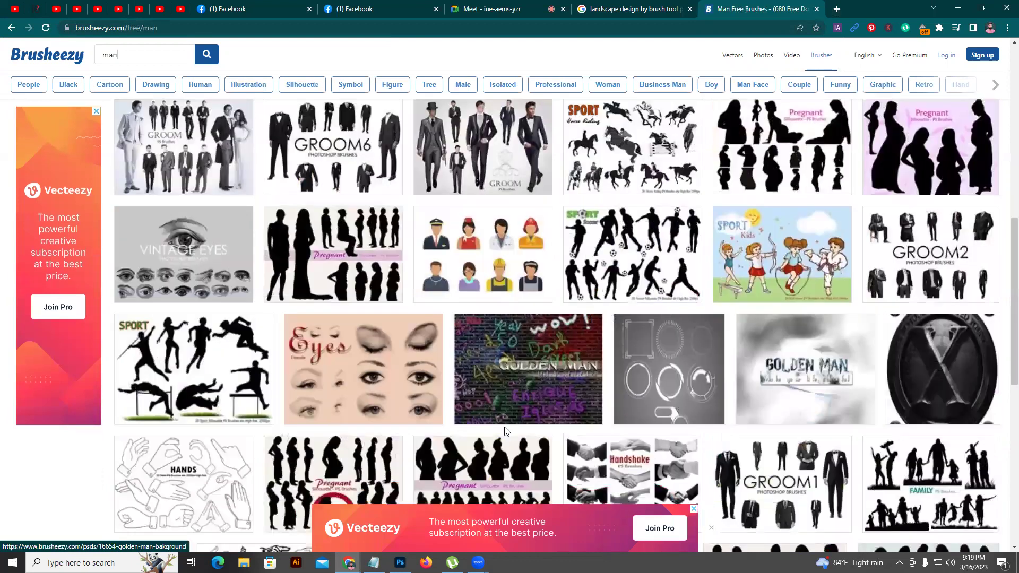
pyautogui.scroll(-2, 506, 432)
pyautogui.scroll(-4, 506, 432)
pyautogui.scroll(7, 830, 362)
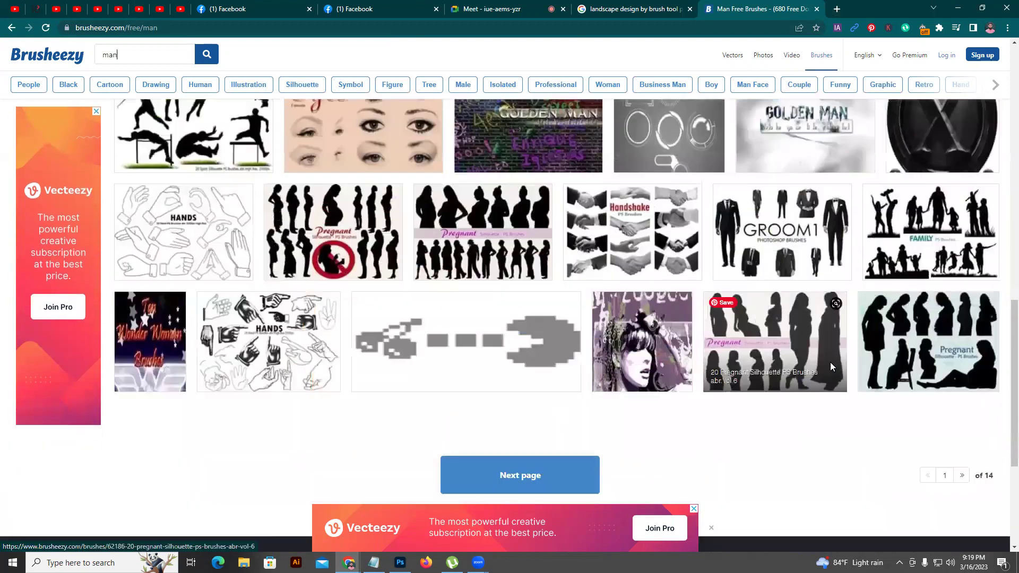
pyautogui.scroll(6, 826, 366)
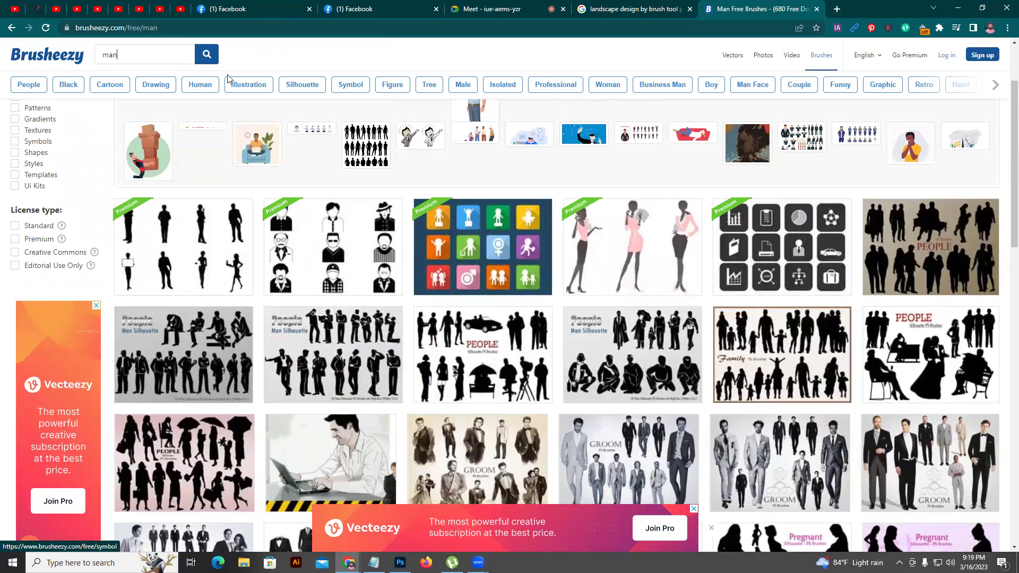
# - Search for 'family' brushes, ending on the 294 free results
pyautogui.hotkey('ctrl', 'a')
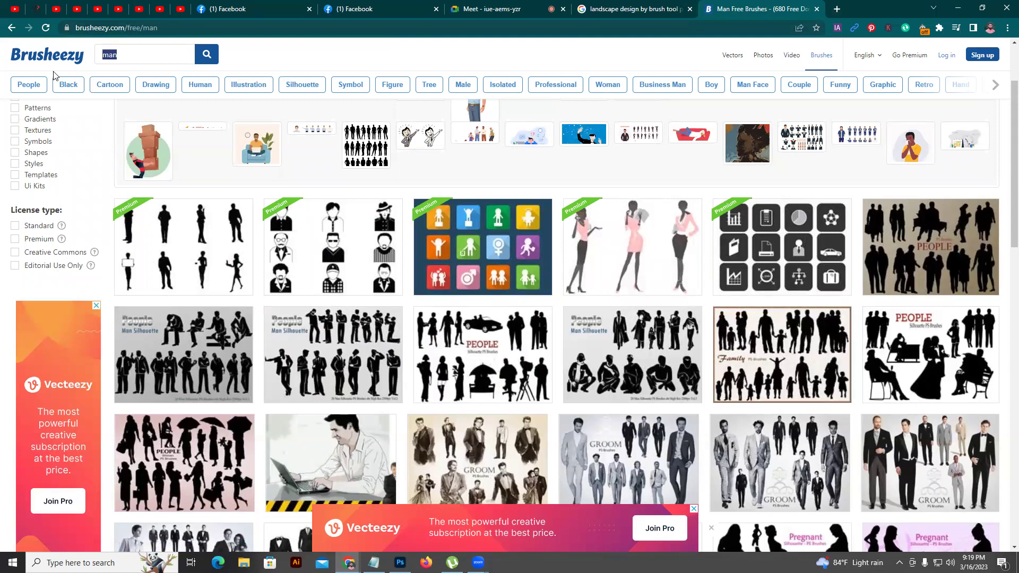
pyautogui.write('fa')
pyautogui.press('Return')
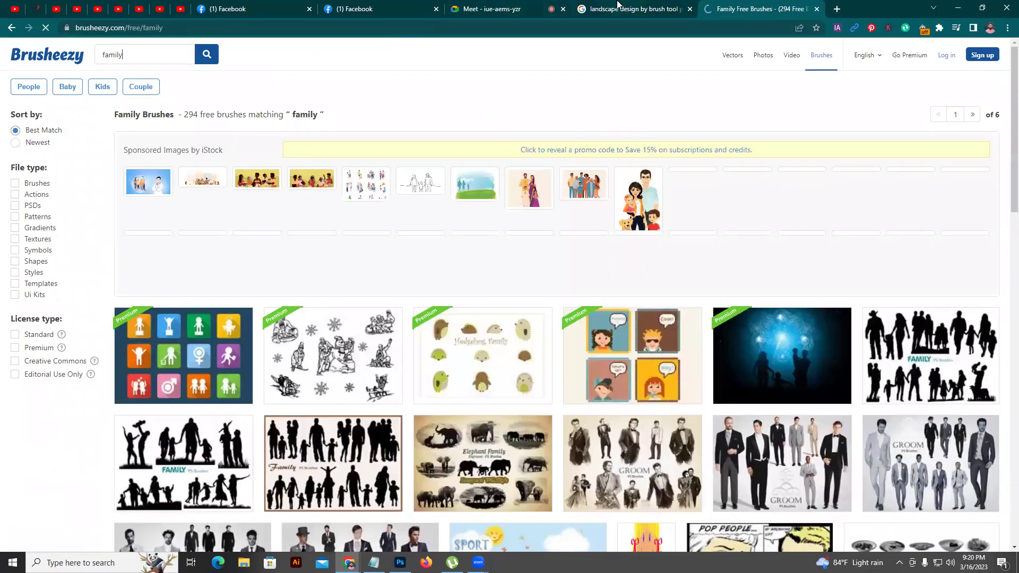
pyautogui.click(631, 9)
pyautogui.click(760, 6)
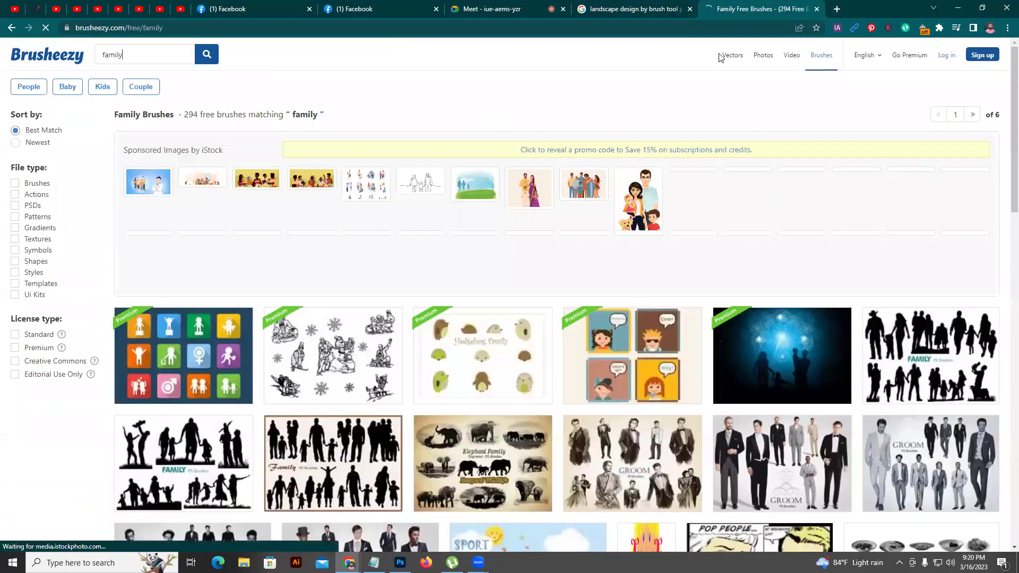
# - Open the 20 Family Silhouette PS Brushes page and start its free download
pyautogui.scroll(-1, 868, 365)
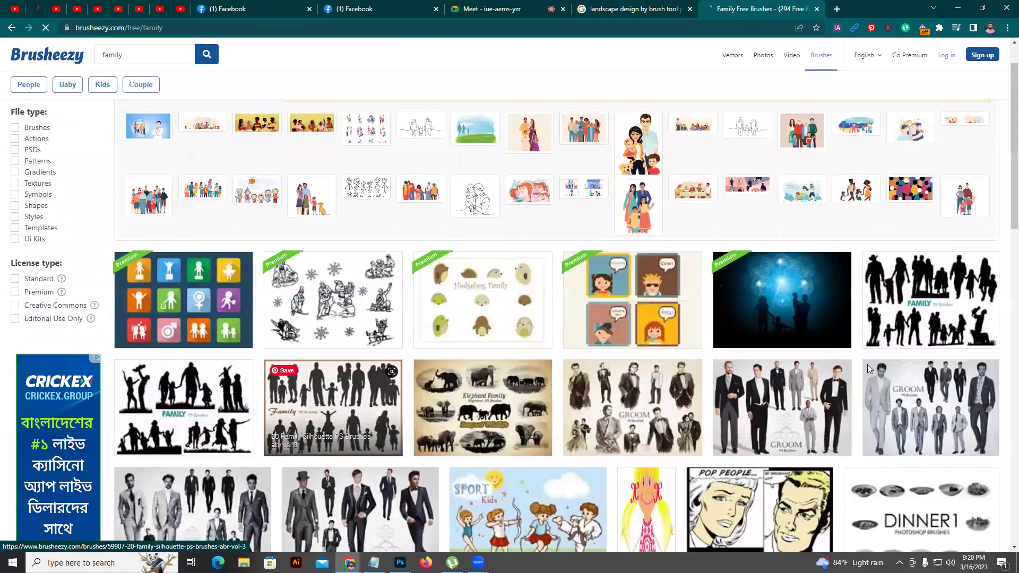
pyautogui.middleClick(871, 366)
pyautogui.scroll(-1, 890, 389)
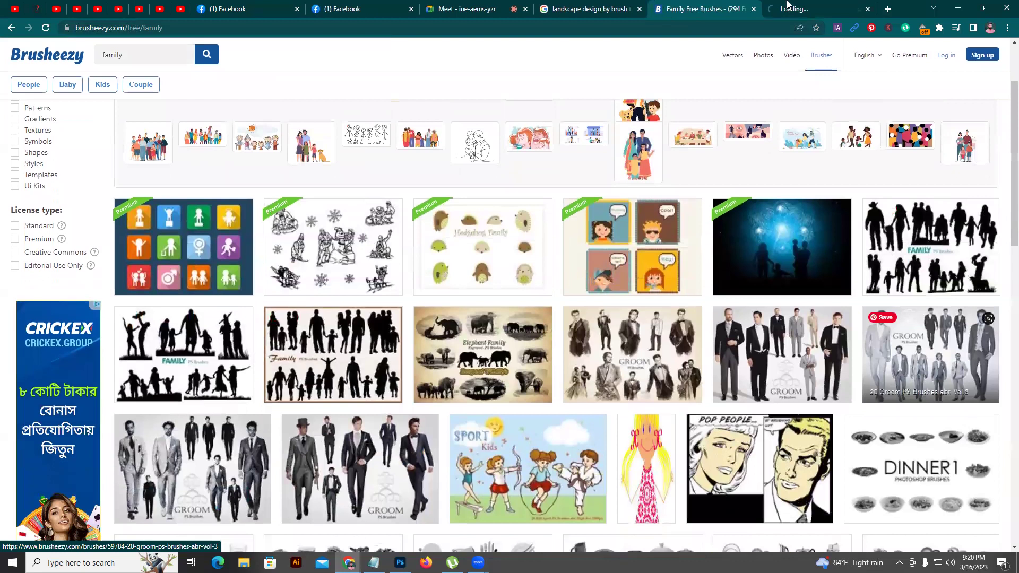
pyautogui.click(780, 7)
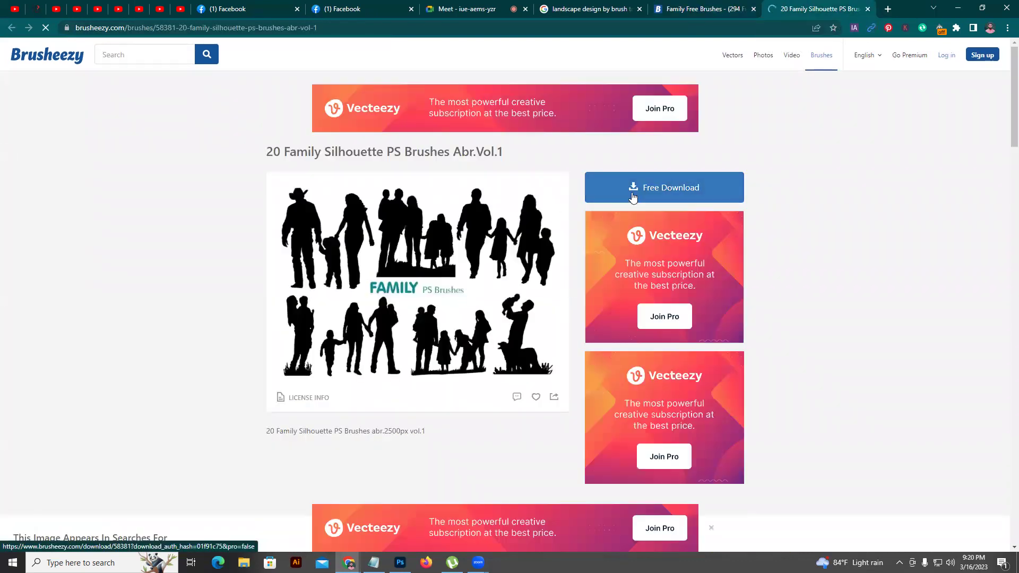
pyautogui.click(633, 198)
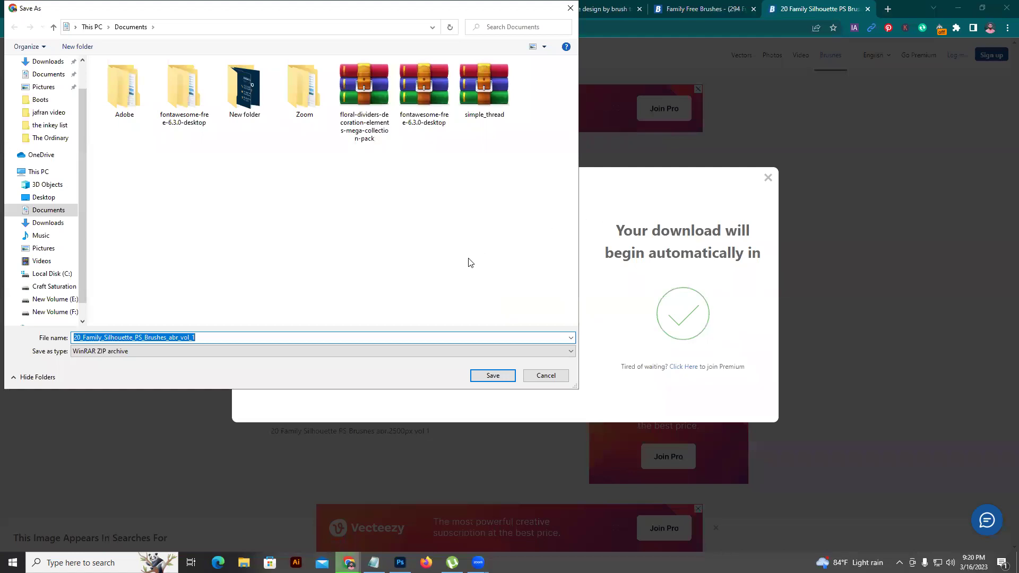
# - Save the zip into a new folder in Documents, then return to the family results
pyautogui.rightClick(200, 191)
pyautogui.moveTo(234, 293)
pyautogui.click(319, 292)
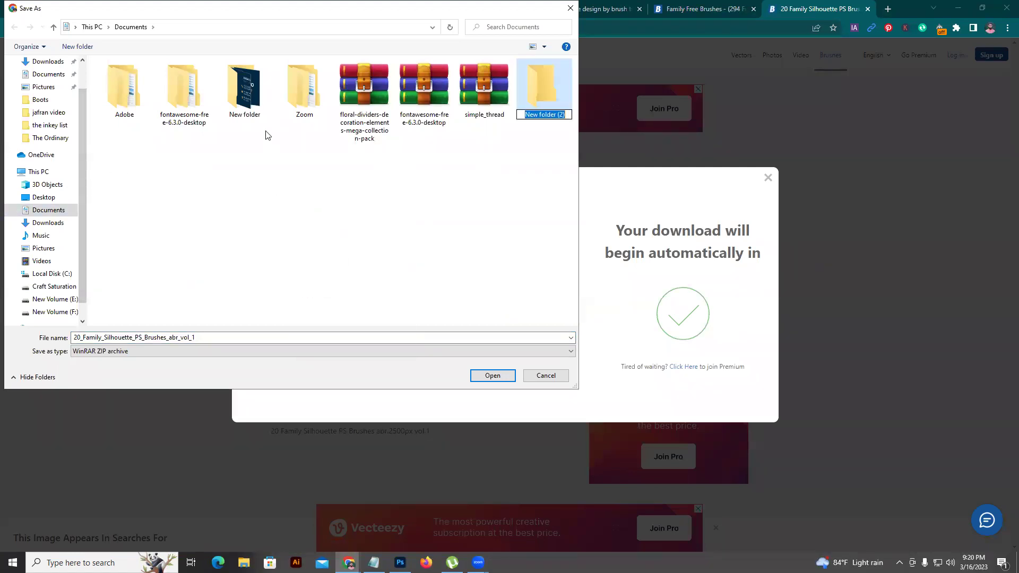
pyautogui.doubleClick(549, 105)
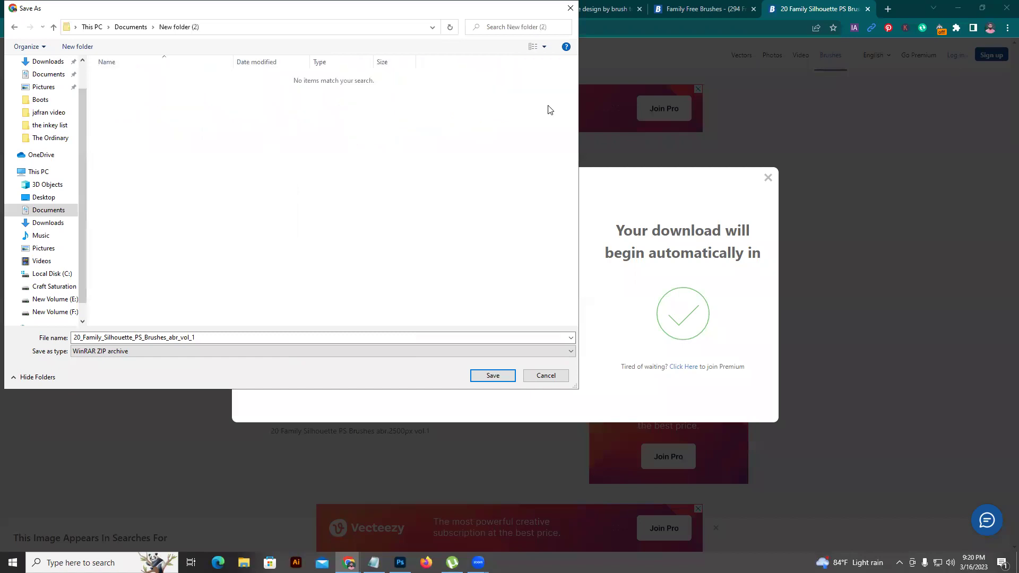
pyautogui.click(494, 375)
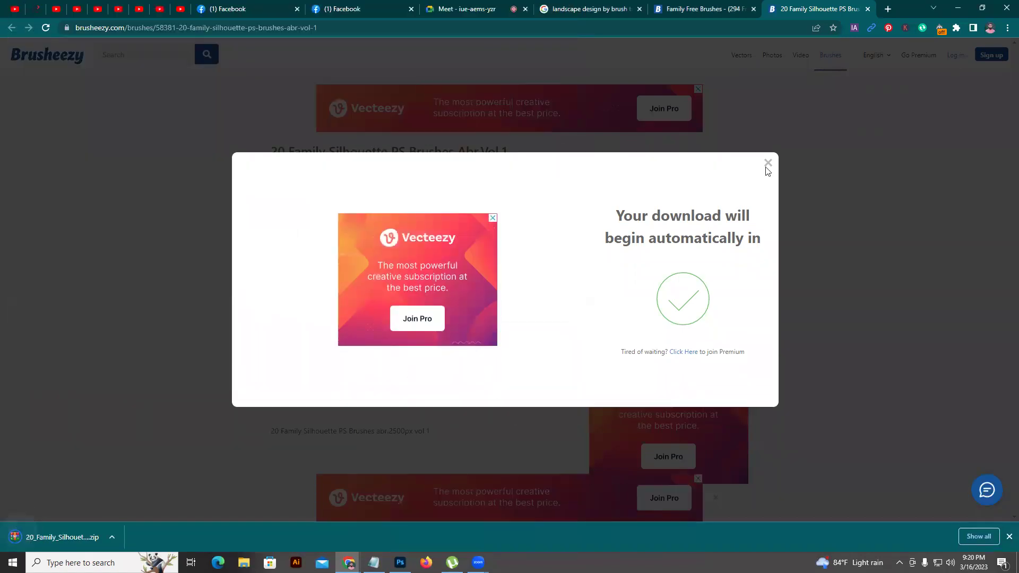
pyautogui.click(767, 164)
pyautogui.click(706, 8)
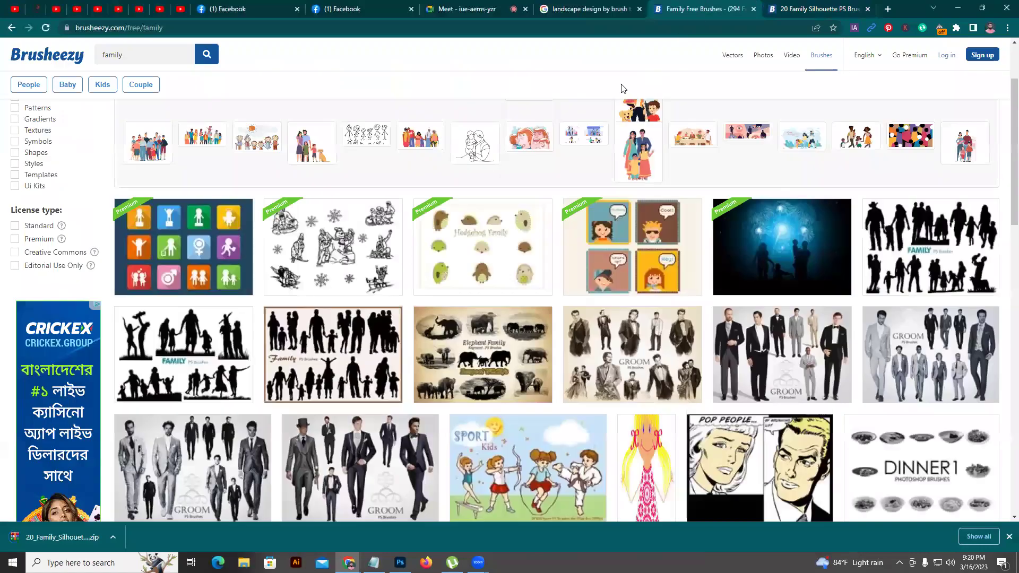
# - Search for 'grass' brushes and open the Grass Photoshop Brushes 4 page
pyautogui.doubleClick(135, 59)
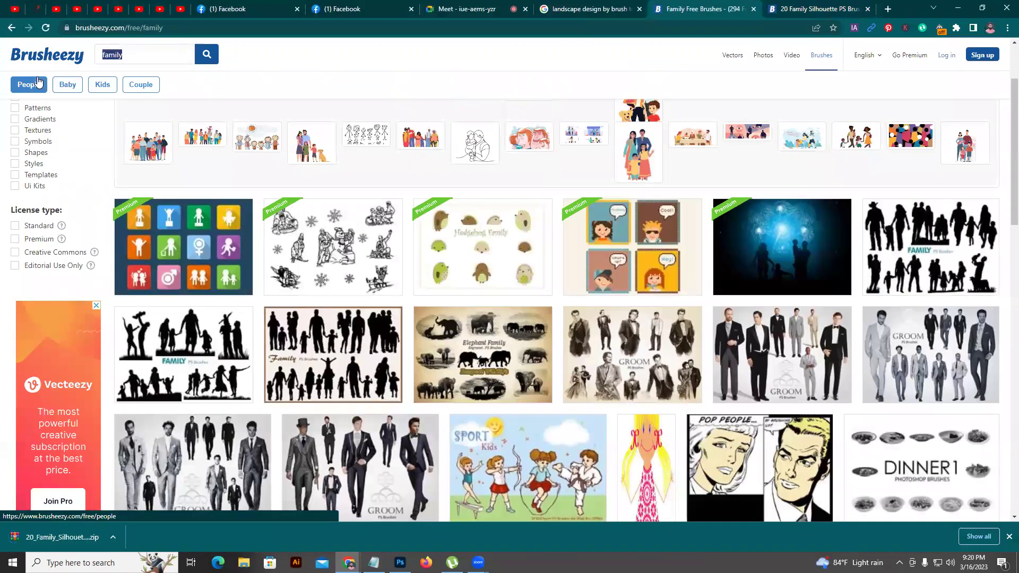
pyautogui.write('gra')
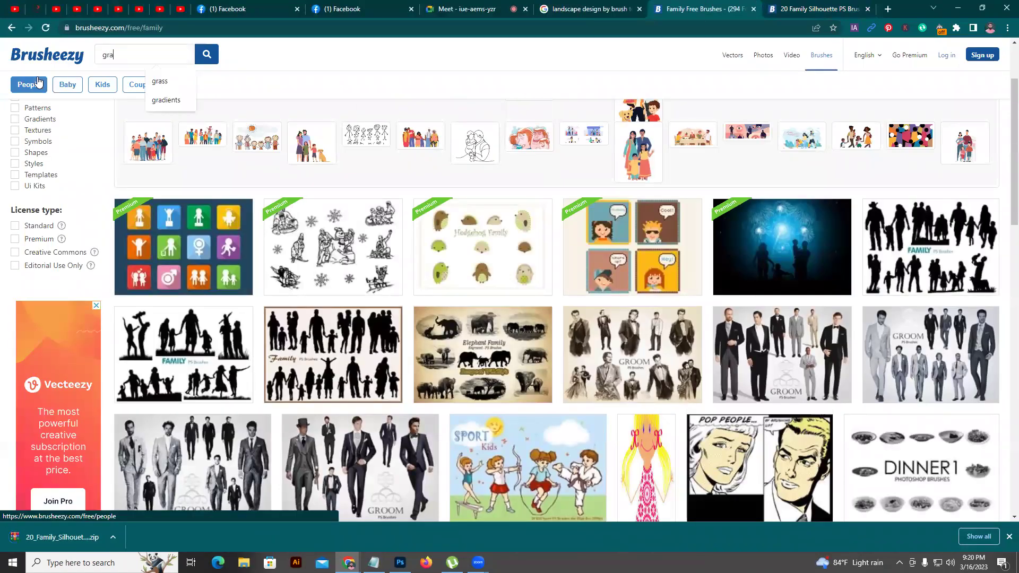
pyautogui.write('ss')
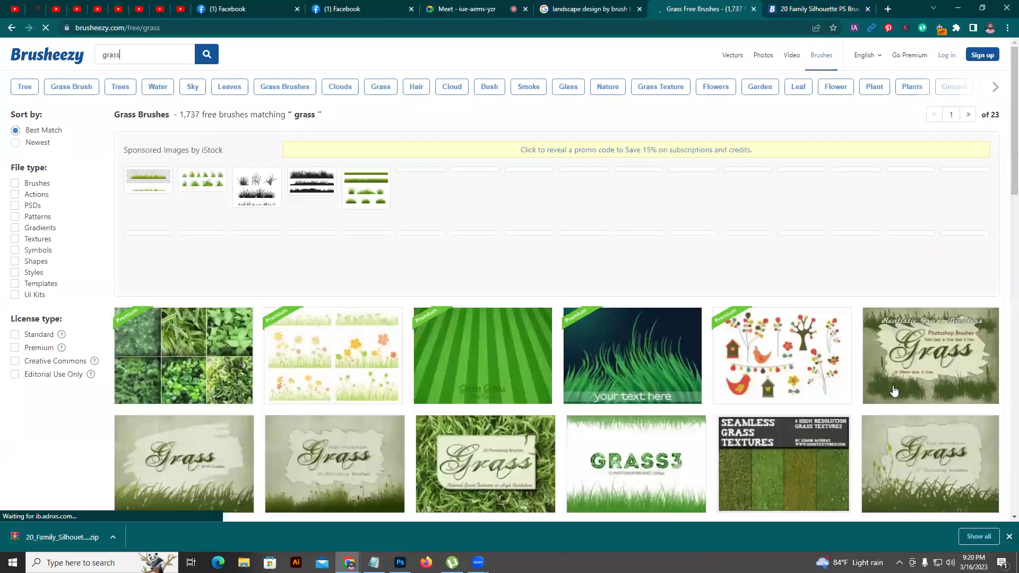
pyautogui.scroll(-8, 513, 341)
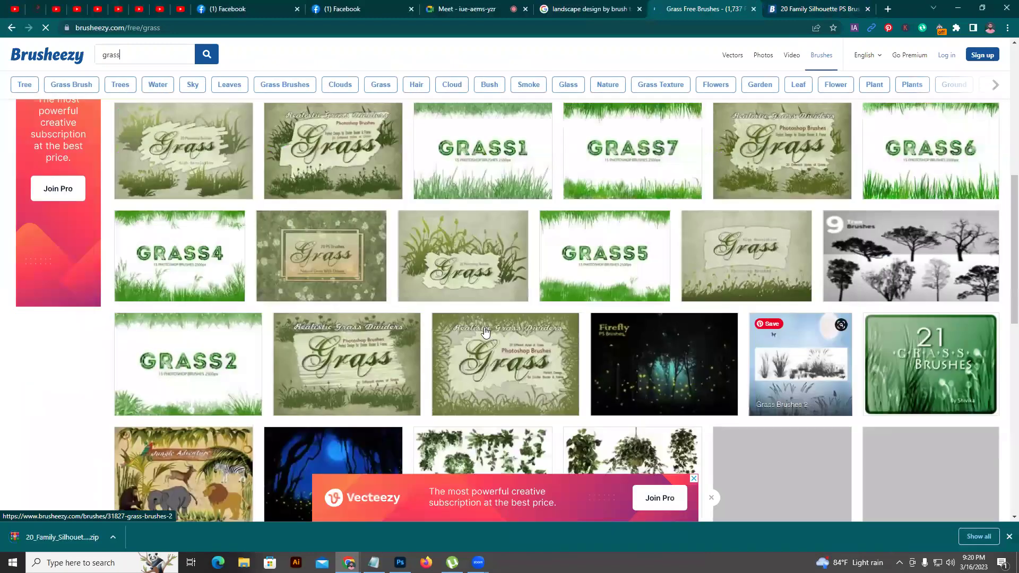
pyautogui.scroll(-3, 513, 340)
pyautogui.scroll(-5, 473, 326)
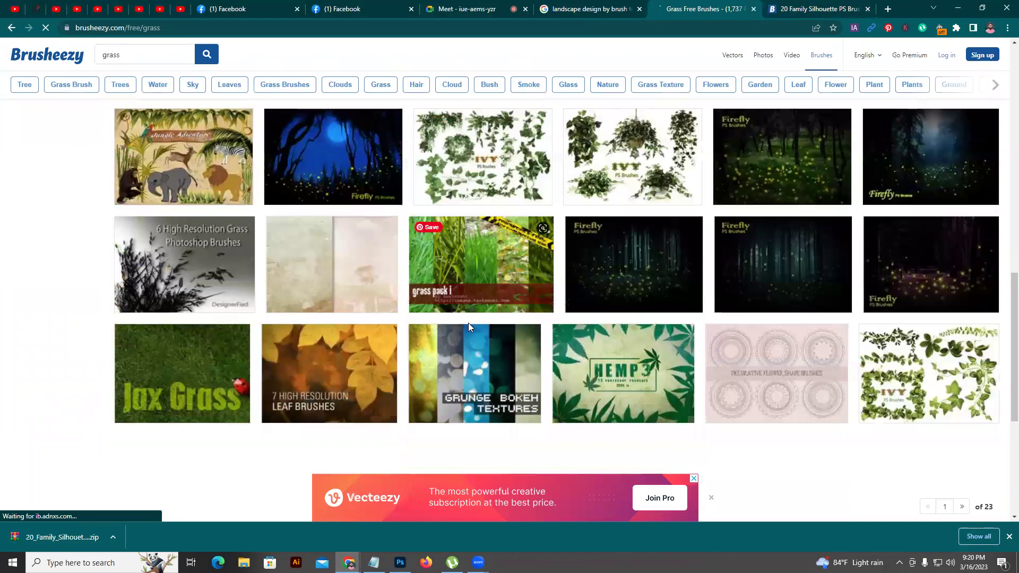
pyautogui.scroll(3, 469, 328)
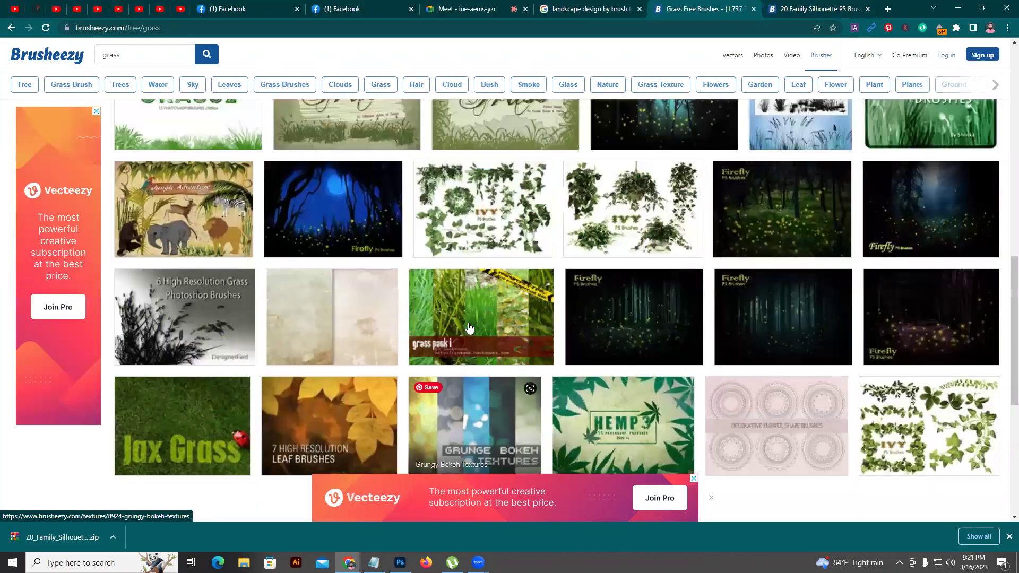
pyautogui.scroll(3, 469, 327)
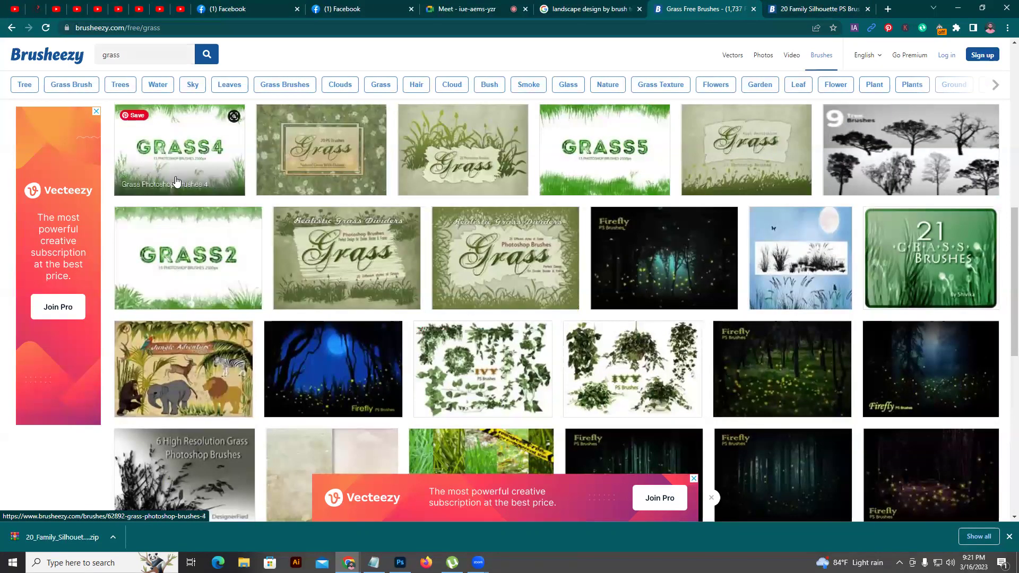
pyautogui.click(237, 202)
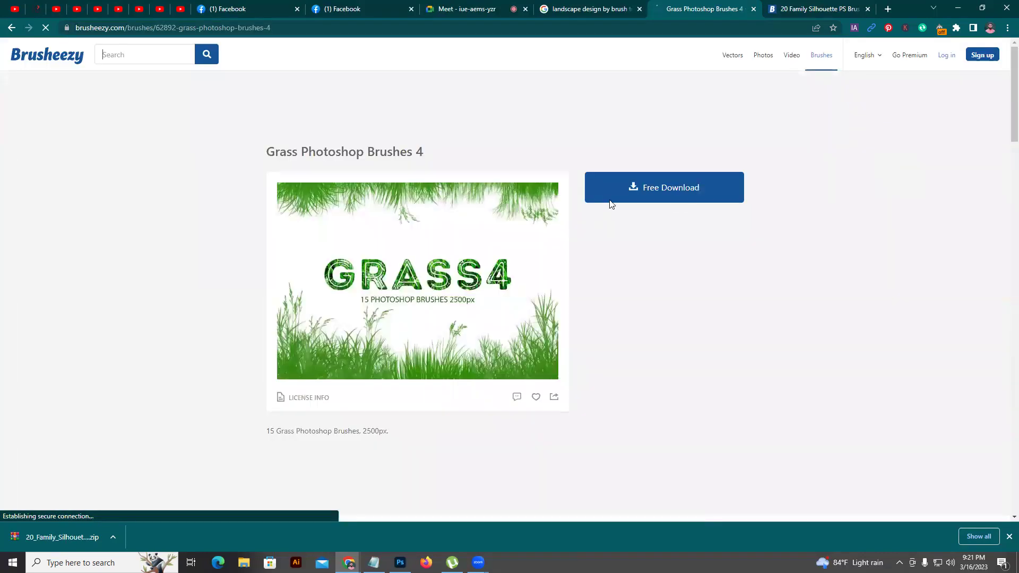
# - Download the Grass Photoshop Brushes 4 zip, dismissing the sign-up prompt and countdown notice
pyautogui.click(630, 189)
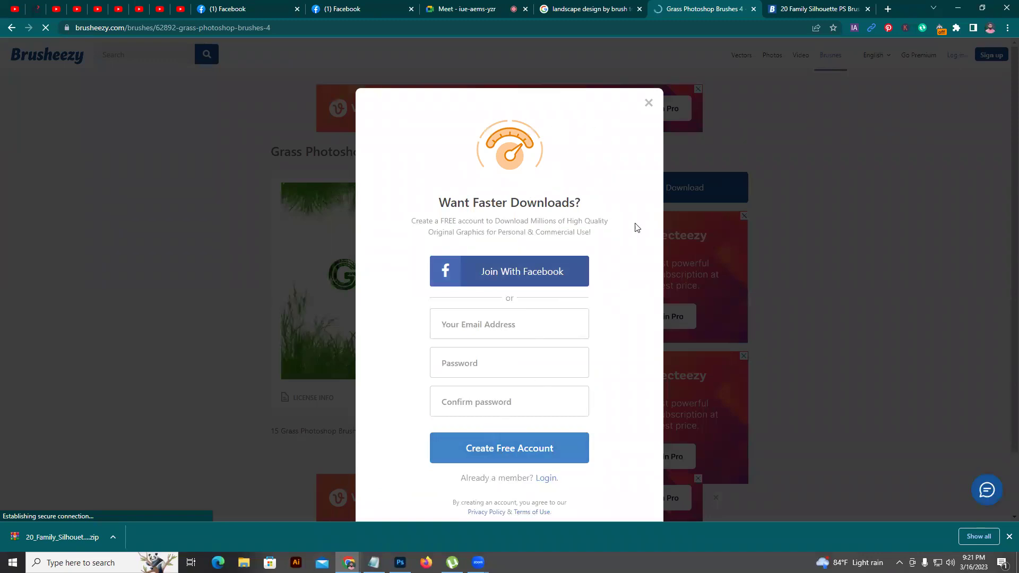
pyautogui.click(647, 105)
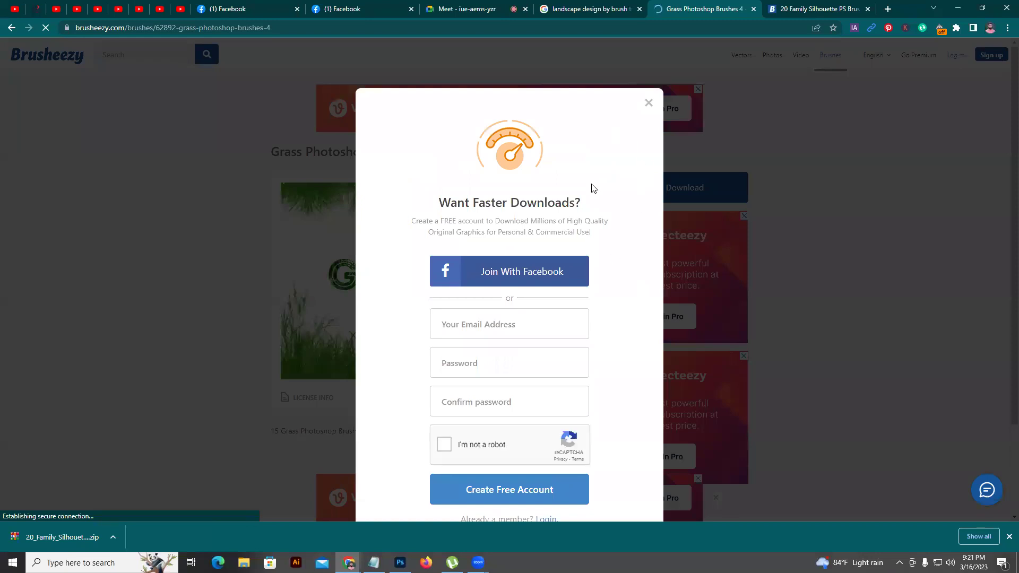
pyautogui.click(647, 105)
pyautogui.click(674, 192)
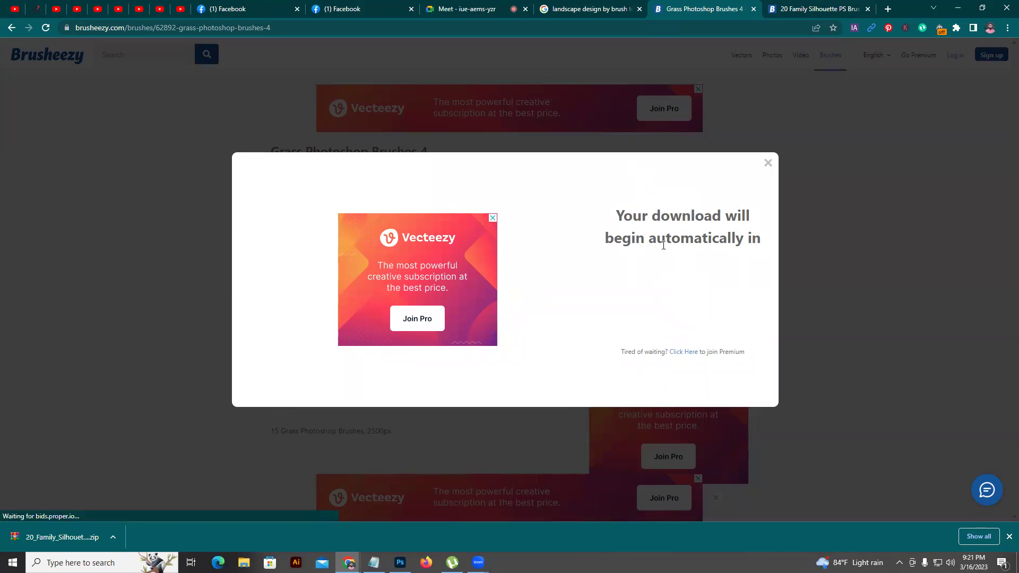
pyautogui.click(489, 374)
pyautogui.click(768, 163)
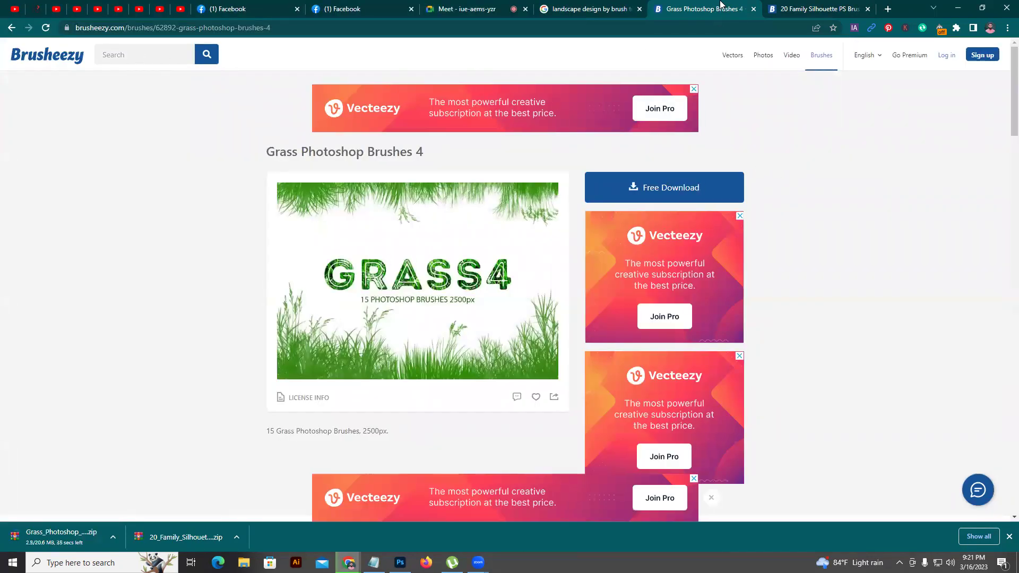
# - Search for 'tree' brushes and open the 9 High Resolution Tree Brushes page
pyautogui.write('tree')
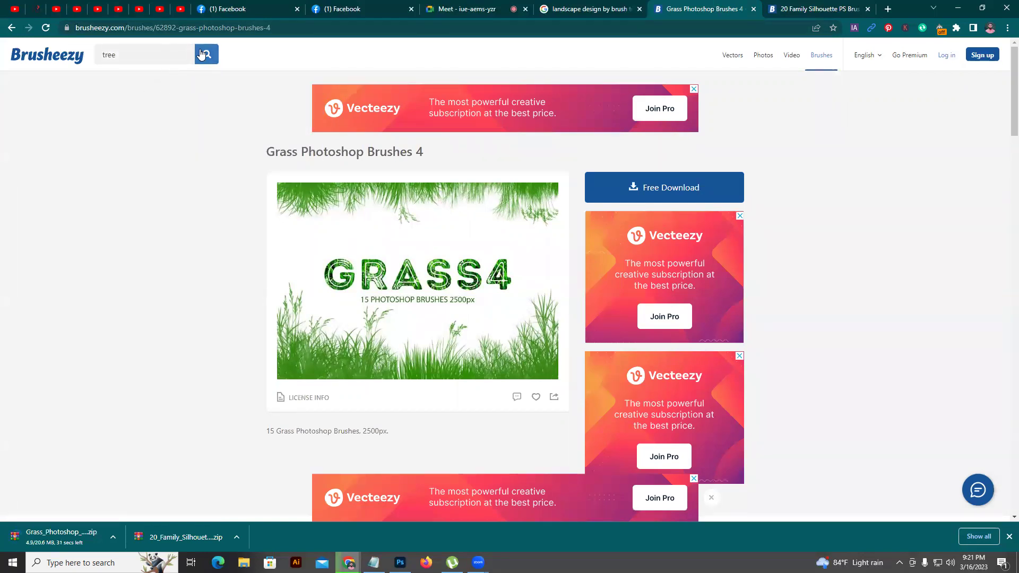
pyautogui.click(201, 55)
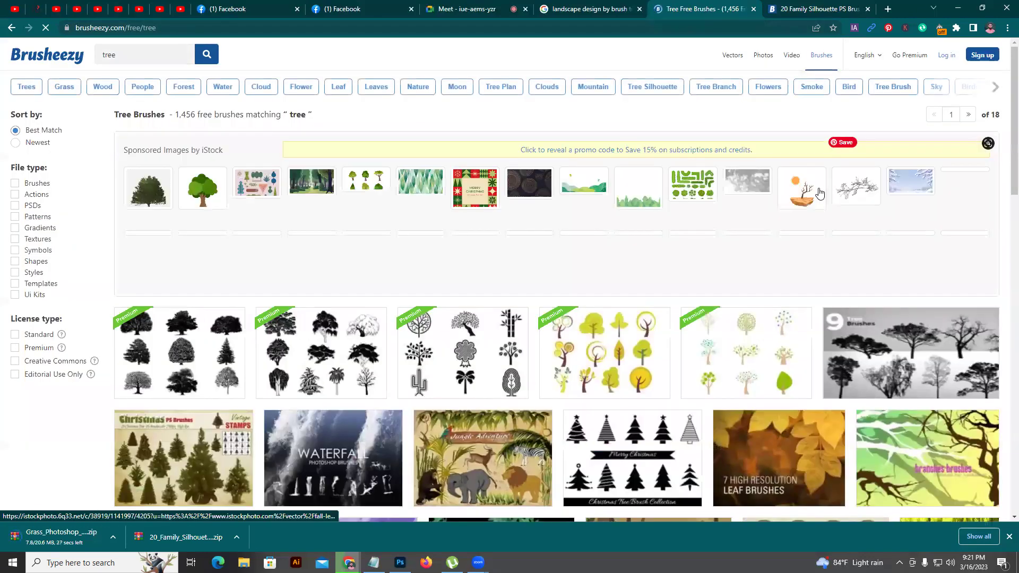
pyautogui.scroll(-4, 709, 363)
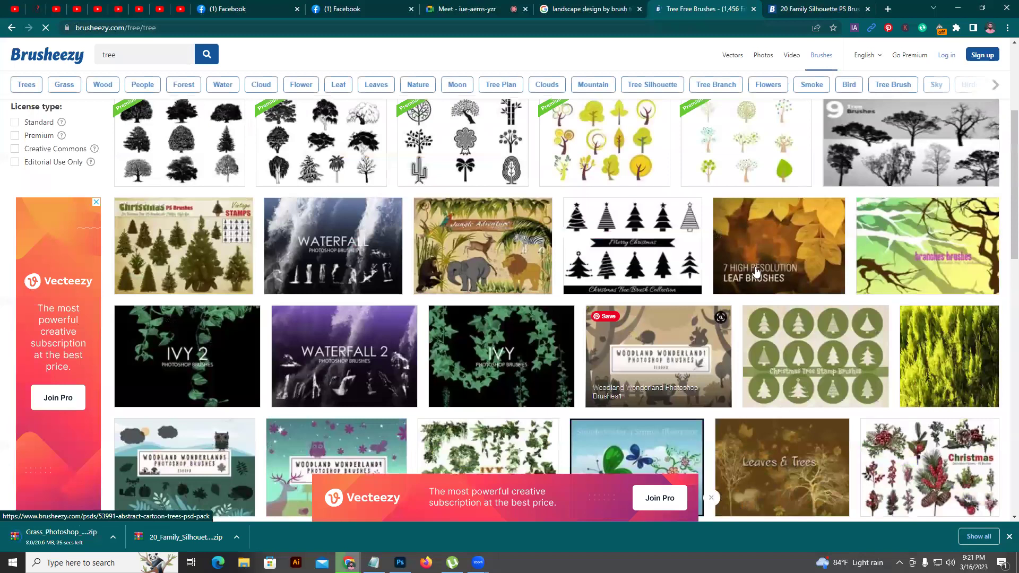
pyautogui.click(878, 160)
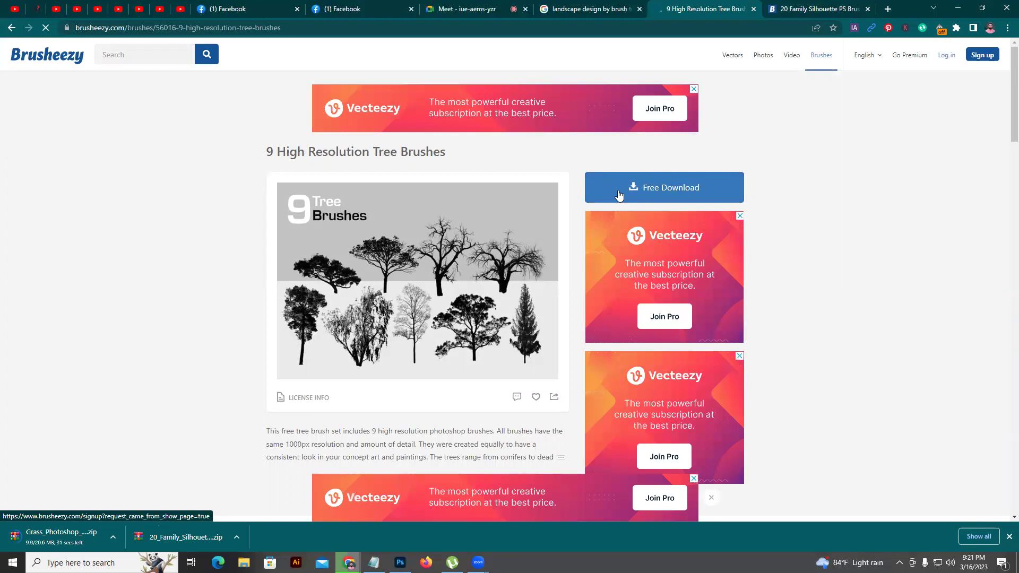
# - Download the tree brush zip into New folder (2), dismissing the sign-up prompts
pyautogui.click(620, 190)
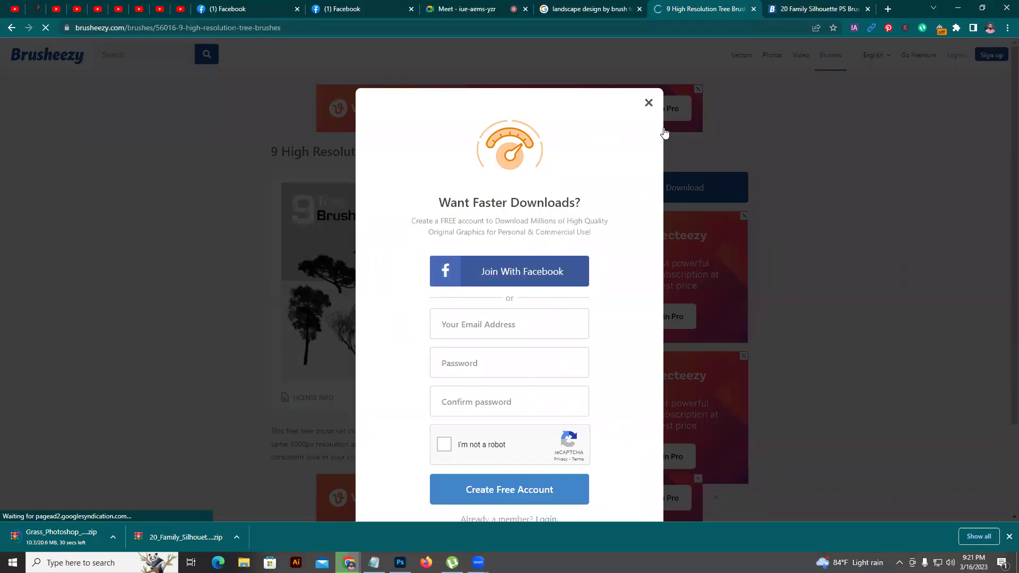
pyautogui.click(648, 102)
pyautogui.click(656, 174)
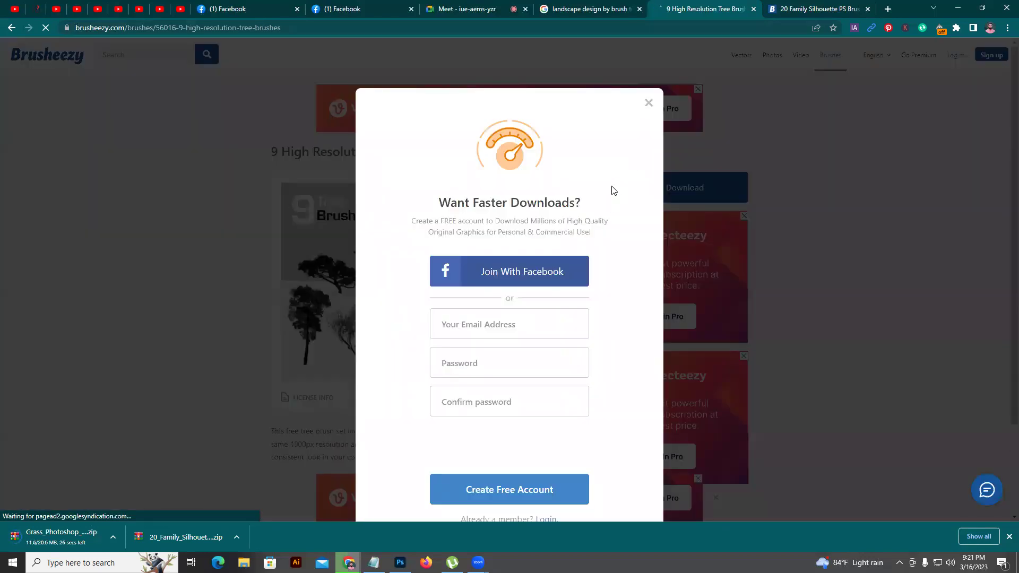
pyautogui.click(649, 103)
pyautogui.click(692, 175)
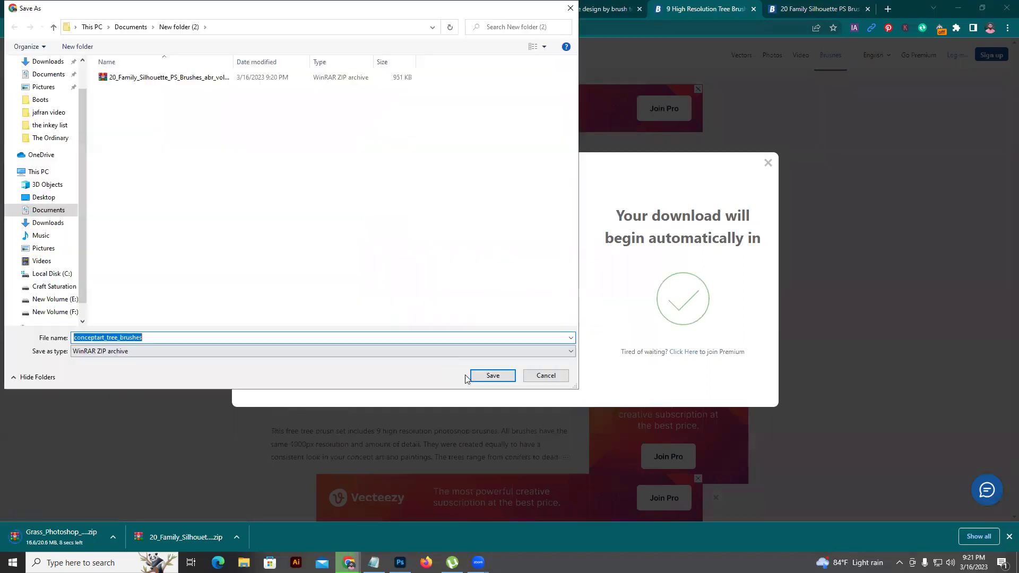
pyautogui.click(487, 377)
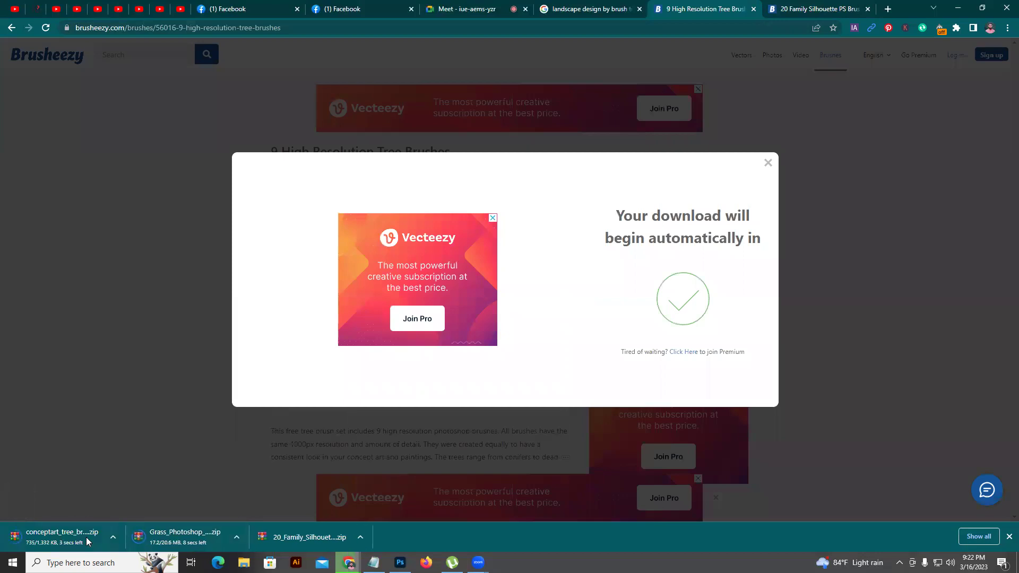
pyautogui.click(356, 535)
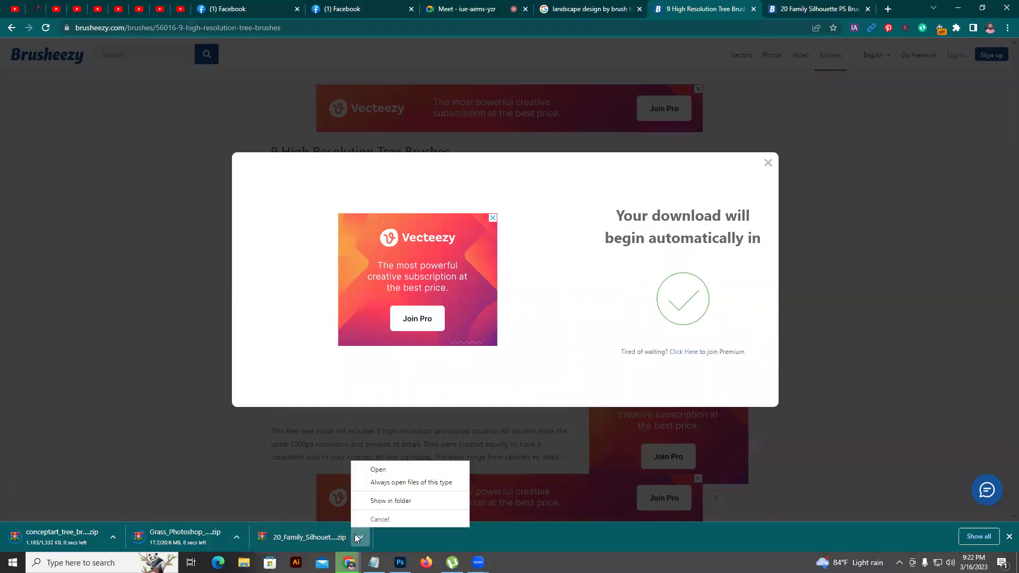
# - Show the family brush zip in its folder and extract it
pyautogui.click(382, 501)
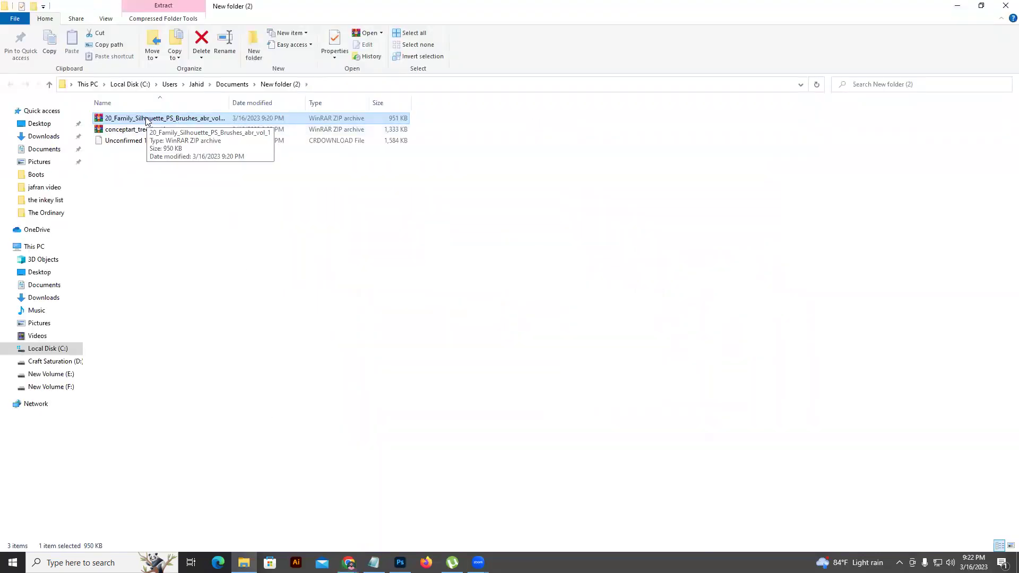
pyautogui.rightClick(146, 117)
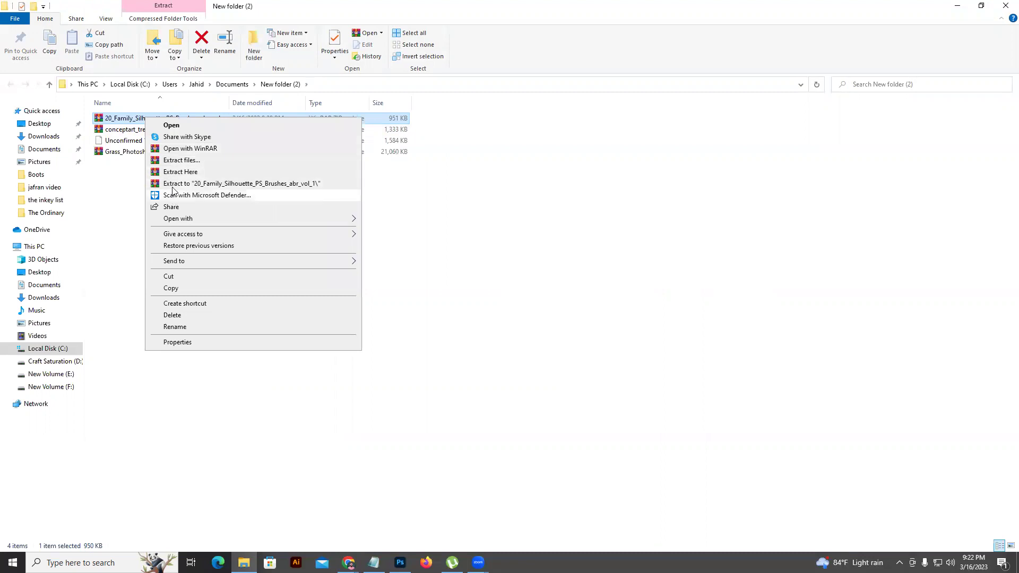
pyautogui.click(173, 160)
pyautogui.click(540, 401)
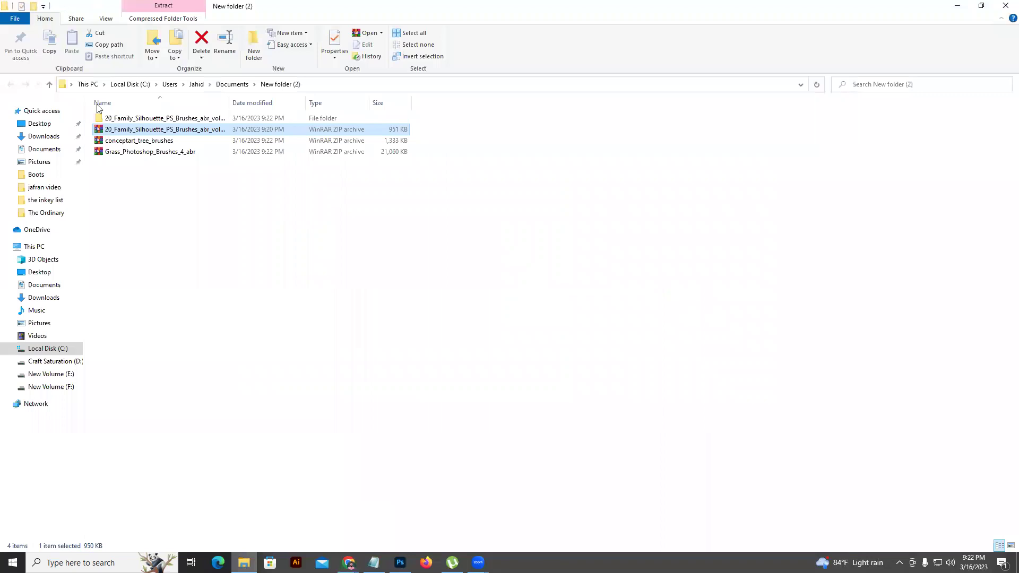
# - Extract the conceptart_tree_brushes archive into its own folder and delete the stray __MACOSX folder
pyautogui.click(126, 142)
pyautogui.rightClick(125, 142)
pyautogui.click(154, 187)
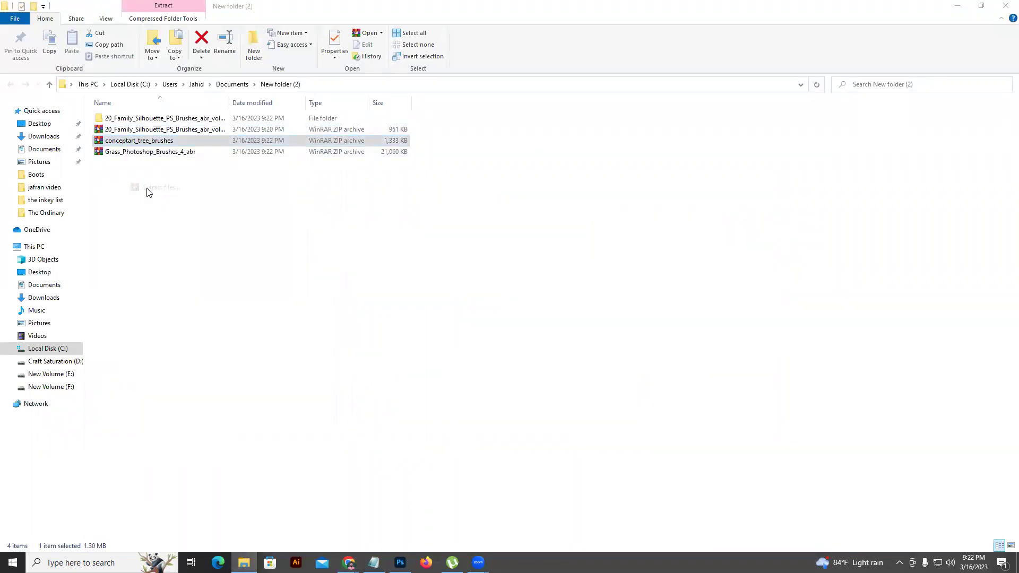
pyautogui.rightClick(148, 189)
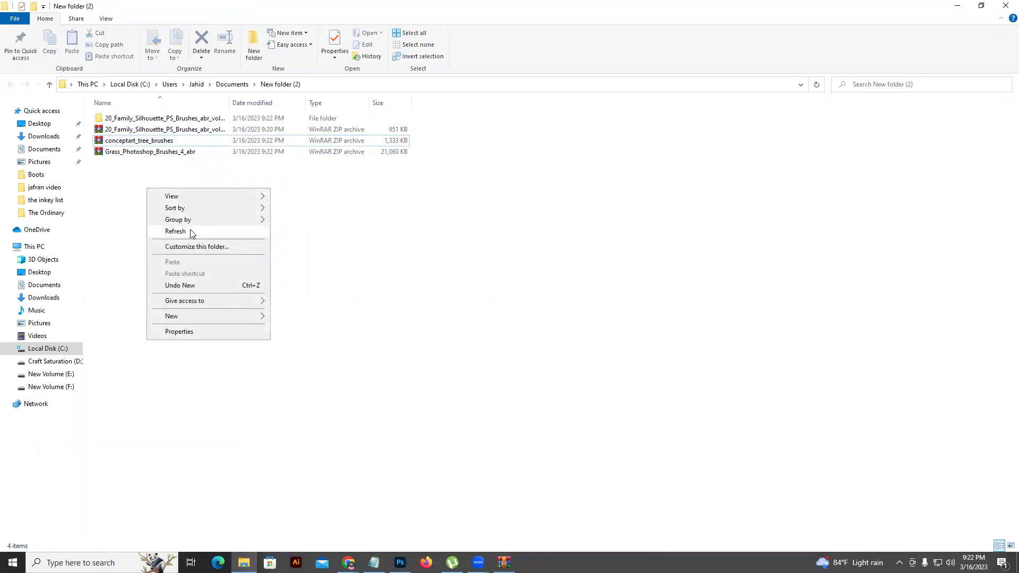
pyautogui.rightClick(143, 143)
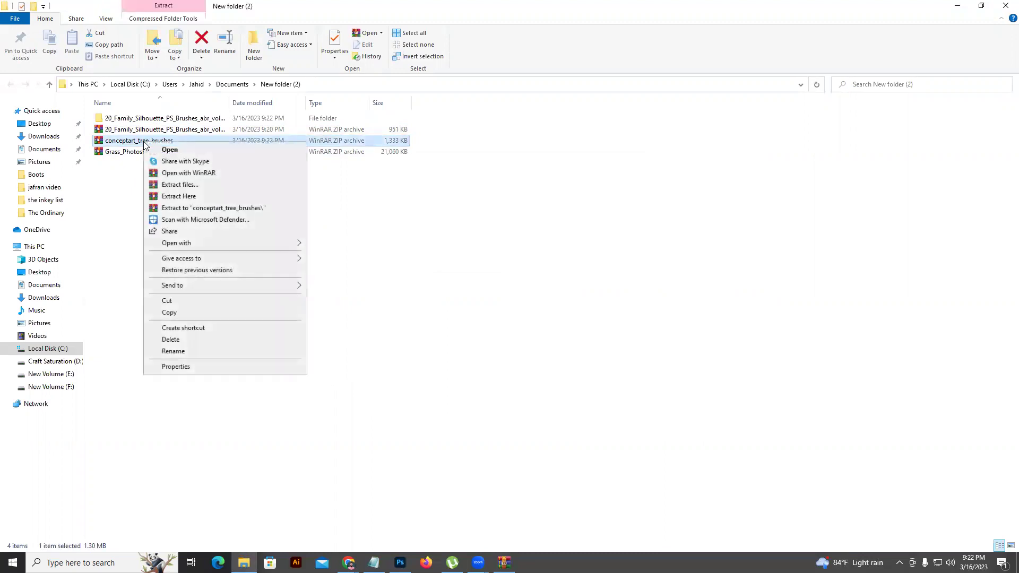
pyautogui.click(181, 196)
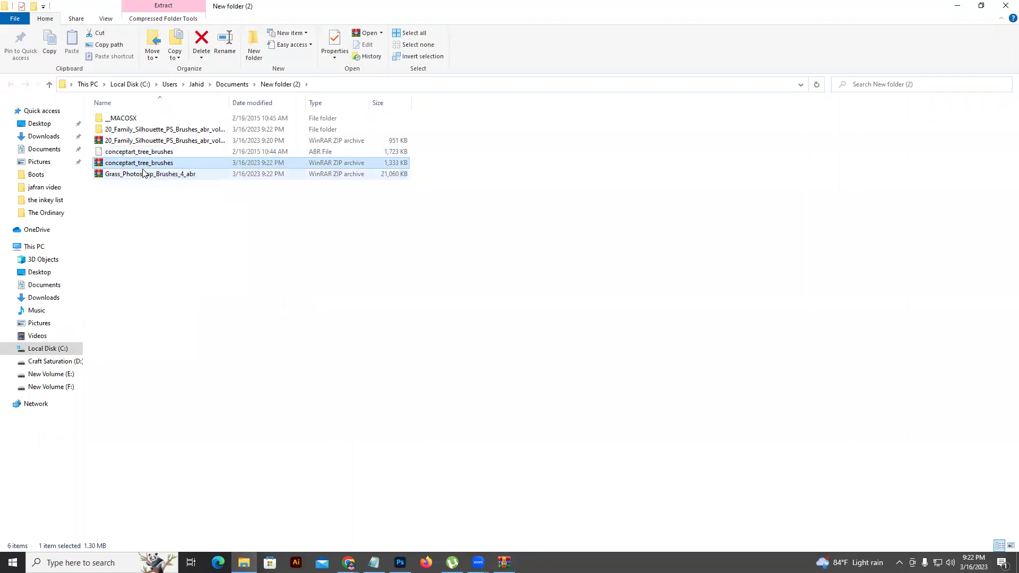
pyautogui.click(127, 118)
pyautogui.press('Delete')
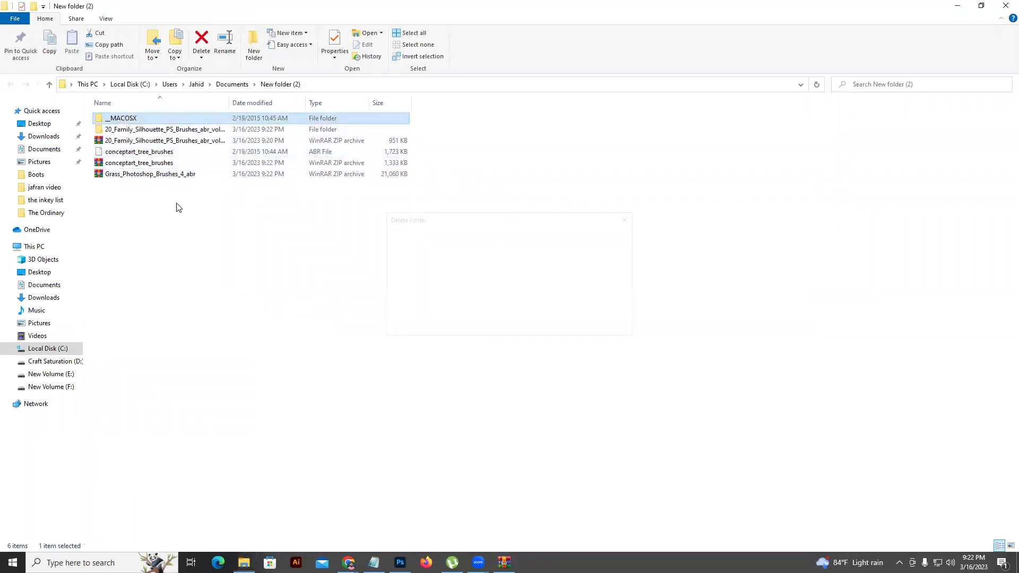
pyautogui.rightClick(148, 157)
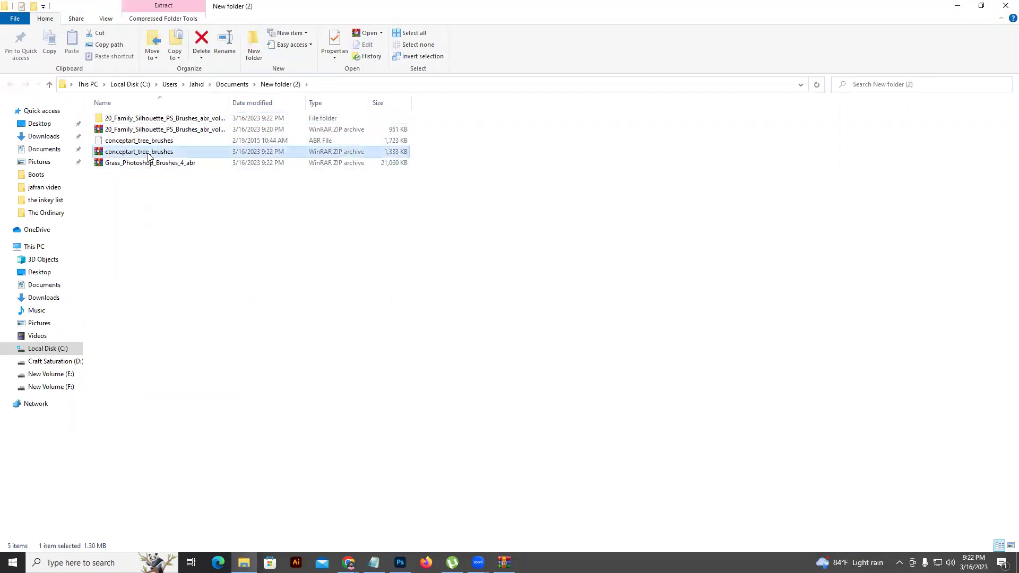
pyautogui.click(184, 197)
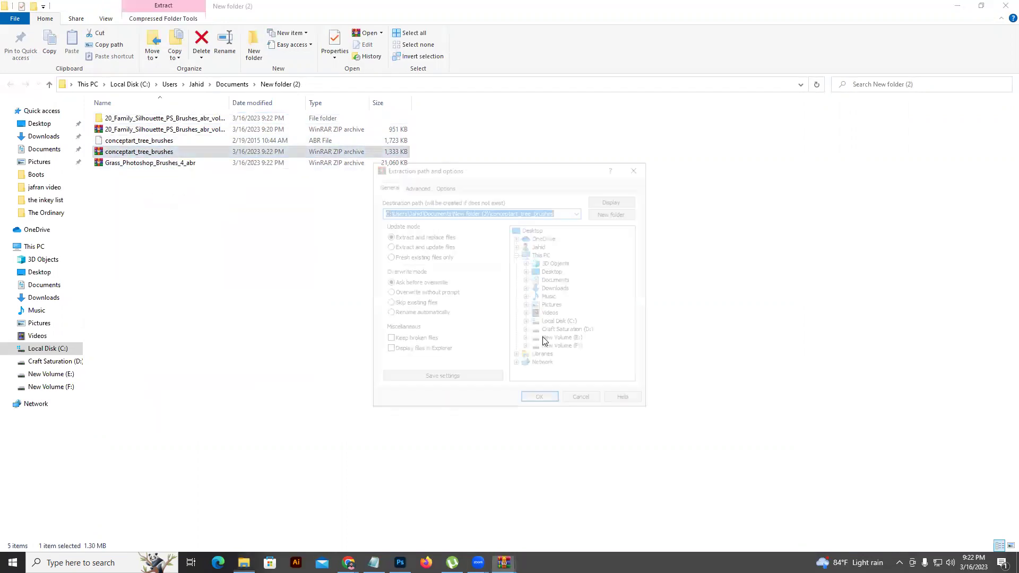
pyautogui.click(543, 398)
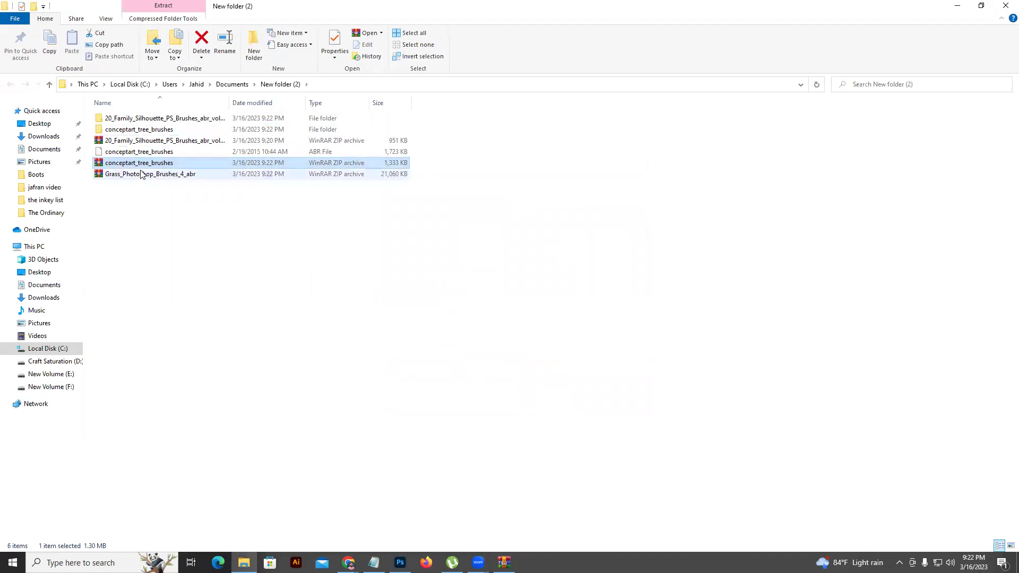
# - Extract the grass brushes archive, then delete the leftover archives and loose ABR file
pyautogui.rightClick(140, 174)
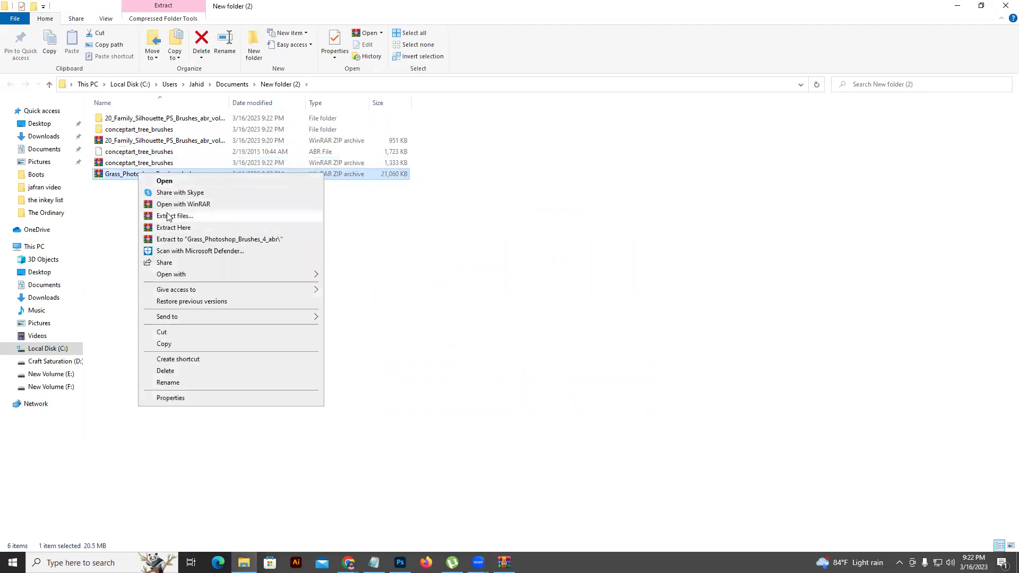
pyautogui.click(175, 216)
pyautogui.click(552, 405)
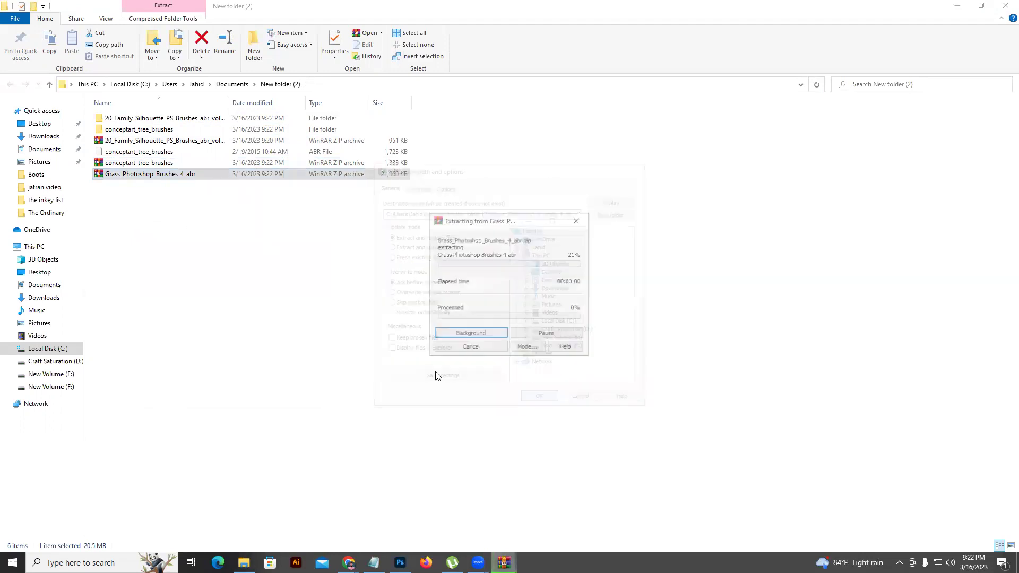
pyautogui.moveTo(131, 210); pyautogui.dragTo(126, 156)
pyautogui.press('Delete')
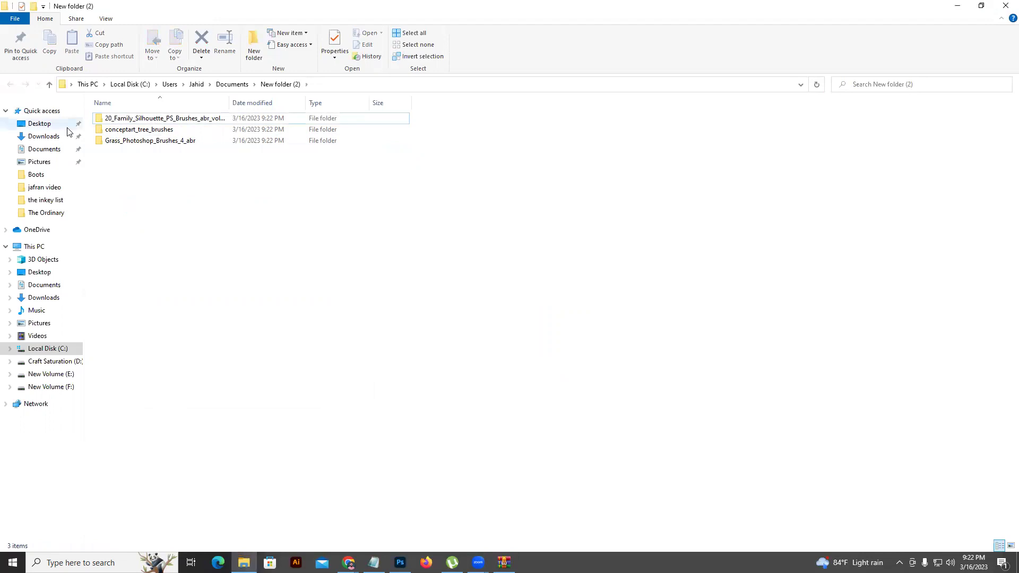
# - Browse the extracted silhouette and conceptart_tree_brushes folders, then return to Photoshop
pyautogui.doubleClick(118, 119)
pyautogui.doubleClick(117, 119)
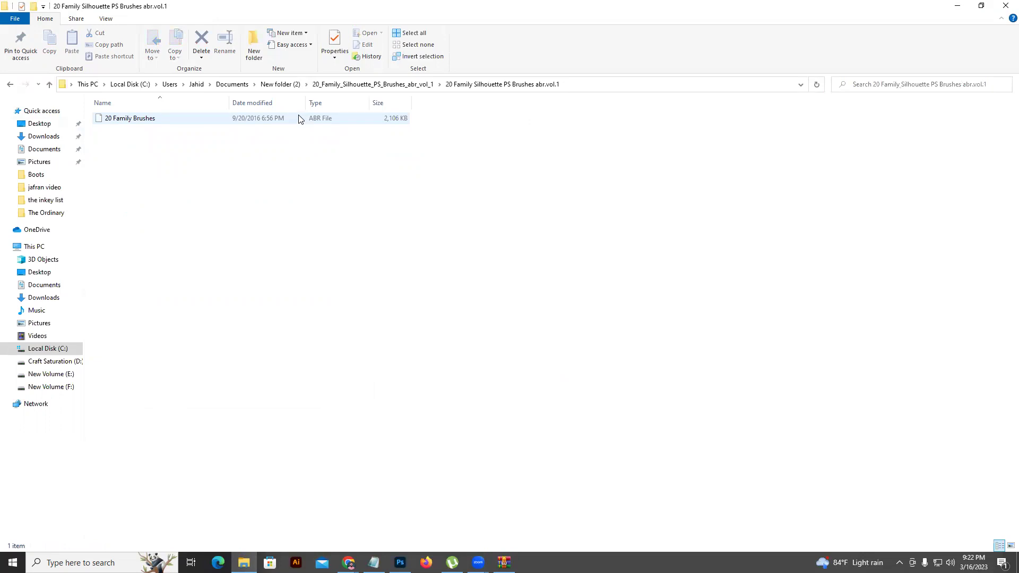
pyautogui.click(402, 84)
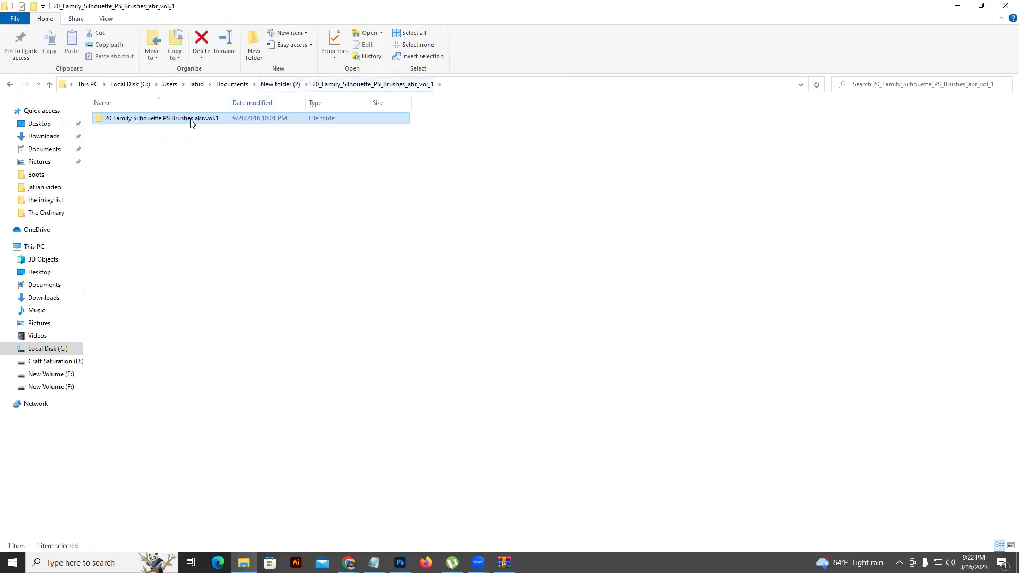
pyautogui.click(289, 85)
pyautogui.doubleClick(142, 132)
pyautogui.click(143, 132)
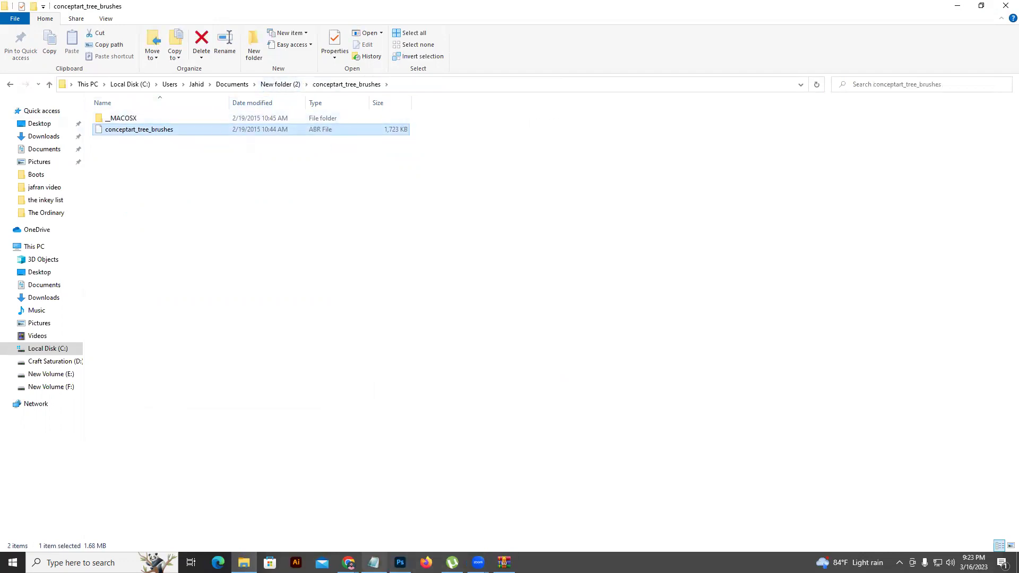
pyautogui.click(401, 562)
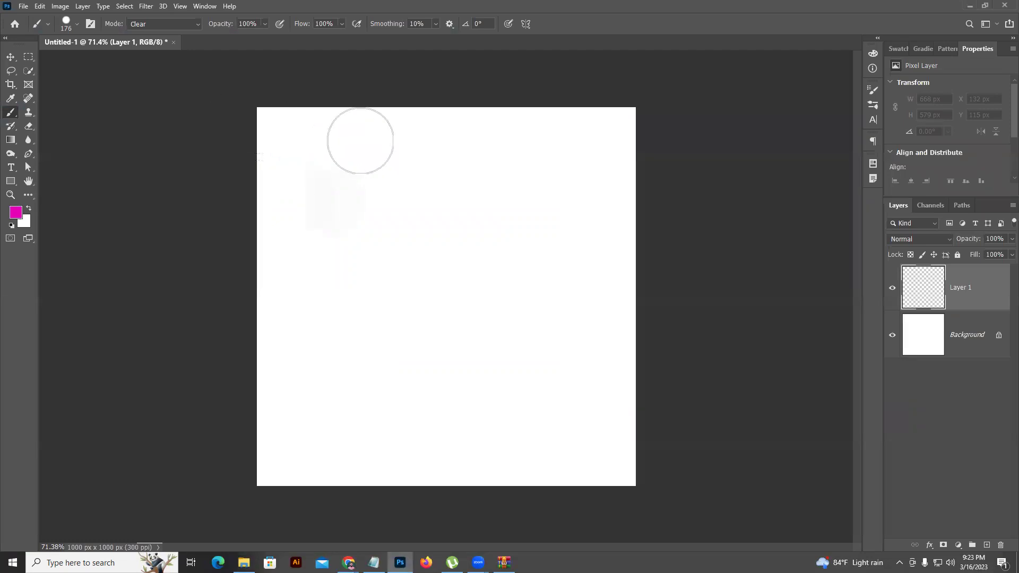
# - Import the 20 Family Brushes file from New folder (2) into the brush presets
pyautogui.rightClick(337, 174)
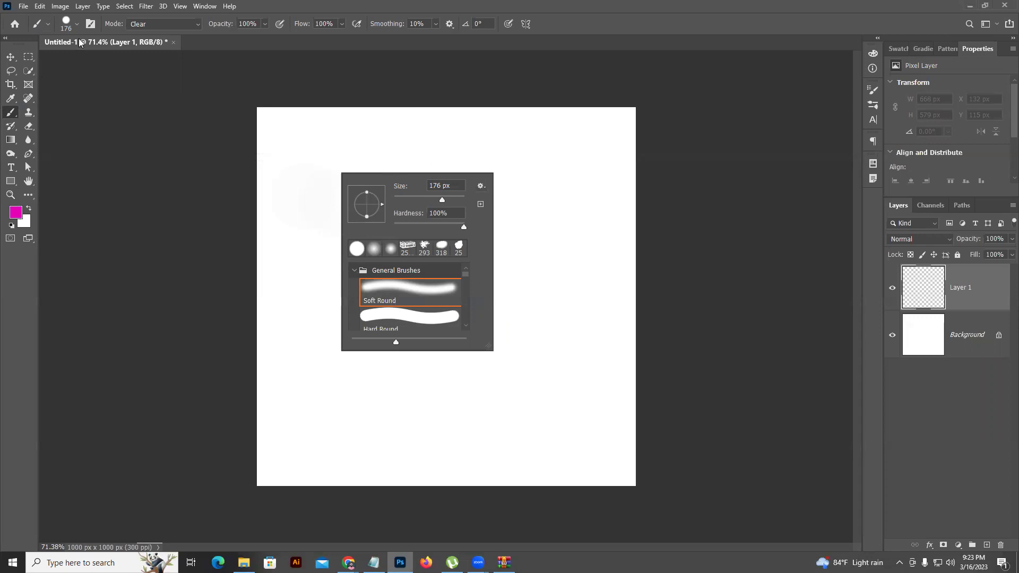
pyautogui.click(73, 25)
pyautogui.click(73, 24)
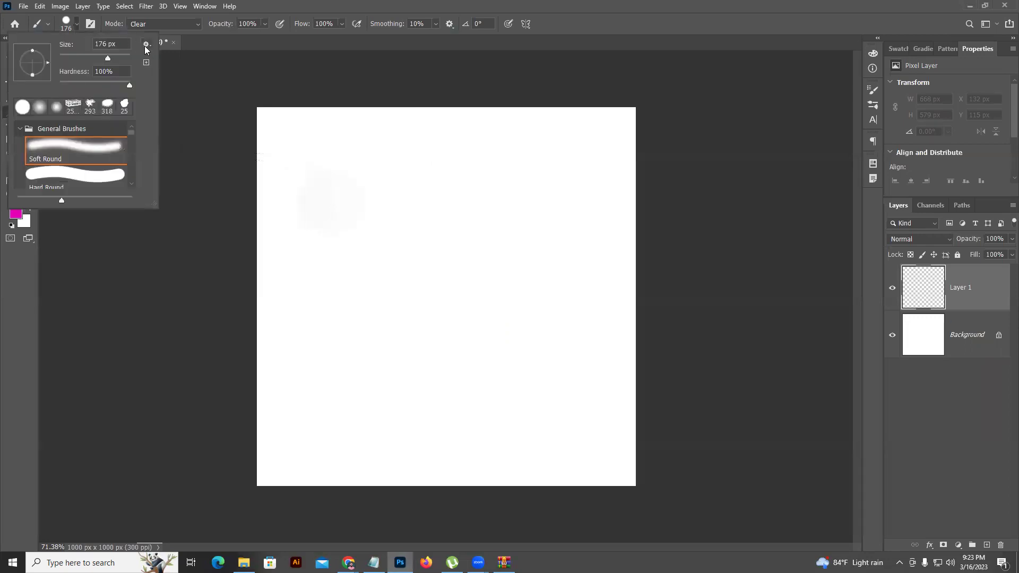
pyautogui.rightClick(339, 168)
pyautogui.click(479, 181)
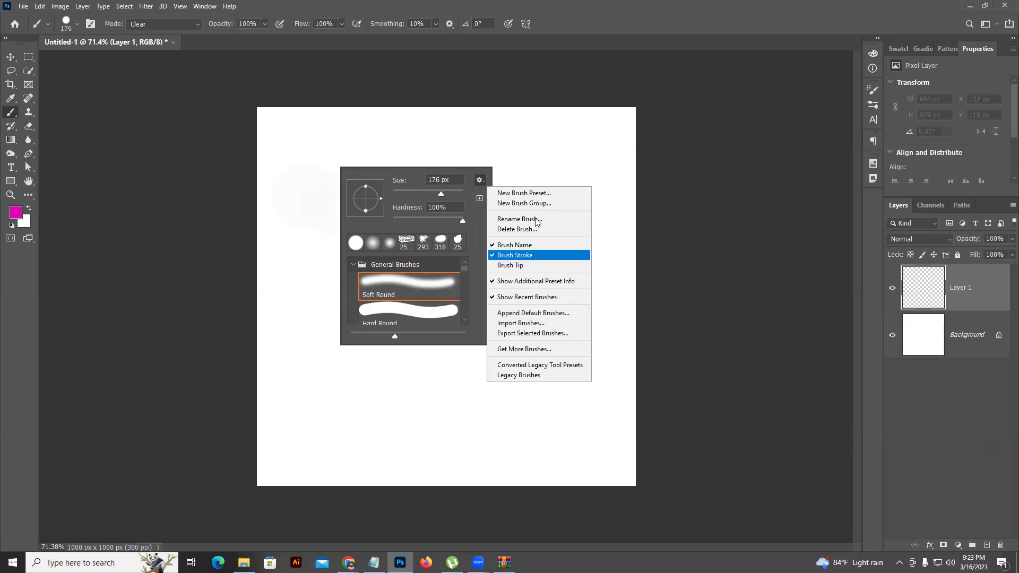
pyautogui.click(514, 323)
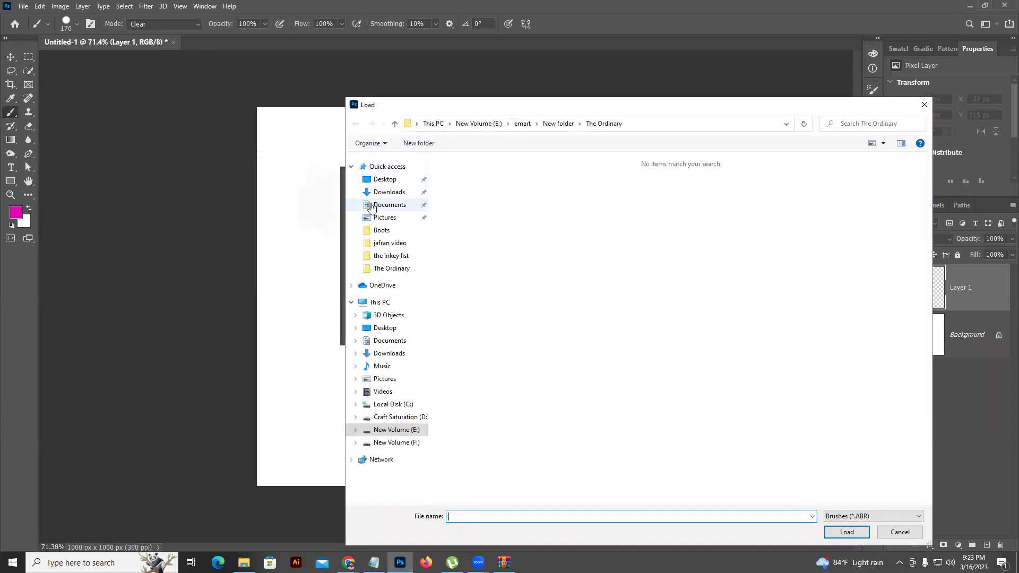
pyautogui.click(374, 206)
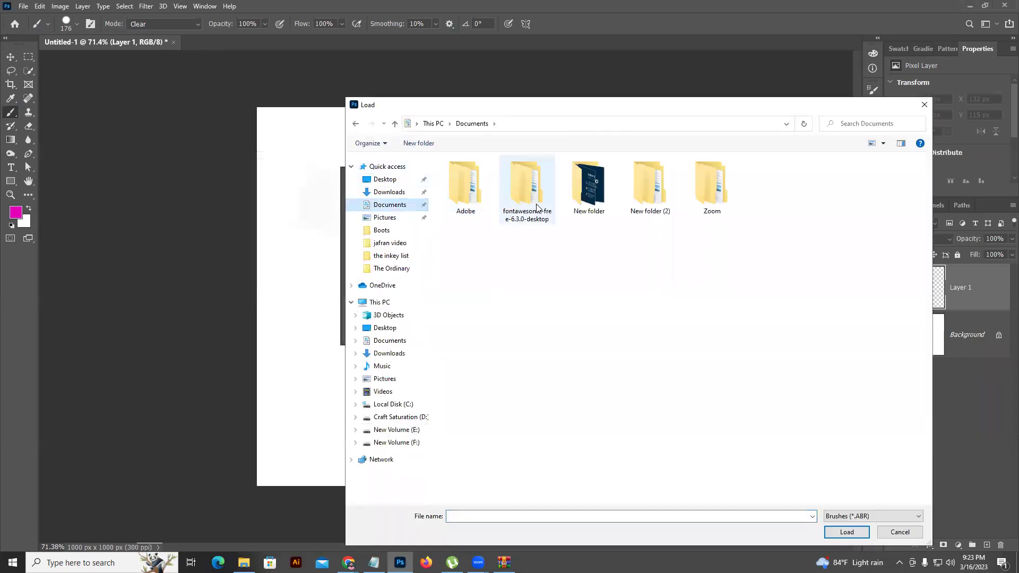
pyautogui.doubleClick(653, 196)
pyautogui.doubleClick(480, 174)
pyautogui.doubleClick(493, 174)
pyautogui.click(489, 176)
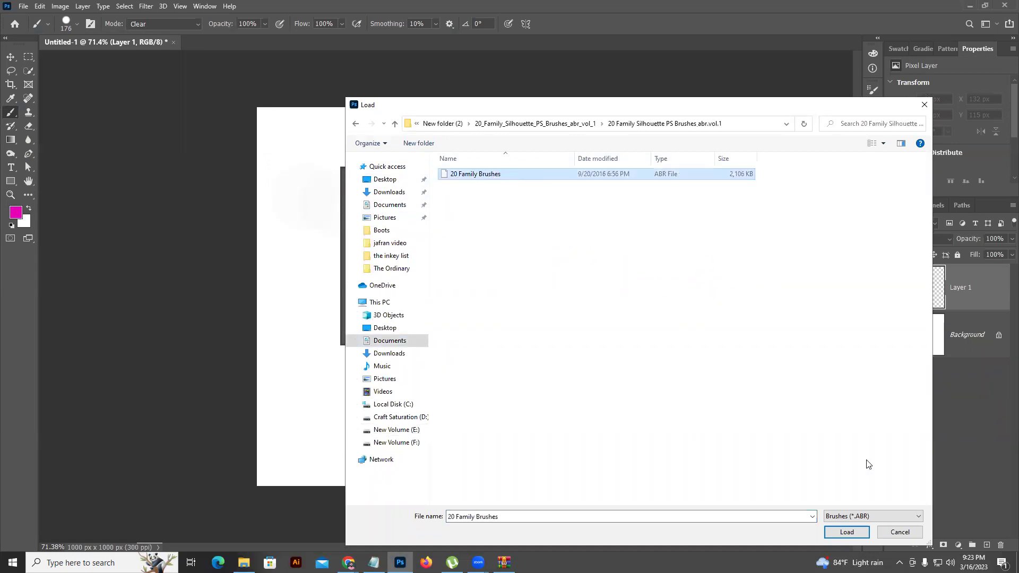
pyautogui.click(848, 532)
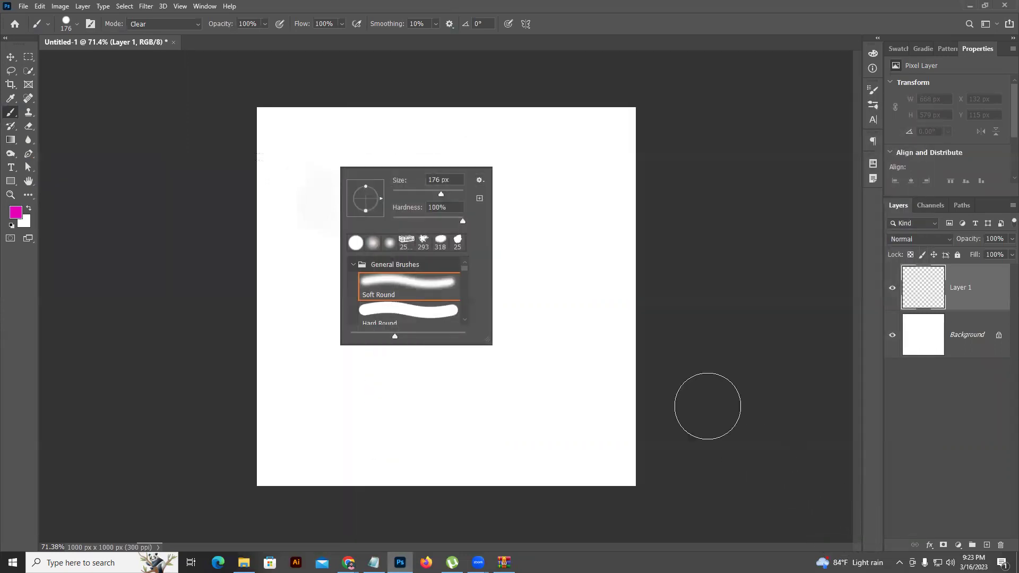
# - Import the conceptart_tree_brushes ABR file into the brush presets
pyautogui.click(478, 182)
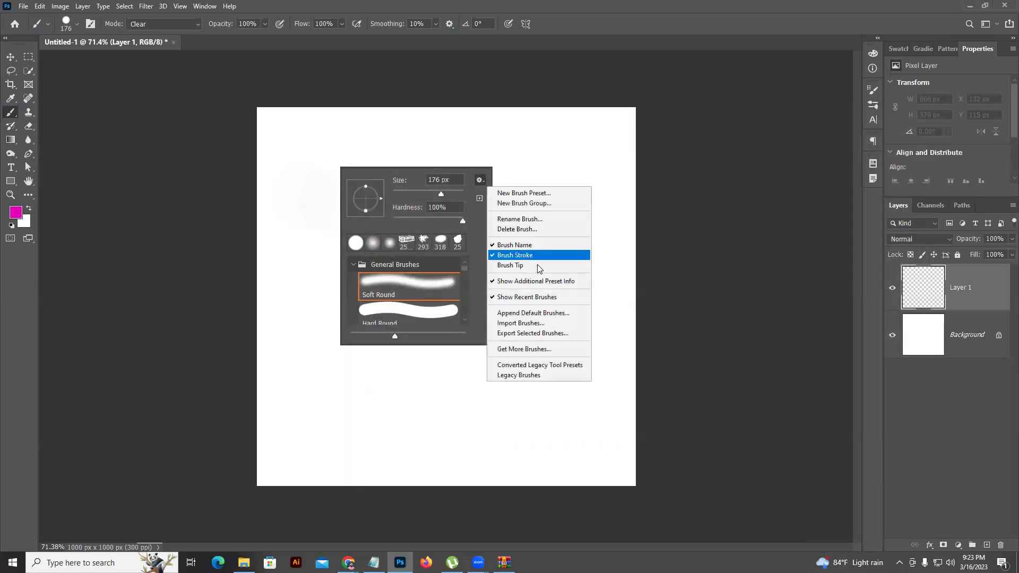
pyautogui.click(515, 323)
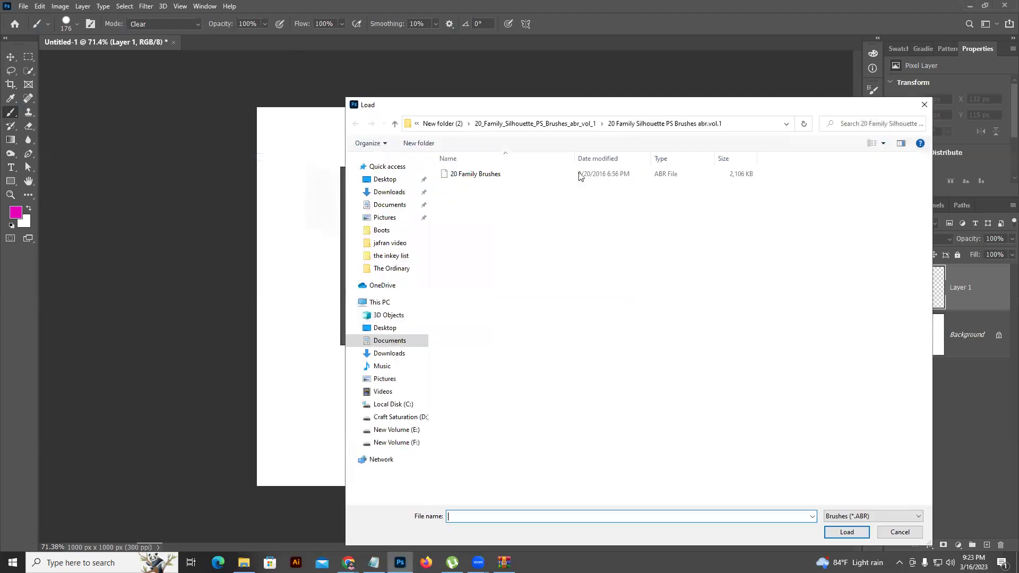
pyautogui.click(461, 124)
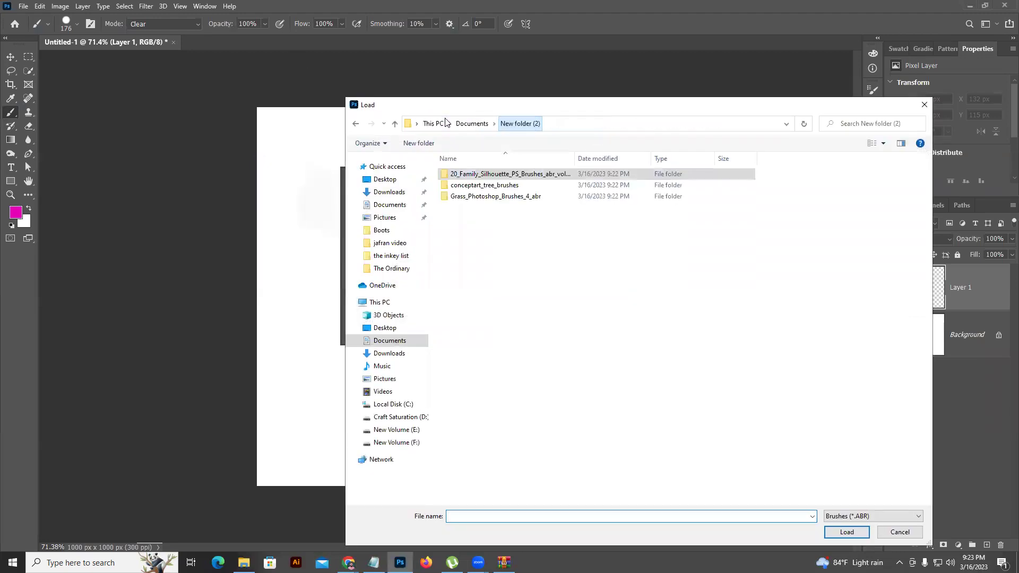
pyautogui.doubleClick(476, 185)
pyautogui.click(478, 187)
pyautogui.click(850, 528)
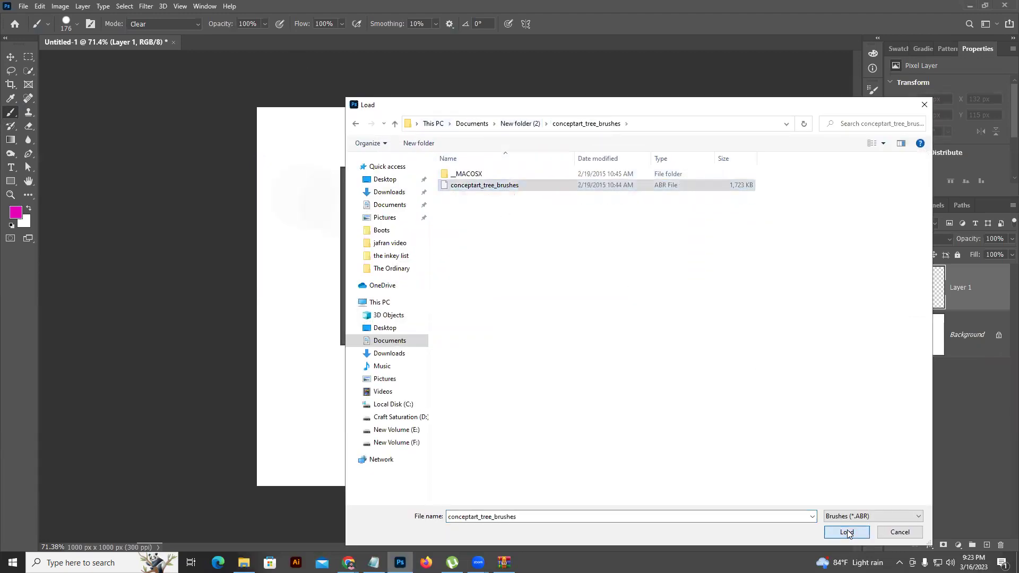
# - Import Grass Photoshop Brushes 4.abr from the Grass_Photoshop_Brushes_4_abr folder
pyautogui.click(480, 180)
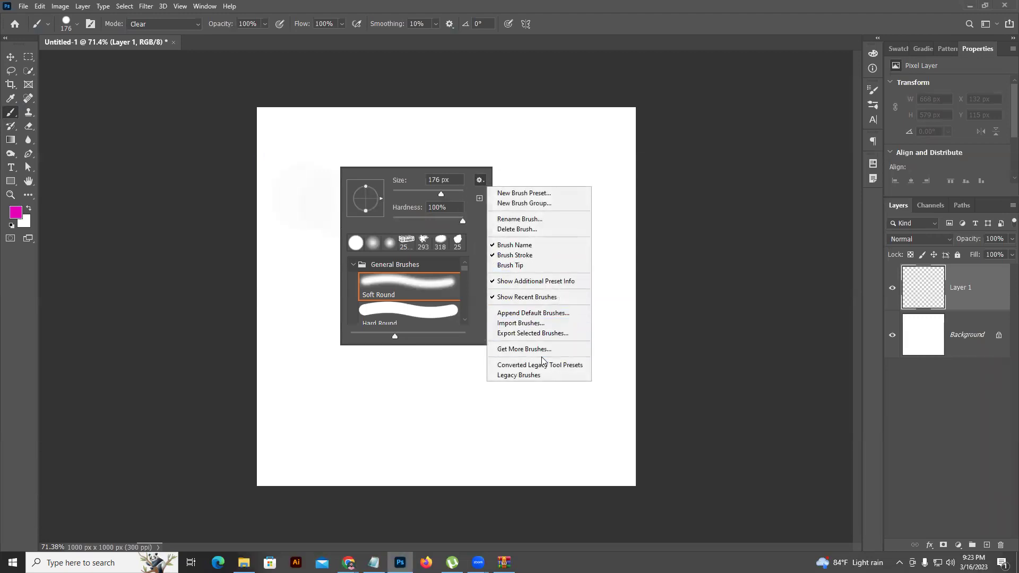
pyautogui.click(521, 322)
pyautogui.click(523, 126)
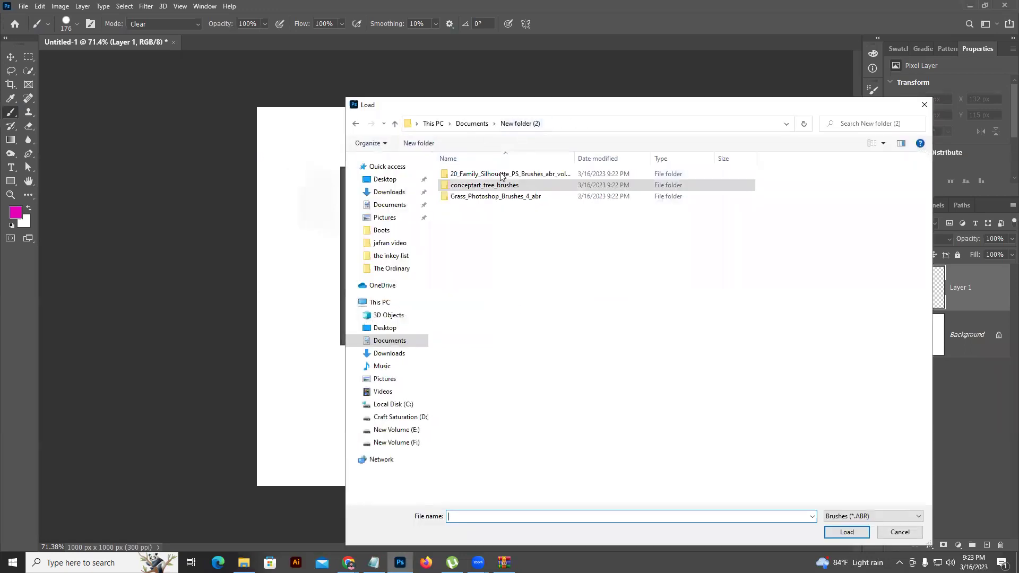
pyautogui.doubleClick(469, 197)
pyautogui.click(471, 185)
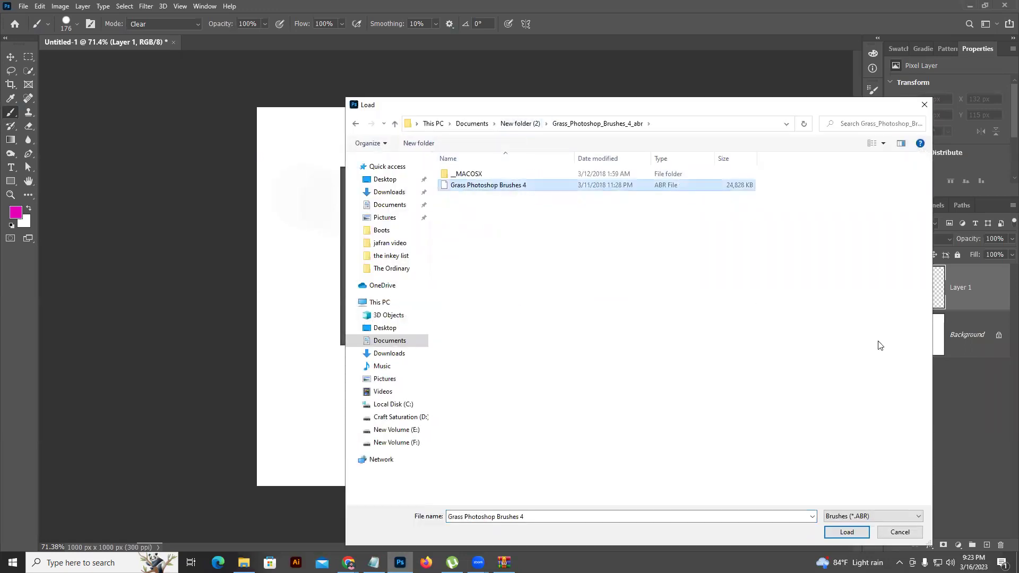
pyautogui.click(847, 532)
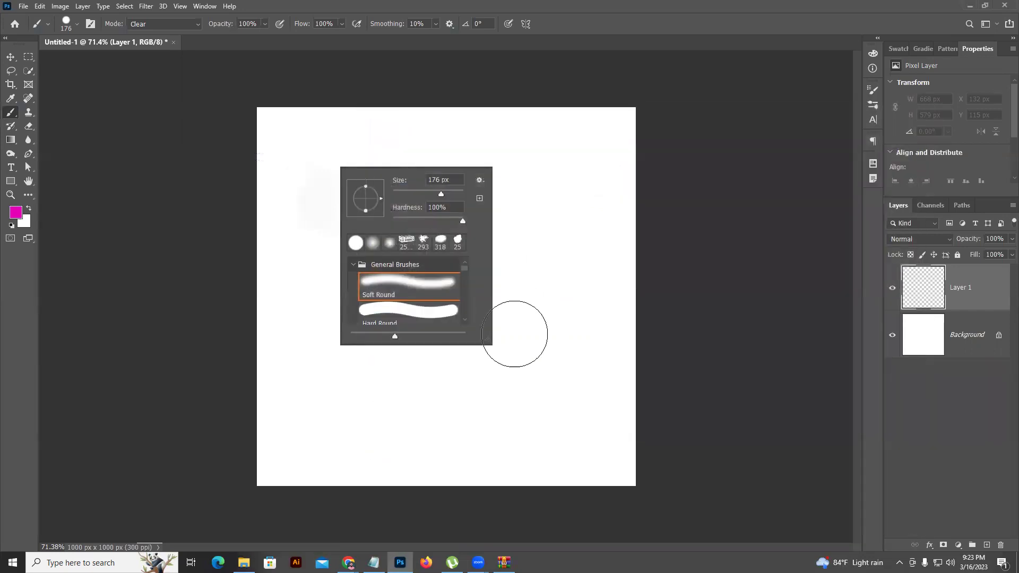
# - Collapse the Jungle Adventure and General folders and pick the second Grass Photoshop Brushes 4 preset
pyautogui.moveTo(490, 342)
pyautogui.mouseDown()
pyautogui.moveTo(596, 474)
pyautogui.moveTo(561, 472)
pyautogui.mouseUp()
pyautogui.scroll(-1, 470, 369)
pyautogui.scroll(-5, 470, 368)
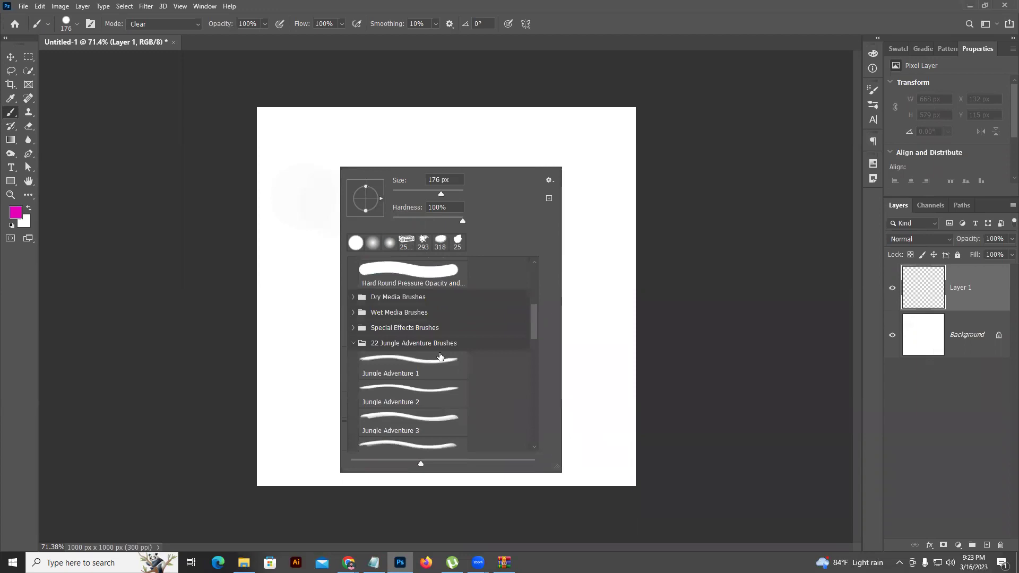
pyautogui.scroll(-5, 371, 323)
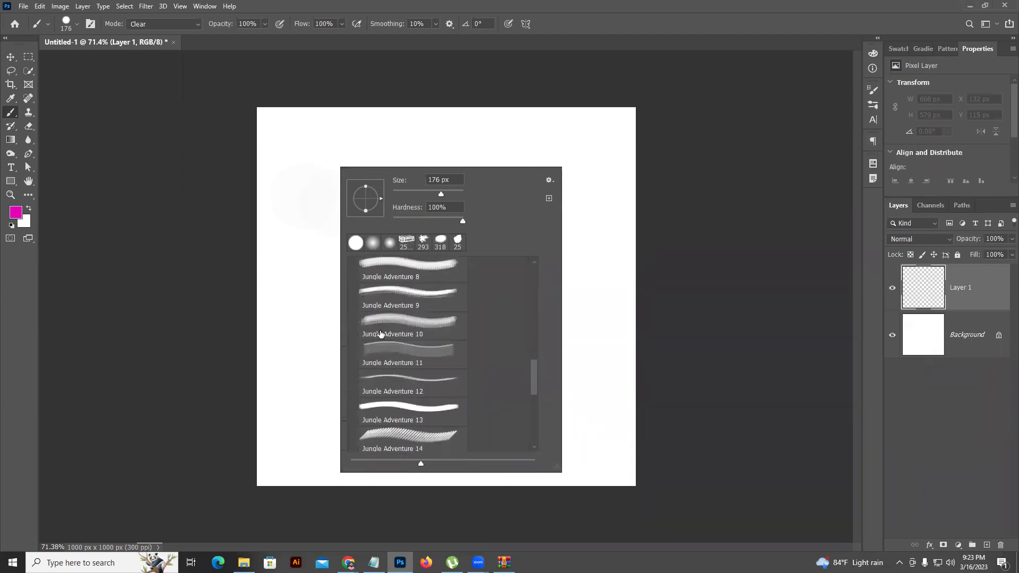
pyautogui.scroll(5, 379, 330)
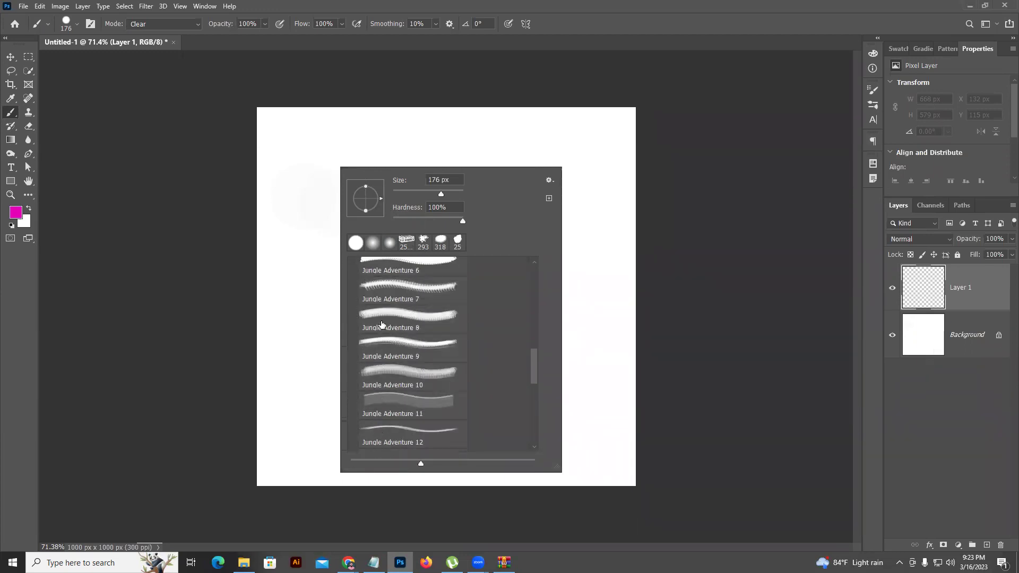
pyautogui.scroll(3, 376, 316)
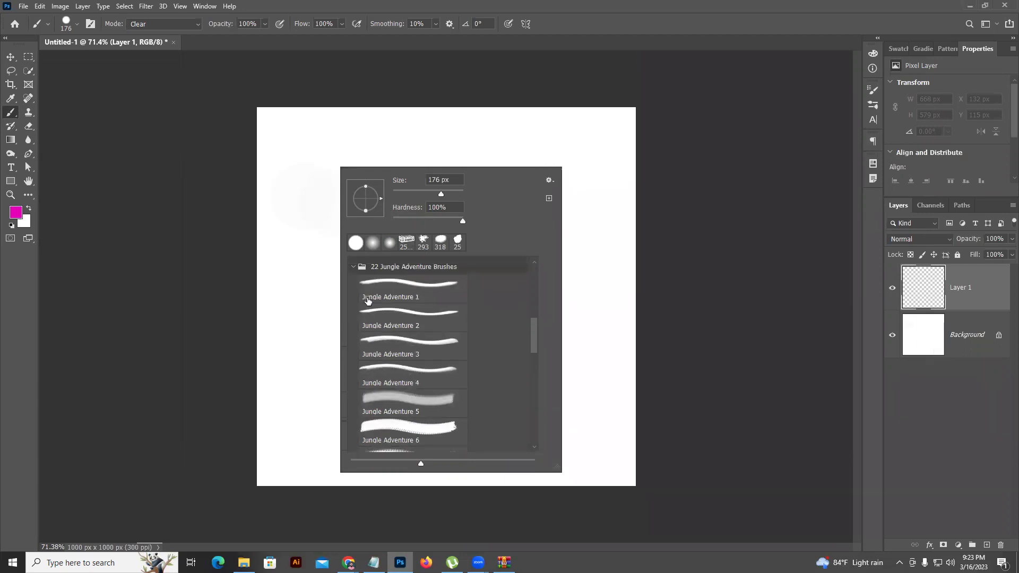
pyautogui.click(356, 299)
pyautogui.scroll(6, 450, 300)
pyautogui.scroll(2, 449, 300)
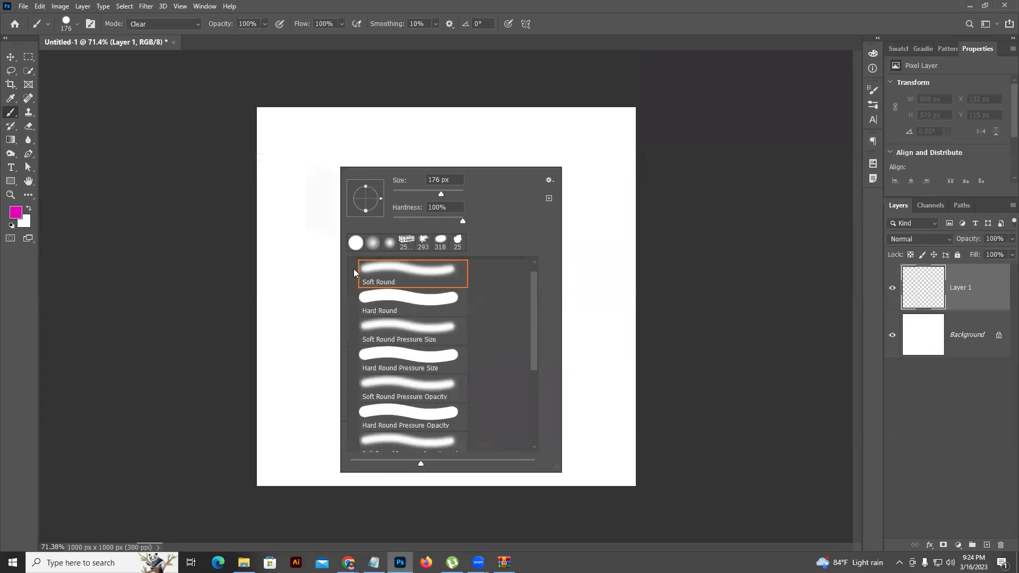
pyautogui.click(355, 265)
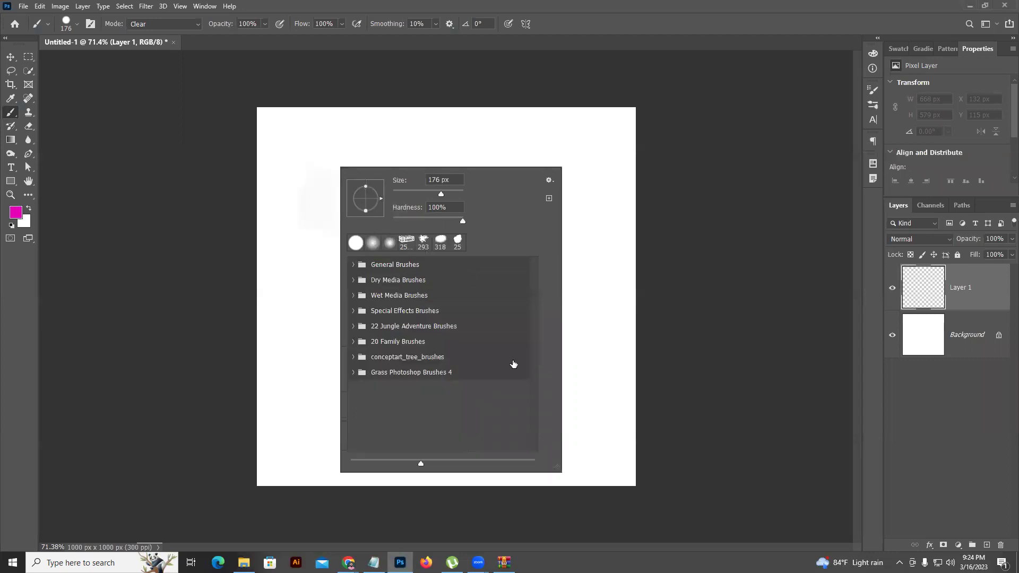
pyautogui.click(354, 373)
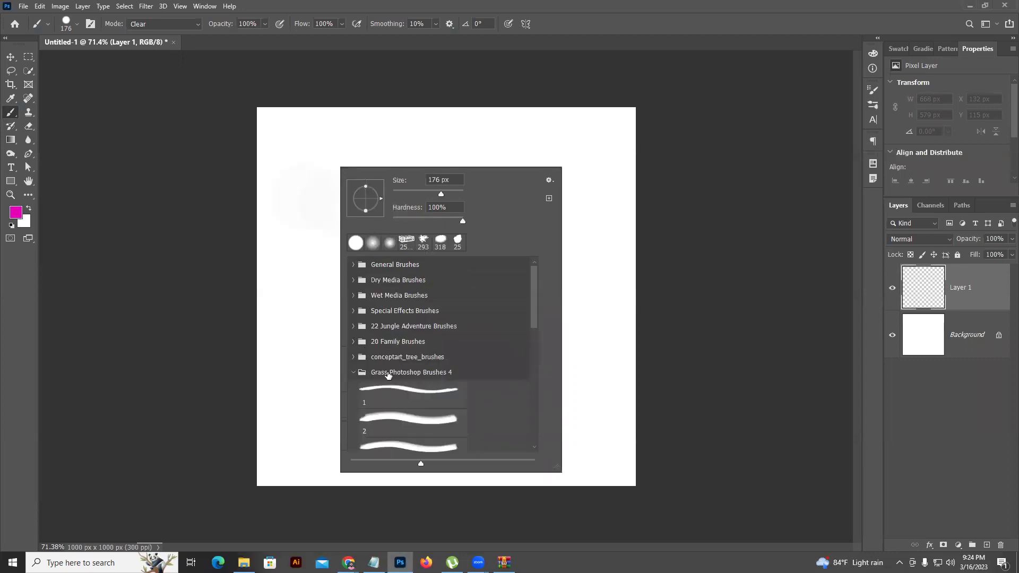
pyautogui.scroll(-1, 424, 393)
pyautogui.click(435, 392)
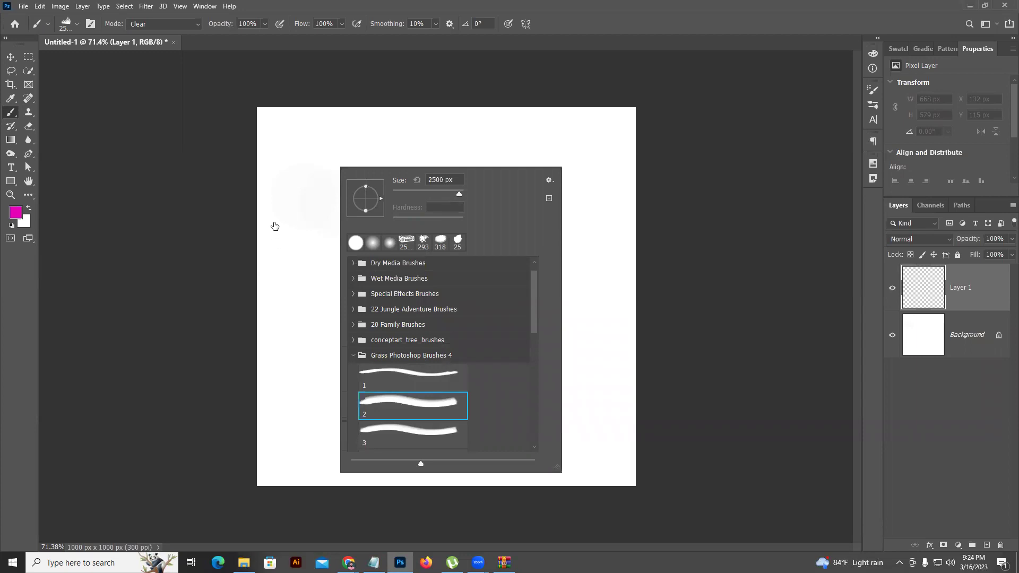
pyautogui.click(274, 226)
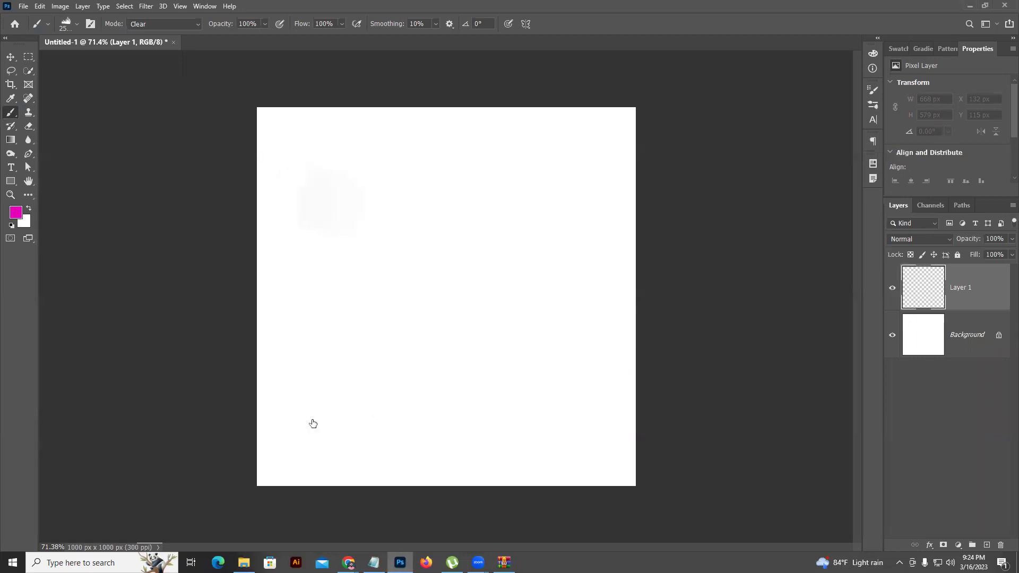
# - Set the grass brush to 68 px in Normal mode, then test a stroke and undo it
pyautogui.scroll(-4, 373, 255)
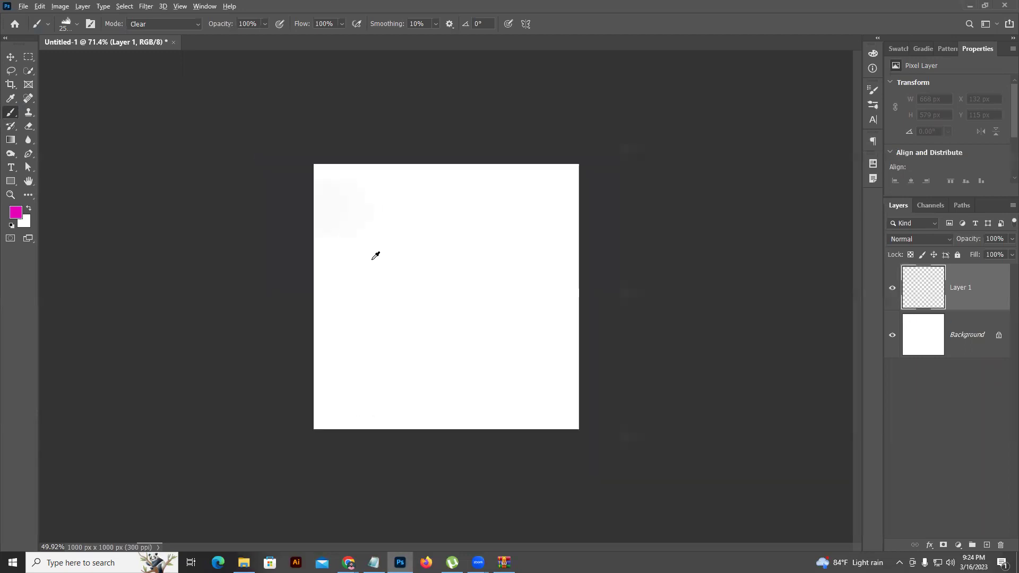
pyautogui.rightClick(404, 262)
pyautogui.click(481, 272)
pyautogui.click(366, 296)
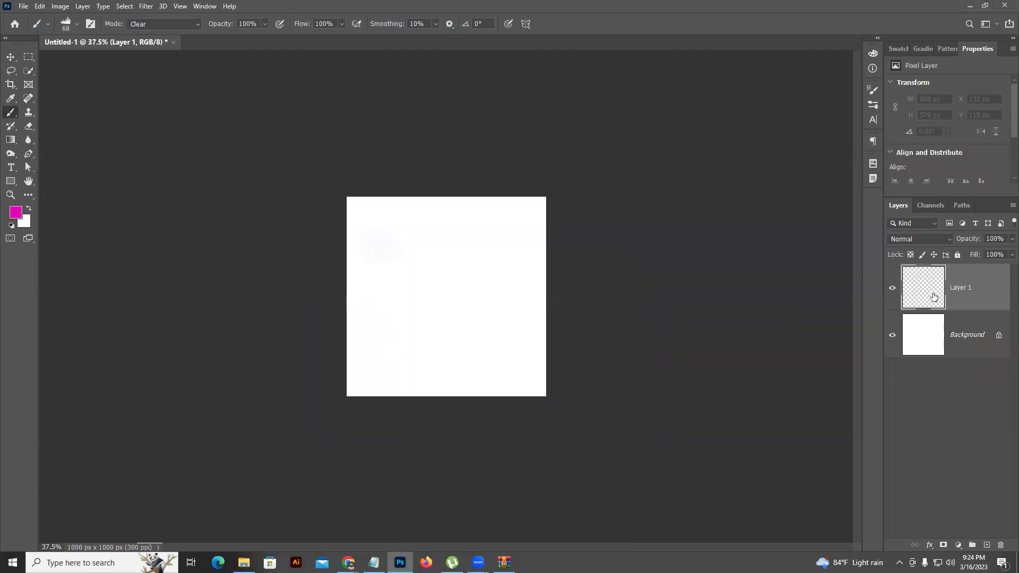
pyautogui.click(168, 26)
pyautogui.click(155, 35)
pyautogui.click(404, 358)
pyautogui.scroll(5, 448, 367)
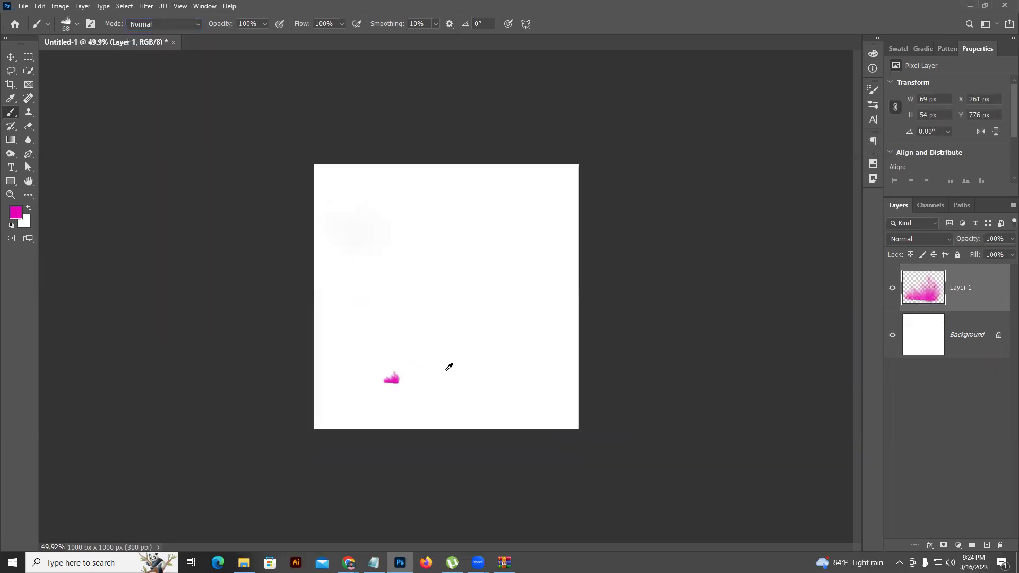
pyautogui.hotkey('ctrl', 'z')
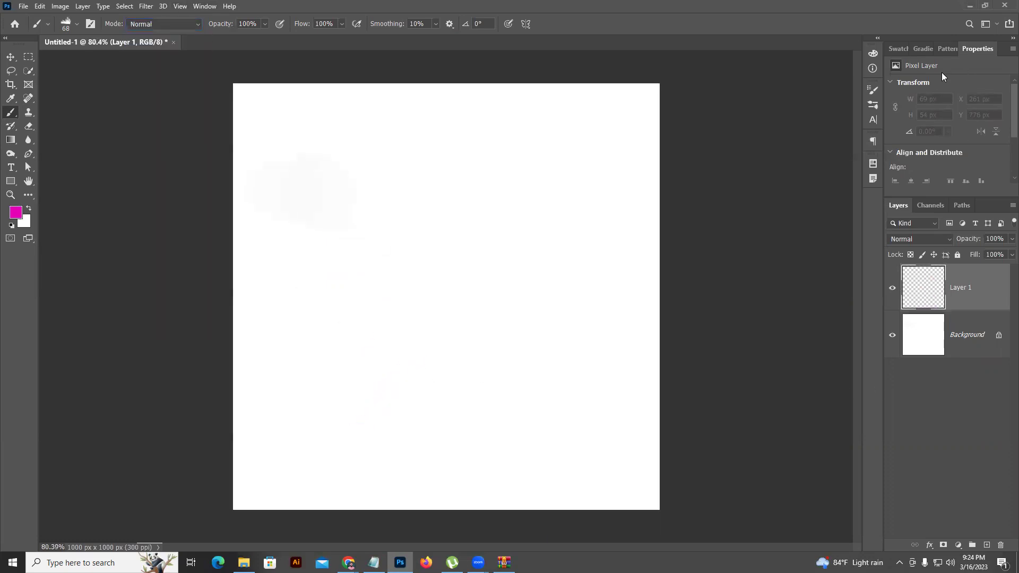
# - Show the Brush Settings panel and scroll its tip grid down to the grass presets
pyautogui.click(868, 106)
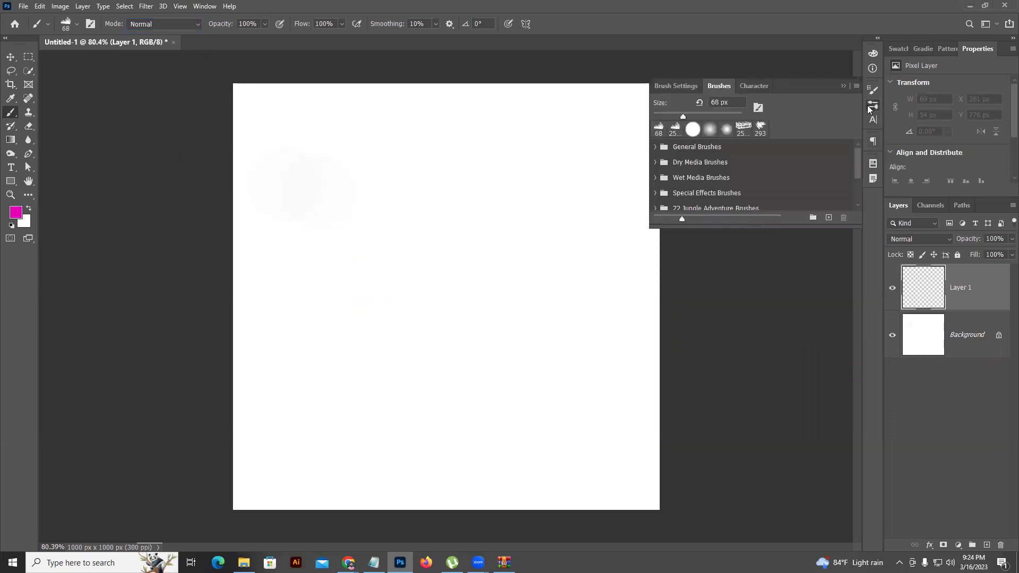
pyautogui.click(201, 6)
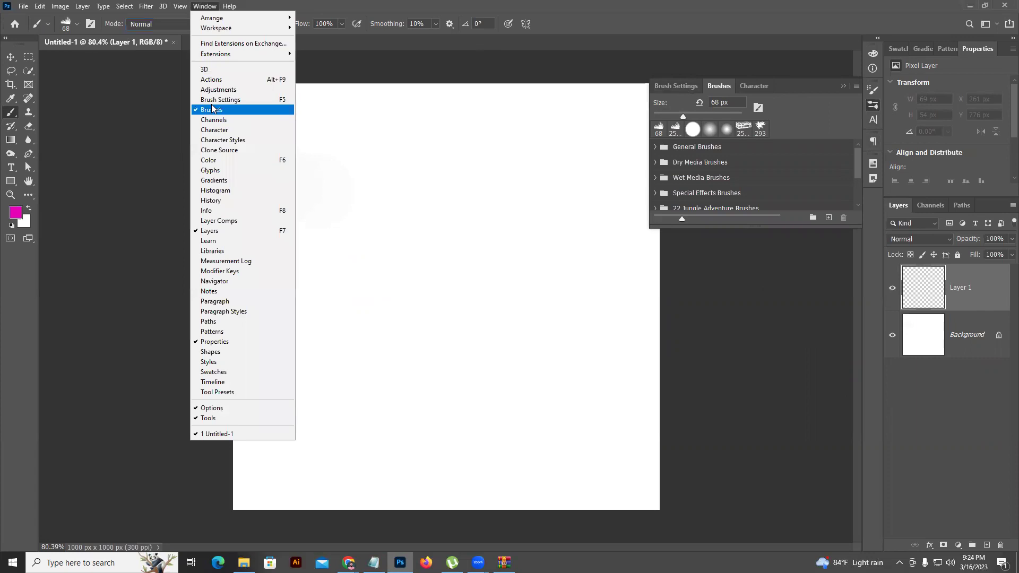
pyautogui.click(667, 84)
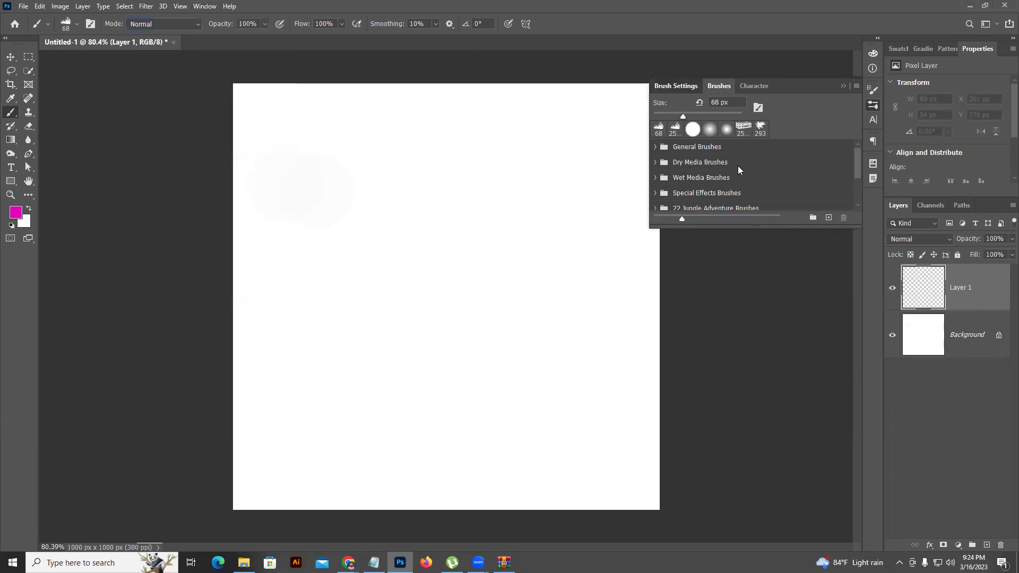
pyautogui.click(685, 87)
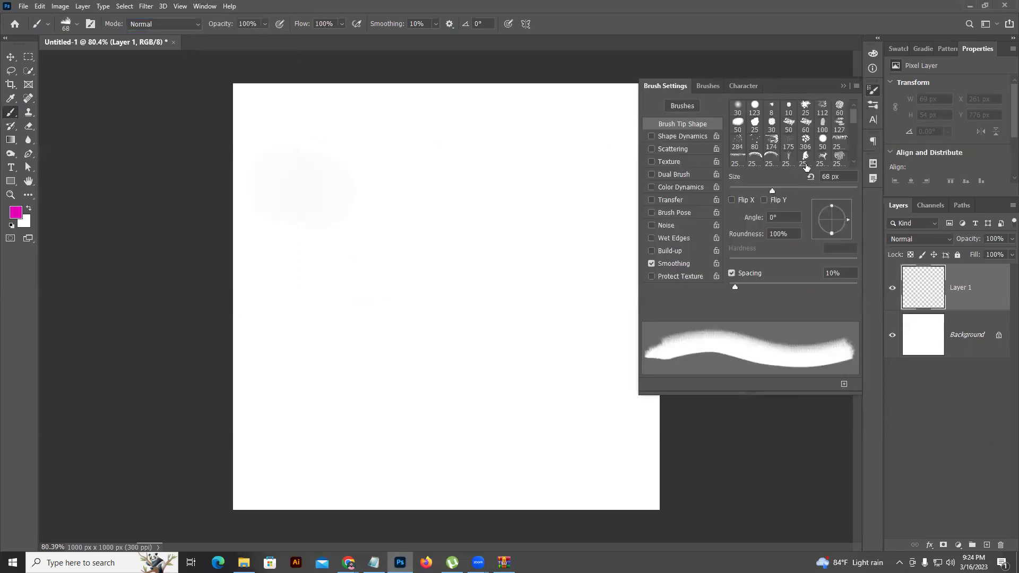
pyautogui.scroll(-5, 837, 149)
pyautogui.scroll(-3, 837, 158)
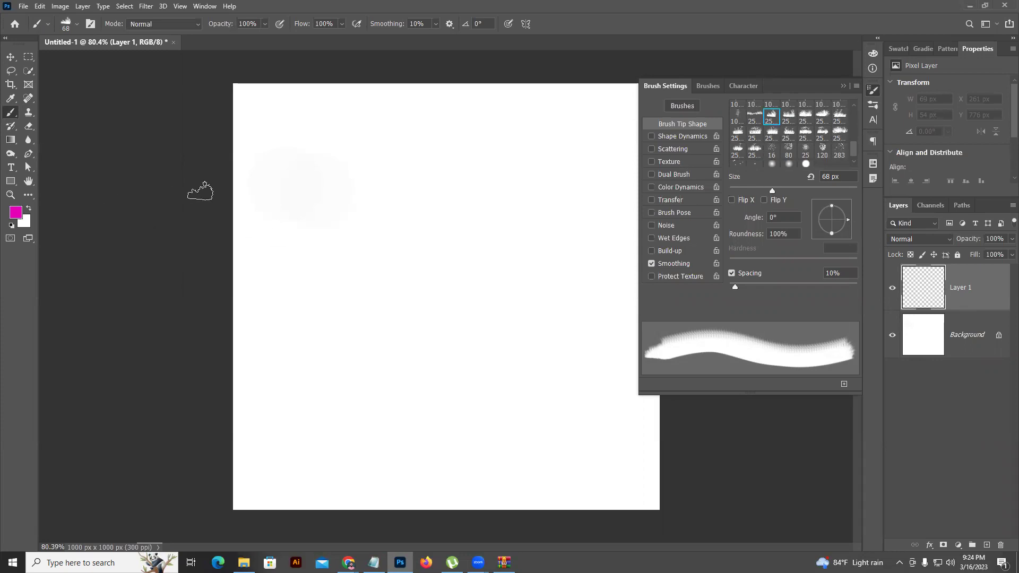
# - Change the foreground colour from magenta to a bright blue
pyautogui.click(16, 212)
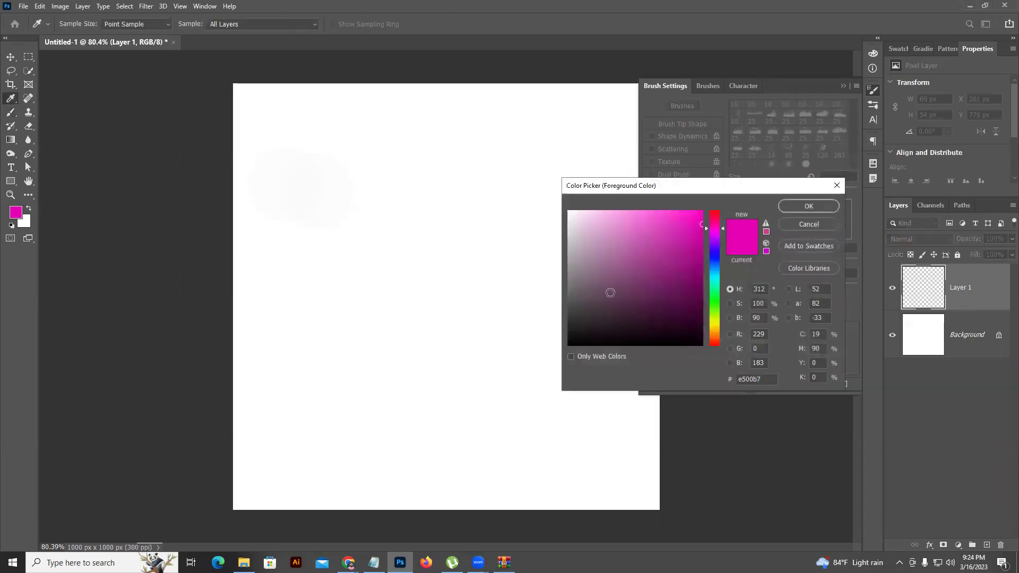
pyautogui.click(715, 262)
pyautogui.click(682, 233)
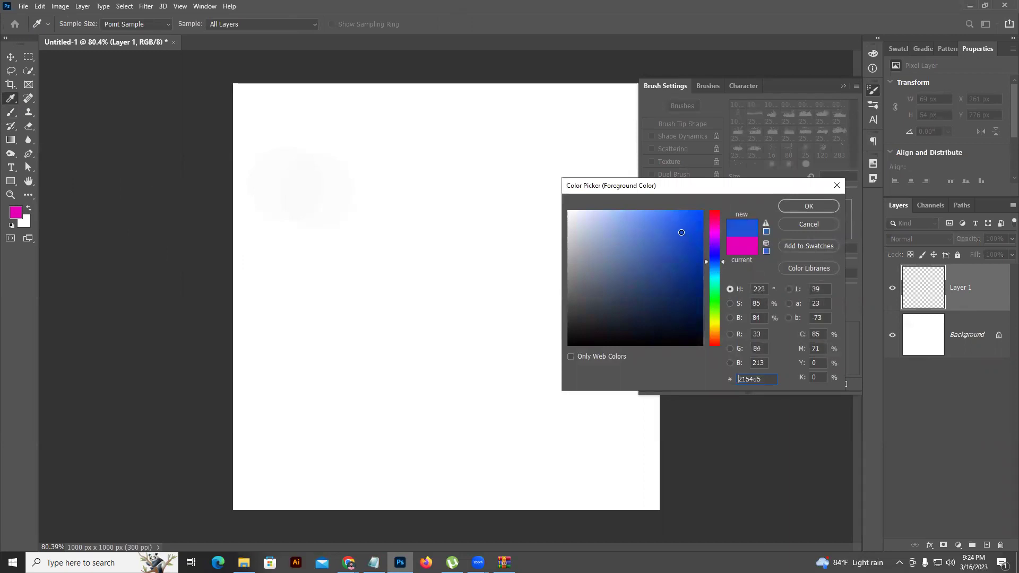
pyautogui.moveTo(680, 228); pyautogui.dragTo(677, 222)
pyautogui.click(809, 208)
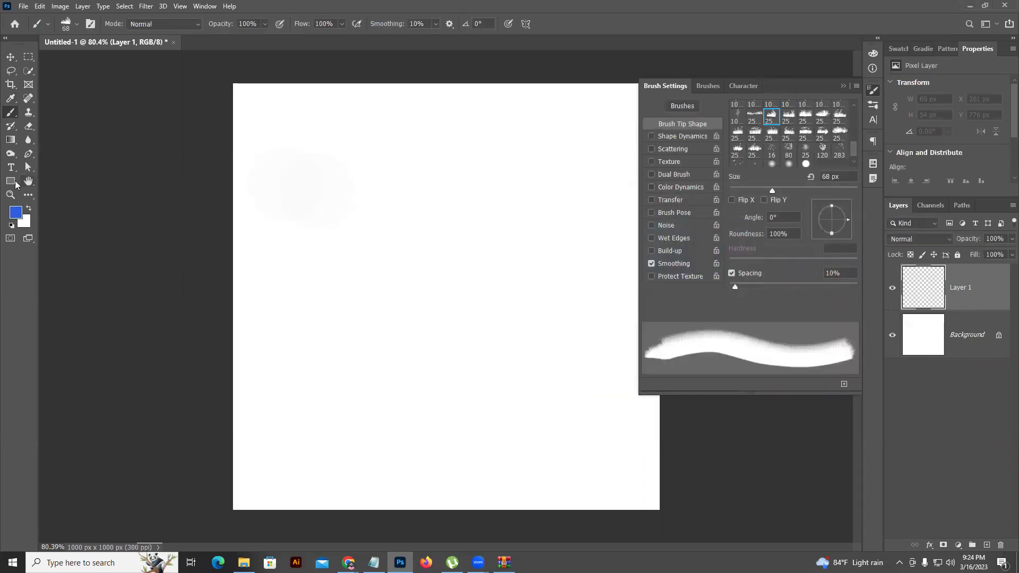
# - Refine the foreground colour to teal #21ada8
pyautogui.click(15, 212)
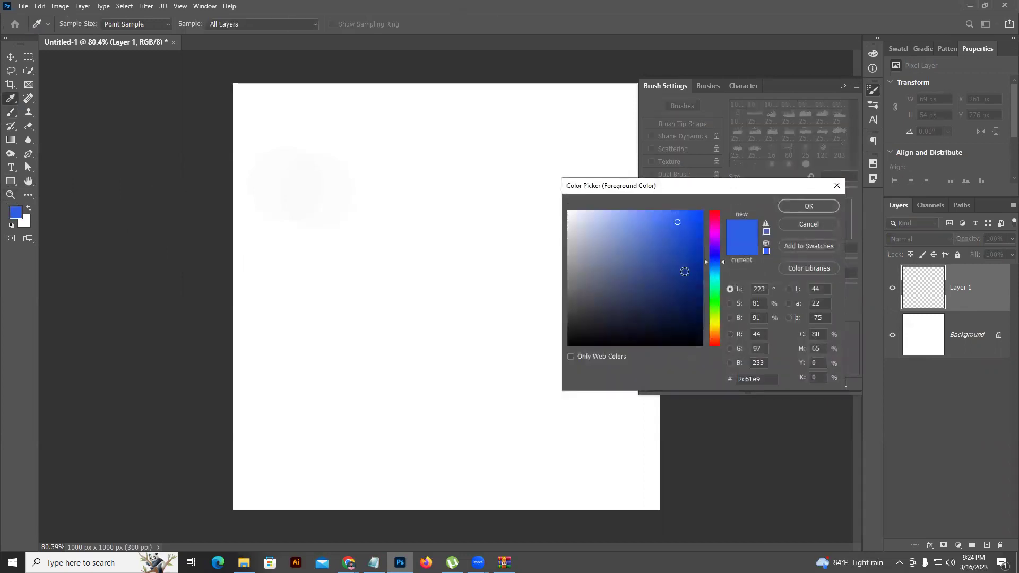
pyautogui.click(711, 271)
pyautogui.click(677, 253)
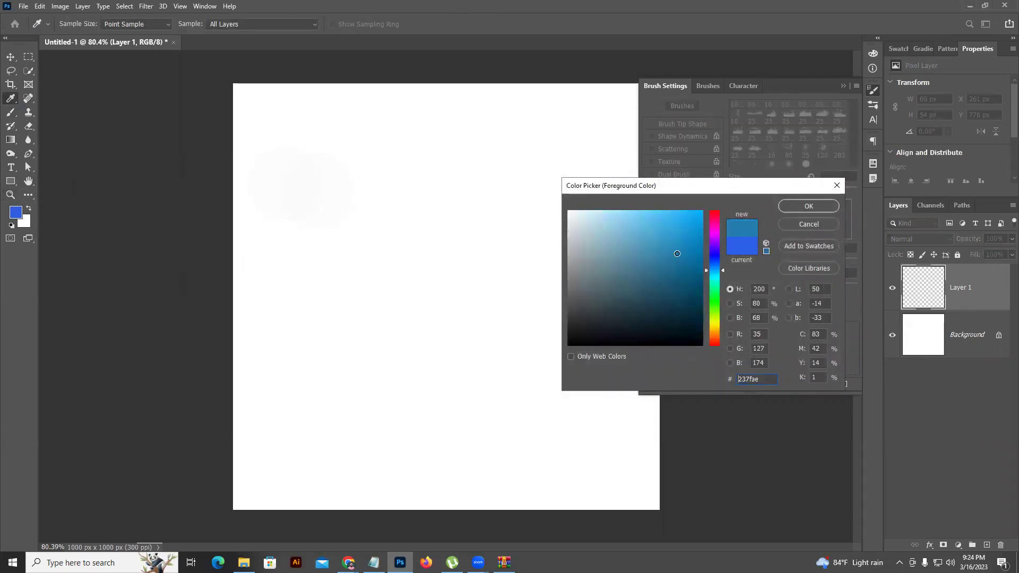
pyautogui.moveTo(720, 271); pyautogui.dragTo(719, 278)
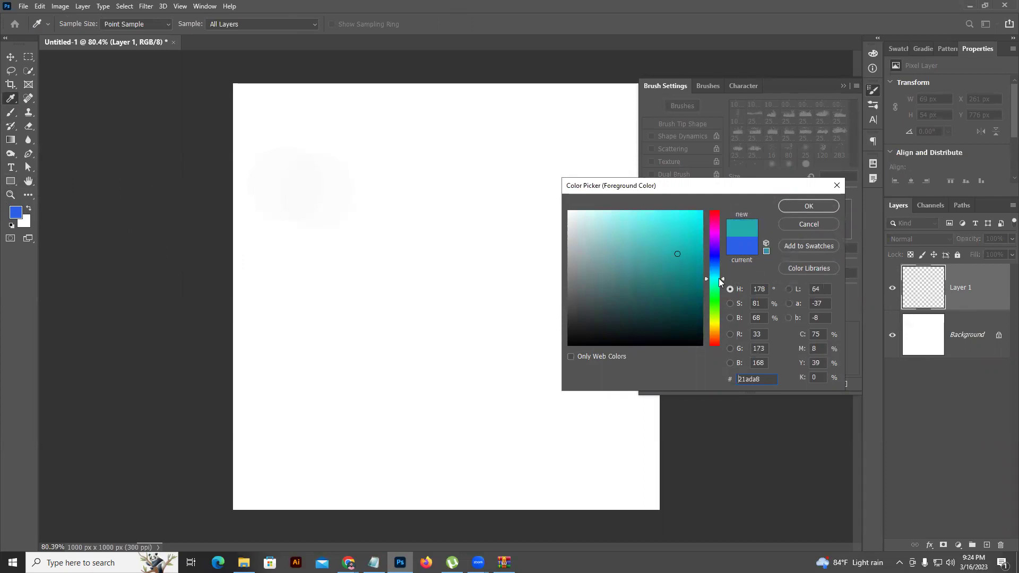
pyautogui.click(786, 209)
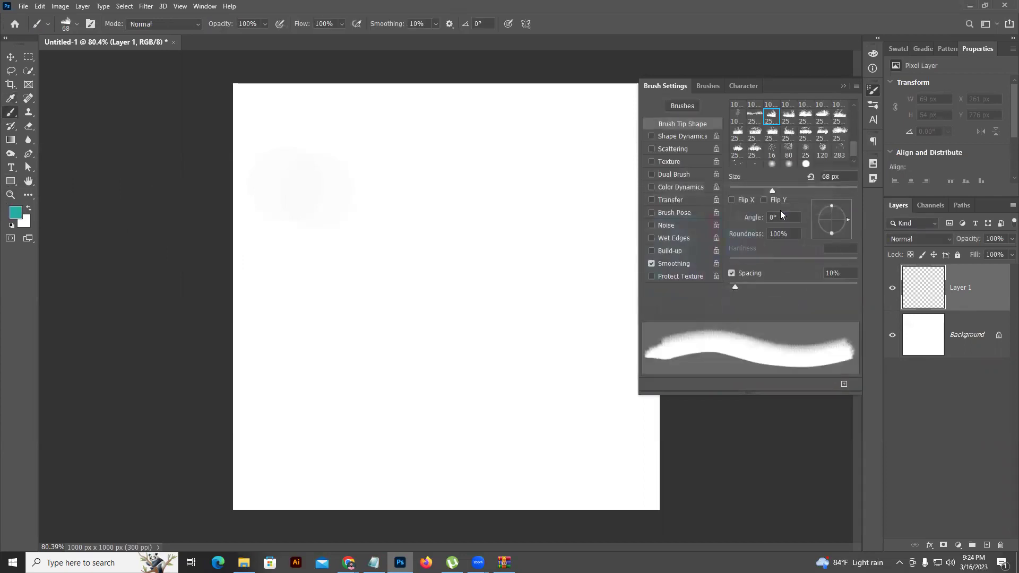
# - Fill Layer 1 with the teal colour and pick another grass brush tip
pyautogui.hotkey('alt', 'BackSpace')
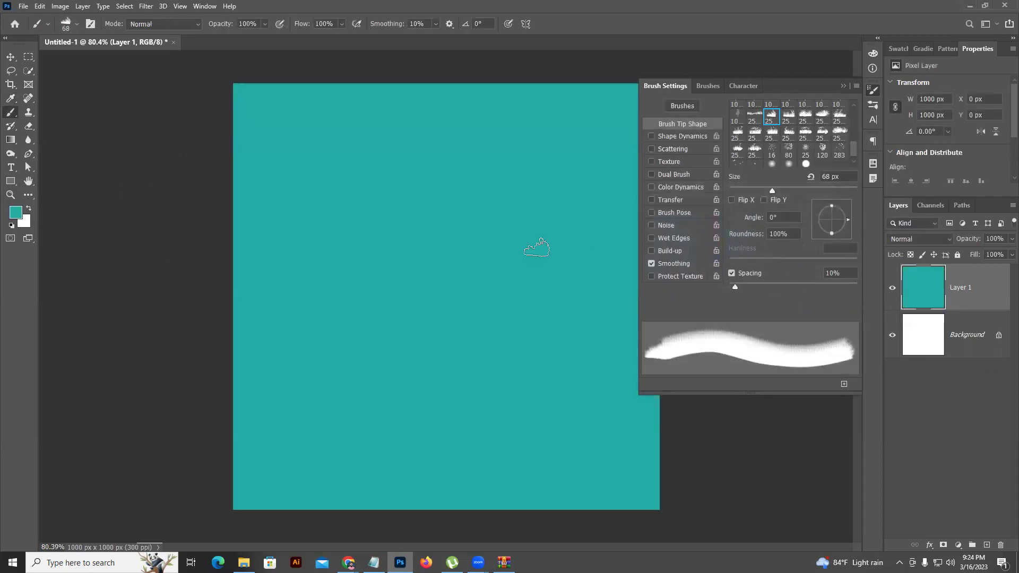
pyautogui.keyDown('alt'); pyautogui.scroll(-2, 515, 260); pyautogui.keyUp('alt')
pyautogui.click(774, 134)
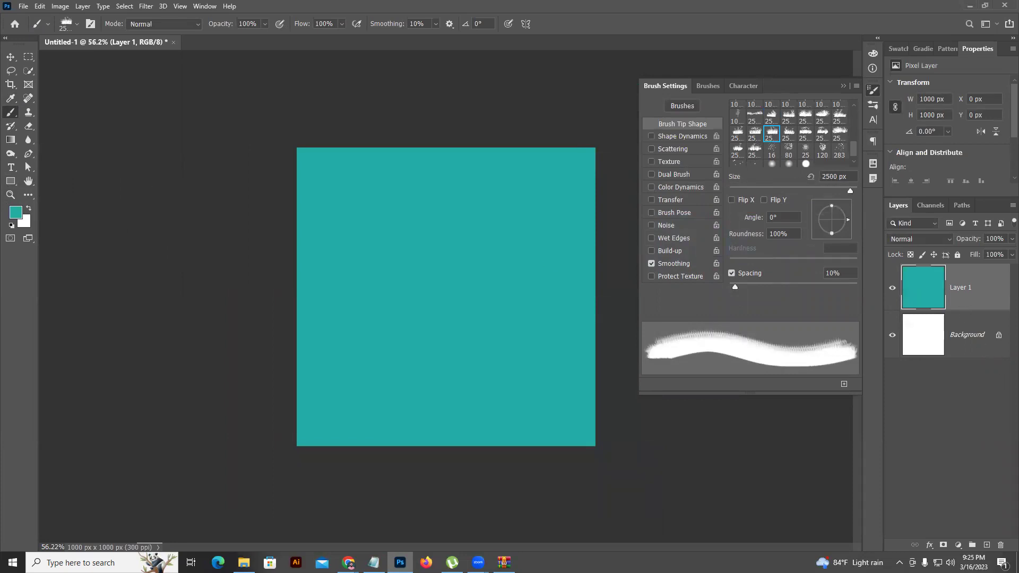
# - Add empty Layer 2, test and undo a stroke, and enlarge the grass brush to 115 px
pyautogui.click(987, 545)
pyautogui.click(426, 429)
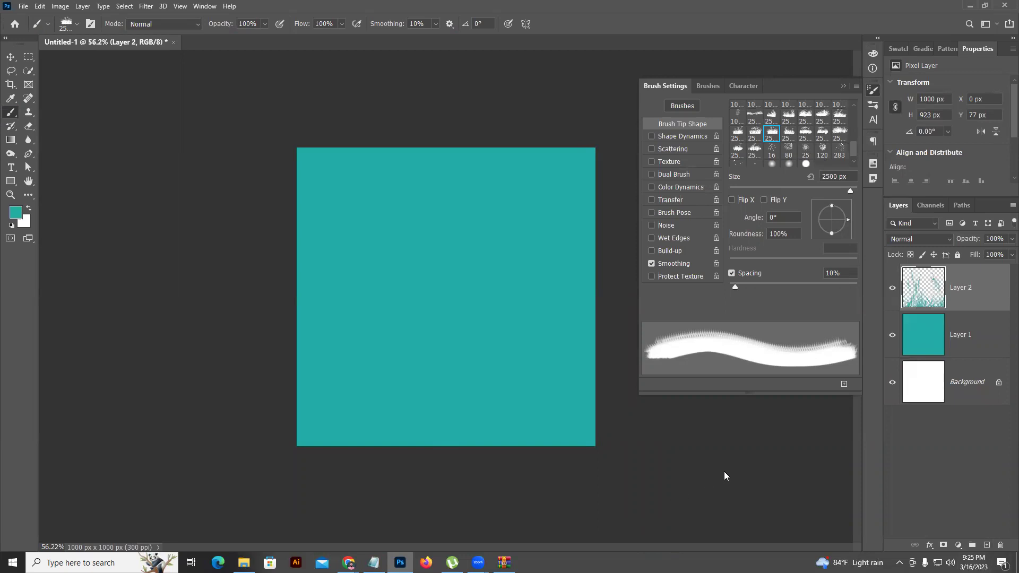
pyautogui.hotkey('ctrl', 'z')
pyautogui.rightClick(501, 261)
pyautogui.click(583, 273)
pyautogui.click(592, 275)
# - Set the foreground colour to dark grey #1b1b1b and return to the brush
pyautogui.click(18, 217)
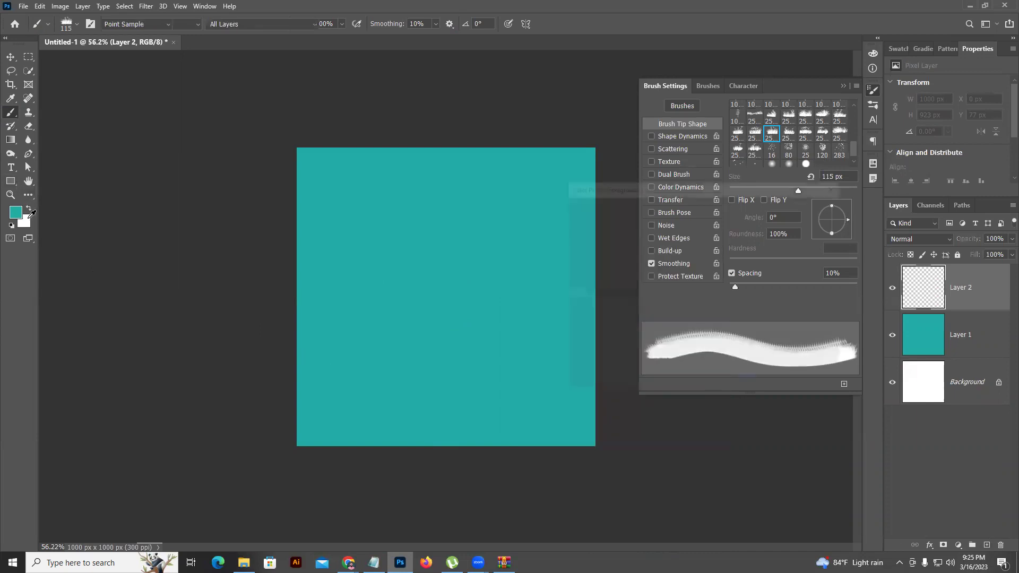
pyautogui.click(17, 218)
pyautogui.click(569, 331)
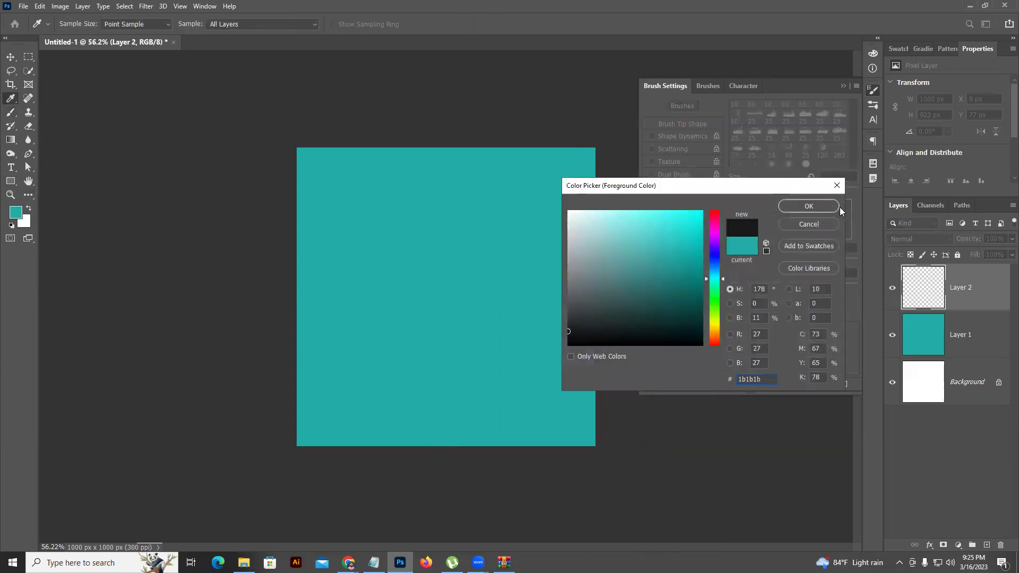
pyautogui.click(809, 207)
pyautogui.press('b')
# - Try several grass strokes along the bottom of the teal layer, undoing each one
pyautogui.click(306, 435)
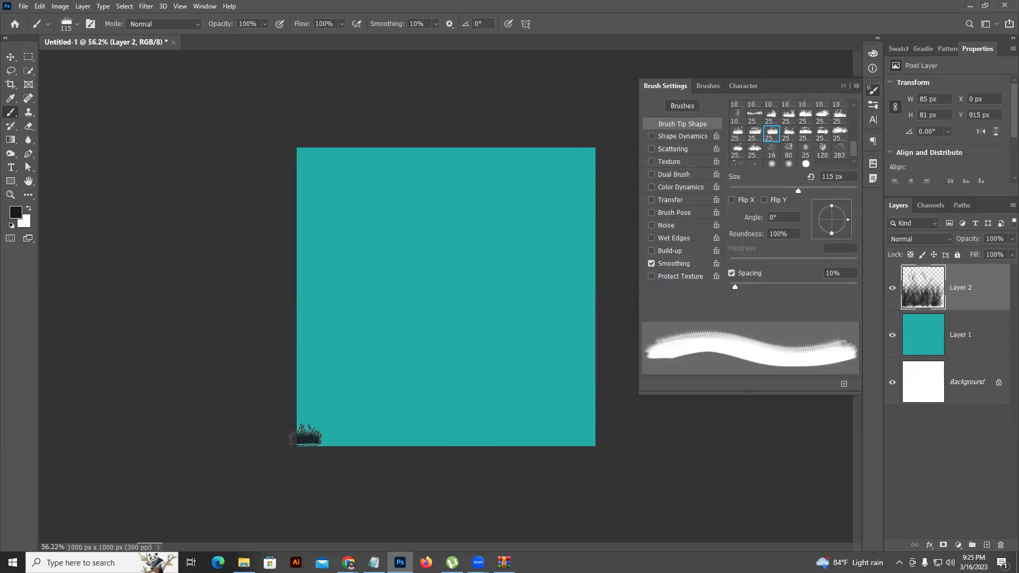
pyautogui.scroll(2, 306, 434)
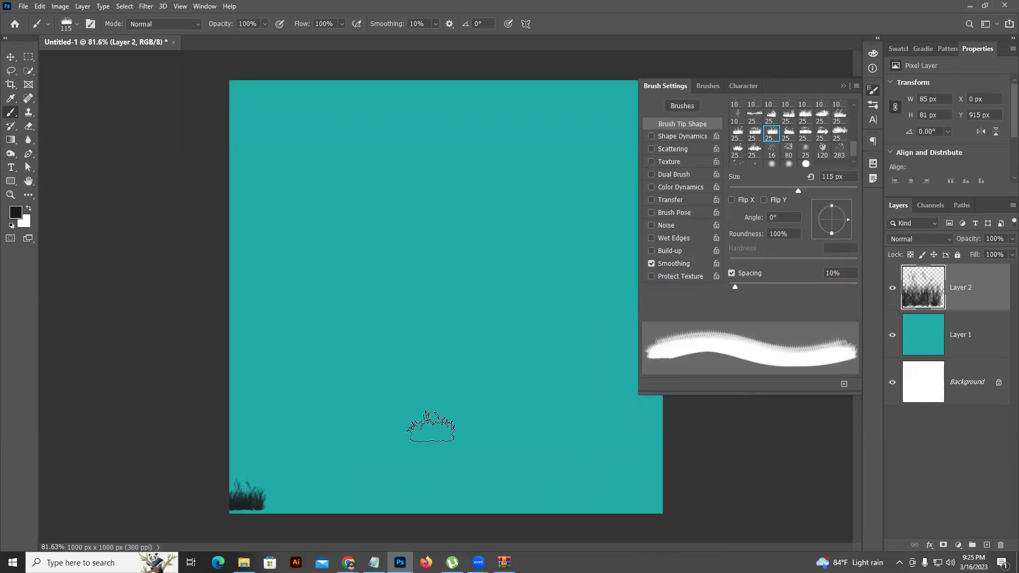
pyautogui.hotkey('ctrl', 'z')
pyautogui.click(240, 502)
pyautogui.moveTo(290, 503); pyautogui.dragTo(658, 504)
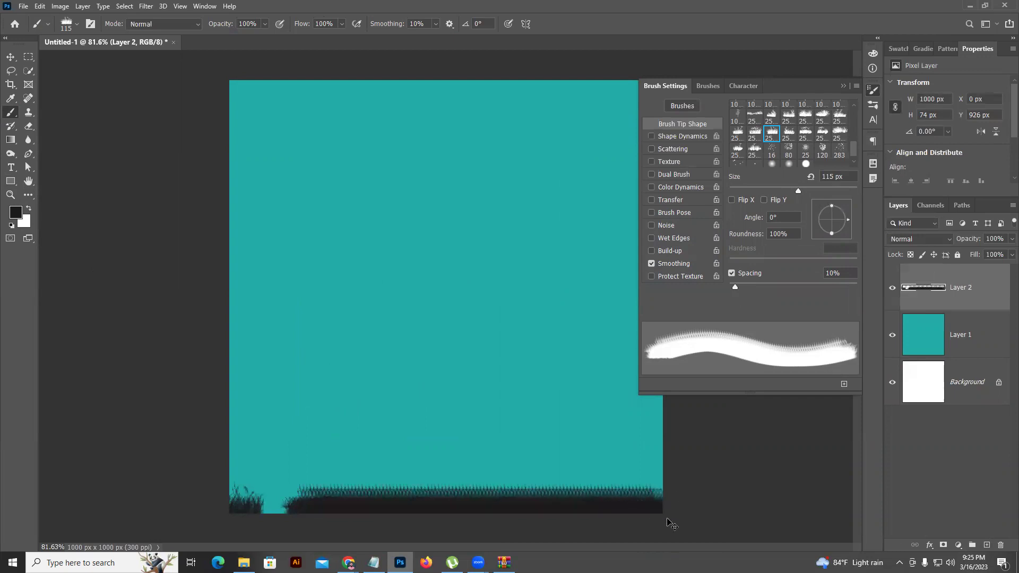
pyautogui.hotkey('ctrl', 'z')
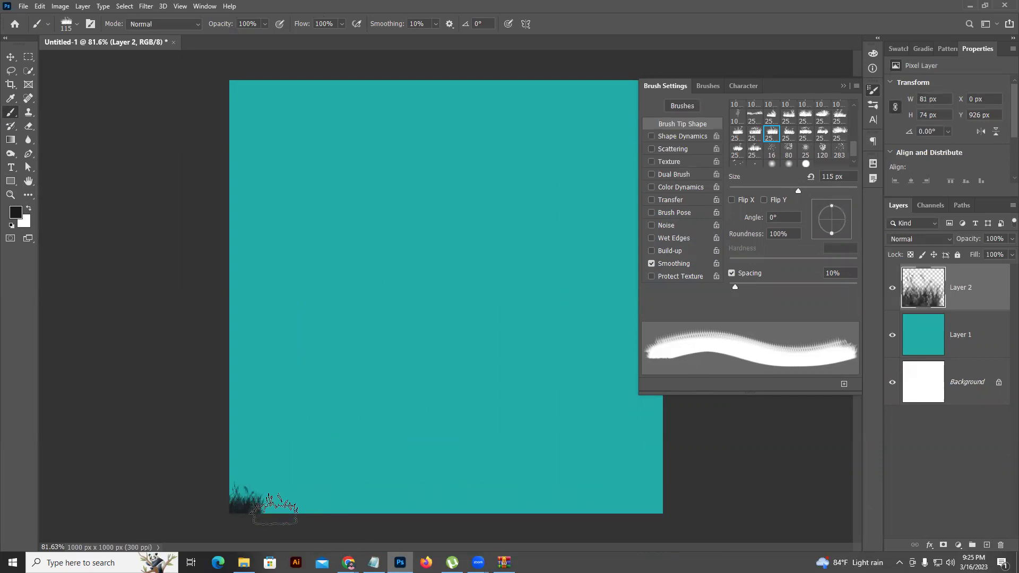
pyautogui.moveTo(276, 501); pyautogui.dragTo(309, 504)
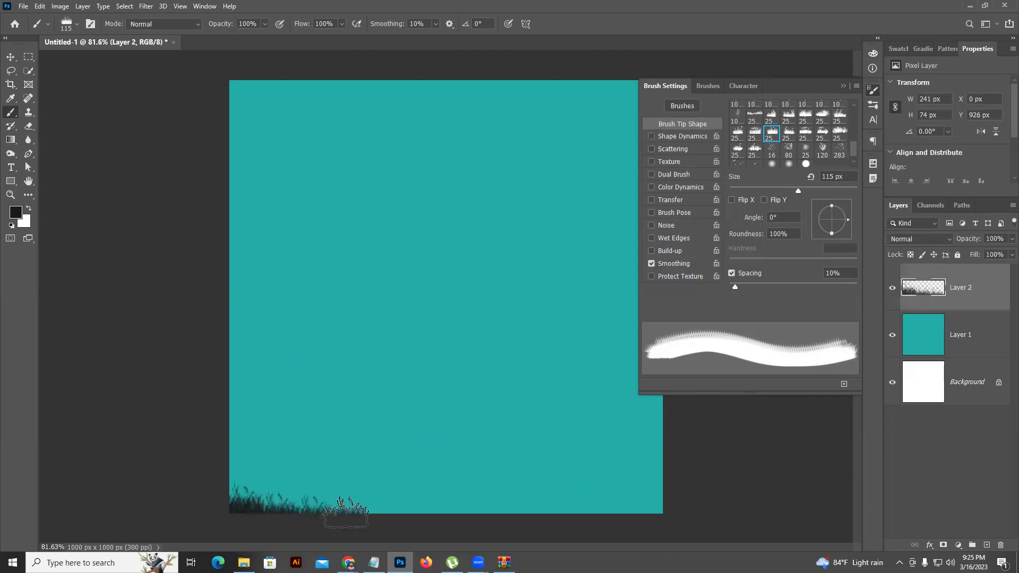
pyautogui.hotkey('ctrl', 'z')
pyautogui.hotkey('ctrl', 'z')
pyautogui.hotkey('ctrl', 'z')
pyautogui.hotkey('ctrl', 'z')
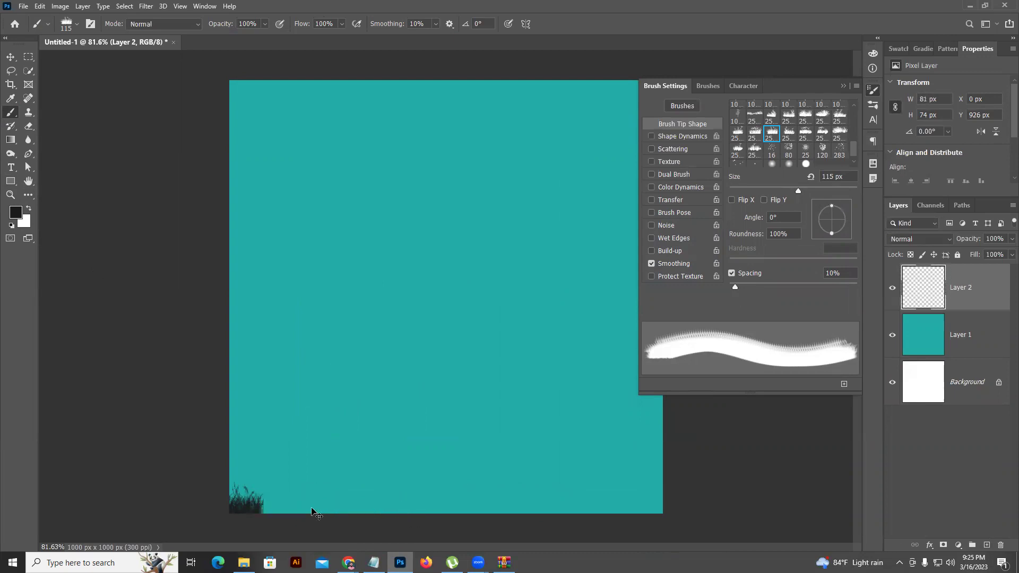
pyautogui.rightClick(342, 496)
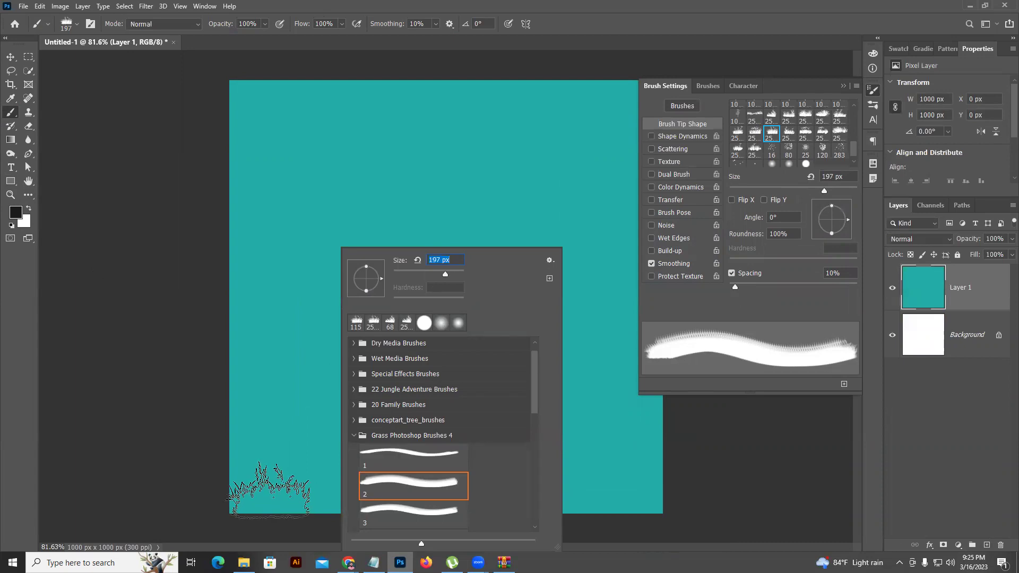
pyautogui.click(269, 490)
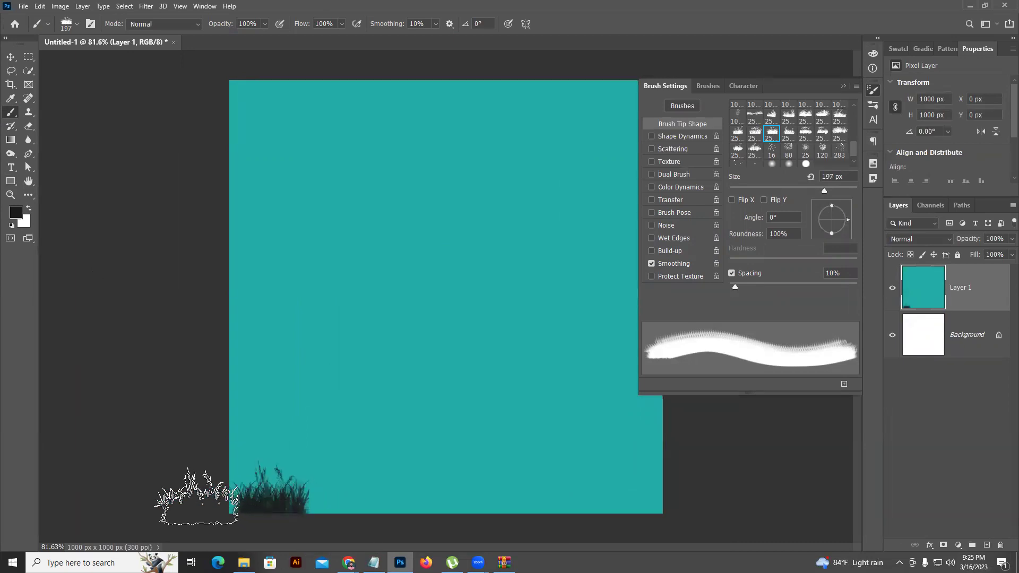
pyautogui.hotkey('ctrl', 'z')
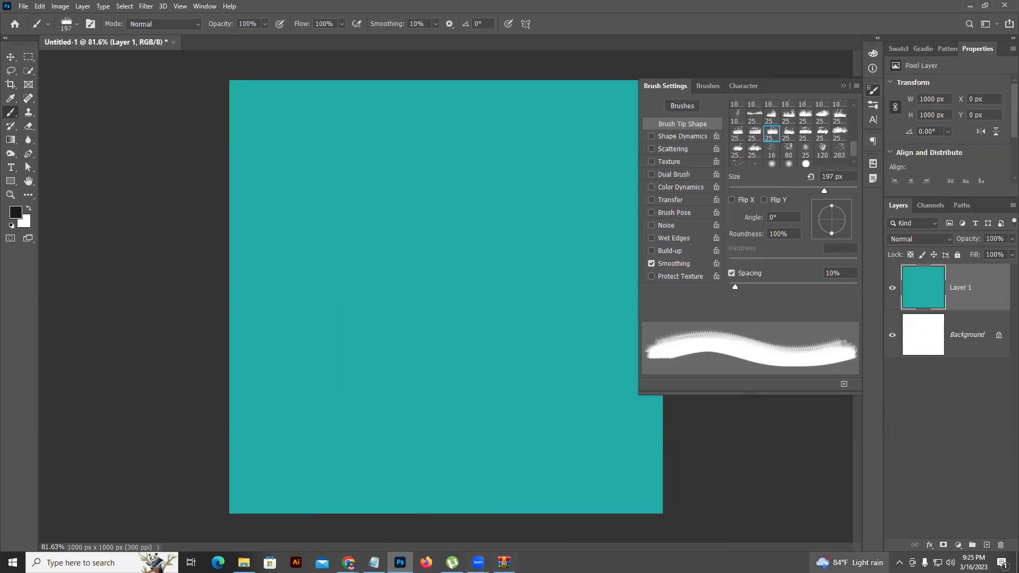
# - On a new layer, paint grass across the entire bottom edge, then add another empty layer
pyautogui.click(987, 545)
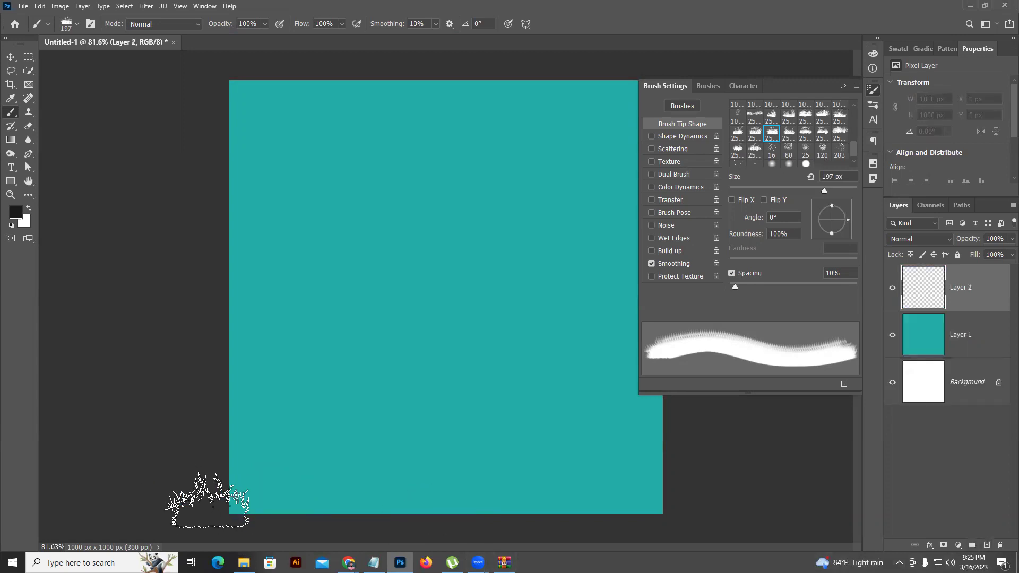
pyautogui.moveTo(250, 488)
pyautogui.mouseDown()
pyautogui.moveTo(317, 490)
pyautogui.moveTo(384, 504)
pyautogui.mouseUp()
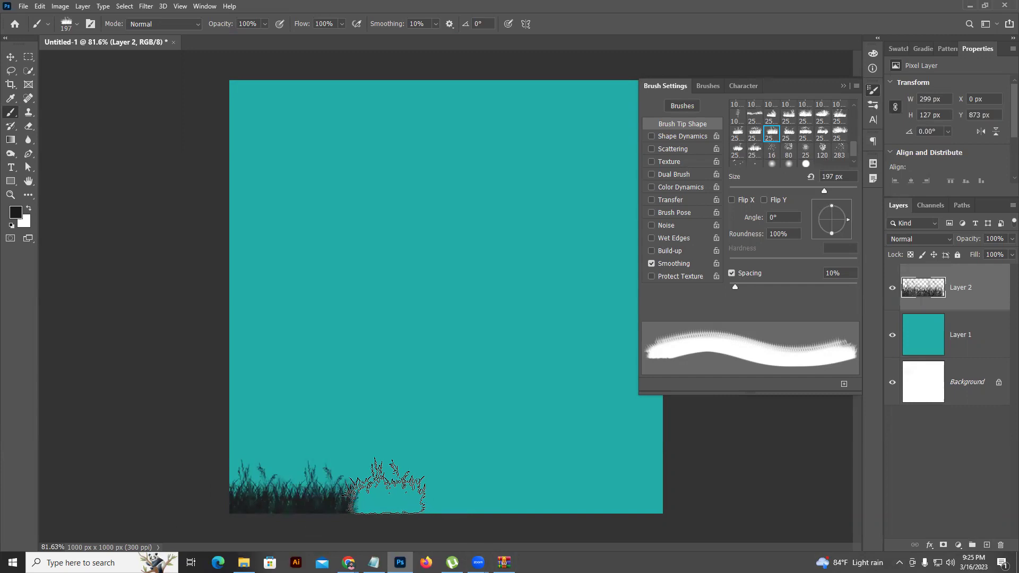
pyautogui.click(384, 504)
pyautogui.click(393, 509)
pyautogui.click(456, 504)
pyautogui.click(522, 508)
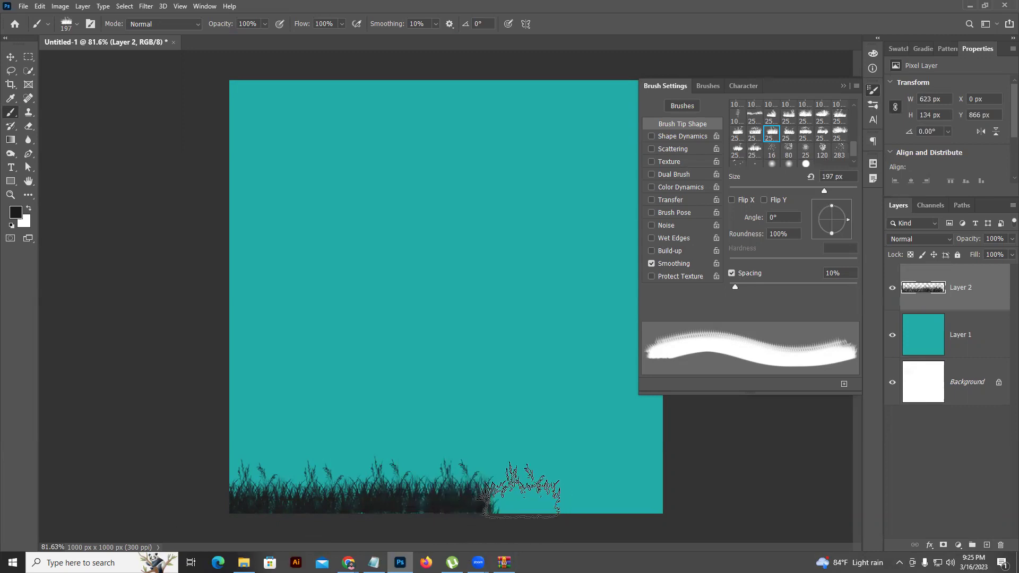
pyautogui.click(581, 512)
pyautogui.click(649, 501)
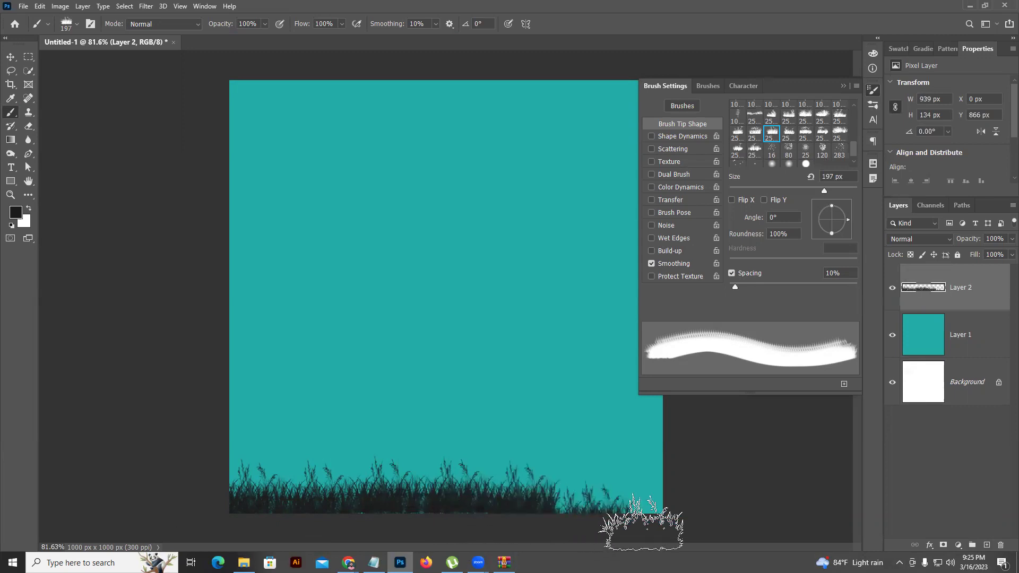
pyautogui.click(583, 507)
pyautogui.click(10, 57)
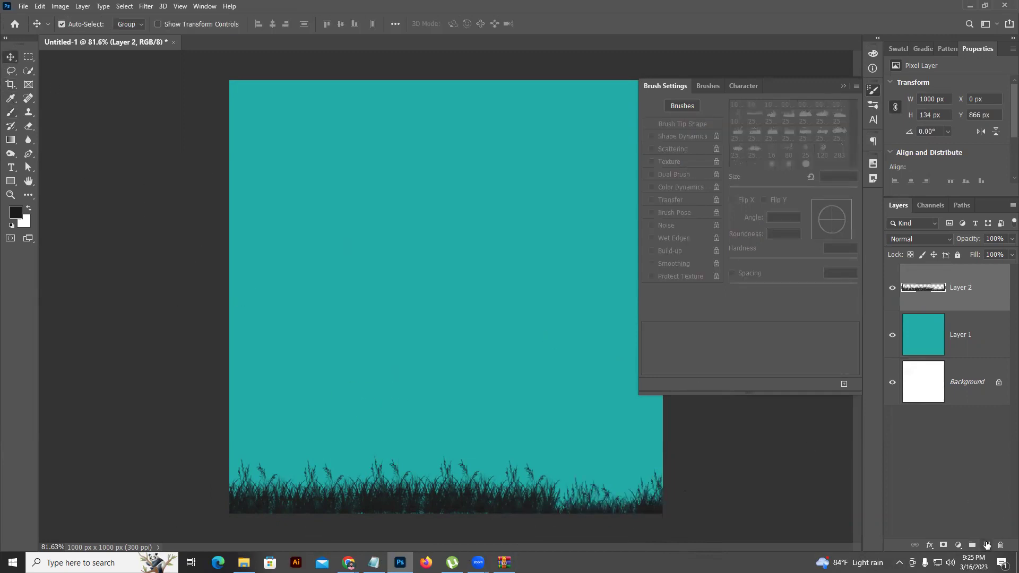
pyautogui.click(987, 545)
# - Choose the tree-silhouette brush tip and test a stamp, undoing it as too large
pyautogui.press('b')
pyautogui.scroll(-1, 807, 155)
pyautogui.scroll(3, 808, 155)
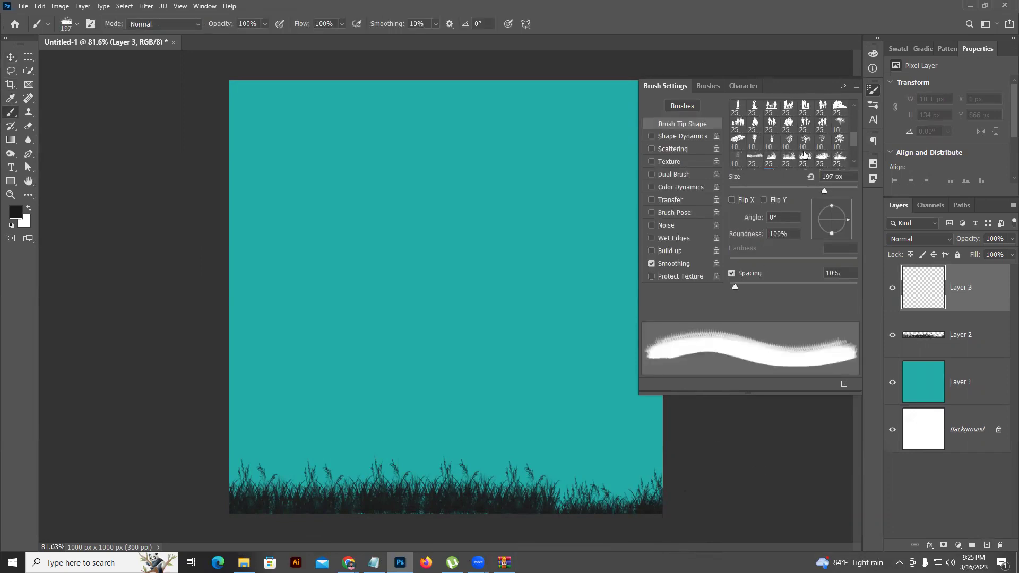
pyautogui.click(817, 140)
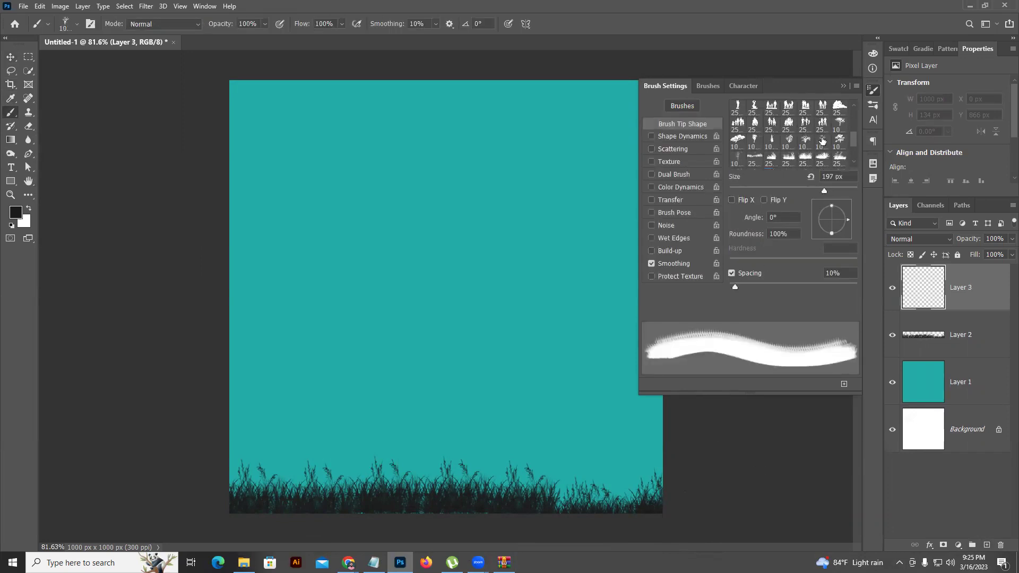
pyautogui.click(370, 309)
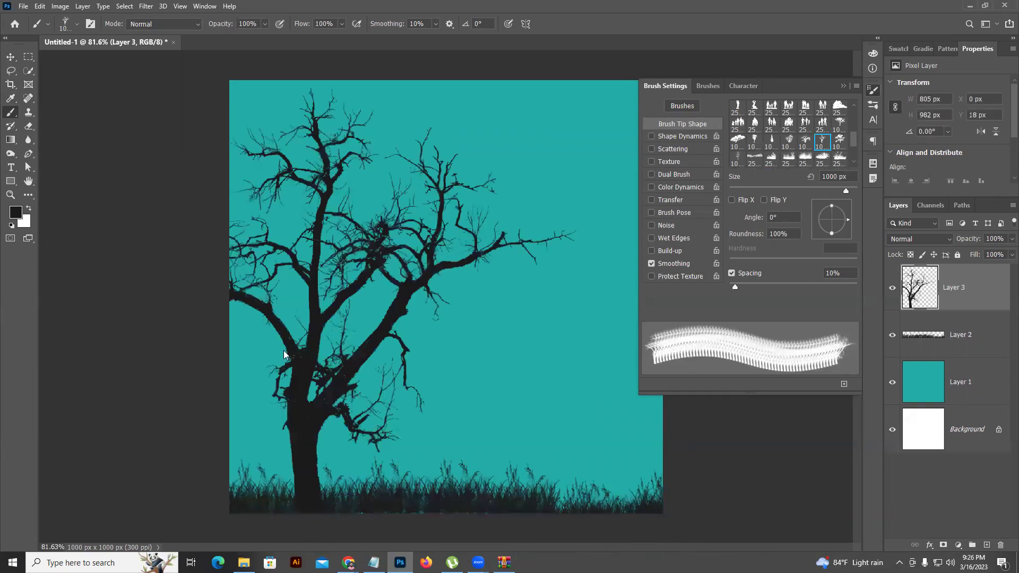
pyautogui.hotkey('ctrl', 'z')
# - Stamp the tree at 800 px and drag it left and down into the grass
pyautogui.rightClick(480, 266)
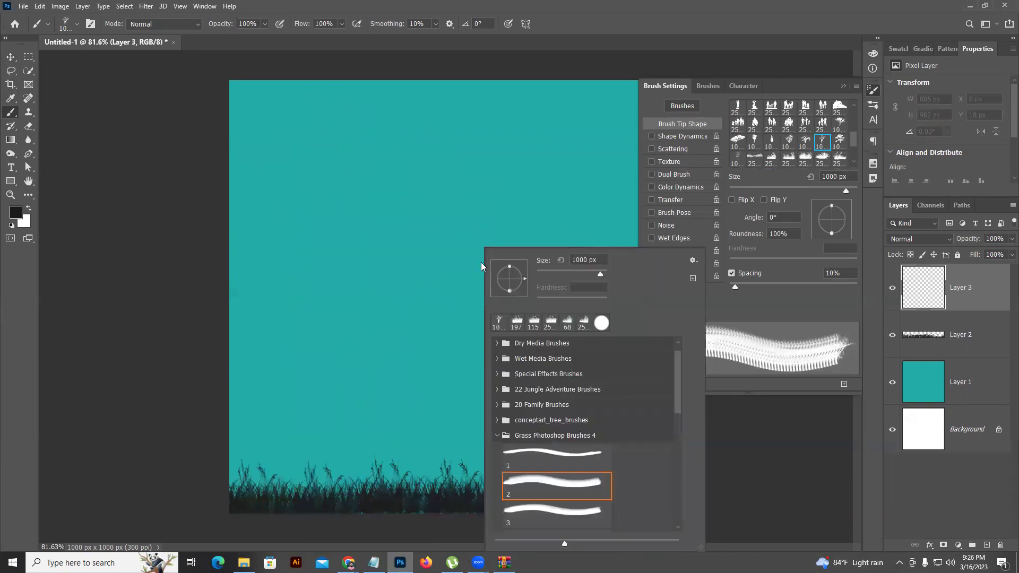
pyautogui.click(600, 273)
pyautogui.write('800')
pyautogui.press('Return')
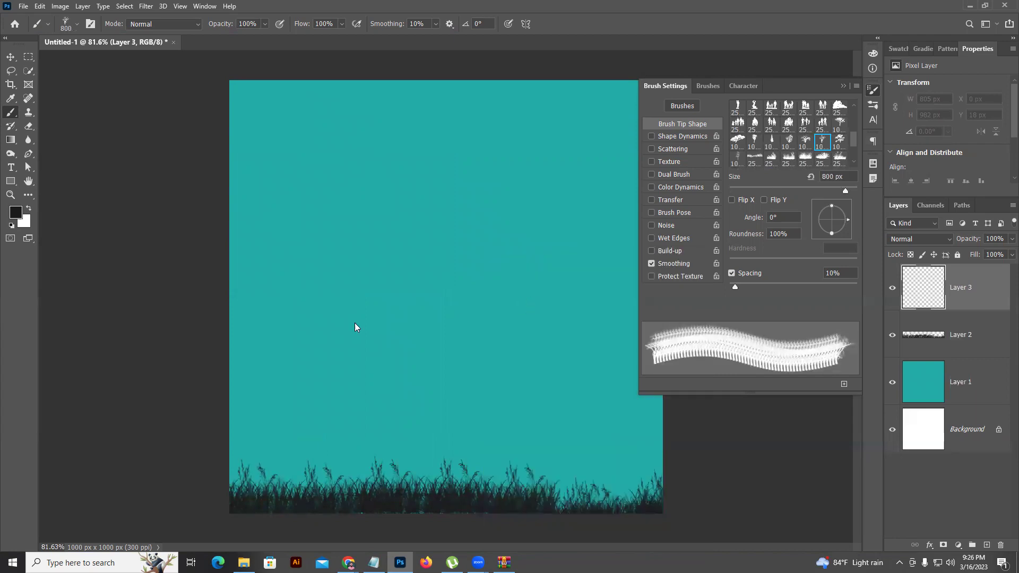
pyautogui.click(427, 311)
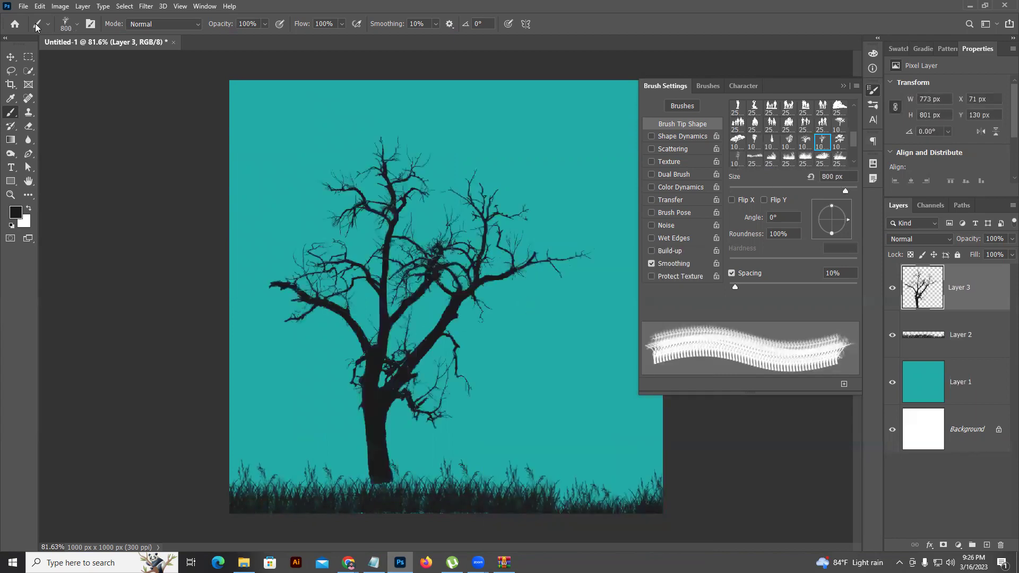
pyautogui.moveTo(363, 399); pyautogui.dragTo(269, 426)
# - On new Layer 4, try the people-silhouette brush at several spots, undoing each stamp
pyautogui.click(985, 545)
pyautogui.press('b')
pyautogui.scroll(2, 797, 154)
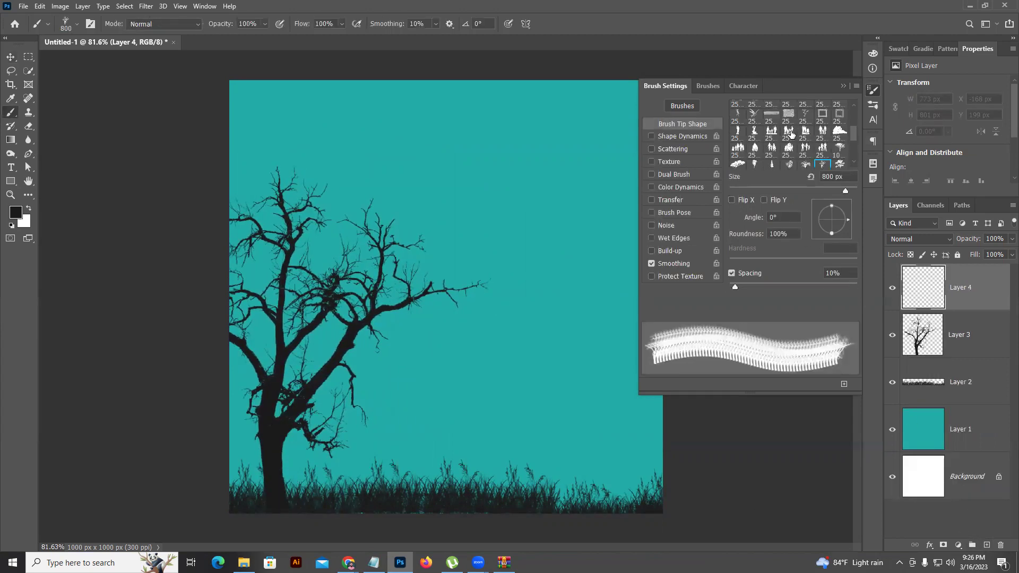
pyautogui.click(788, 133)
pyautogui.click(545, 416)
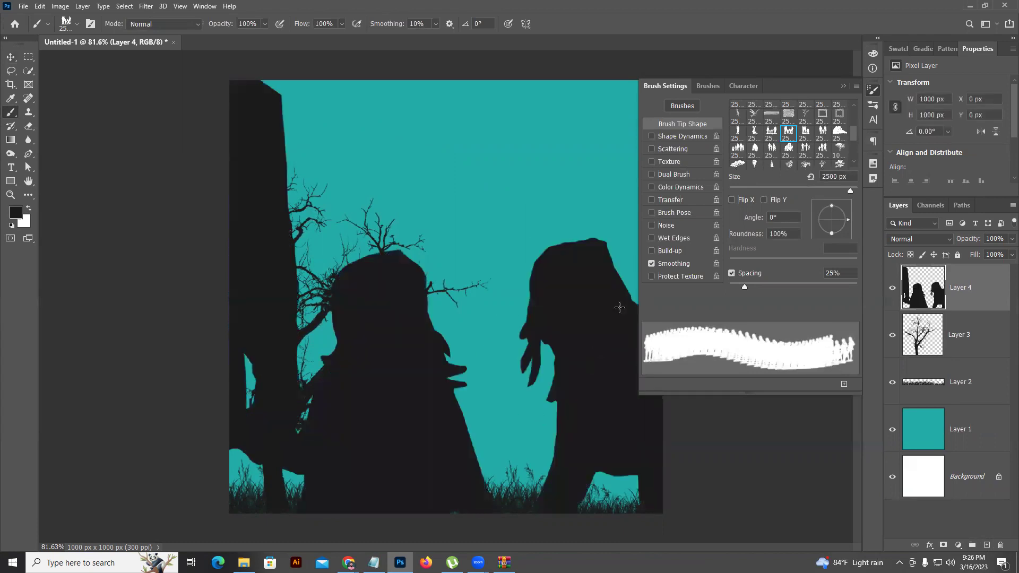
pyautogui.hotkey('ctrl', 'z')
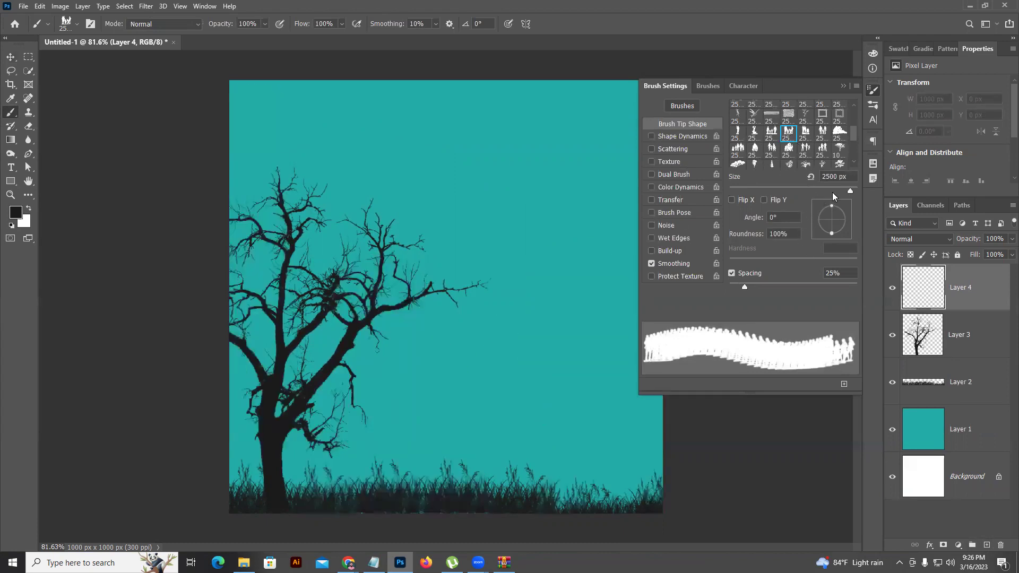
pyautogui.click(512, 357)
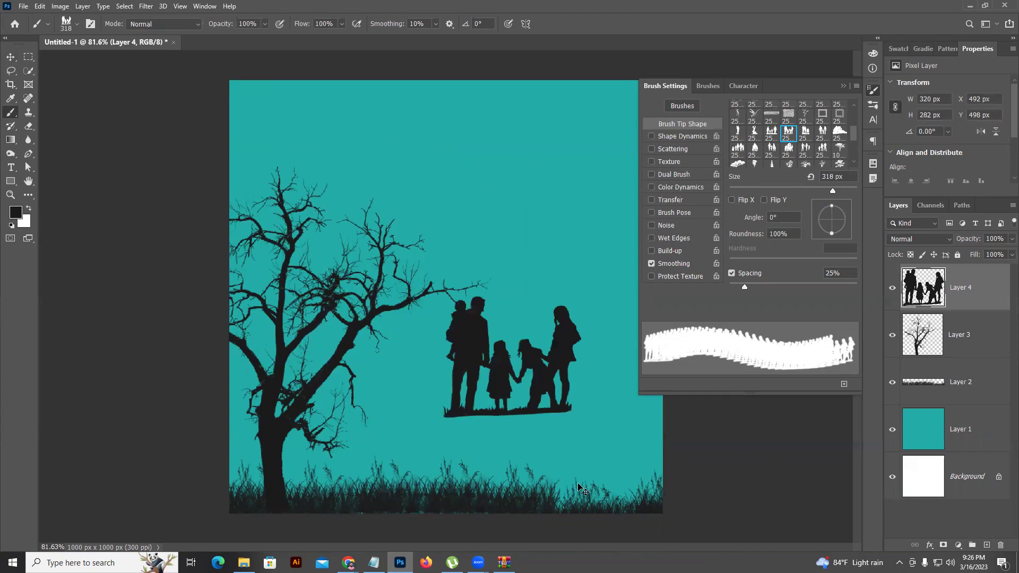
pyautogui.hotkey('ctrl', 'z')
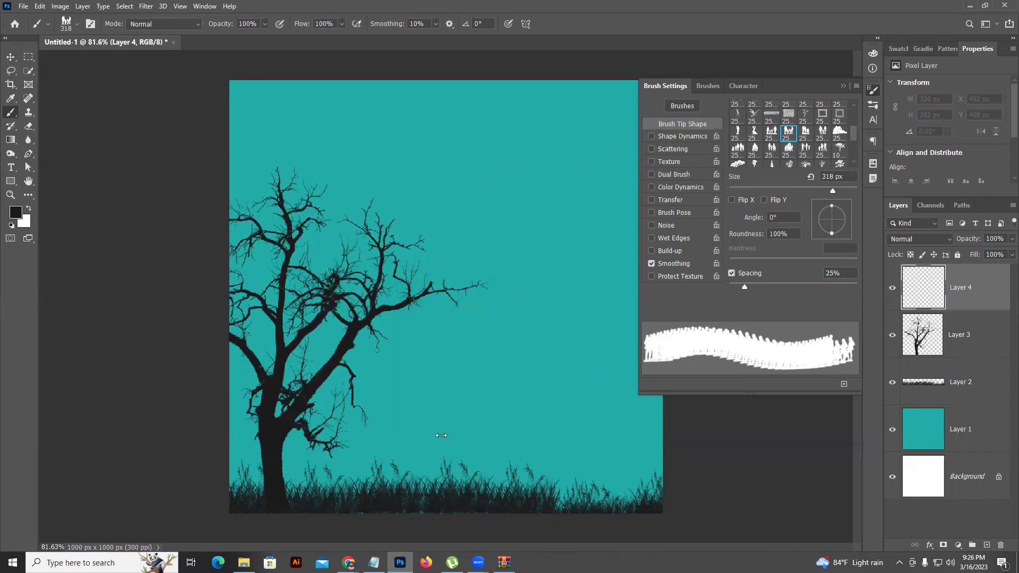
pyautogui.click(446, 423)
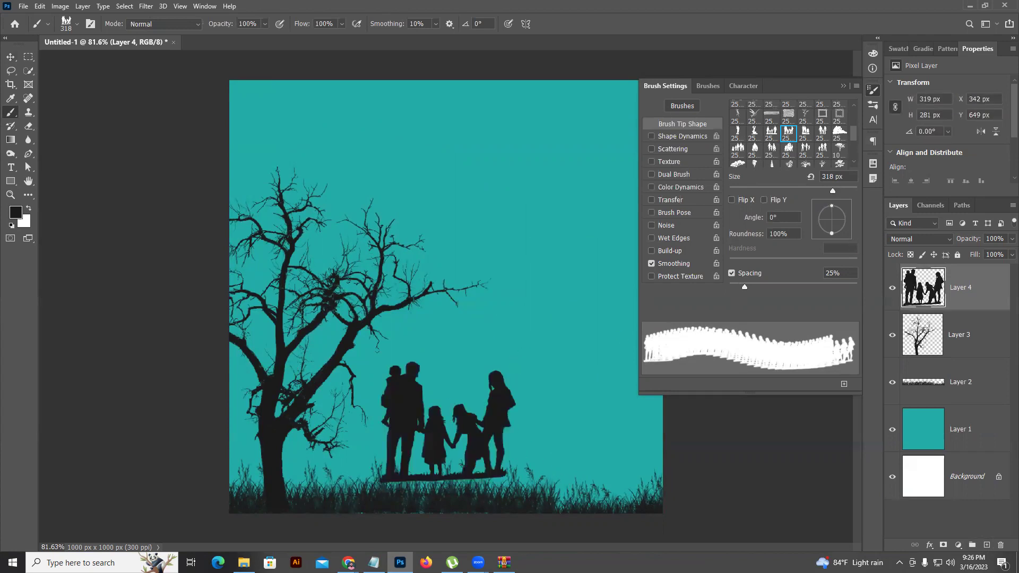
pyautogui.hotkey('ctrl', 'z')
pyautogui.click(443, 447)
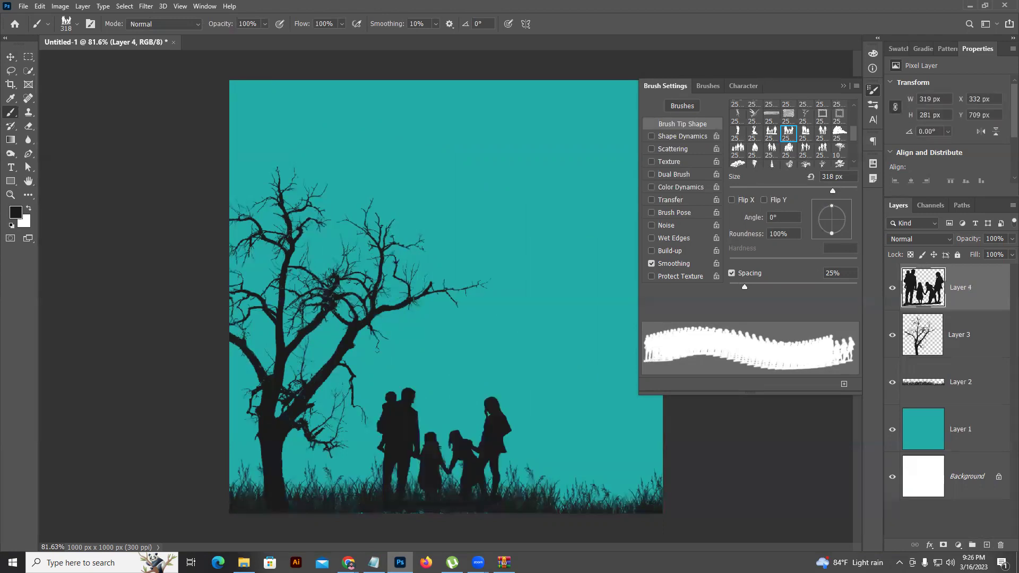
pyautogui.hotkey('ctrl', 'z')
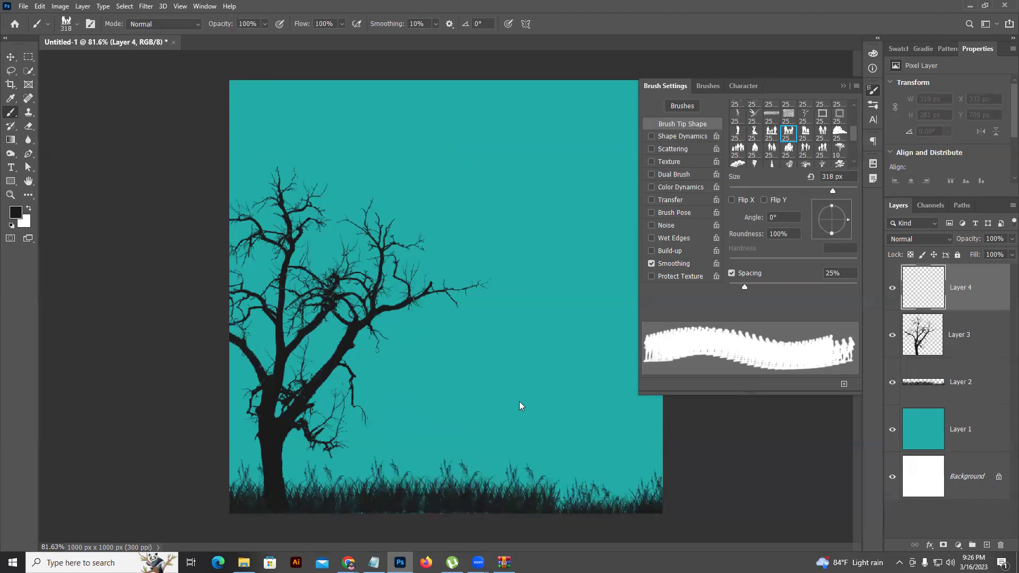
# - Stamp a different family brush at 197 px in the grass, then add Layer 5
pyautogui.click(805, 133)
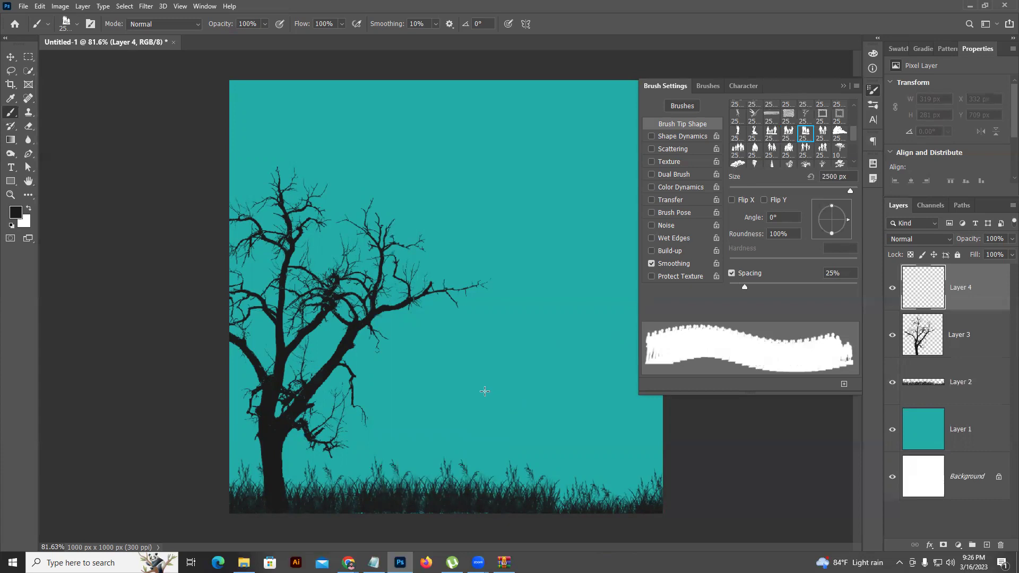
pyautogui.click(823, 190)
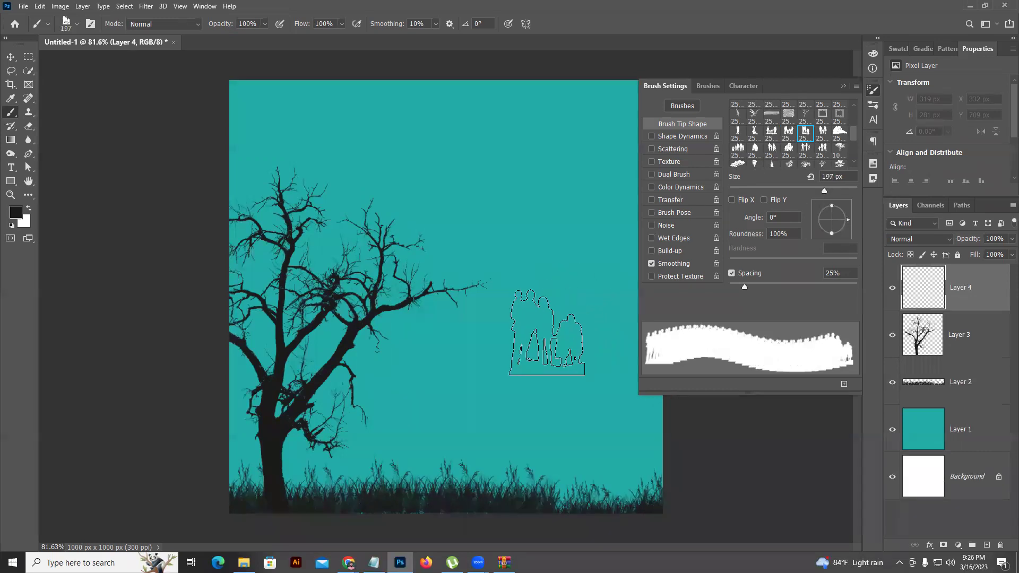
pyautogui.click(546, 333)
pyautogui.hotkey('ctrl', 'z')
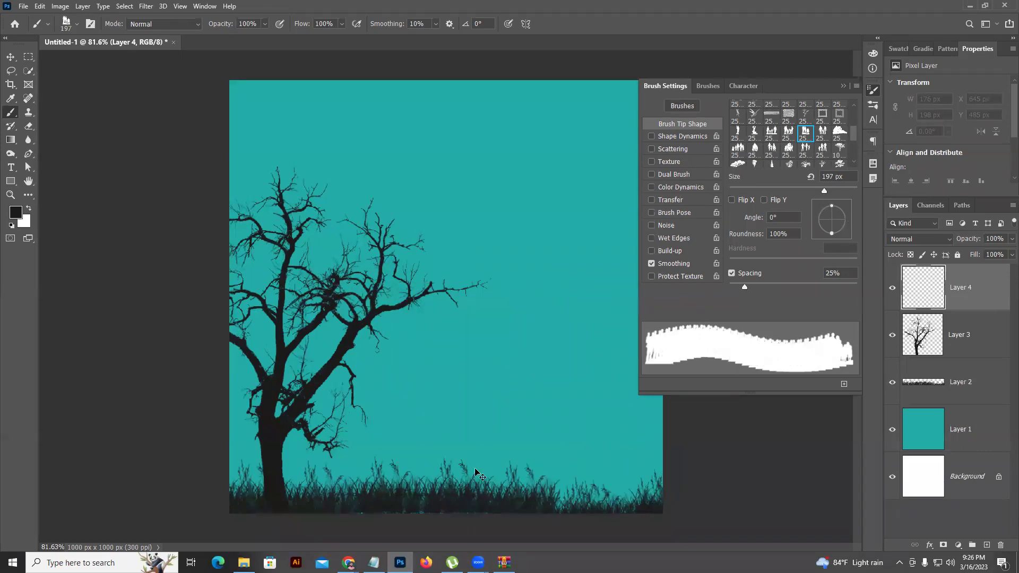
pyautogui.click(442, 467)
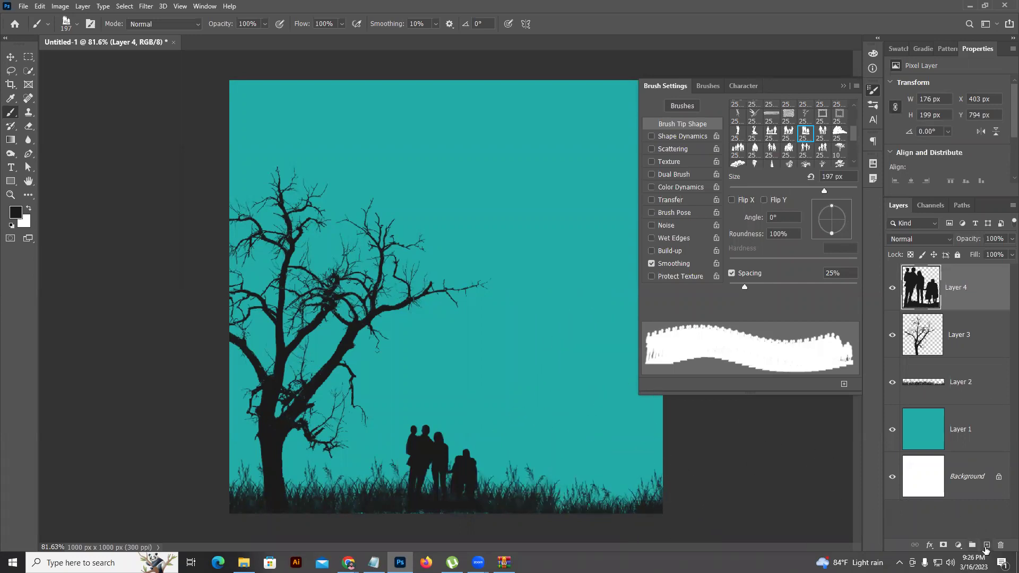
pyautogui.click(987, 545)
pyautogui.scroll(5, 737, 151)
# - Paint a soft white 418 px glow, then a hard-edged white moon inside it
pyautogui.click(738, 106)
pyautogui.click(28, 209)
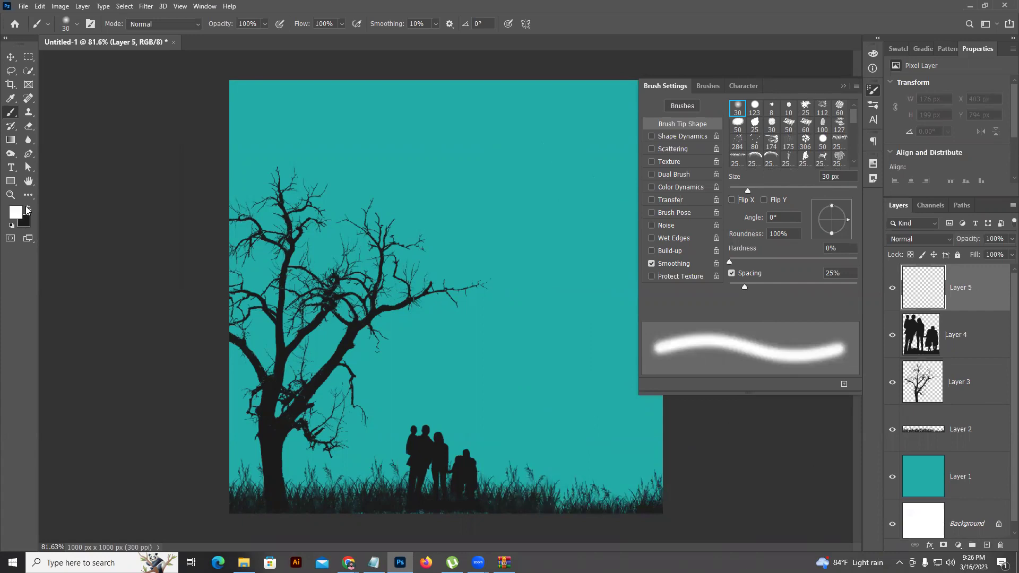
pyautogui.rightClick(445, 146)
pyautogui.click(552, 169)
pyautogui.click(484, 130)
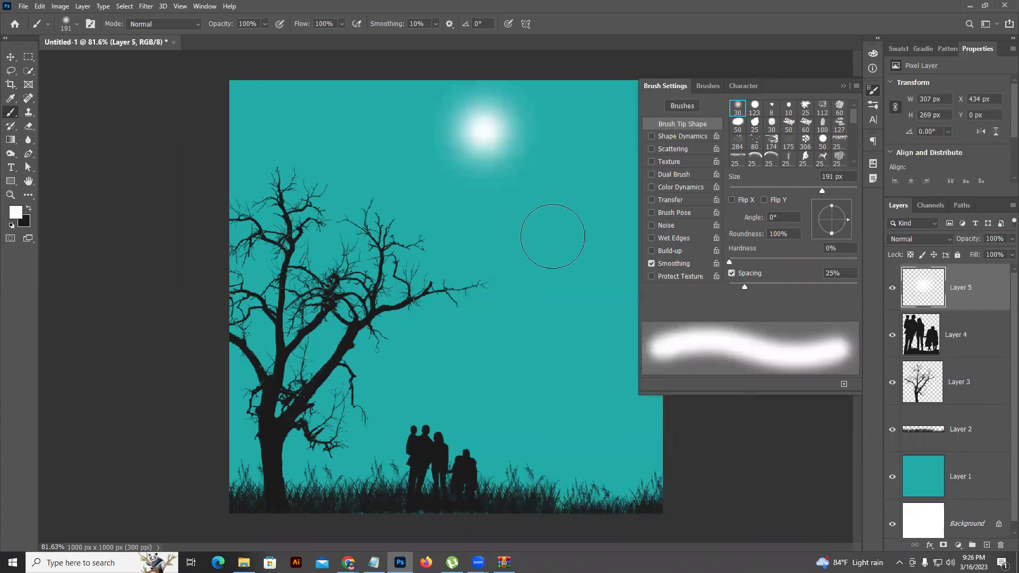
pyautogui.hotkey('ctrl', 'z')
pyautogui.click(839, 190)
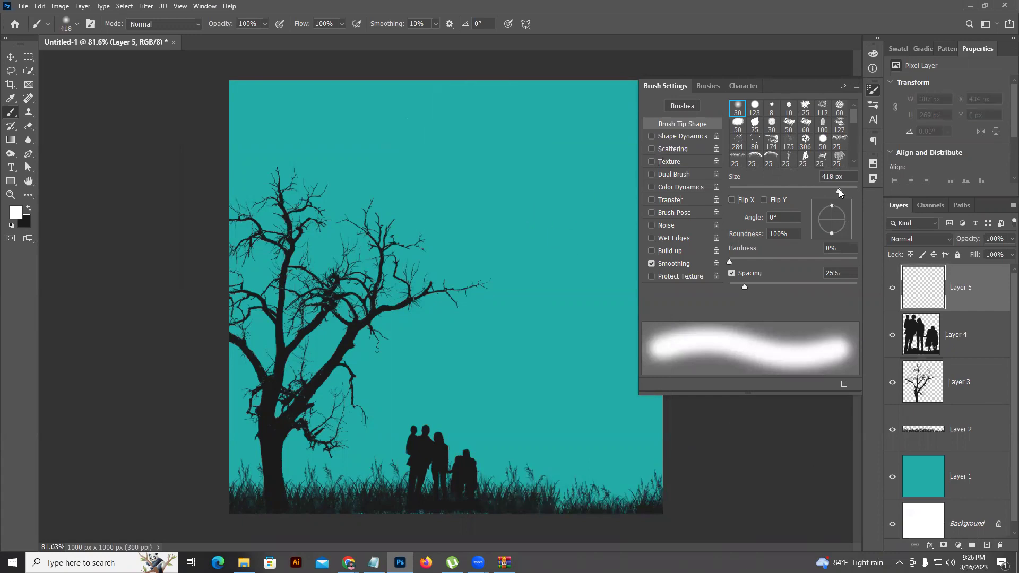
pyautogui.click(554, 187)
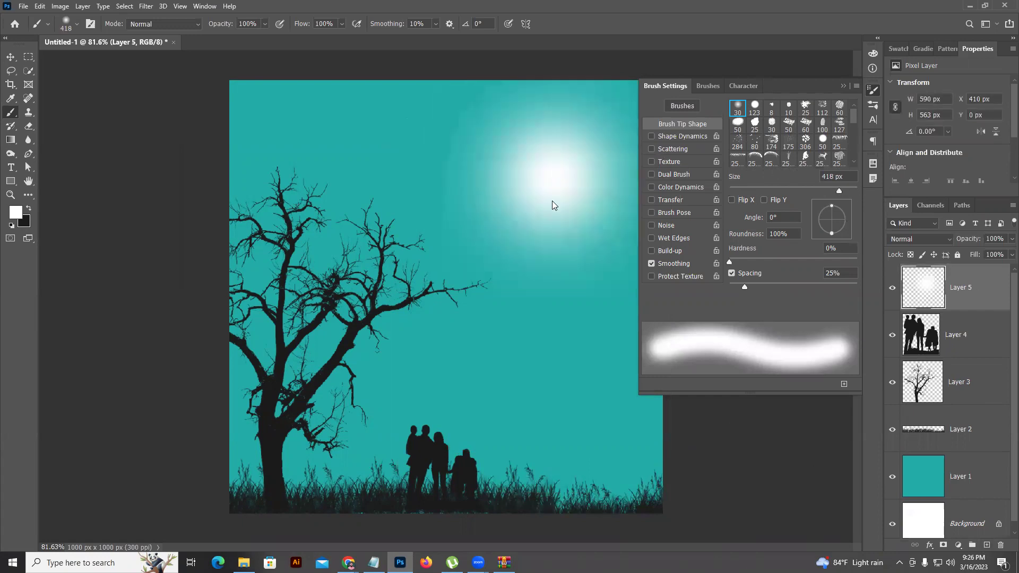
pyautogui.click(755, 106)
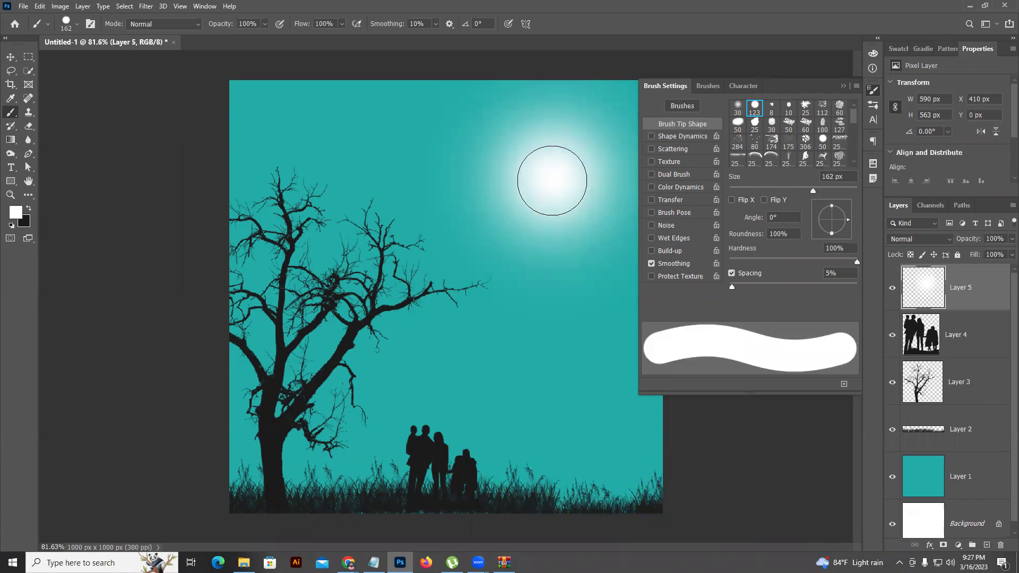
pyautogui.click(552, 181)
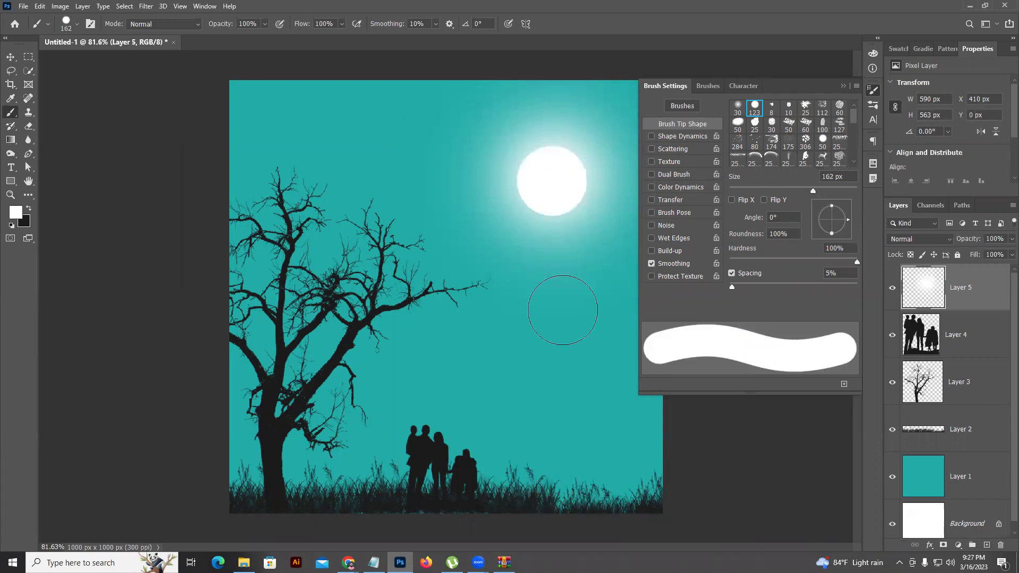
# - Move the moon up toward the top-right corner
pyautogui.click(11, 57)
pyautogui.moveTo(558, 180); pyautogui.dragTo(589, 144)
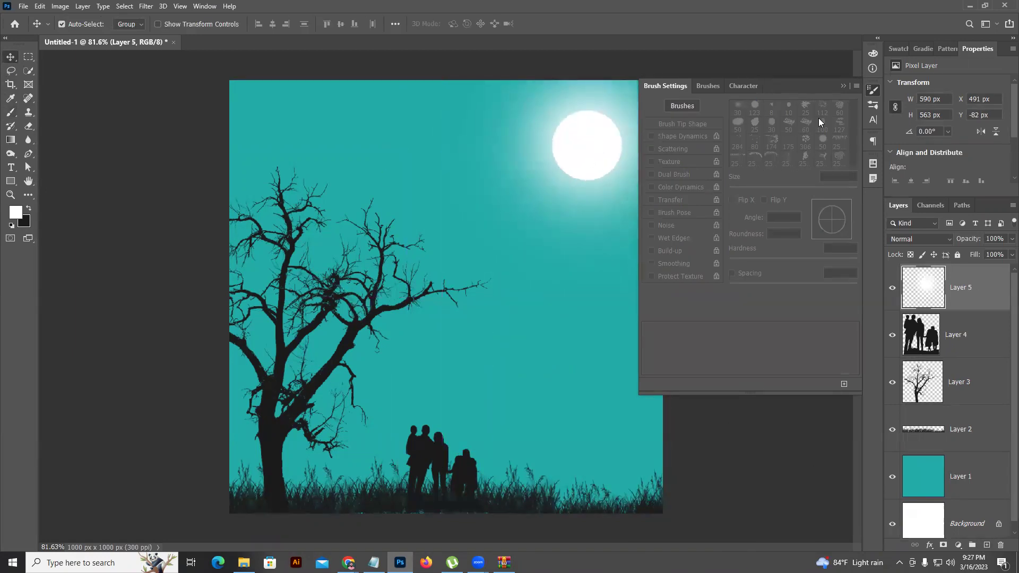
pyautogui.click(843, 86)
# - Scale the family silhouette to about 195% and shift it down-right
pyautogui.click(480, 423)
pyautogui.click(481, 423)
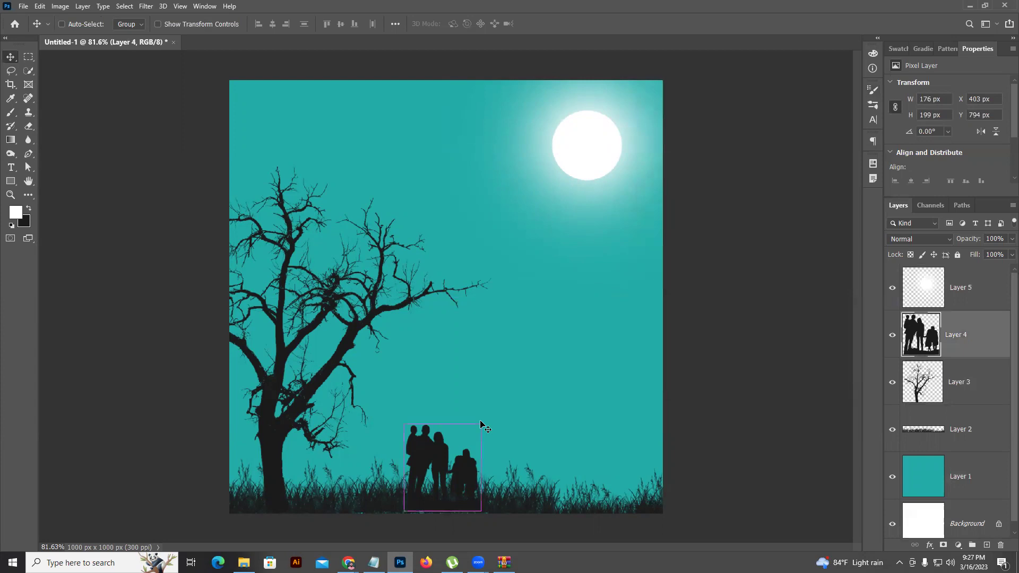
pyautogui.hotkey('ctrl', 't')
pyautogui.moveTo(495, 416); pyautogui.dragTo(568, 336)
pyautogui.moveTo(506, 446); pyautogui.dragTo(513, 461)
pyautogui.click(597, 22)
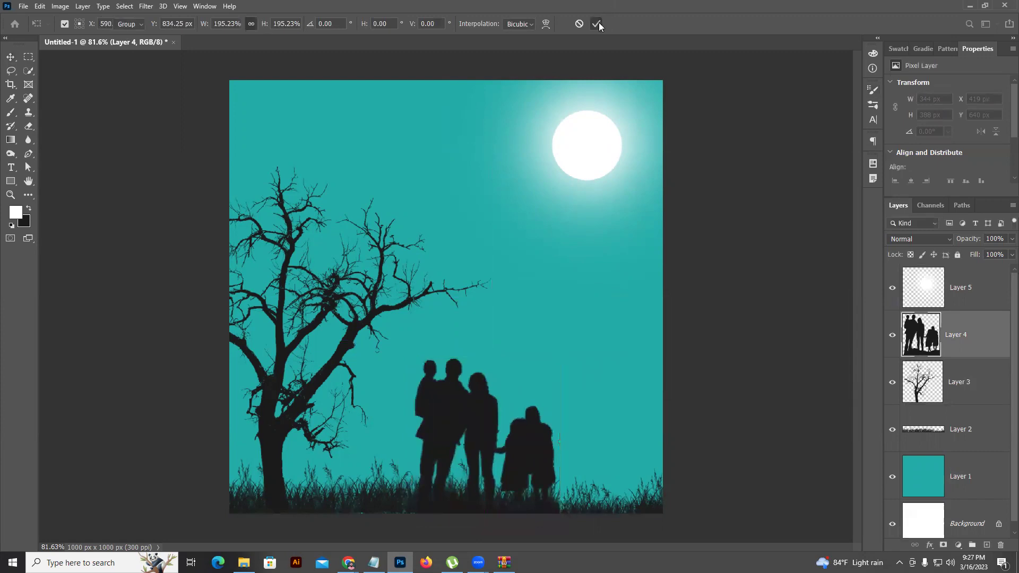
# - Nudge the tree about 25 px to the left
pyautogui.click(355, 315)
pyautogui.moveTo(357, 316); pyautogui.dragTo(344, 314)
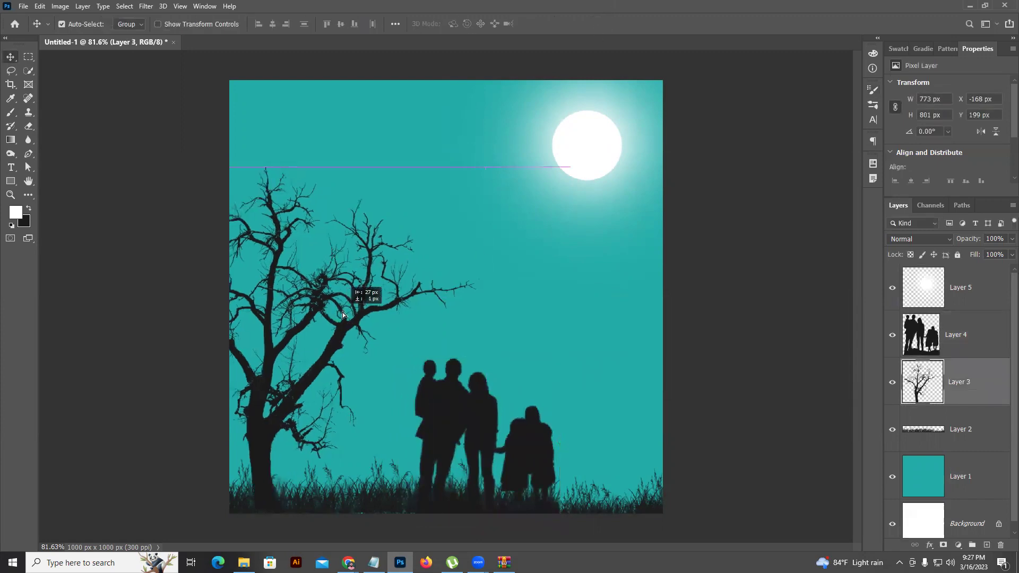
pyautogui.click(615, 336)
# - Add a deep blue #09408c Solid Color fill over the sky and put it in Group 1
pyautogui.click(958, 545)
pyautogui.click(947, 359)
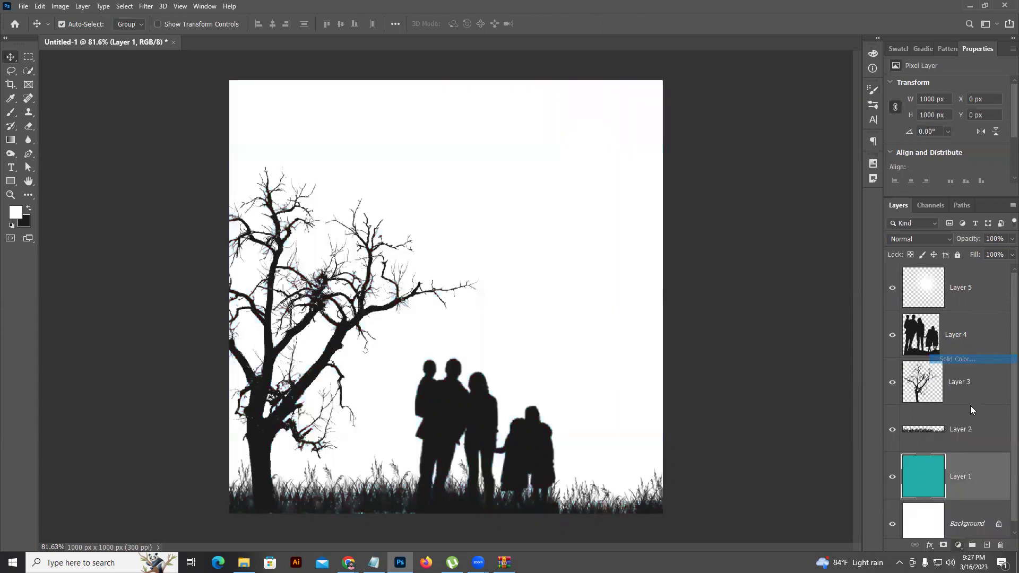
pyautogui.write('953030')
pyautogui.moveTo(699, 276)
pyautogui.mouseDown()
pyautogui.moveTo(686, 270)
pyautogui.moveTo(702, 276)
pyautogui.moveTo(718, 261)
pyautogui.moveTo(694, 271)
pyautogui.moveTo(717, 271)
pyautogui.moveTo(714, 261)
pyautogui.mouseUp()
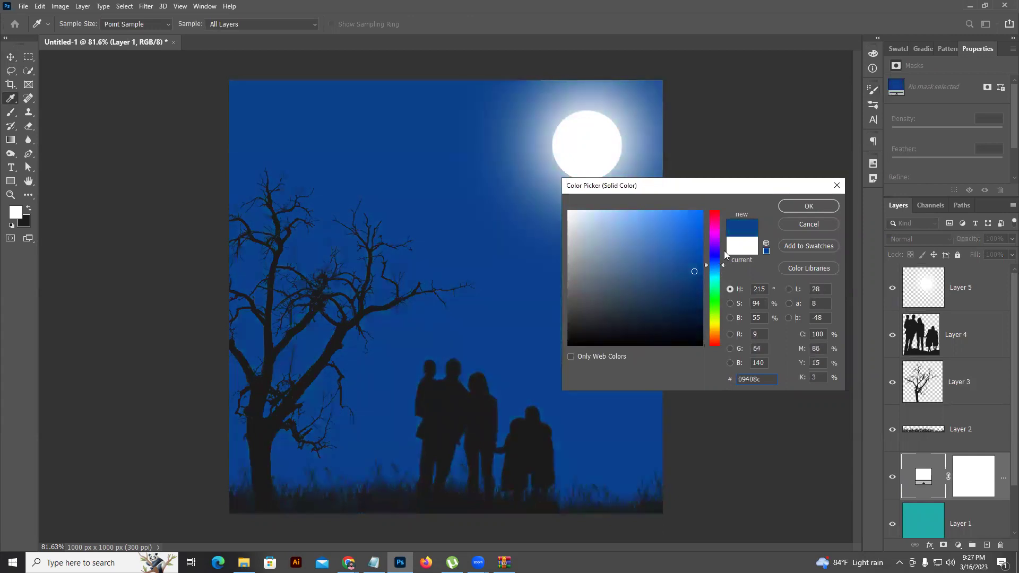
pyautogui.click(816, 208)
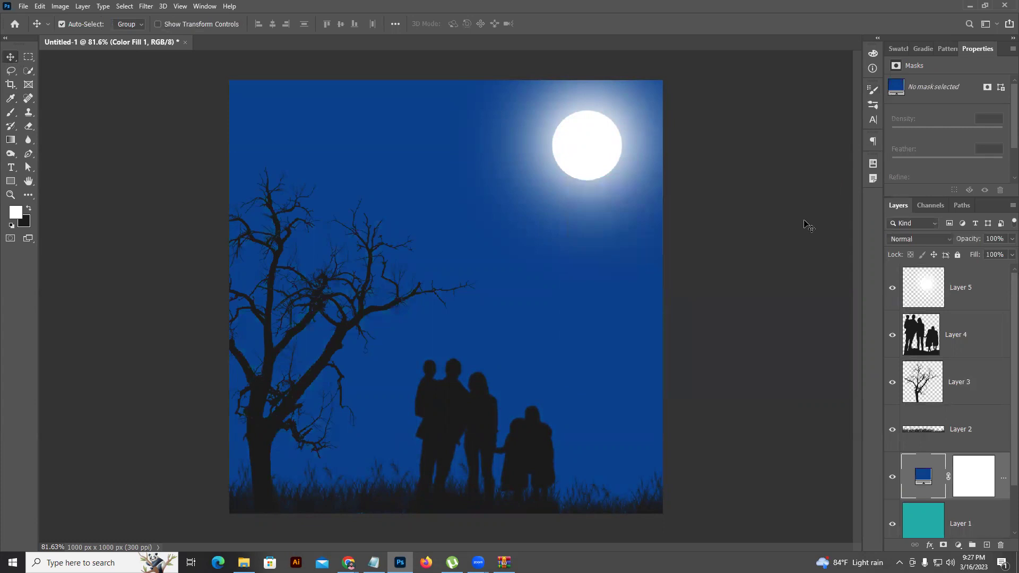
pyautogui.click(973, 545)
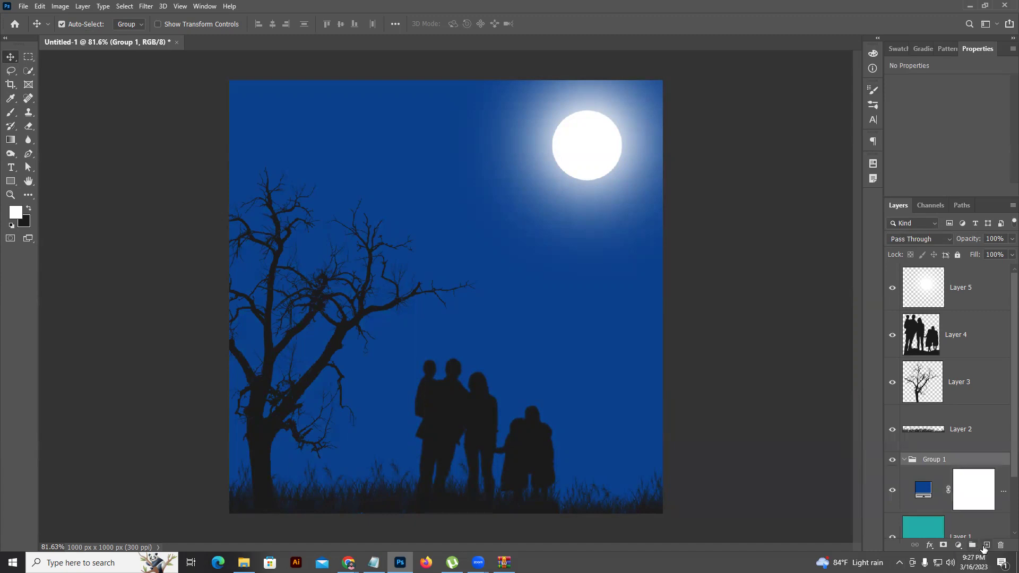
# - Undo the grouping, add a new layer, and set a lighter sky blue, #2564bb, as painting colour
pyautogui.hotkey('ctrl', 'z')
pyautogui.click(986, 545)
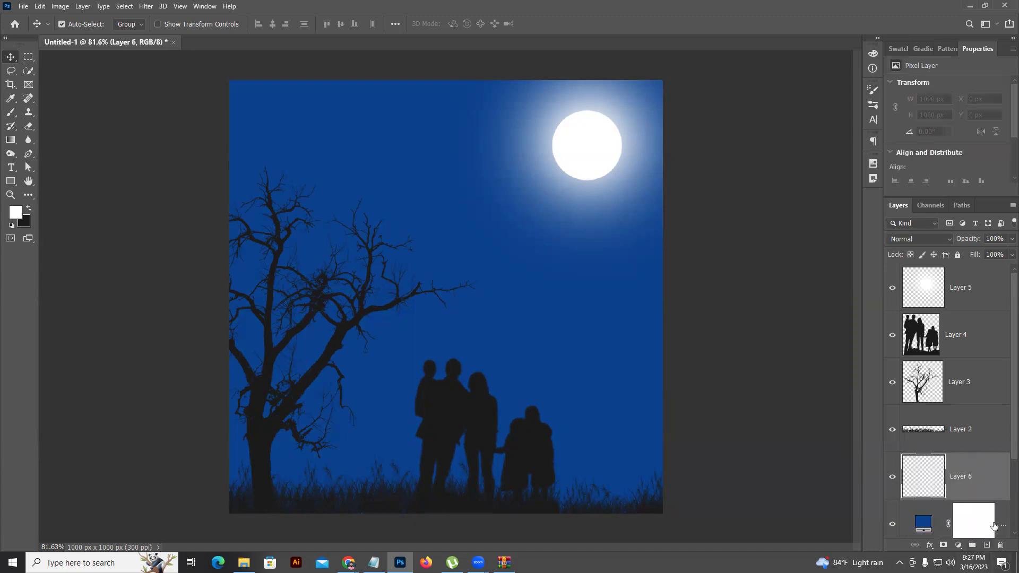
pyautogui.click(11, 99)
pyautogui.click(315, 154)
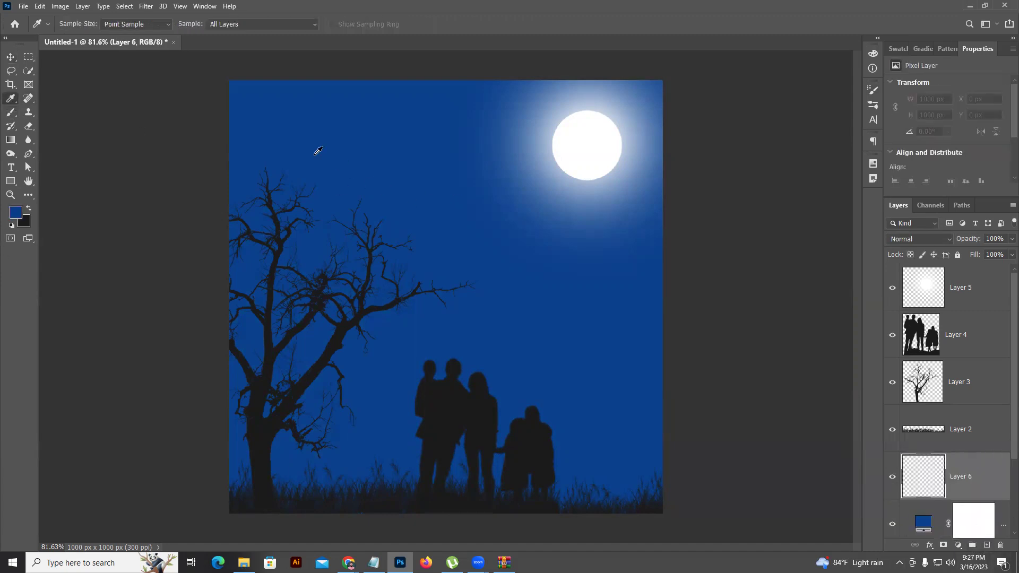
pyautogui.click(16, 213)
pyautogui.moveTo(686, 251); pyautogui.dragTo(676, 246)
pyautogui.click(809, 206)
pyautogui.click(11, 112)
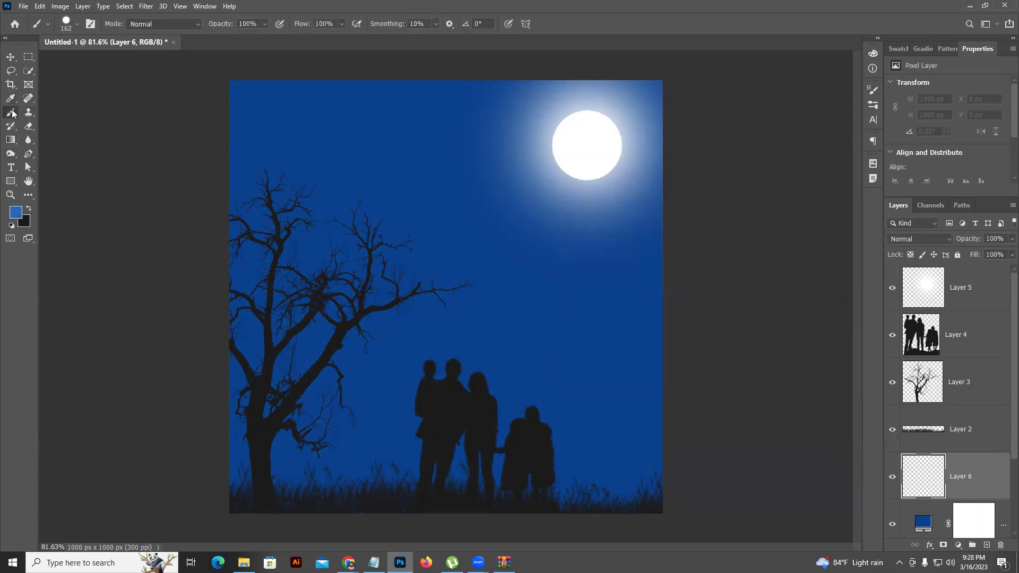
# - Paint a large soft light-blue glow behind the tree with a 473 px brush
pyautogui.rightClick(446, 215)
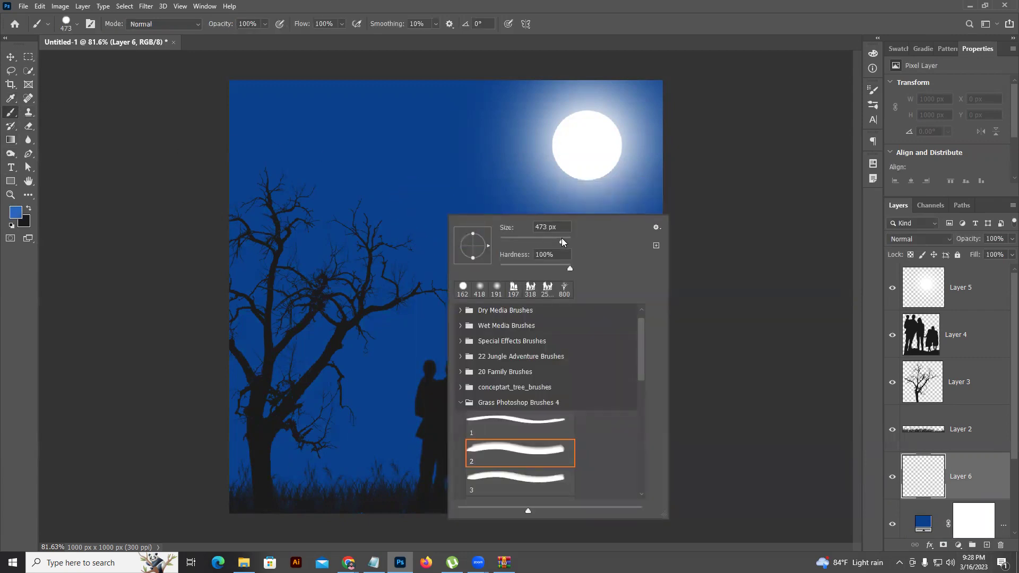
pyautogui.click(447, 224)
pyautogui.click(397, 229)
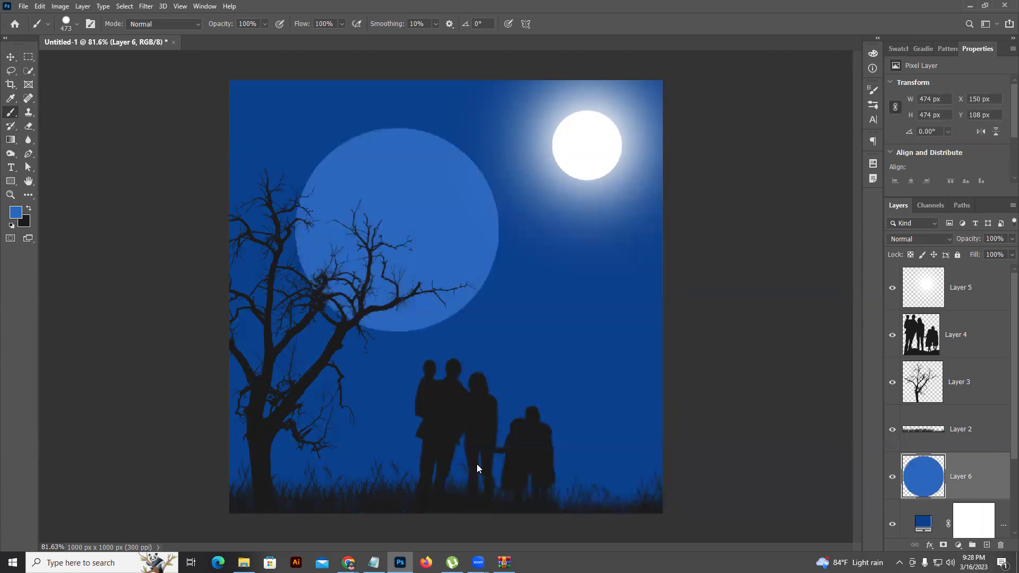
pyautogui.hotkey('ctrl', 'z')
pyautogui.rightClick(476, 269)
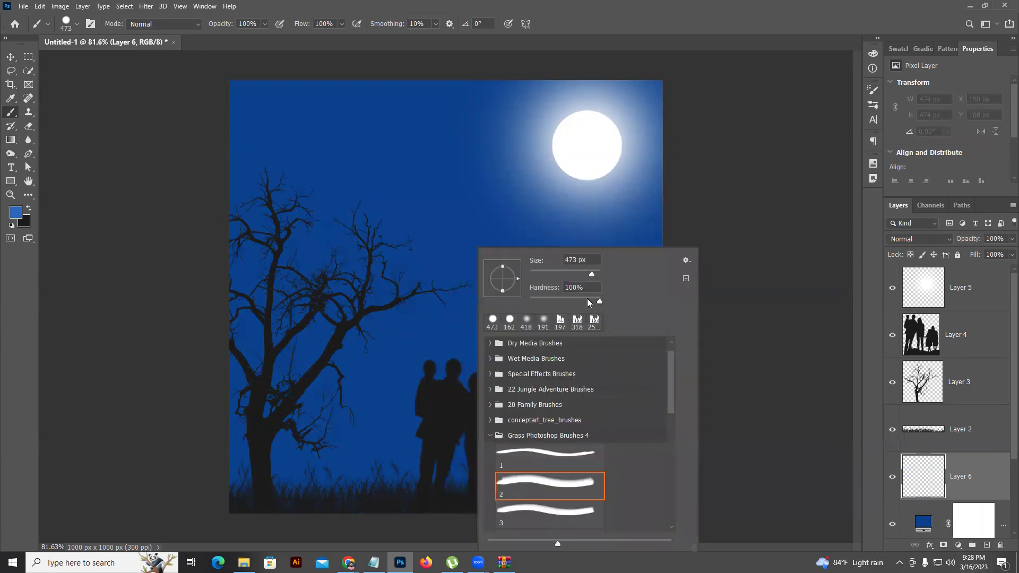
pyautogui.click(404, 248)
pyautogui.hotkey('ctrl', 'z')
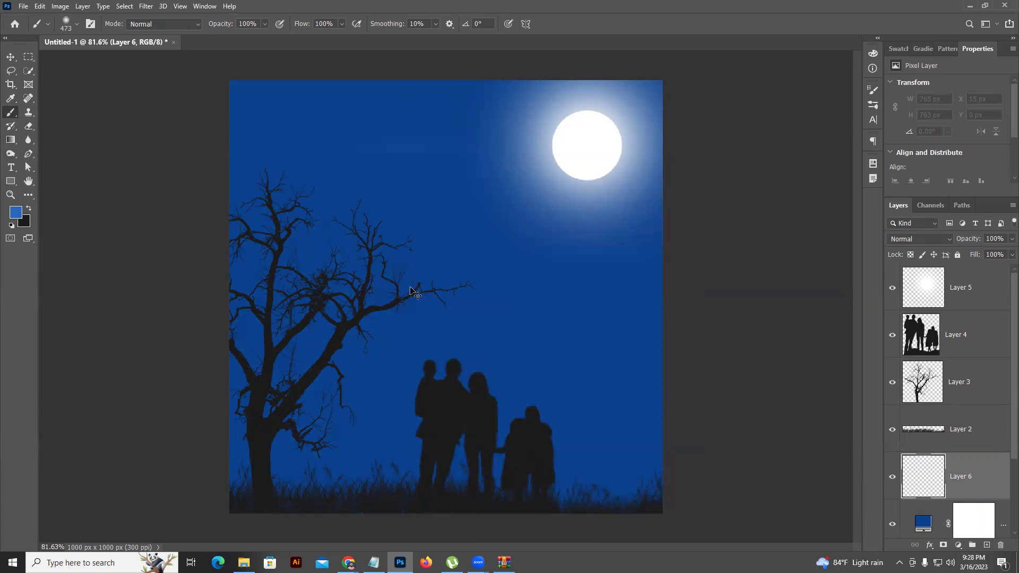
pyautogui.click(393, 236)
pyautogui.hotkey('ctrl', 'z')
pyautogui.click(440, 248)
# - Scale the glow layer to about 188%, shift it slightly left, and commit the transform
pyautogui.click(10, 57)
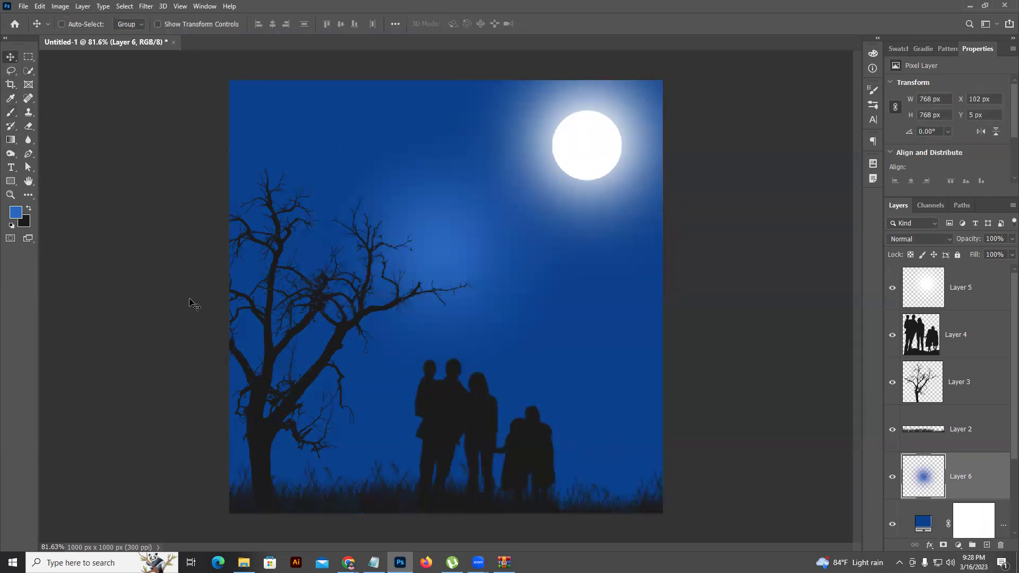
pyautogui.hotkey('ctrl', 't')
pyautogui.moveTo(607, 250); pyautogui.dragTo(897, 218)
pyautogui.moveTo(550, 323); pyautogui.dragTo(442, 330)
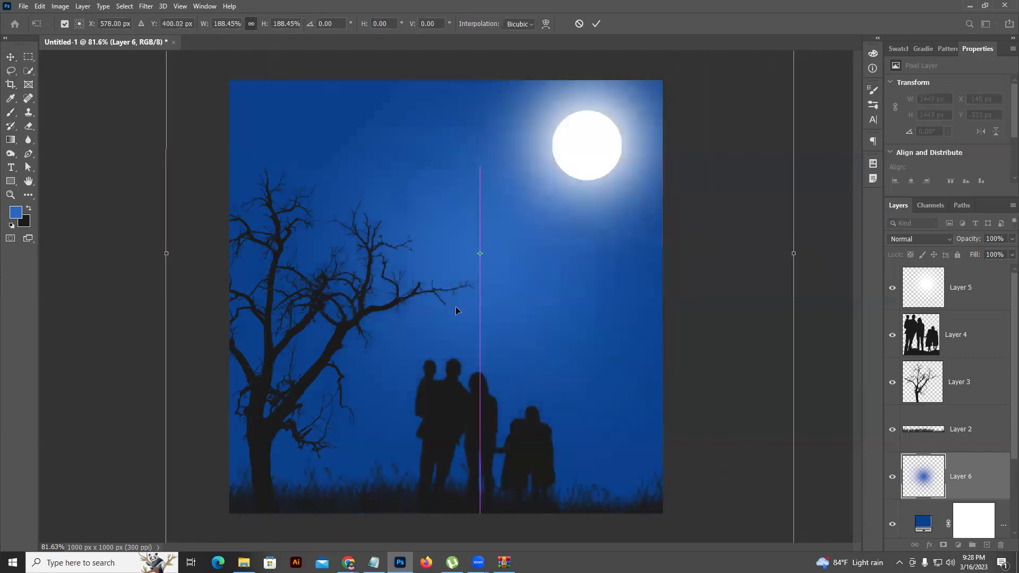
pyautogui.click(597, 23)
pyautogui.scroll(-5, 560, 252)
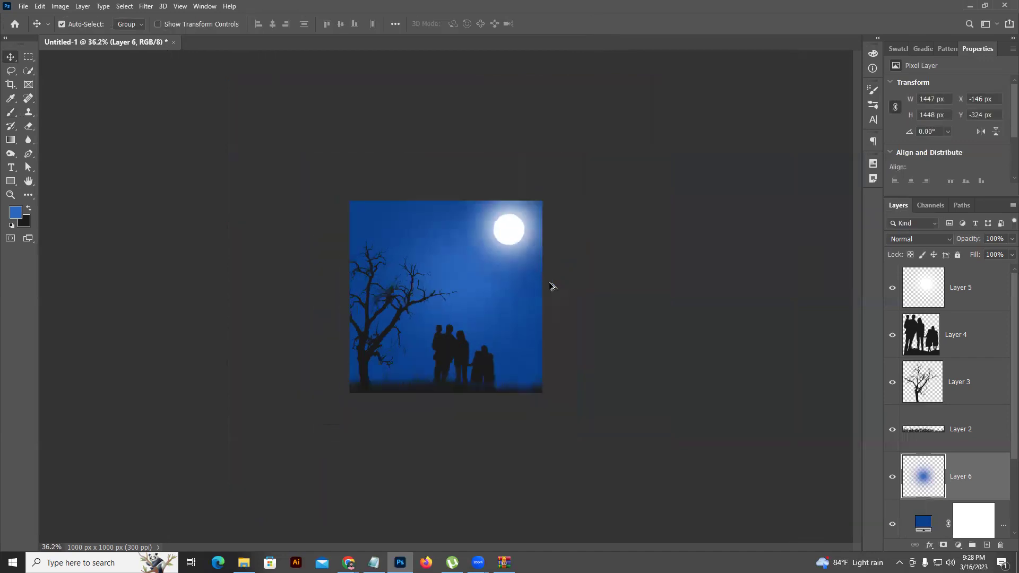
# - Nudge the blue glow layer left and deselect it
pyautogui.moveTo(476, 304)
pyautogui.mouseDown()
pyautogui.moveTo(433, 319)
pyautogui.moveTo(489, 302)
pyautogui.moveTo(474, 318)
pyautogui.mouseUp()
pyautogui.click(645, 308)
pyautogui.scroll(-3, 628, 309)
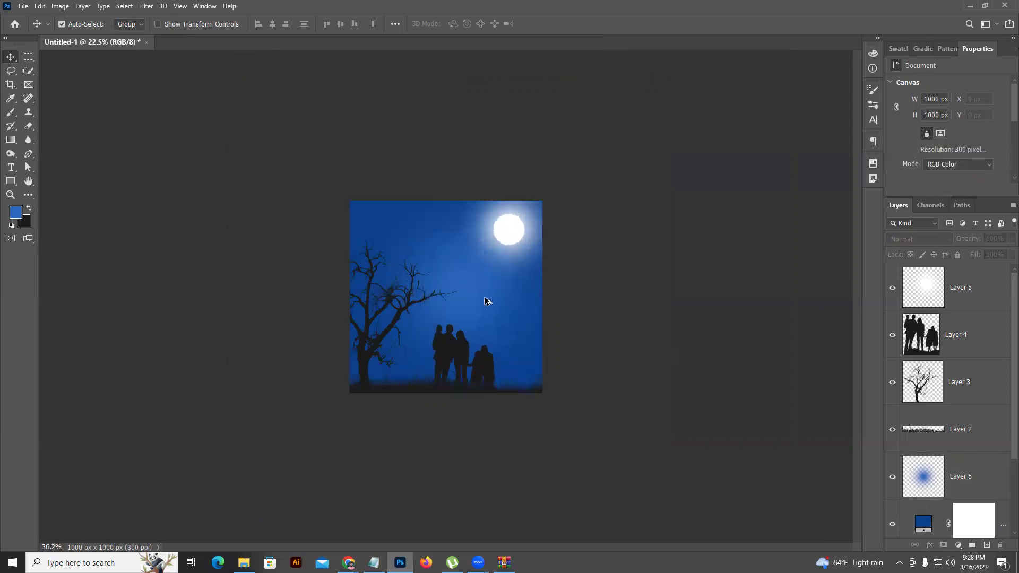
pyautogui.scroll(3, 487, 301)
pyautogui.scroll(2, 477, 303)
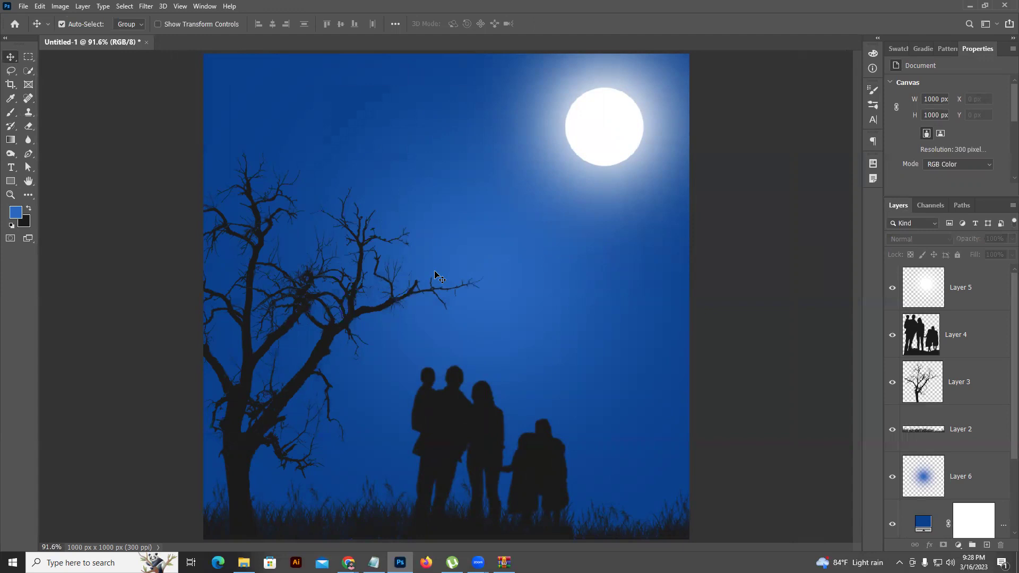
# - Select the History Brush tool and bring up the File > Open dialog
pyautogui.click(11, 126)
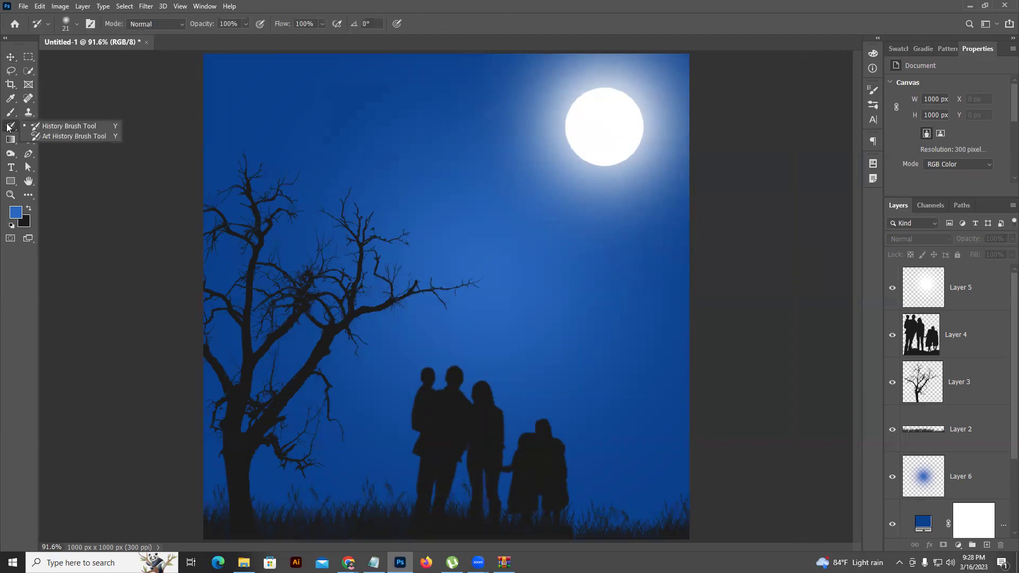
pyautogui.click(66, 127)
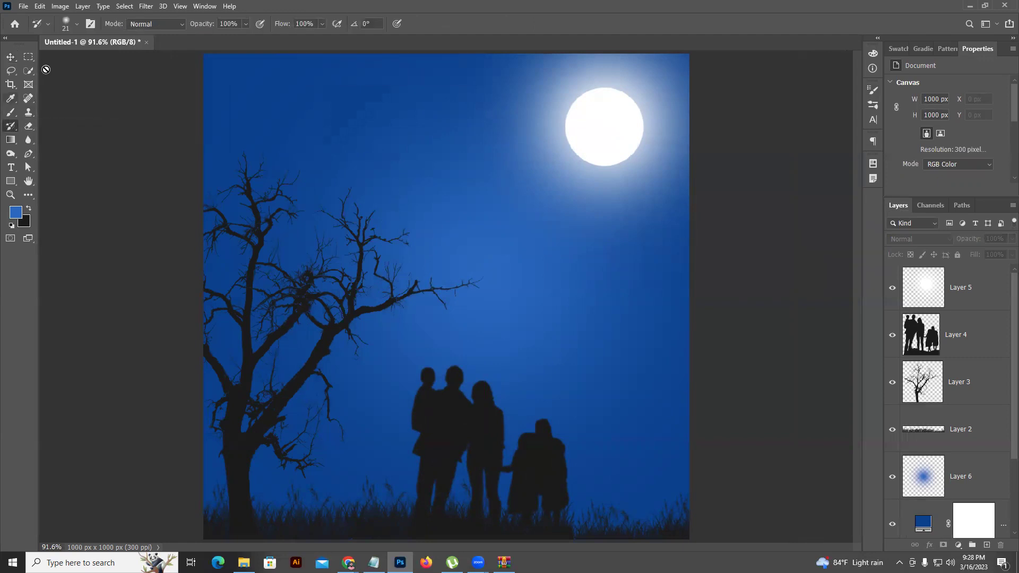
pyautogui.click(24, 6)
pyautogui.click(25, 29)
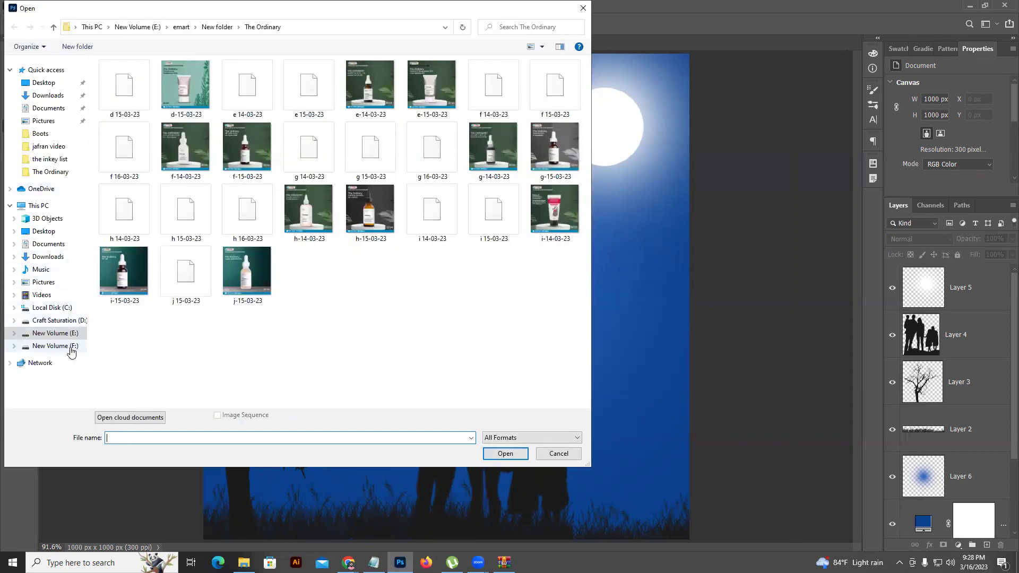
# - Open dollar-gill-T-PUQaJ8YEw-unsplash.jpg from E:\digital it\Graphic design\class 03
pyautogui.click(68, 334)
pyautogui.doubleClick(141, 143)
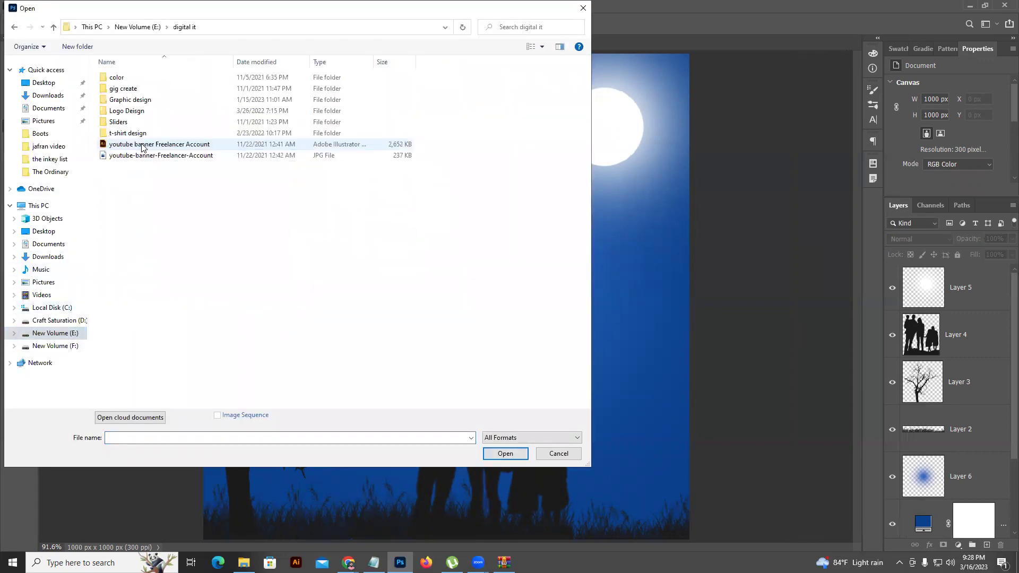
pyautogui.doubleClick(135, 100)
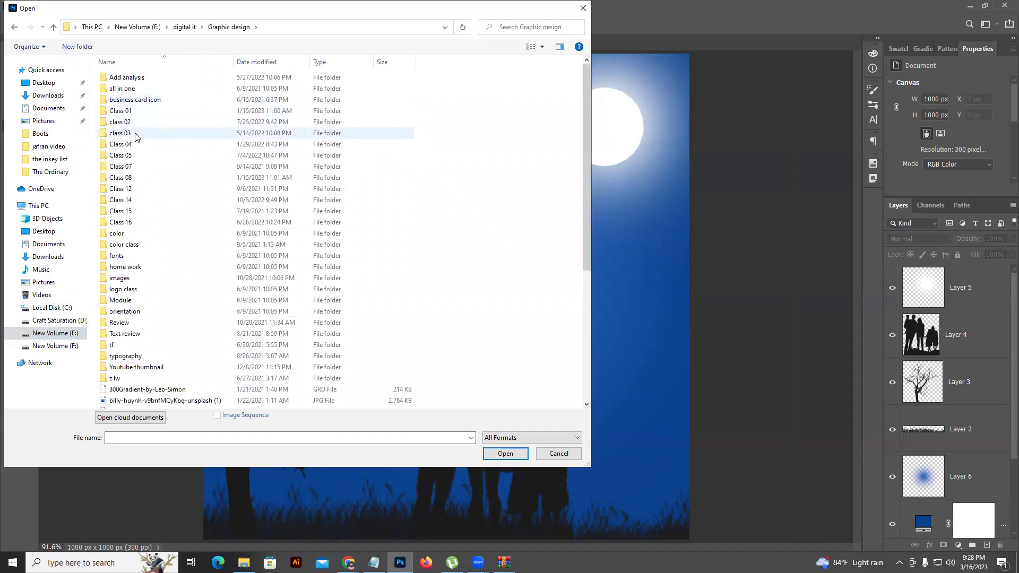
pyautogui.doubleClick(135, 136)
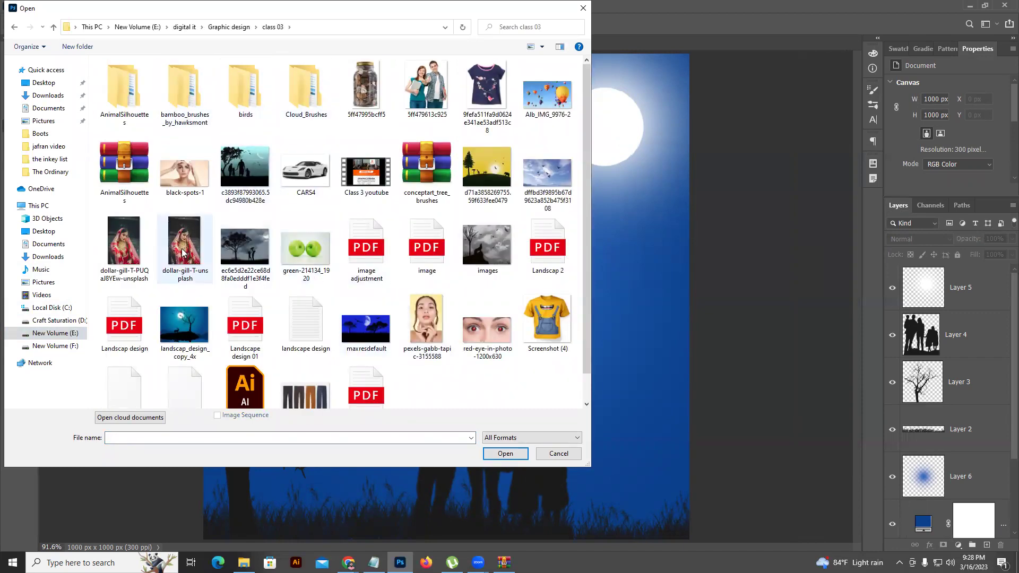
pyautogui.click(124, 241)
pyautogui.click(509, 455)
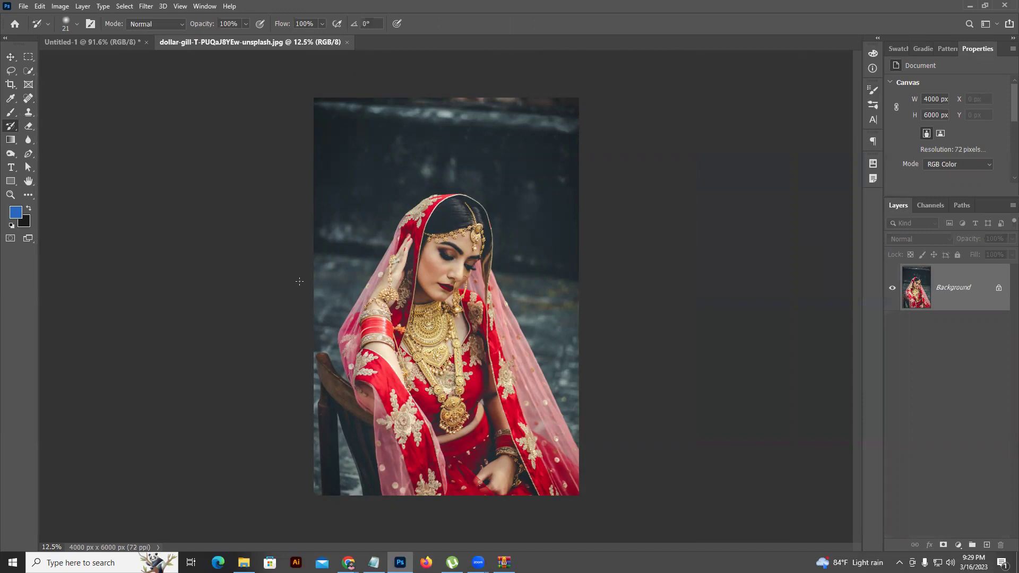
# - Apply an Image > Adjustments > Black & White conversion with the Default preset
pyautogui.click(60, 6)
pyautogui.moveTo(68, 40)
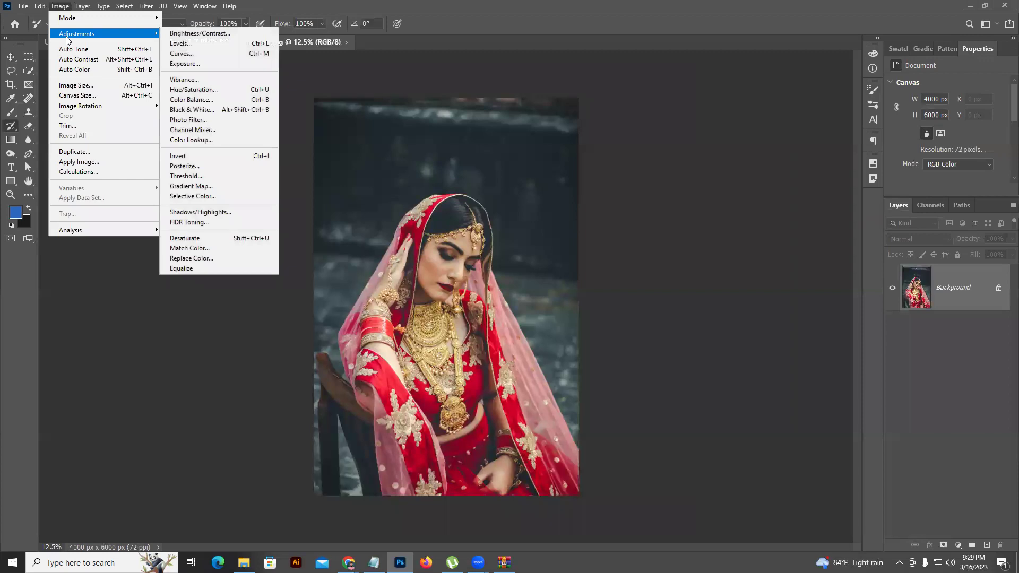
pyautogui.click(194, 109)
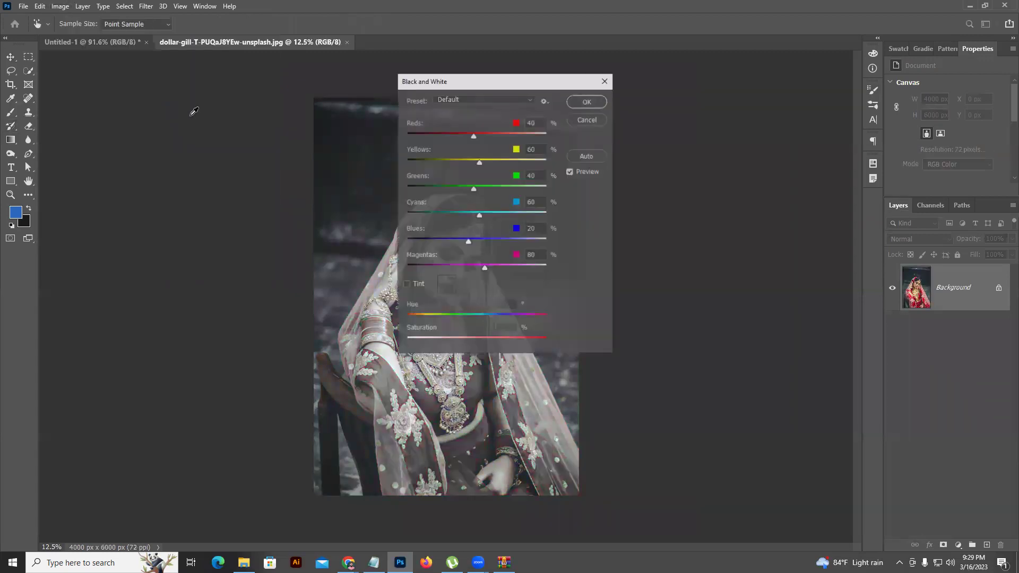
pyautogui.click(590, 103)
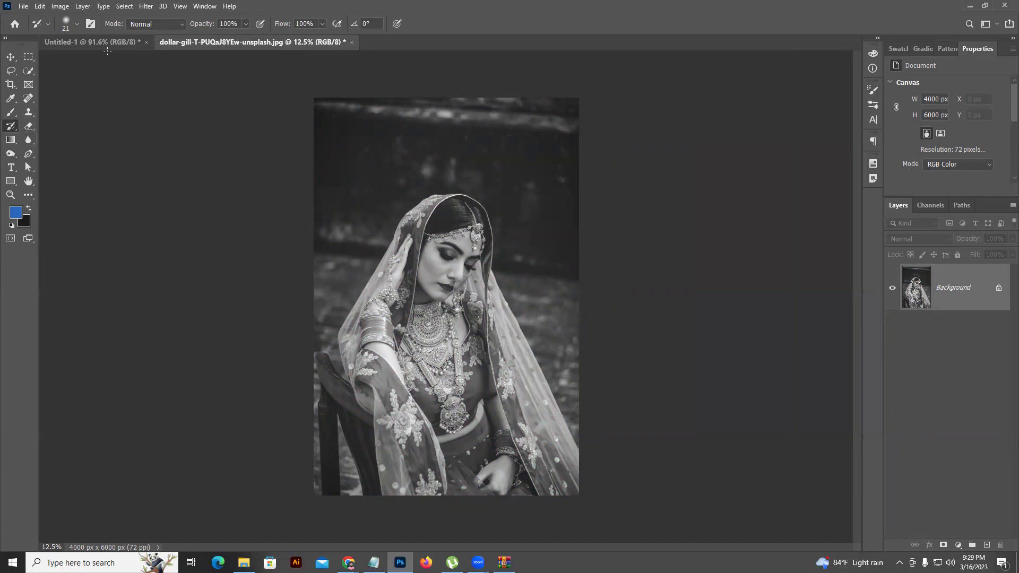
# - Enlarge the History Brush, undo a stray stroke, and restore gold on the necklace pendant
pyautogui.rightClick(373, 139)
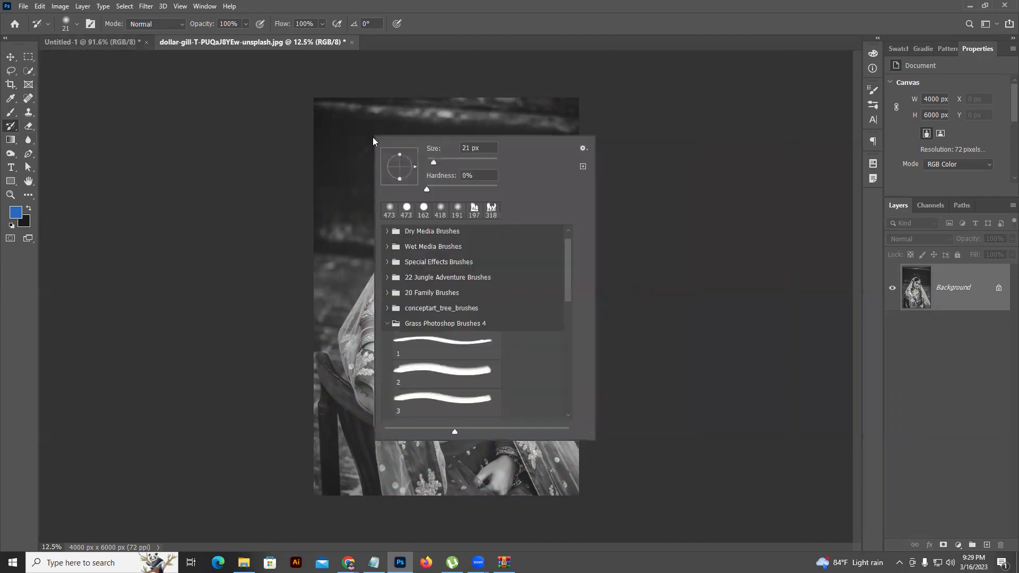
pyautogui.click(480, 167)
pyautogui.click(338, 198)
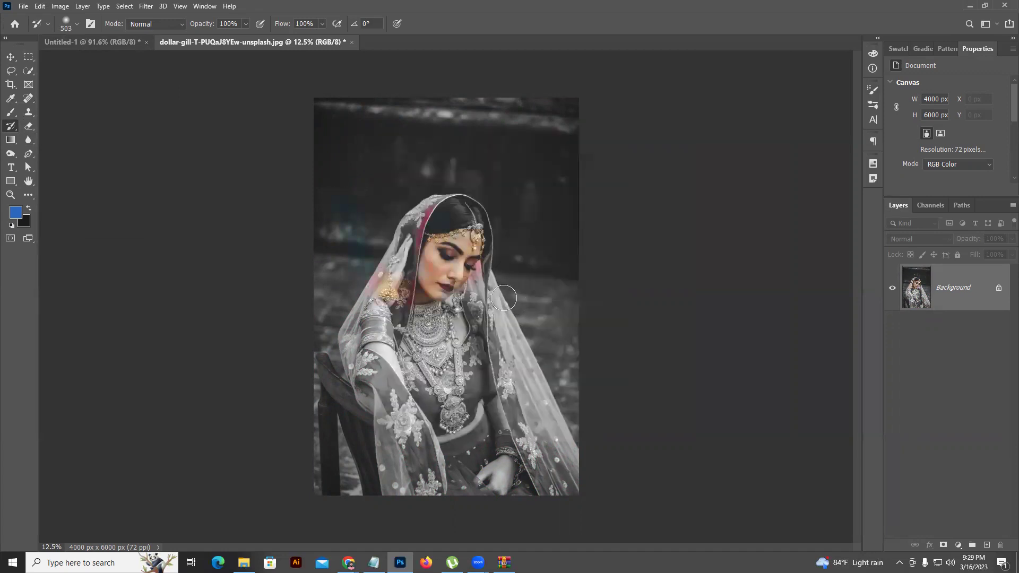
pyautogui.hotkey('ctrl', 'z')
pyautogui.scroll(2, 424, 333)
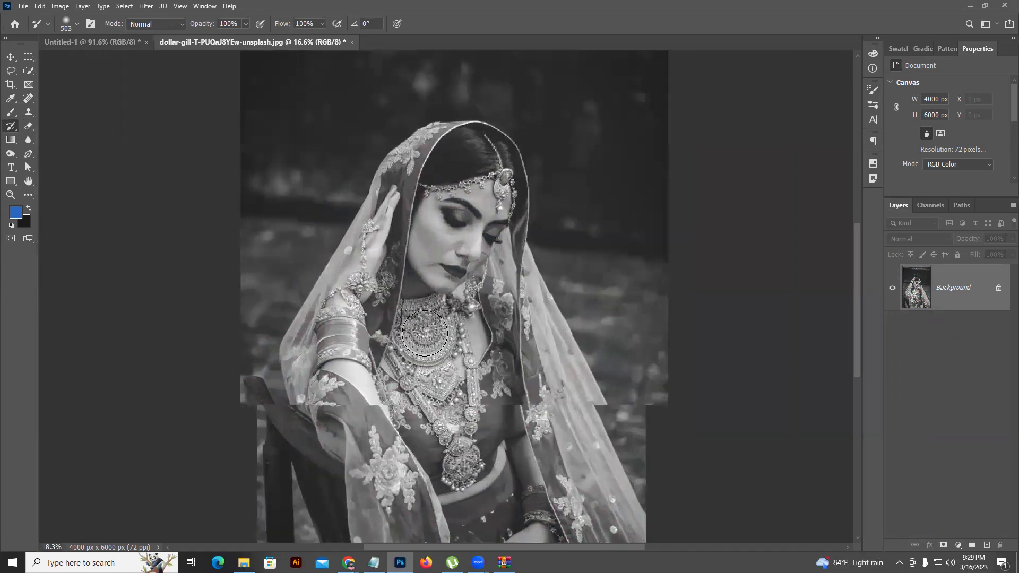
pyautogui.scroll(3, 424, 333)
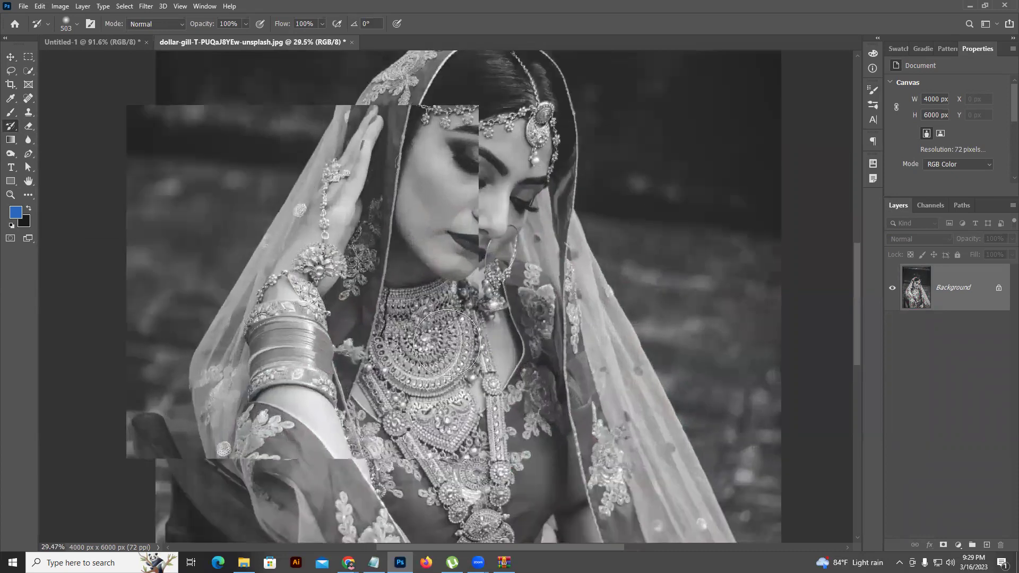
pyautogui.scroll(2, 447, 342)
pyautogui.moveTo(451, 329); pyautogui.dragTo(414, 382)
# - Restore gold across the necklace's upper chain, centre and top
pyautogui.scroll(-1, 424, 339)
pyautogui.rightClick(451, 249)
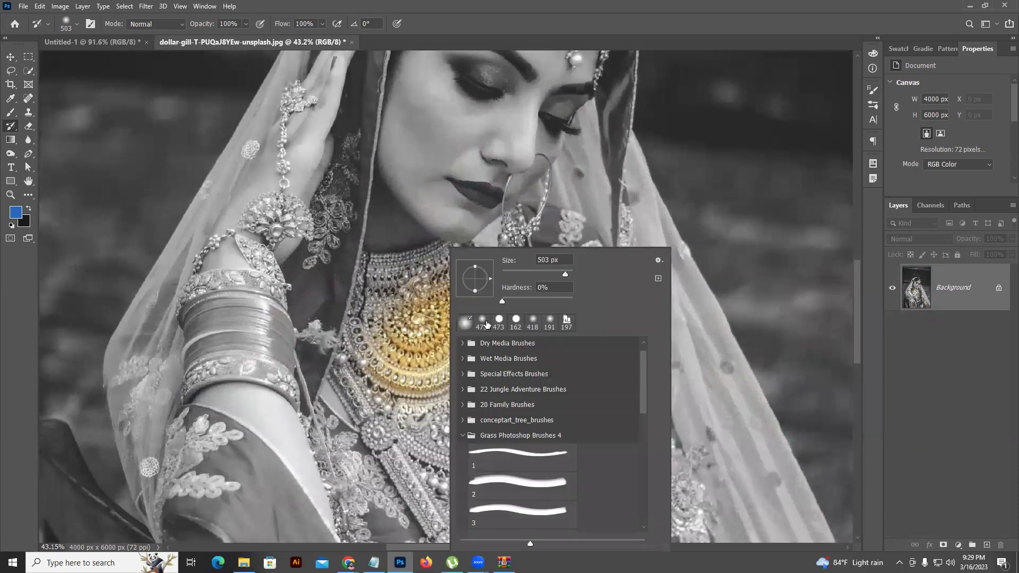
pyautogui.click(419, 268)
pyautogui.moveTo(414, 266)
pyautogui.mouseDown()
pyautogui.moveTo(381, 268)
pyautogui.moveTo(373, 296)
pyautogui.moveTo(369, 281)
pyautogui.moveTo(370, 305)
pyautogui.moveTo(369, 261)
pyautogui.moveTo(336, 369)
pyautogui.moveTo(360, 416)
pyautogui.moveTo(368, 391)
pyautogui.moveTo(379, 408)
pyautogui.moveTo(380, 381)
pyautogui.mouseUp()
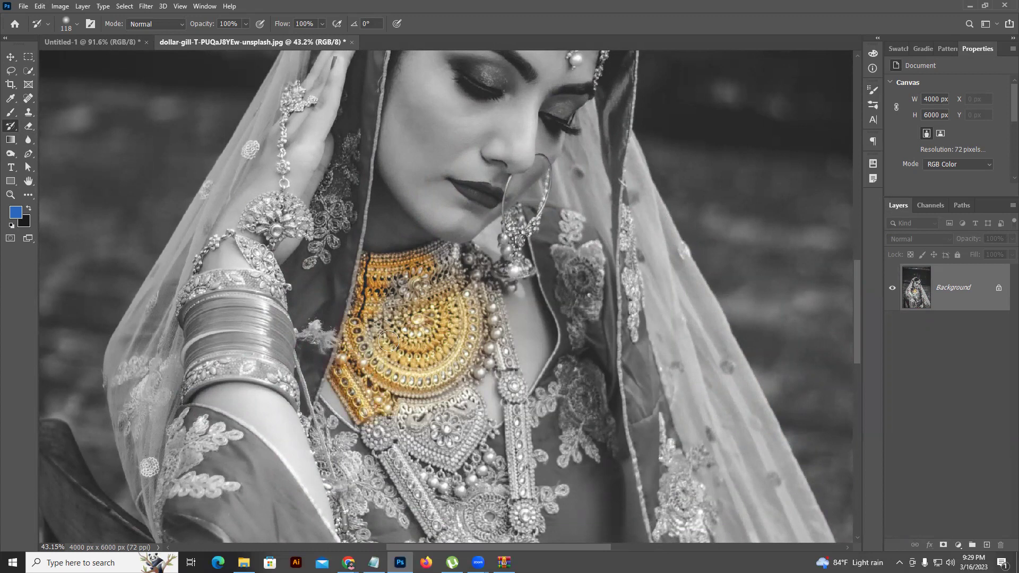
pyautogui.moveTo(386, 343)
pyautogui.mouseDown()
pyautogui.moveTo(384, 323)
pyautogui.moveTo(410, 314)
pyautogui.moveTo(433, 329)
pyautogui.moveTo(410, 277)
pyautogui.moveTo(433, 284)
pyautogui.moveTo(412, 276)
pyautogui.moveTo(454, 253)
pyautogui.moveTo(427, 259)
pyautogui.moveTo(484, 287)
pyautogui.moveTo(478, 270)
pyautogui.moveTo(498, 363)
pyautogui.moveTo(495, 274)
pyautogui.moveTo(518, 271)
pyautogui.moveTo(527, 246)
pyautogui.moveTo(516, 229)
pyautogui.moveTo(521, 267)
pyautogui.mouseUp()
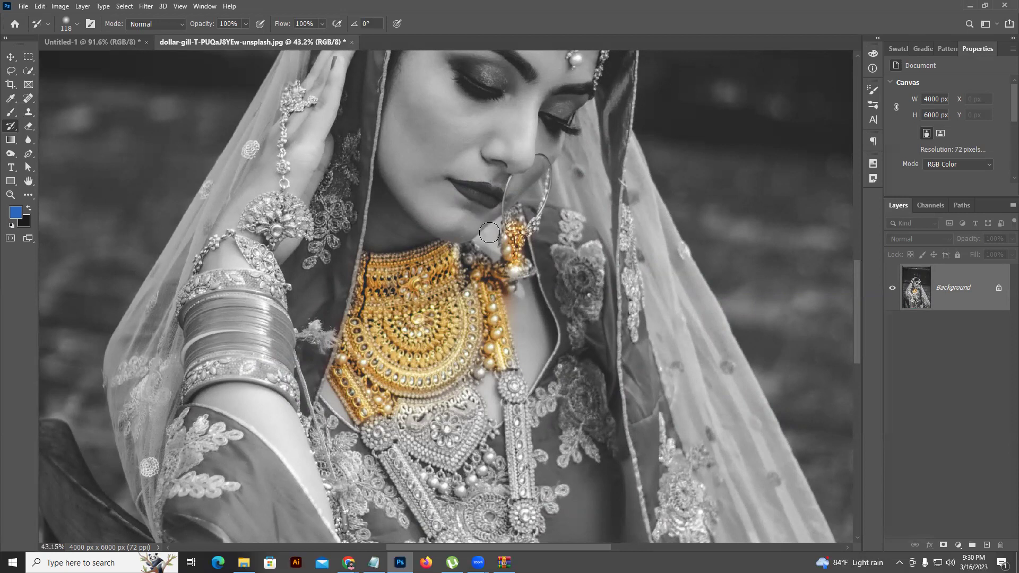
# - Zoom in and restore gold on the forehead flower jewel with a 34 px History Brush
pyautogui.scroll(5, 489, 233)
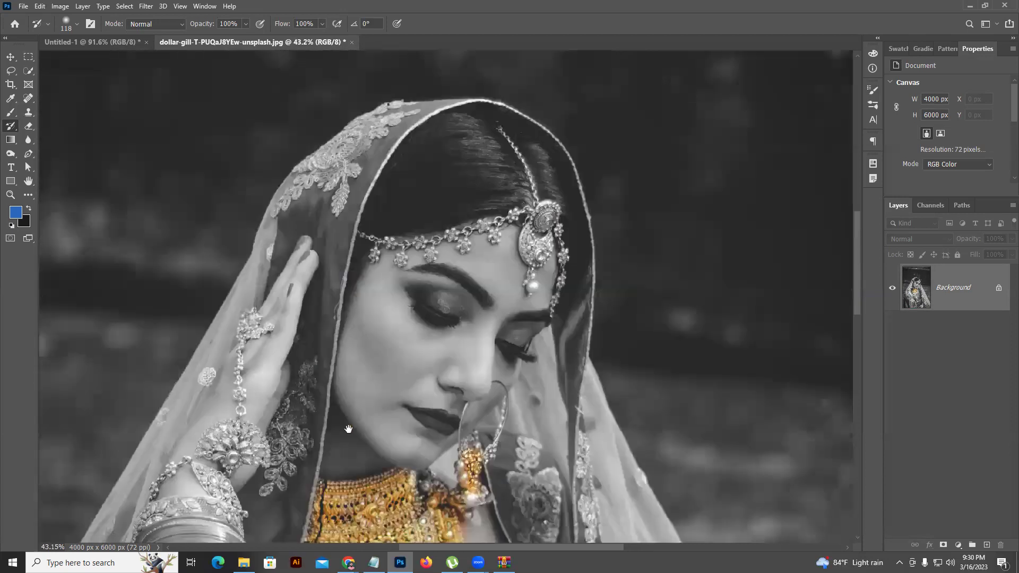
pyautogui.scroll(5, 527, 212)
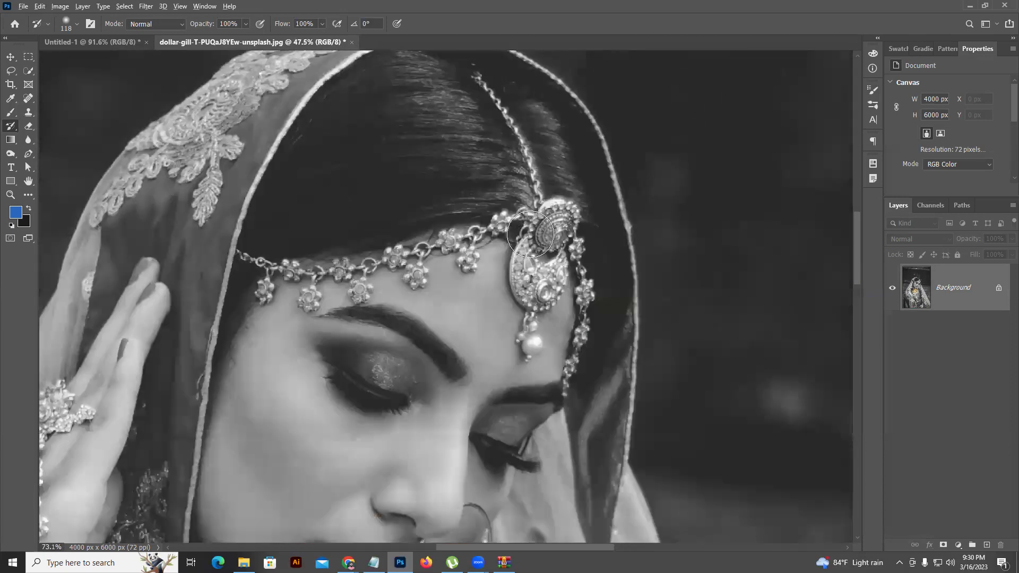
pyautogui.scroll(3, 530, 233)
pyautogui.rightClick(552, 236)
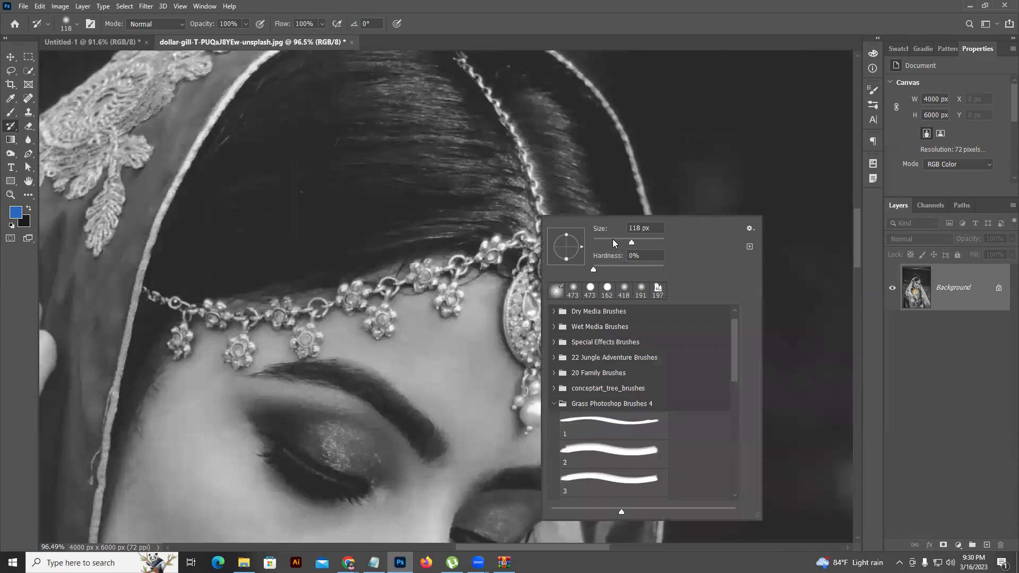
pyautogui.click(488, 256)
pyautogui.moveTo(492, 249)
pyautogui.mouseDown()
pyautogui.moveTo(480, 258)
pyautogui.moveTo(528, 245)
pyautogui.moveTo(523, 239)
pyautogui.moveTo(537, 251)
pyautogui.mouseUp()
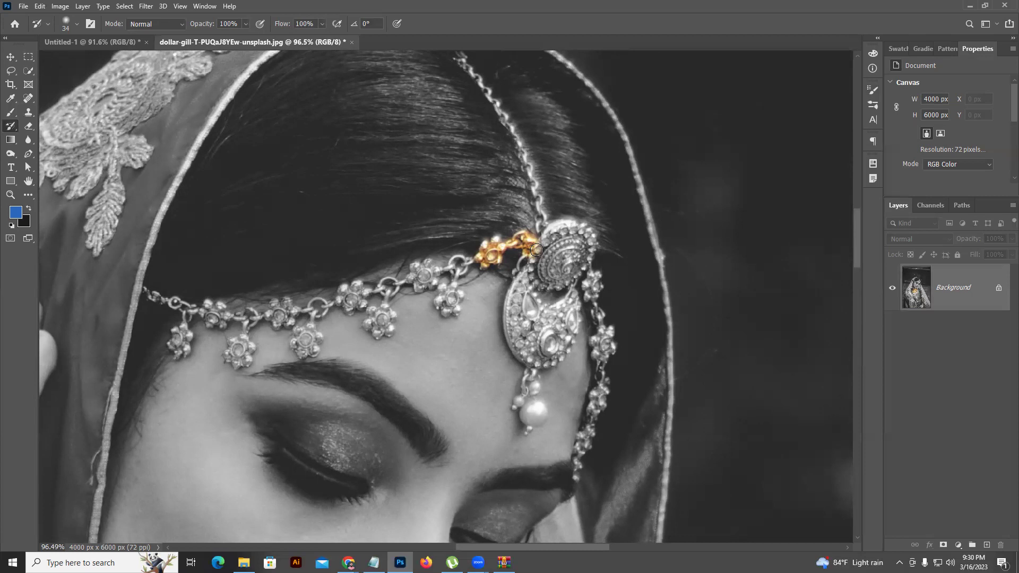
# - Switch to the Spot Healing Brush from the healing tools group
pyautogui.rightClick(11, 126)
pyautogui.click(38, 129)
pyautogui.click(28, 100)
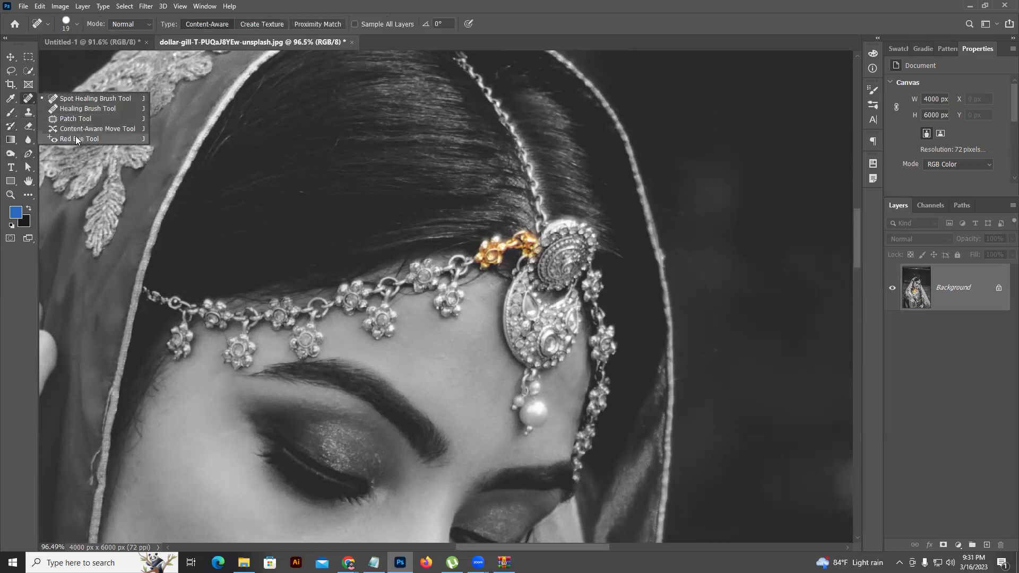
pyautogui.click(68, 98)
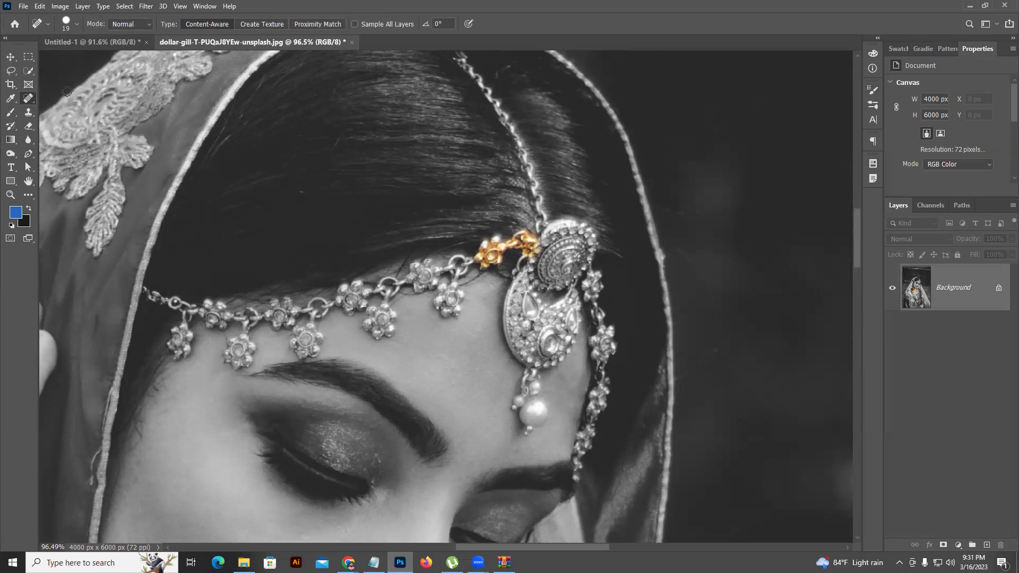
# - Open the acne-face portrait from Graphic design > home work > Class 03
pyautogui.click(24, 6)
pyautogui.click(40, 29)
pyautogui.click(218, 27)
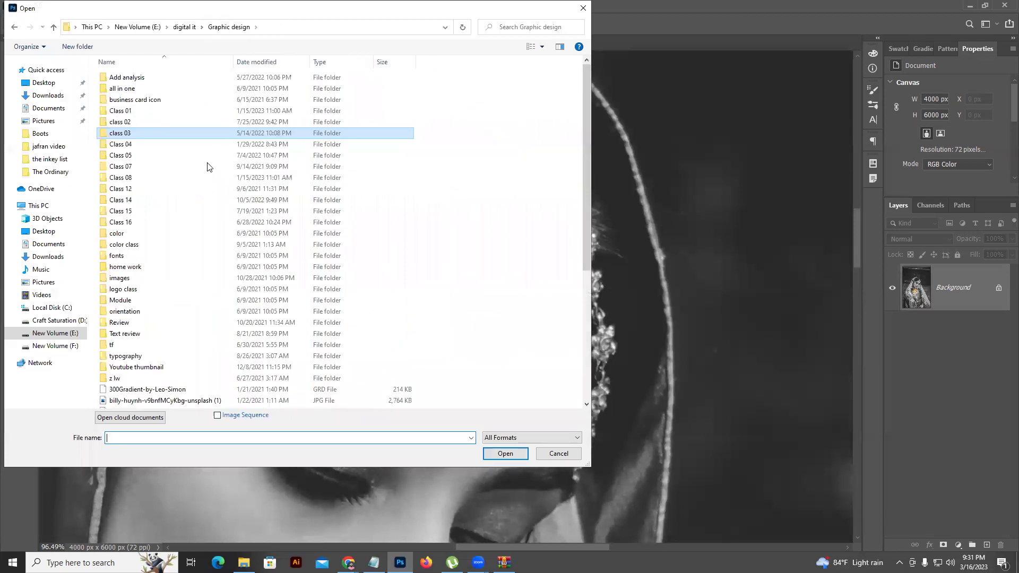
pyautogui.doubleClick(131, 235)
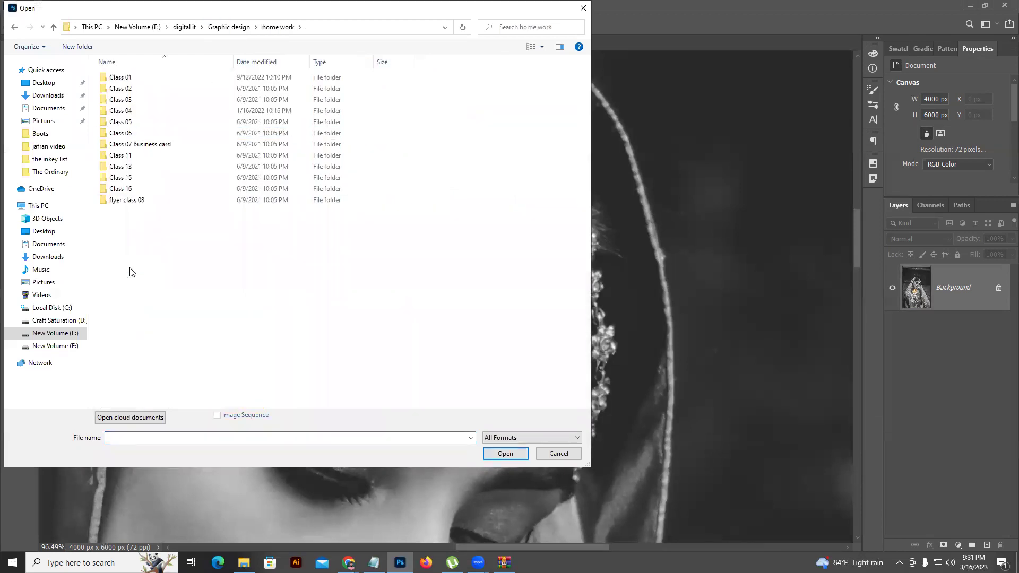
pyautogui.doubleClick(126, 100)
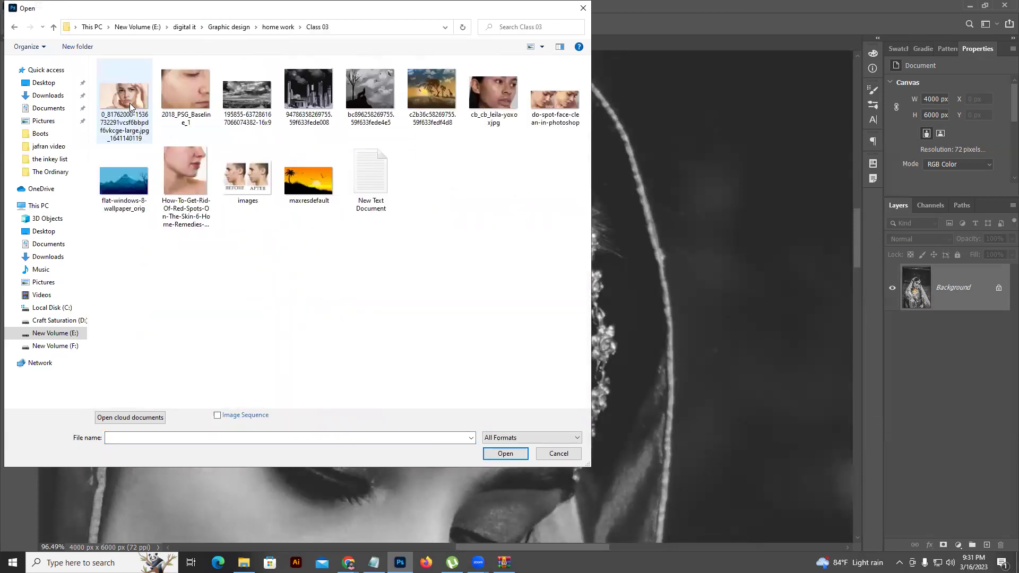
pyautogui.click(142, 105)
pyautogui.click(502, 458)
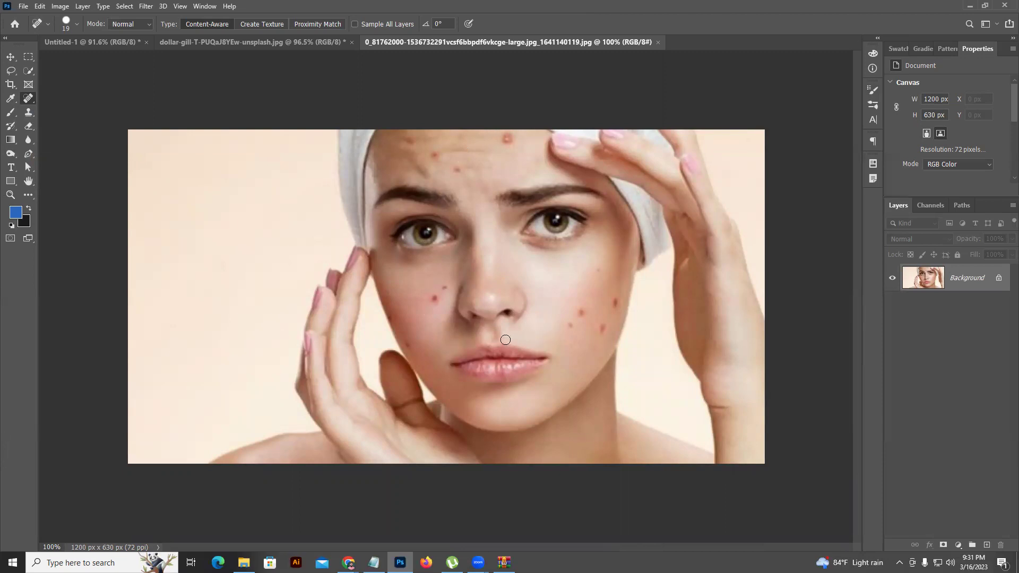
pyautogui.rightClick(27, 101)
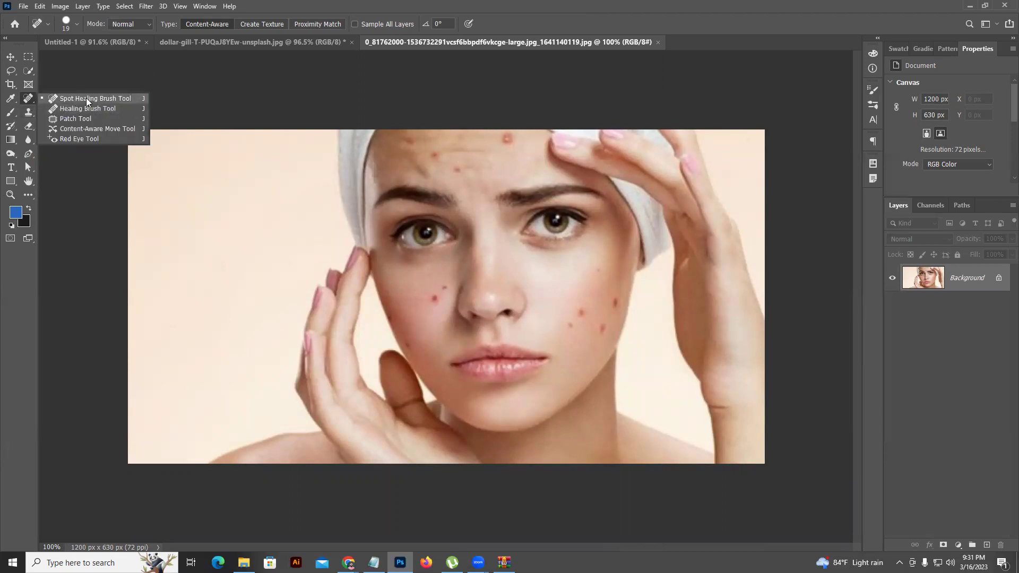
pyautogui.click(86, 98)
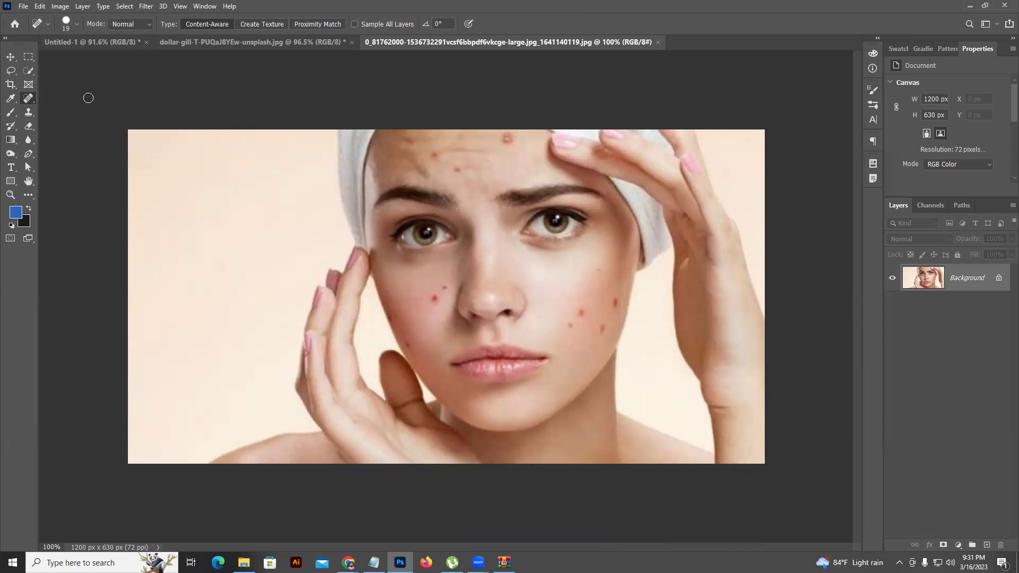
pyautogui.rightClick(475, 159)
pyautogui.click(521, 182)
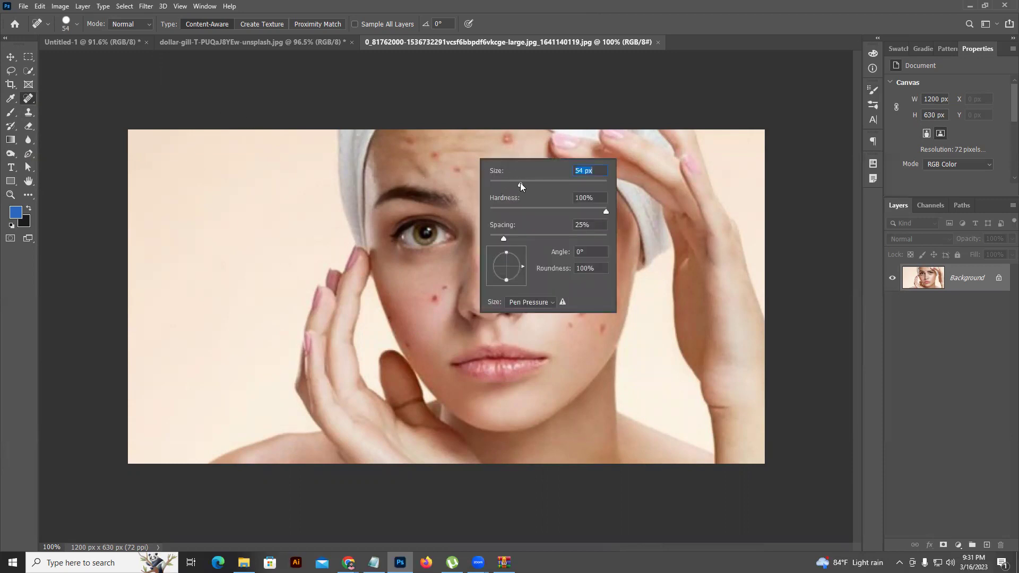
pyautogui.moveTo(514, 185); pyautogui.dragTo(512, 185)
pyautogui.click(505, 141)
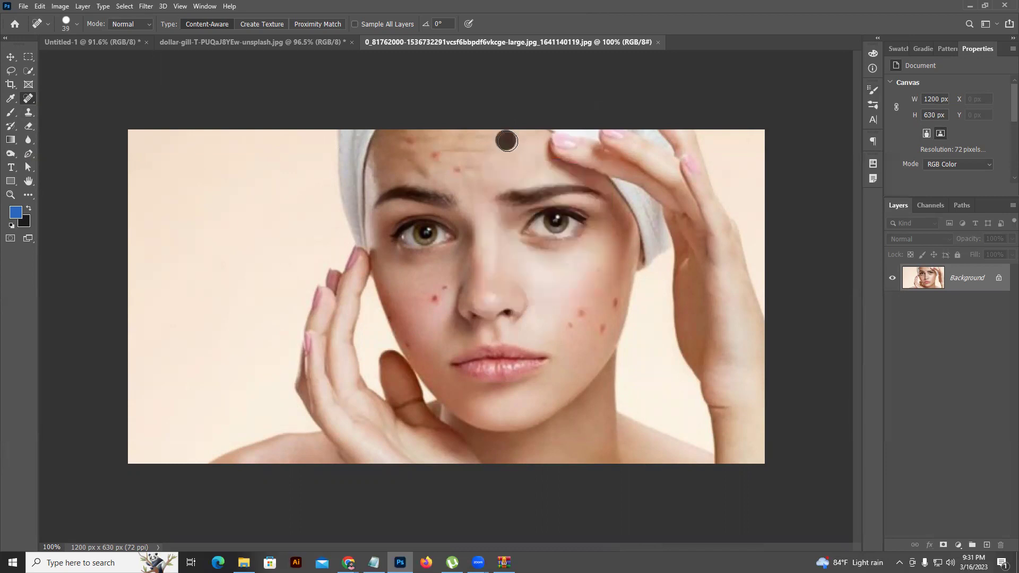
pyautogui.click(456, 169)
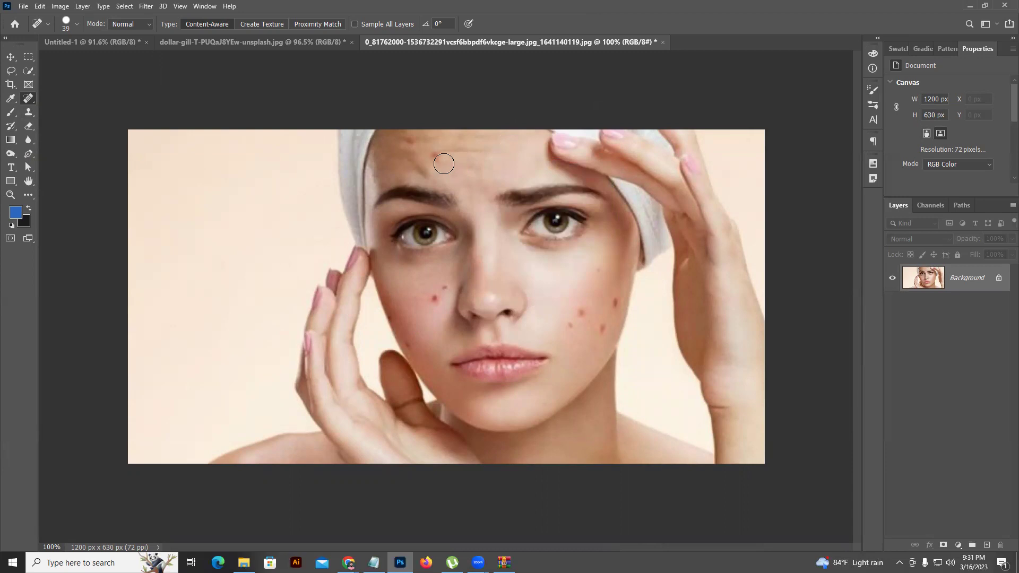
pyautogui.moveTo(430, 158)
pyautogui.mouseDown()
pyautogui.moveTo(417, 167)
pyautogui.moveTo(427, 176)
pyautogui.moveTo(407, 139)
pyautogui.moveTo(412, 155)
pyautogui.moveTo(480, 155)
pyautogui.mouseUp()
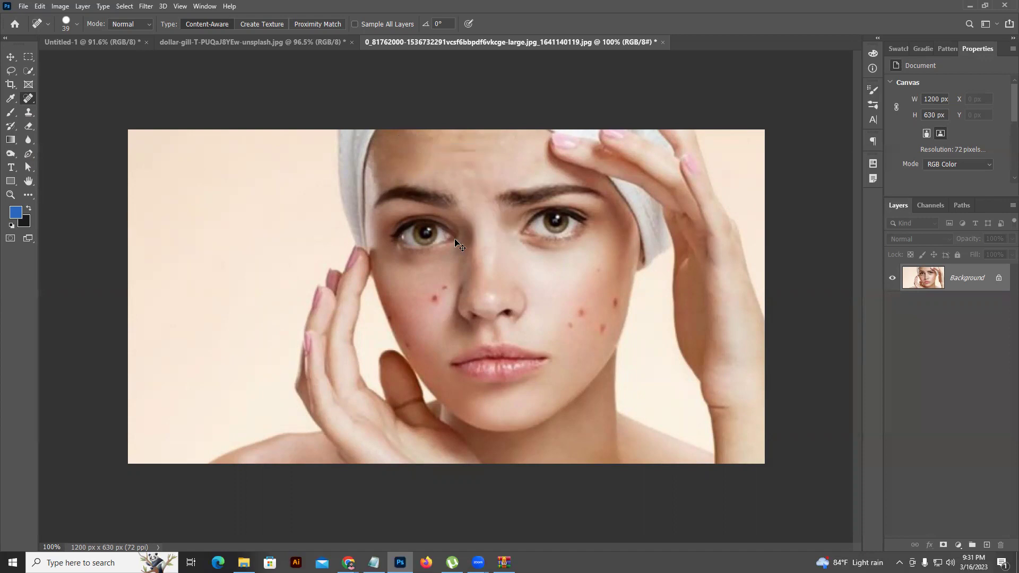
pyautogui.hotkey('ctrl', 'z')
pyautogui.hotkey('ctrl', 'z')
pyautogui.hotkey('ctrl', 'z')
pyautogui.hotkey('ctrl', 'z')
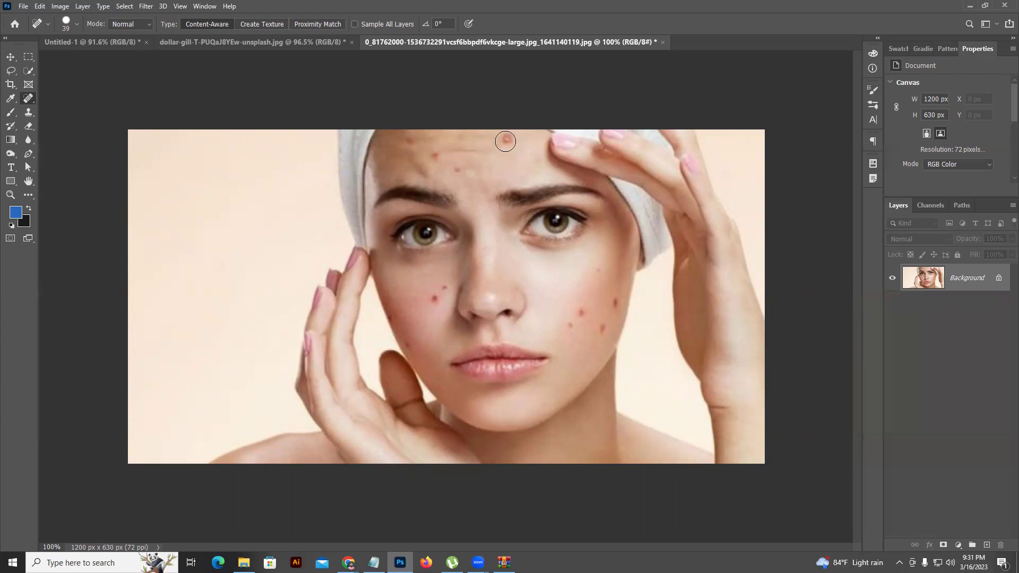
pyautogui.click(442, 287)
pyautogui.click(434, 296)
pyautogui.moveTo(584, 314); pyautogui.dragTo(569, 328)
pyautogui.click(597, 323)
pyautogui.click(598, 329)
pyautogui.click(612, 305)
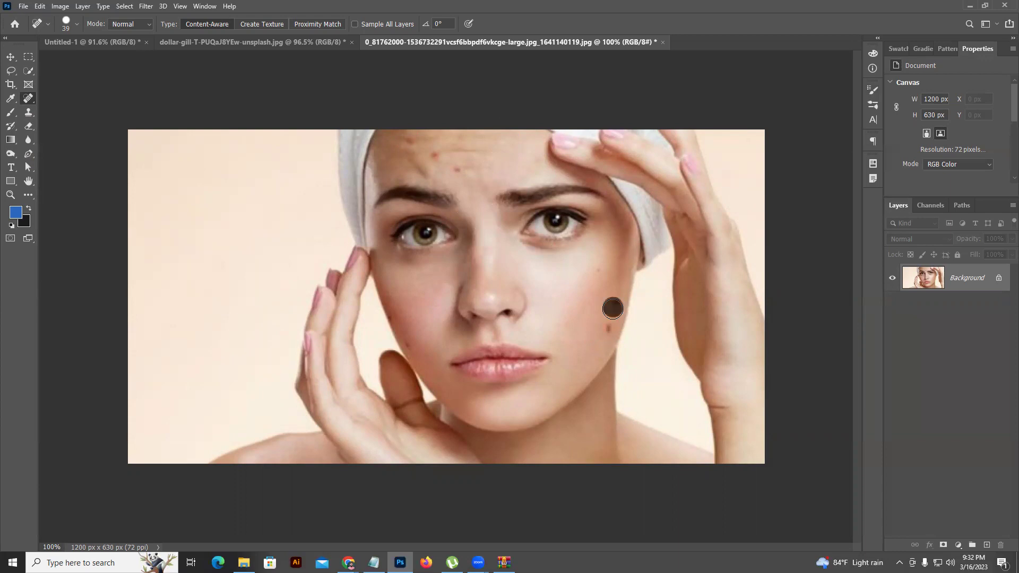
pyautogui.click(604, 330)
pyautogui.click(607, 328)
pyautogui.hotkey('ctrl', 'z')
pyautogui.hotkey('ctrl', 'z')
pyautogui.hotkey('ctrl', 'z')
pyautogui.hotkey('ctrl', 'z')
pyautogui.hotkey('ctrl', 'z')
pyautogui.hotkey('ctrl', 'z')
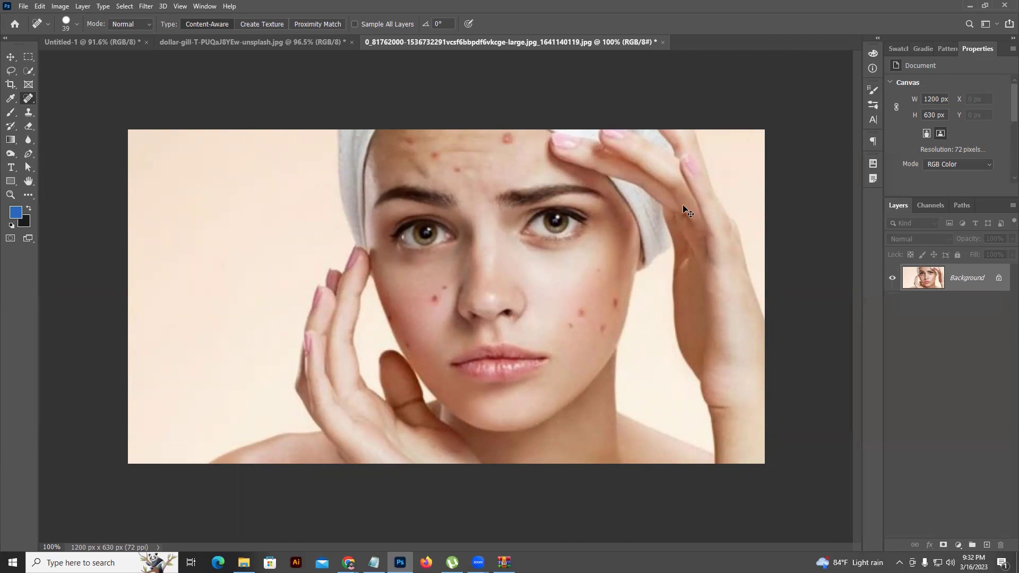
pyautogui.rightClick(27, 104)
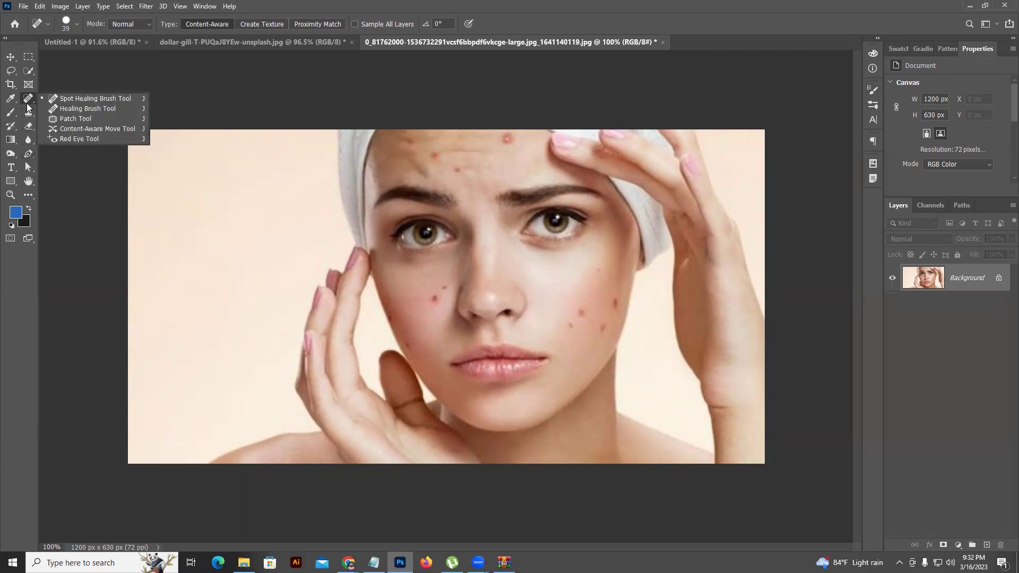
pyautogui.click(71, 111)
pyautogui.rightClick(491, 140)
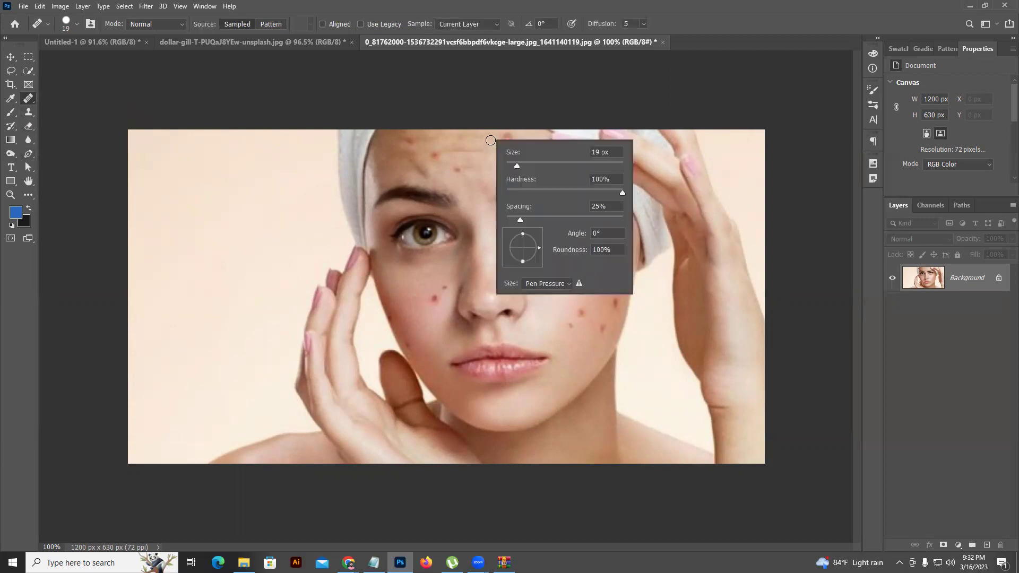
pyautogui.click(530, 164)
pyautogui.click(465, 152)
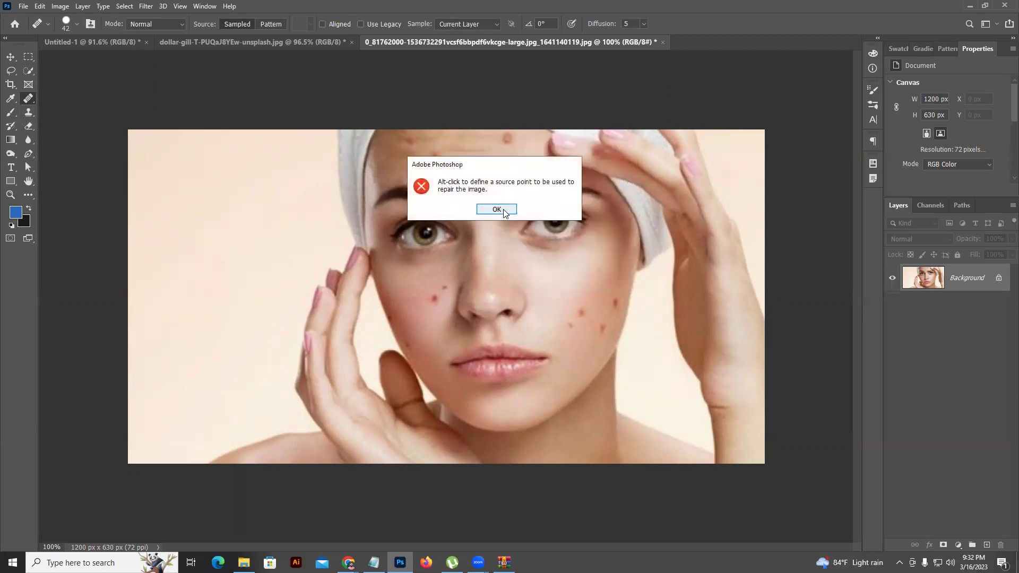
pyautogui.click(496, 210)
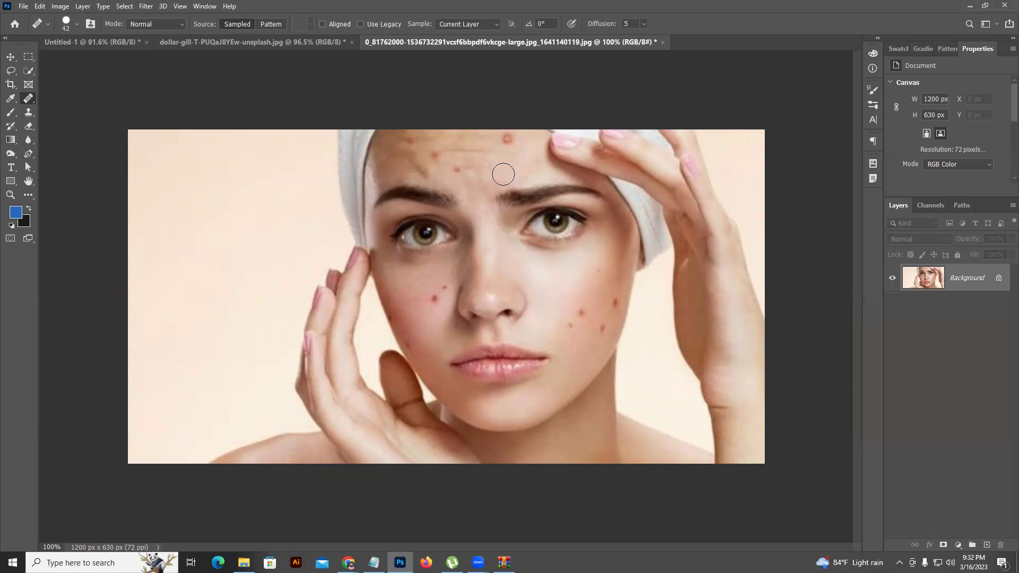
pyautogui.press('alt')
pyautogui.keyDown('alt'); pyautogui.click(502, 163); pyautogui.keyUp('alt')
pyautogui.click(508, 144)
pyautogui.click(508, 143)
pyautogui.hotkey('ctrl', 'z')
pyautogui.press('alt')
pyautogui.keyDown('alt'); pyautogui.click(506, 168); pyautogui.keyUp('alt')
pyautogui.click(506, 135)
pyautogui.press('alt')
pyautogui.click(456, 146)
pyautogui.press('alt')
pyautogui.keyDown('alt'); pyautogui.click(478, 188); pyautogui.keyUp('alt')
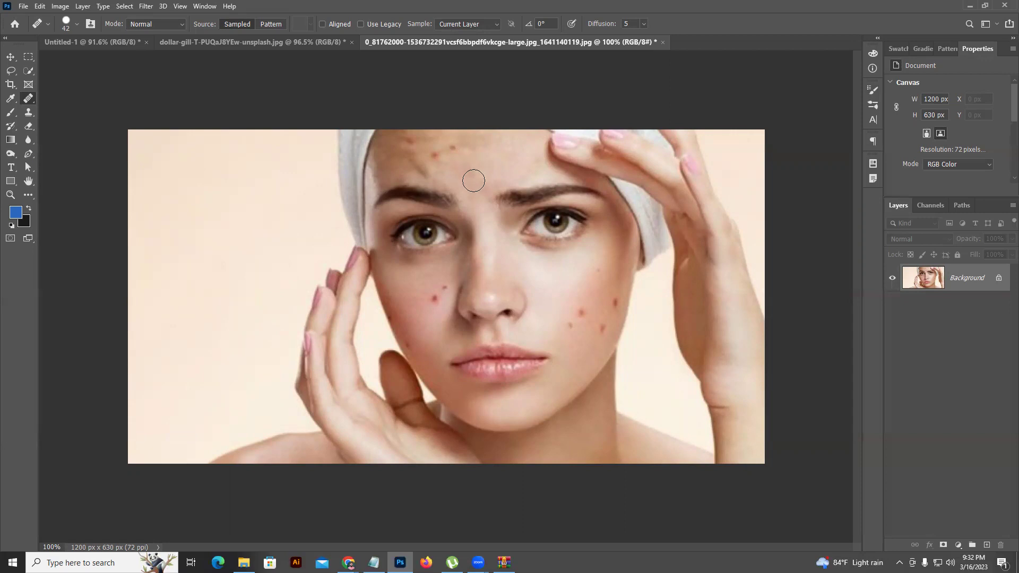
pyautogui.click(461, 226)
pyautogui.click(432, 304)
pyautogui.click(438, 293)
pyautogui.click(583, 308)
pyautogui.click(571, 326)
pyautogui.keyDown('alt'); pyautogui.click(574, 307); pyautogui.keyUp('alt')
pyautogui.click(597, 329)
pyautogui.click(613, 298)
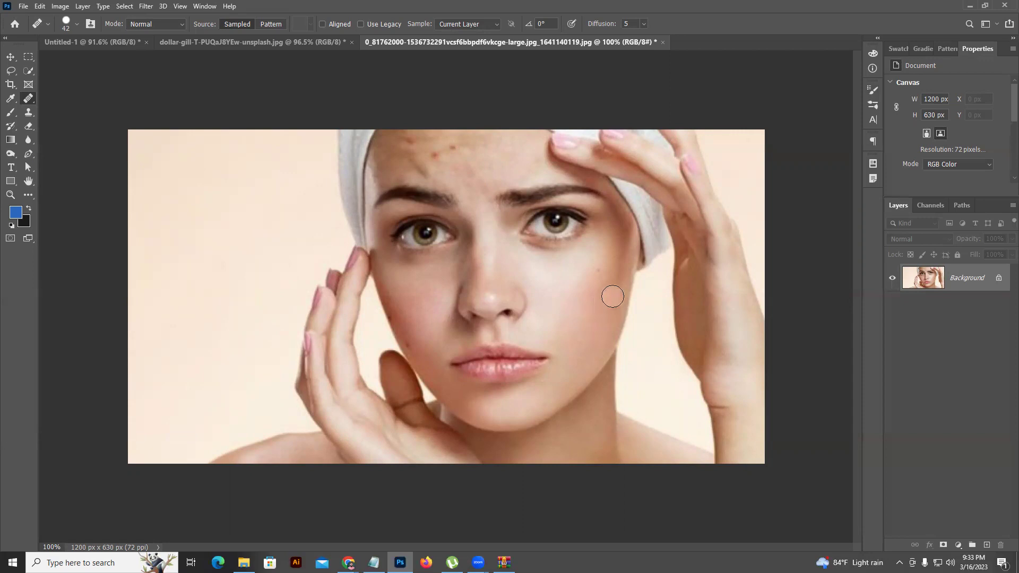
pyautogui.click(554, 323)
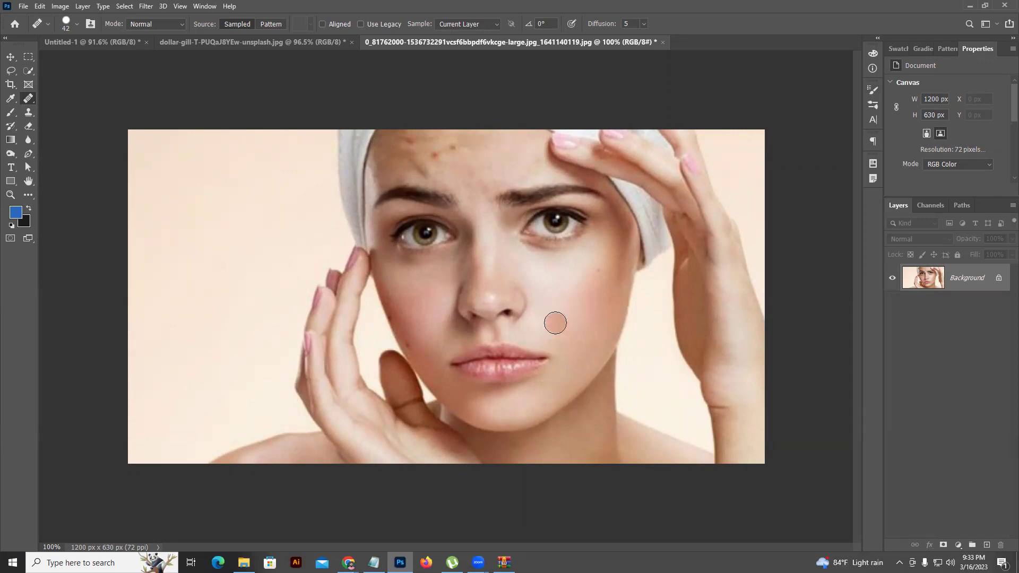
pyautogui.hotkey('ctrl', 'z')
pyautogui.hotkey('ctrl', 'z')
pyautogui.hotkey('ctrl', 'z')
pyautogui.hotkey('ctrl', 'z')
pyautogui.hotkey('ctrl', 'z')
pyautogui.hotkey('ctrl', 'z')
pyautogui.hotkey('ctrl', 'z')
pyautogui.hotkey('ctrl', 'z')
pyautogui.hotkey('ctrl', 'z')
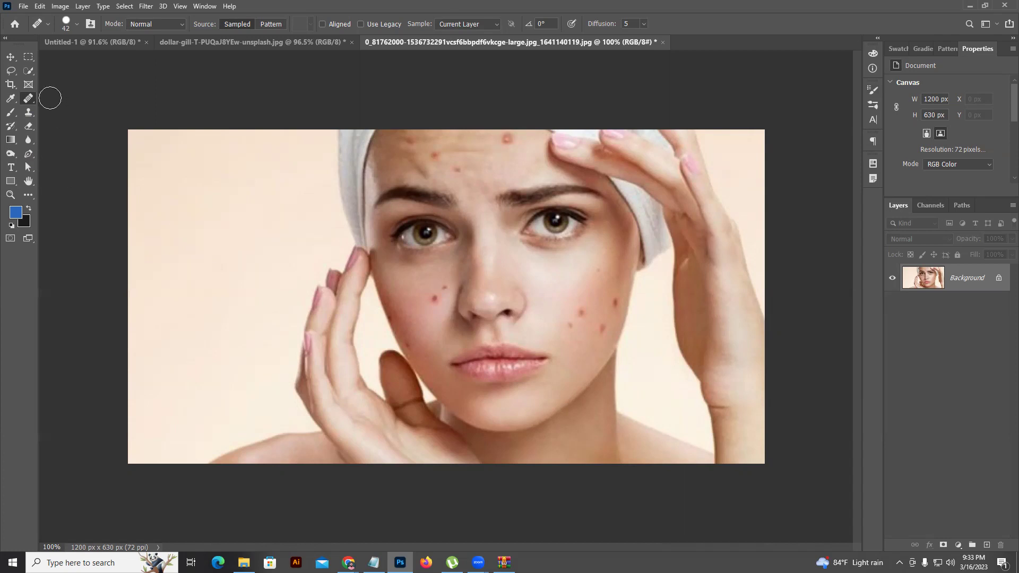
pyautogui.rightClick(33, 101)
pyautogui.click(75, 118)
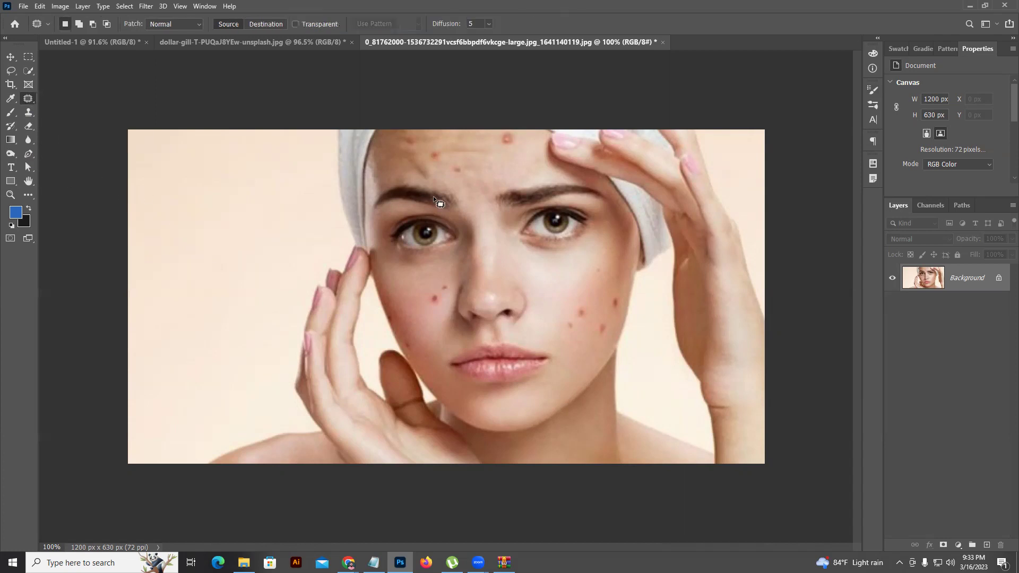
pyautogui.moveTo(422, 307)
pyautogui.mouseDown()
pyautogui.moveTo(450, 296)
pyautogui.moveTo(421, 292)
pyautogui.mouseUp()
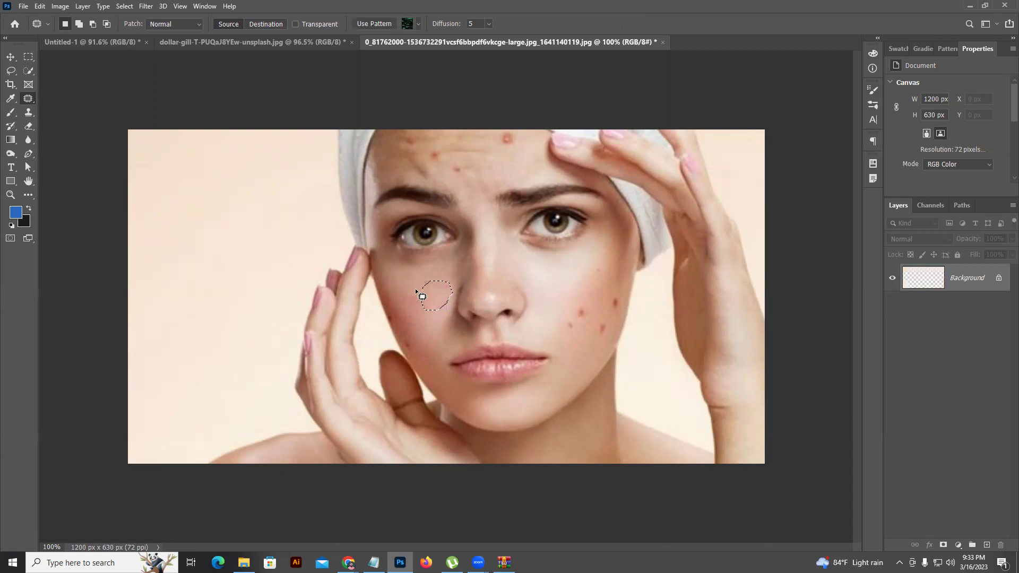
pyautogui.hotkey('ctrl', 'd')
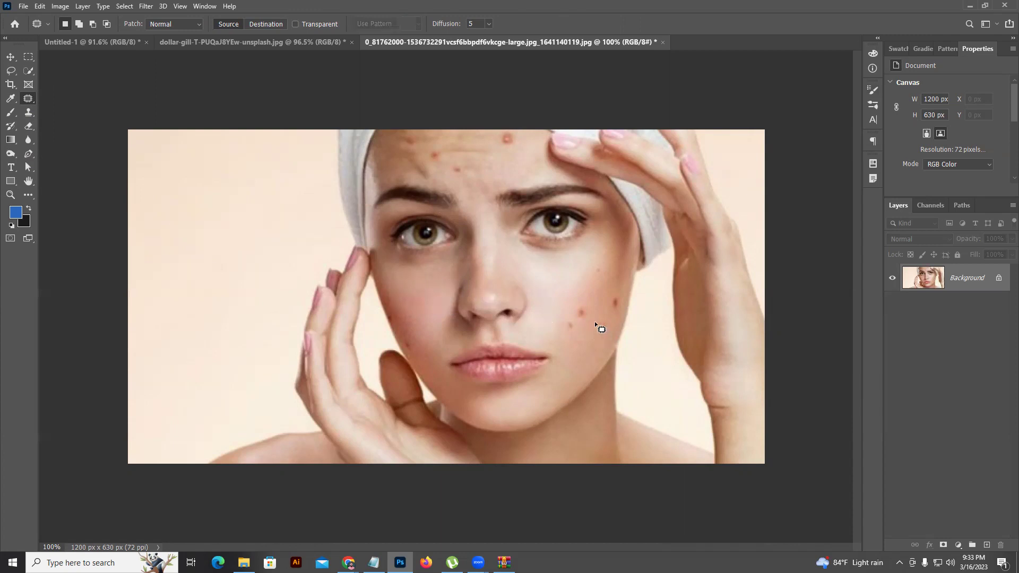
pyautogui.moveTo(563, 322)
pyautogui.mouseDown()
pyautogui.moveTo(579, 333)
pyautogui.moveTo(594, 314)
pyautogui.moveTo(578, 297)
pyautogui.moveTo(603, 337)
pyautogui.moveTo(609, 320)
pyautogui.moveTo(603, 334)
pyautogui.moveTo(587, 316)
pyautogui.moveTo(619, 301)
pyautogui.moveTo(614, 294)
pyautogui.mouseUp()
pyautogui.hotkey('ctrl', 'd')
pyautogui.hotkey('ctrl', 'd')
pyautogui.moveTo(509, 130)
pyautogui.mouseDown()
pyautogui.moveTo(505, 155)
pyautogui.moveTo(519, 147)
pyautogui.moveTo(524, 160)
pyautogui.mouseUp()
pyautogui.hotkey('ctrl', 'd')
pyautogui.hotkey('ctrl', 'z')
pyautogui.hotkey('ctrl', 'z')
pyautogui.hotkey('ctrl', 'z')
pyautogui.hotkey('ctrl', 'z')
pyautogui.hotkey('ctrl', 'z')
pyautogui.hotkey('ctrl', 'z')
pyautogui.hotkey('ctrl', 'z')
pyautogui.hotkey('ctrl', 'z')
pyautogui.hotkey('ctrl', 'z')
pyautogui.hotkey('ctrl', 'z')
pyautogui.hotkey('ctrl', 'z')
pyautogui.hotkey('ctrl', 'z')
pyautogui.hotkey('ctrl', 'z')
pyautogui.hotkey('ctrl', 'z')
pyautogui.hotkey('ctrl', 'z')
pyautogui.hotkey('ctrl', 'z')
# - Use the Content-Aware Move Tool to shift two cheek blemishes slightly, then deselect
pyautogui.rightClick(31, 102)
pyautogui.click(91, 128)
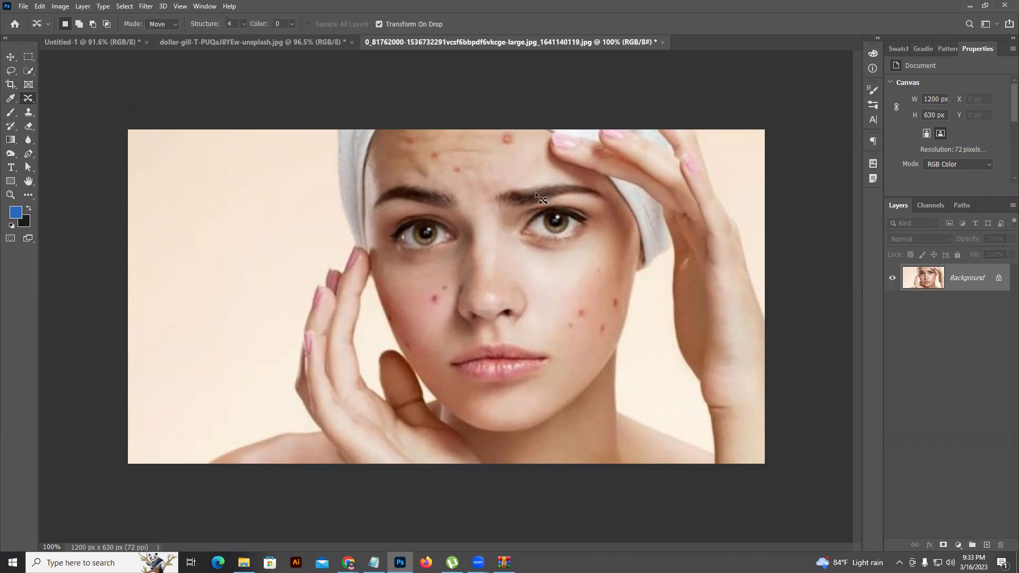
pyautogui.moveTo(447, 280)
pyautogui.mouseDown()
pyautogui.moveTo(432, 303)
pyautogui.moveTo(447, 305)
pyautogui.moveTo(422, 296)
pyautogui.mouseUp()
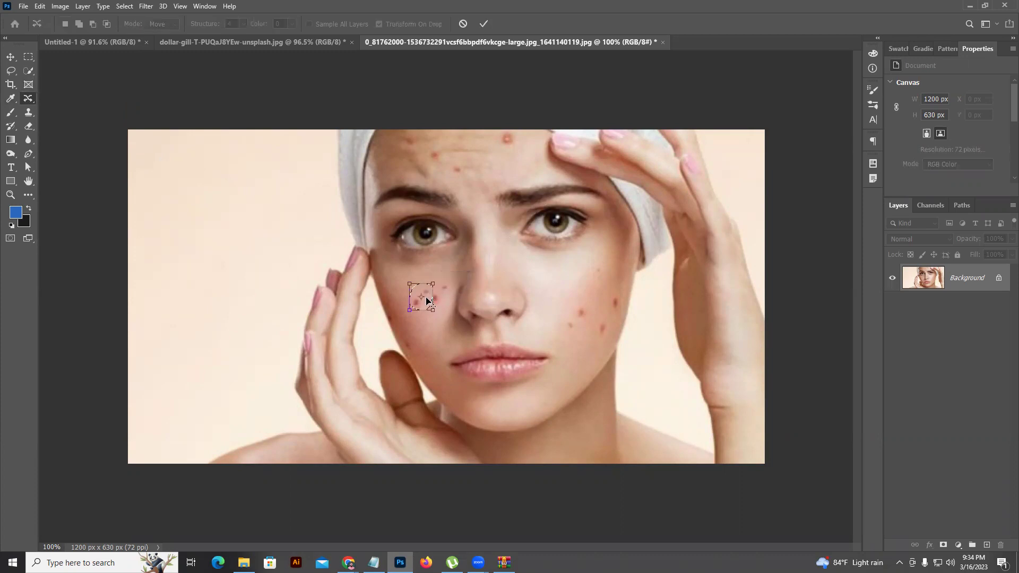
pyautogui.click(484, 24)
pyautogui.moveTo(600, 300)
pyautogui.mouseDown()
pyautogui.moveTo(582, 301)
pyautogui.moveTo(568, 330)
pyautogui.moveTo(573, 309)
pyautogui.mouseUp()
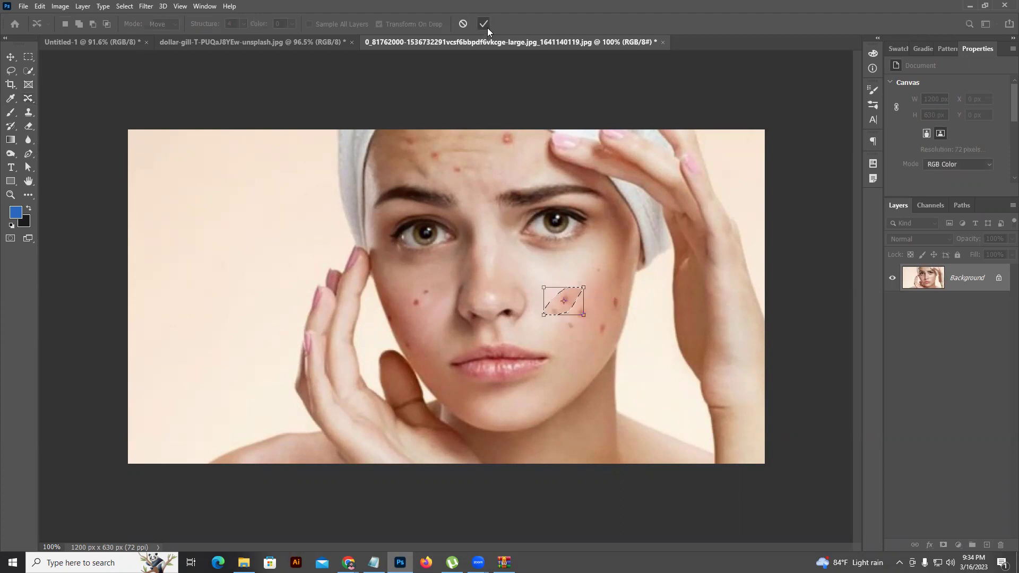
pyautogui.click(486, 26)
pyautogui.hotkey('ctrl', 'd')
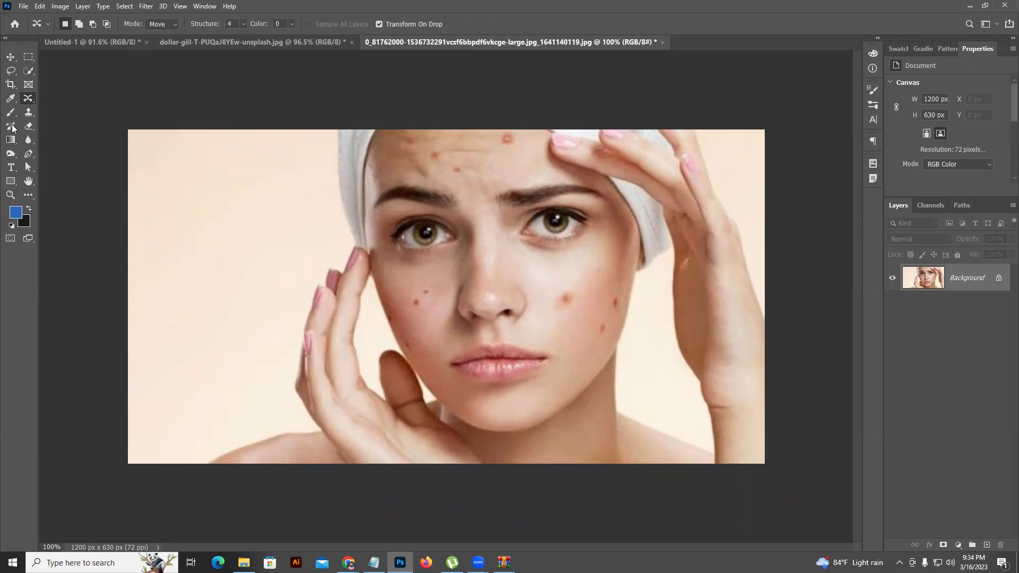
# - Pick the Red Eye tool and browse to the Graphic design > class 03 folder
pyautogui.rightClick(28, 99)
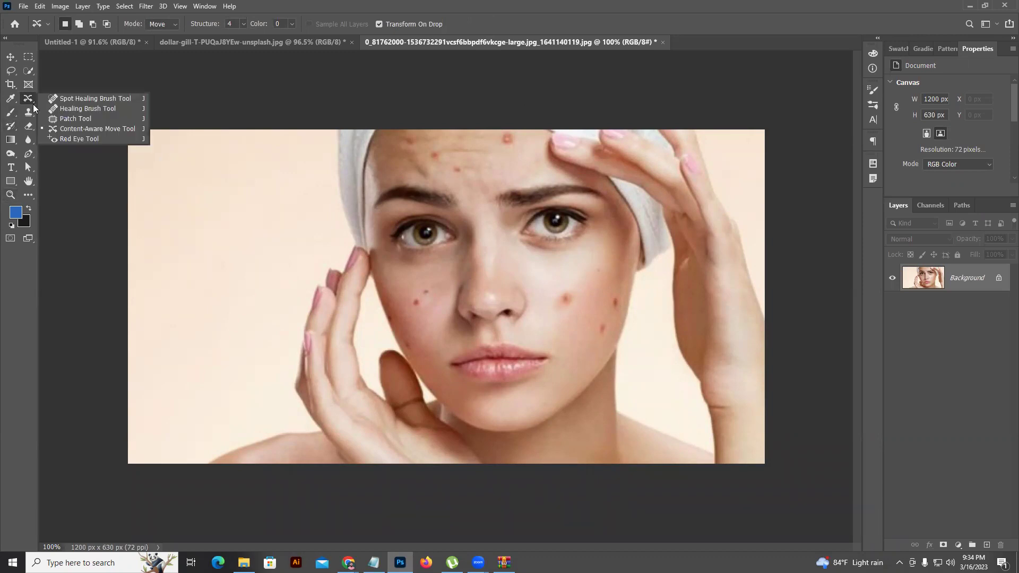
pyautogui.click(63, 141)
pyautogui.click(25, 6)
pyautogui.click(34, 27)
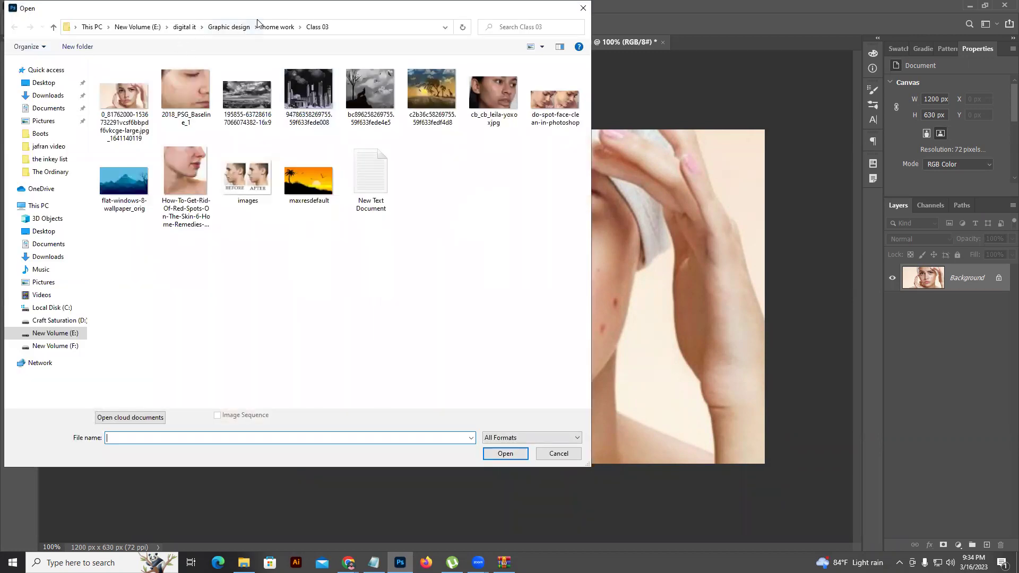
pyautogui.click(268, 26)
pyautogui.click(234, 28)
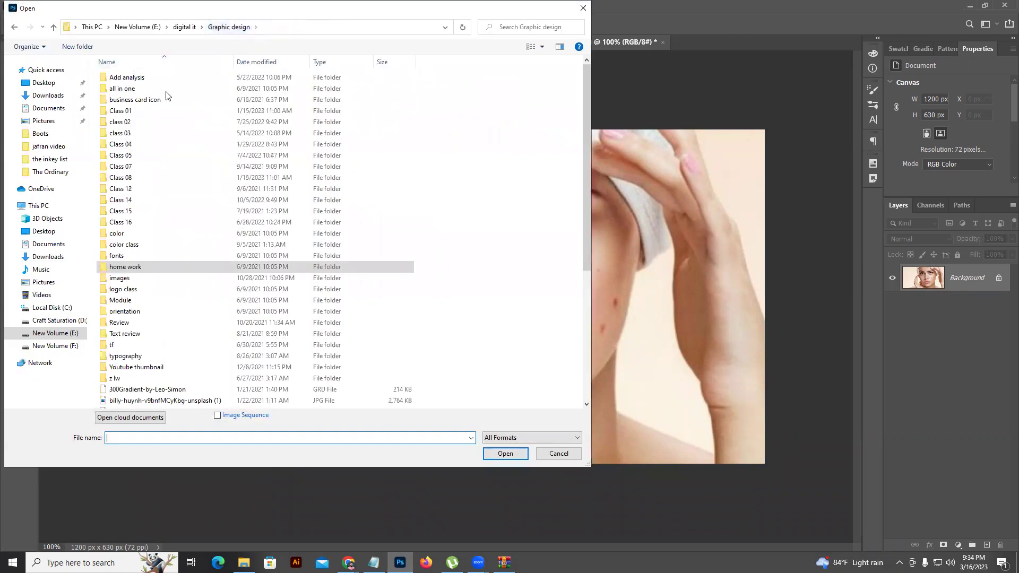
pyautogui.doubleClick(310, 134)
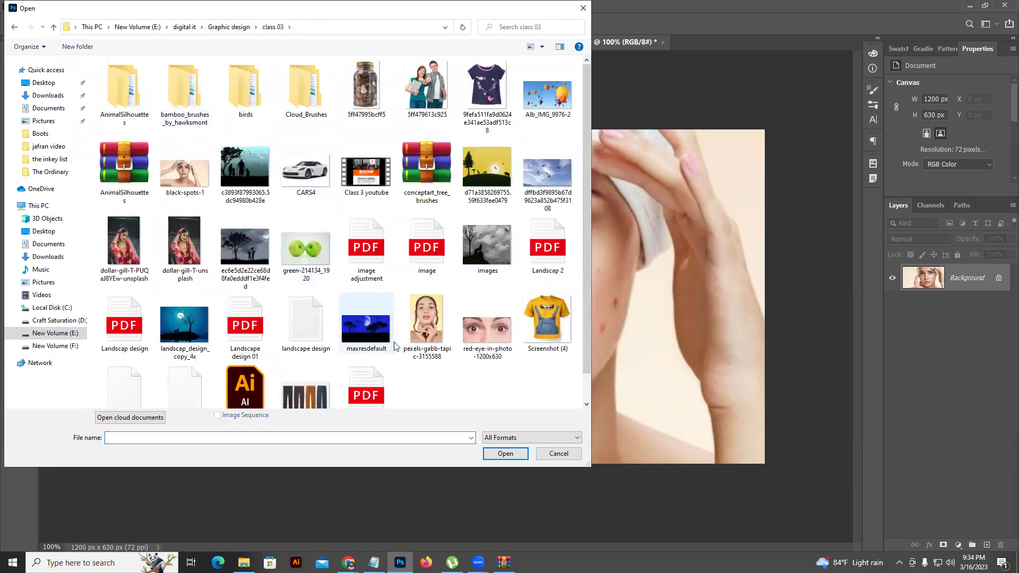
# - Open red-eye-in-photo-1200x630 and darken both red pupils to natural black
pyautogui.click(493, 336)
pyautogui.click(502, 458)
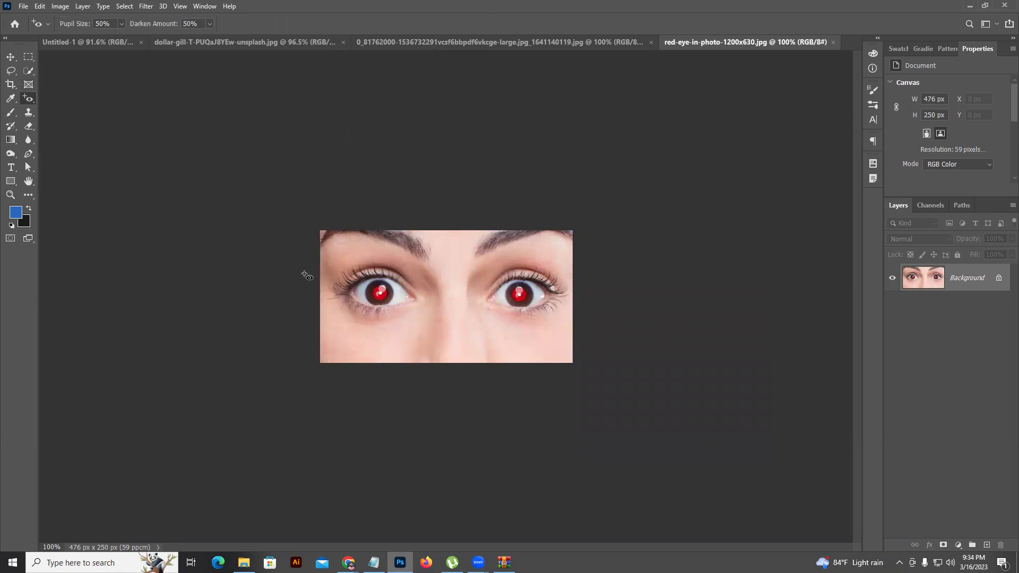
pyautogui.click(380, 293)
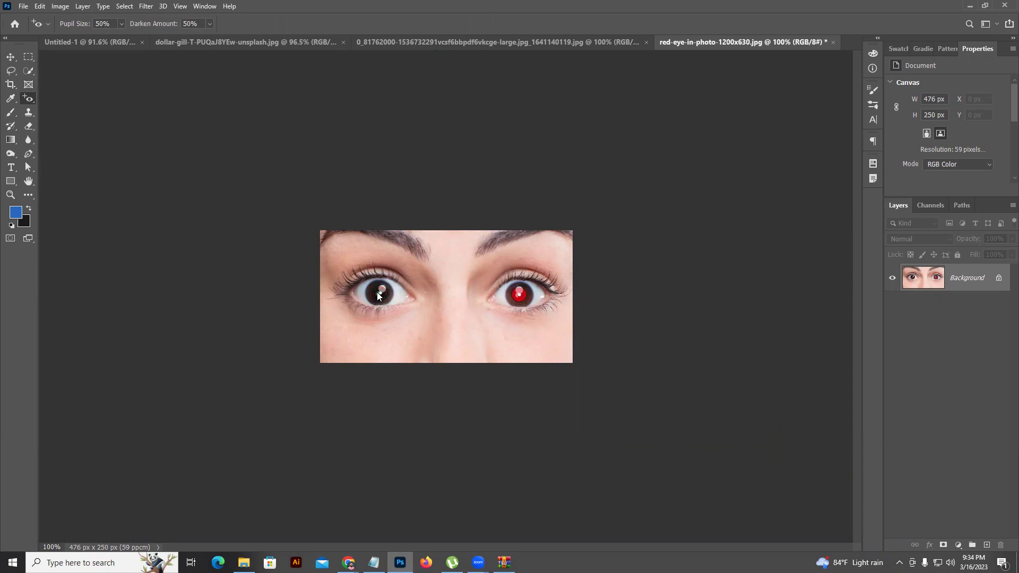
pyautogui.click(524, 295)
# - Bring up Chrome's Facebook tab and close the Messenger popup over the Class 03 syllabus photo
pyautogui.moveTo(348, 563)
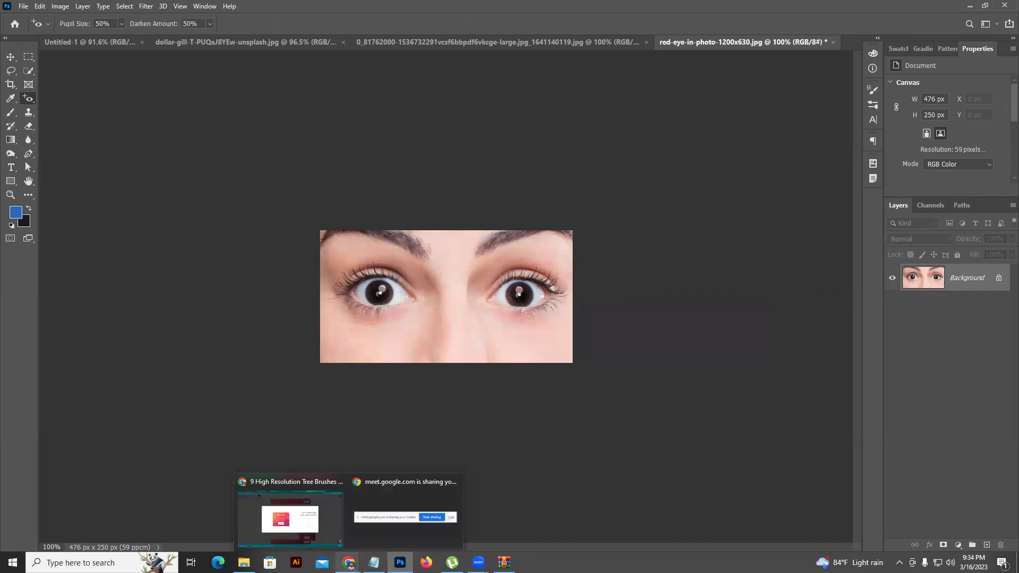
pyautogui.click(303, 528)
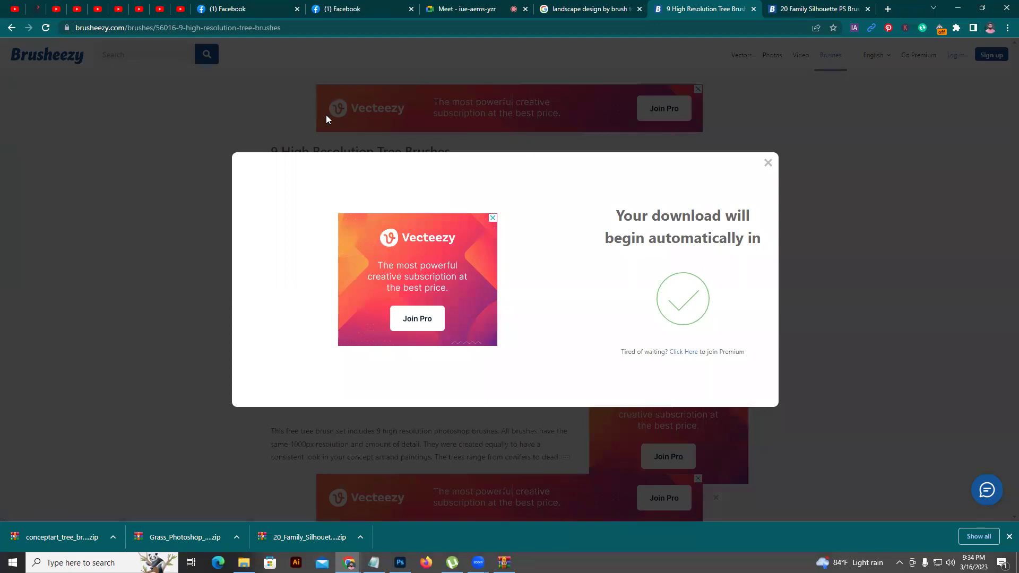
pyautogui.click(339, 6)
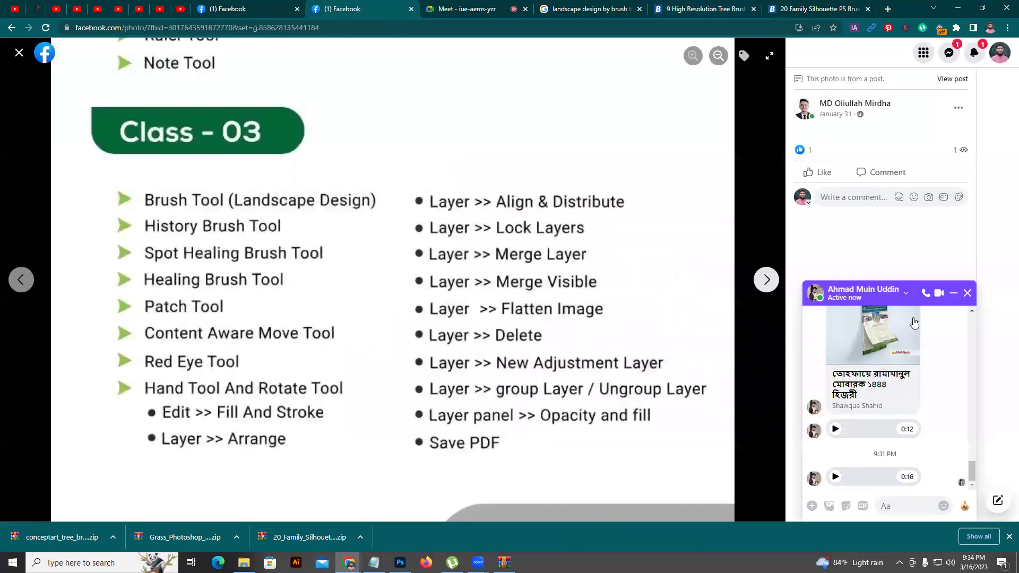
pyautogui.click(963, 297)
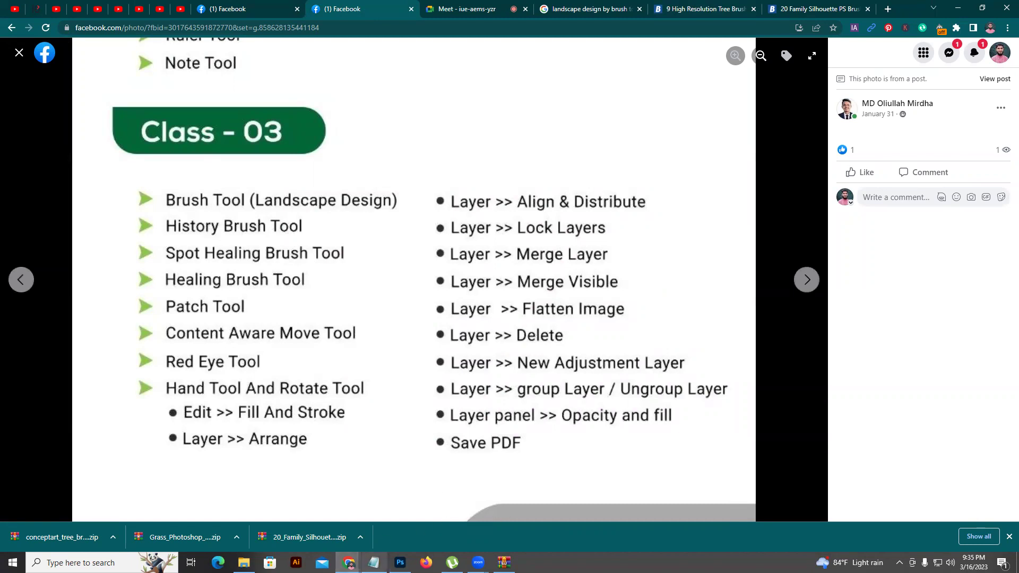
# - Return to the acne portrait in Photoshop, zoom in and pan around her face
pyautogui.moveTo(400, 562)
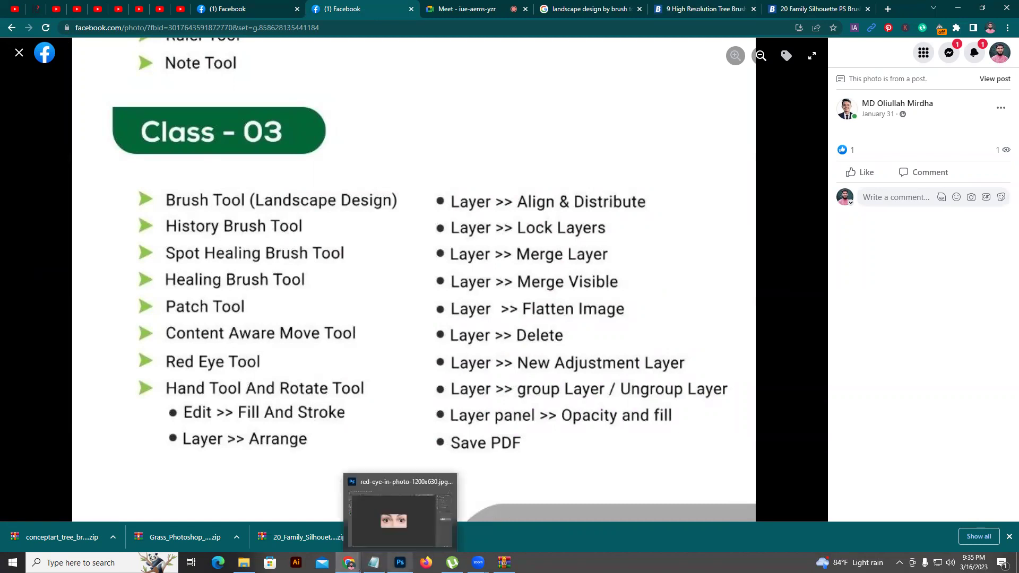
pyautogui.click(400, 517)
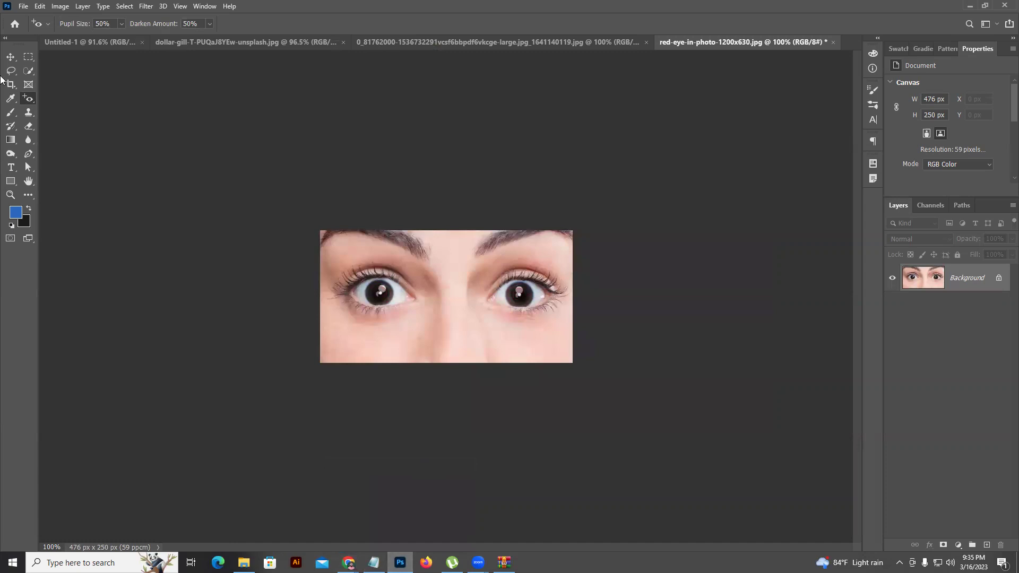
pyautogui.click(416, 37)
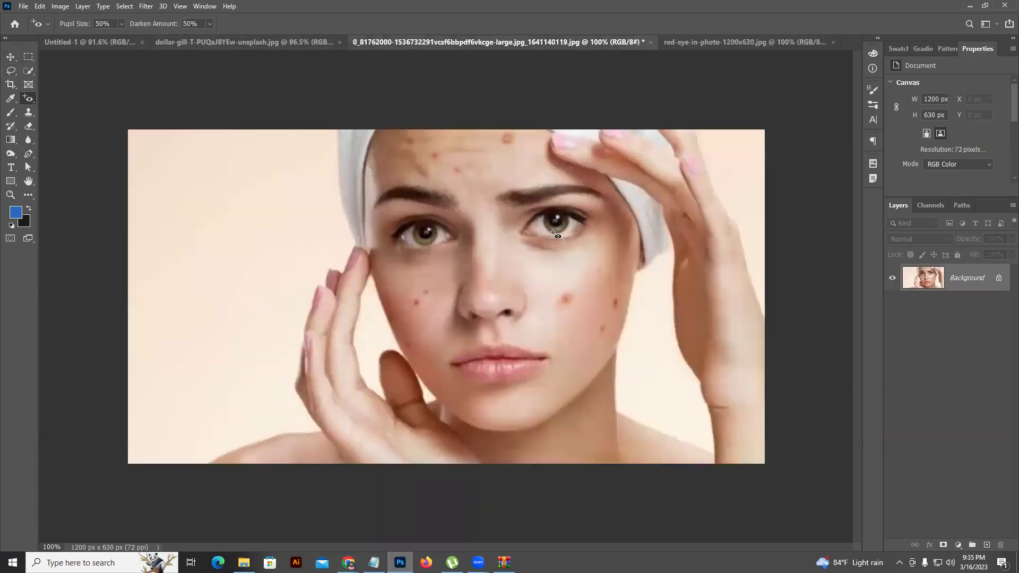
pyautogui.scroll(5, 553, 233)
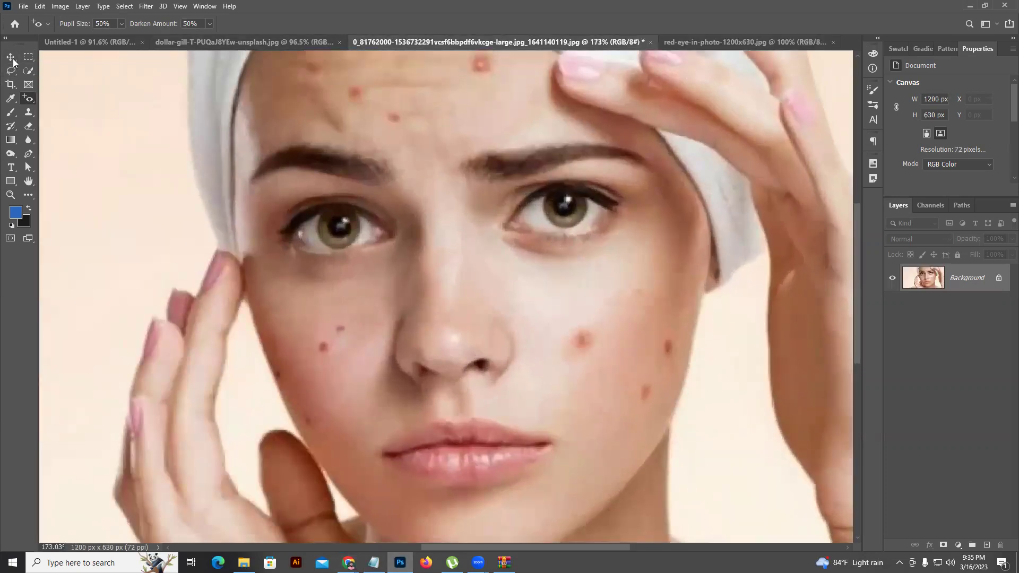
pyautogui.click(11, 57)
pyautogui.moveTo(456, 159); pyautogui.dragTo(438, 232)
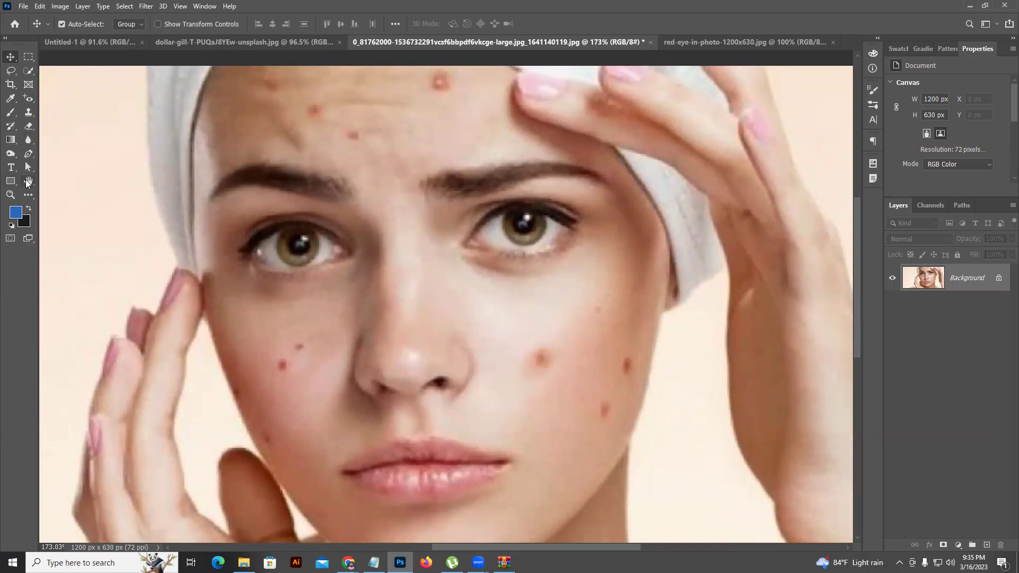
pyautogui.click(29, 181)
pyautogui.moveTo(411, 175); pyautogui.dragTo(531, 139)
pyautogui.moveTo(325, 135); pyautogui.dragTo(32, 194)
pyautogui.moveTo(549, 242); pyautogui.dragTo(576, 250)
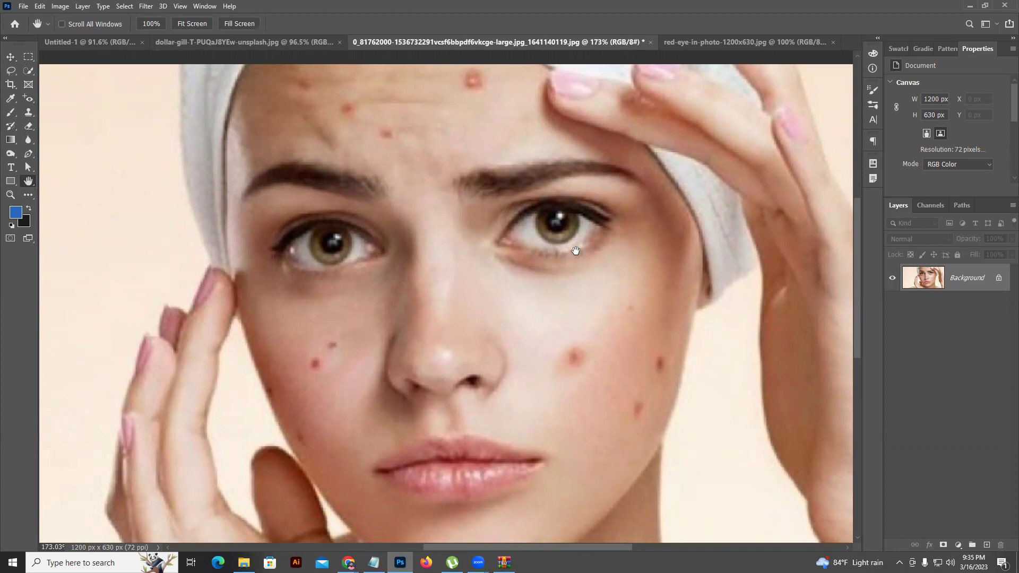
# - Try the Rotate View tool on the canvas and dismiss the OpenGL error
pyautogui.click(9, 57)
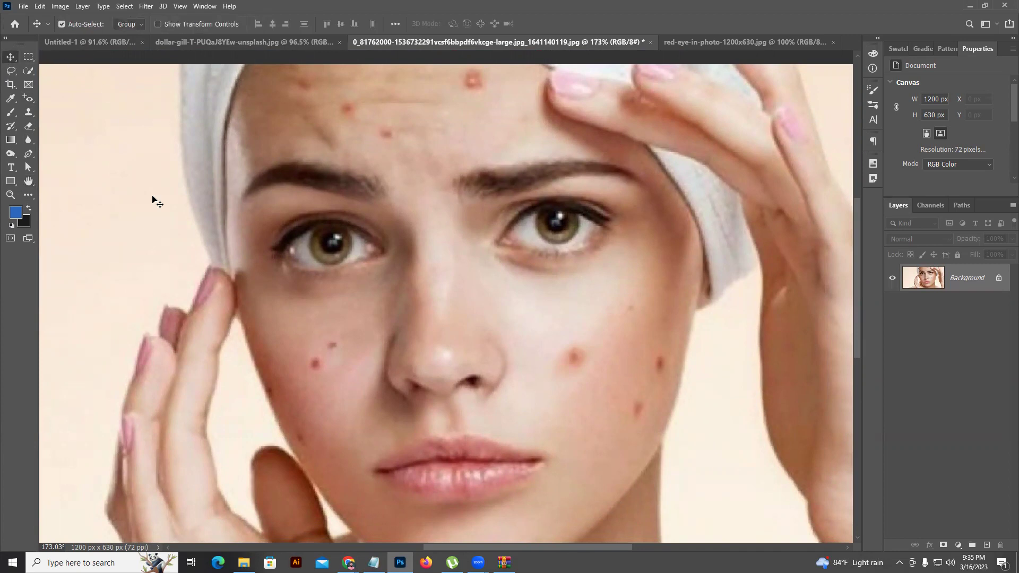
pyautogui.click(30, 182)
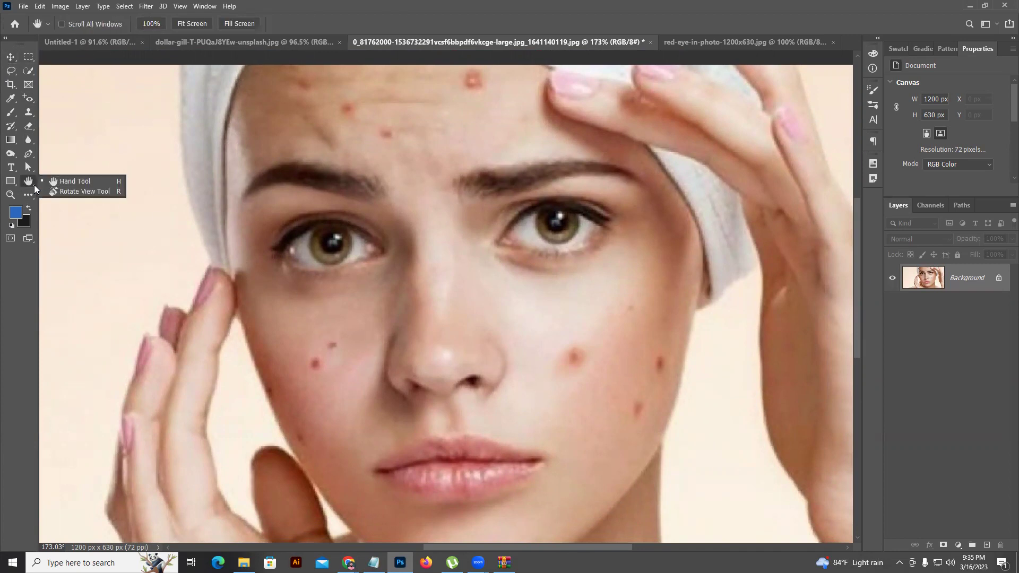
pyautogui.click(53, 192)
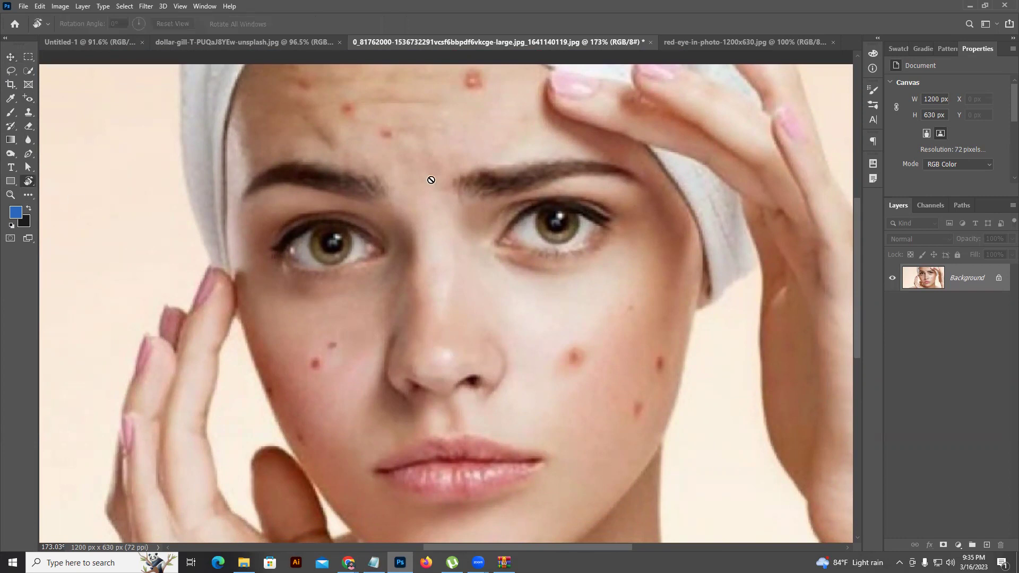
pyautogui.click(515, 139)
pyautogui.click(508, 208)
# - Unlock the Background into Layer 0 and browse the tool presets list
pyautogui.click(1000, 280)
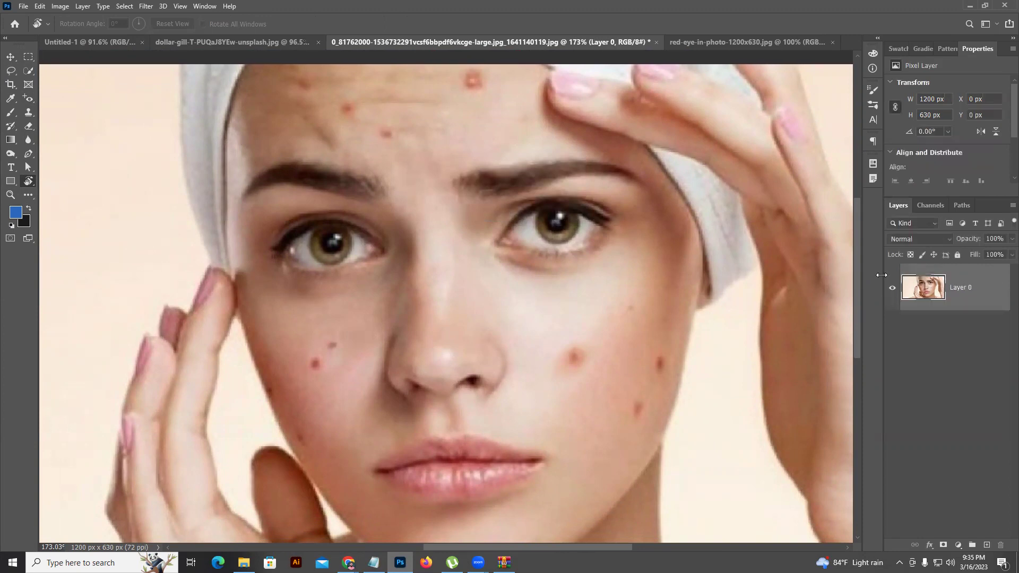
pyautogui.click(42, 21)
pyautogui.click(40, 25)
pyautogui.click(40, 24)
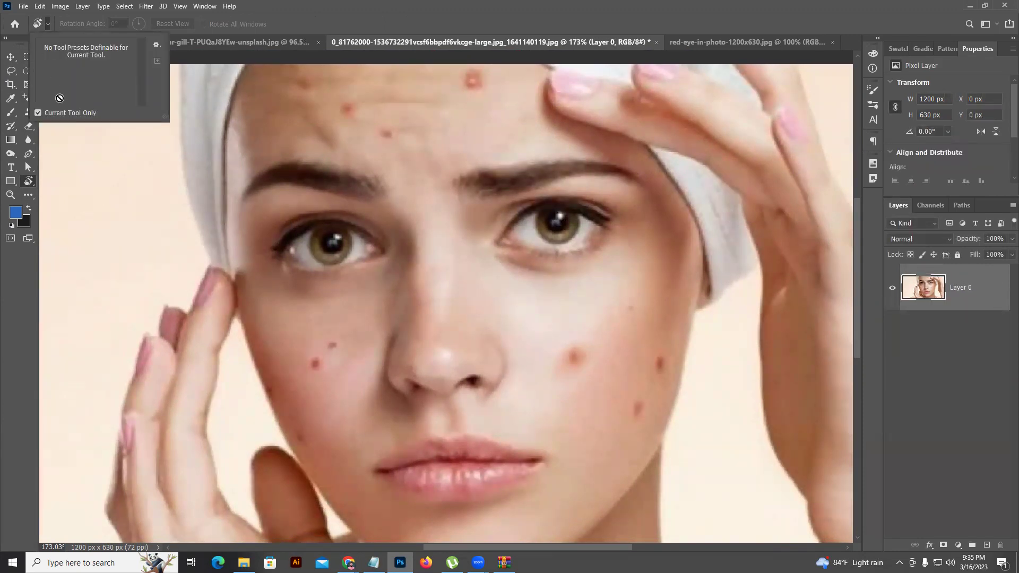
pyautogui.click(65, 112)
pyautogui.click(358, 195)
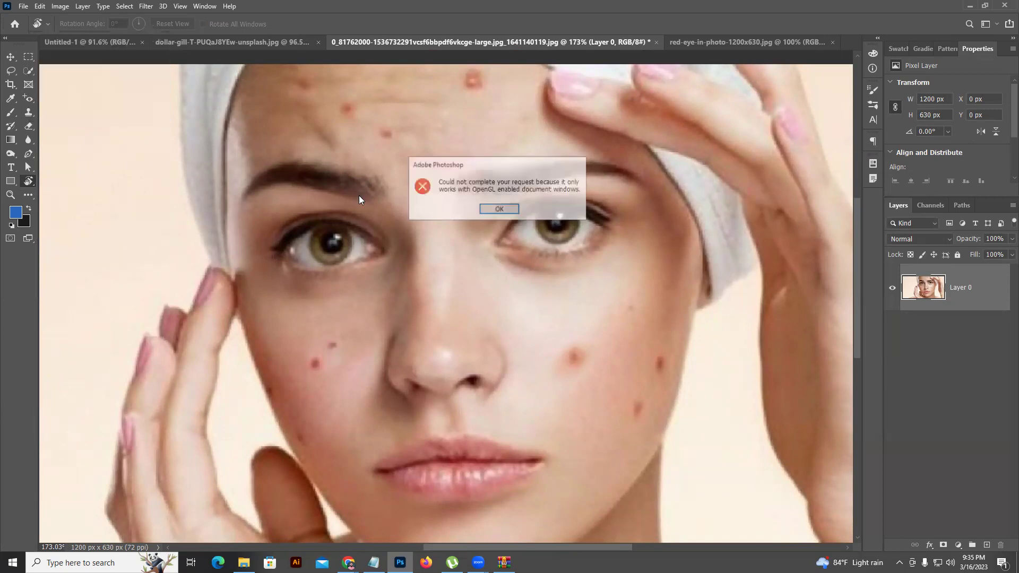
pyautogui.click(499, 208)
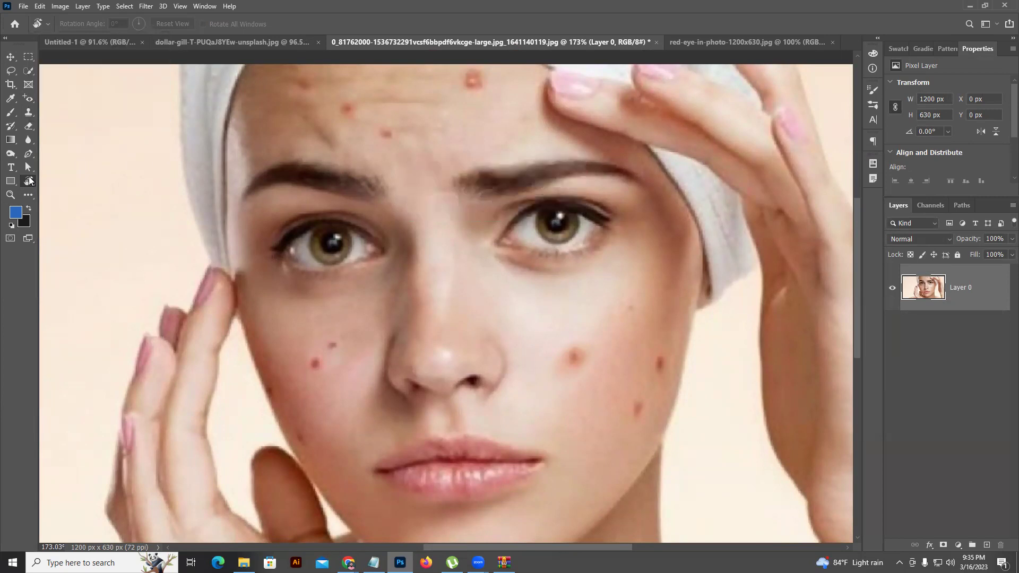
# - Check the Hand/Rotate View tool choices, then go back to the Move tool
pyautogui.rightClick(27, 179)
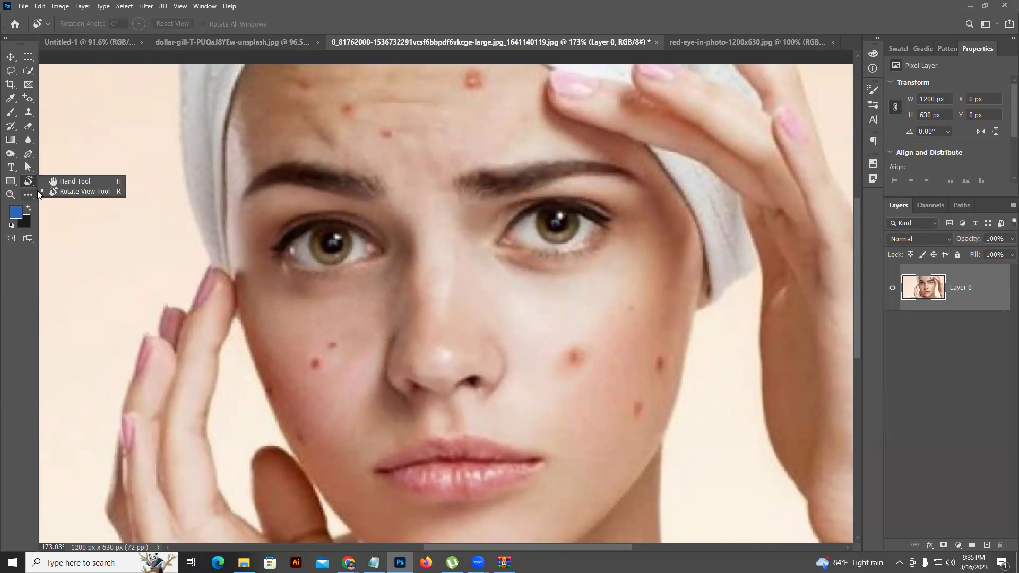
pyautogui.click(55, 191)
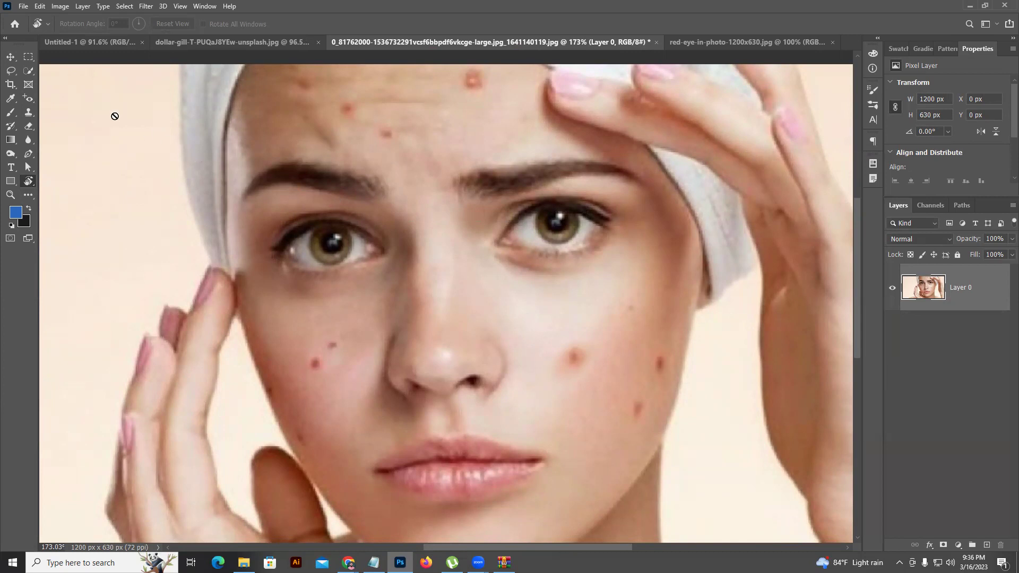
pyautogui.click(12, 56)
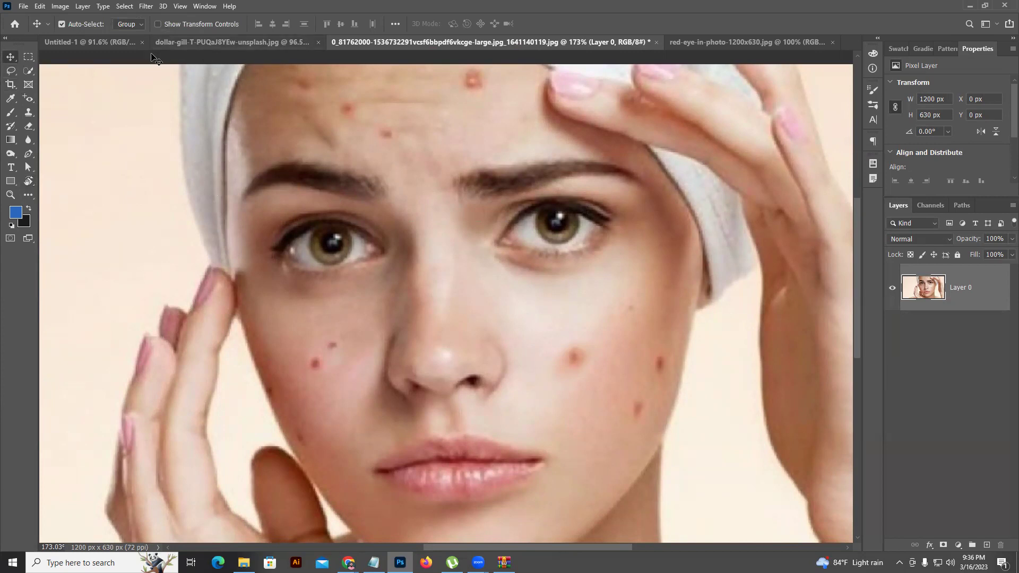
# - In Untitled-1, drag the moon glow Layer 5 below Layer 4
pyautogui.click(101, 45)
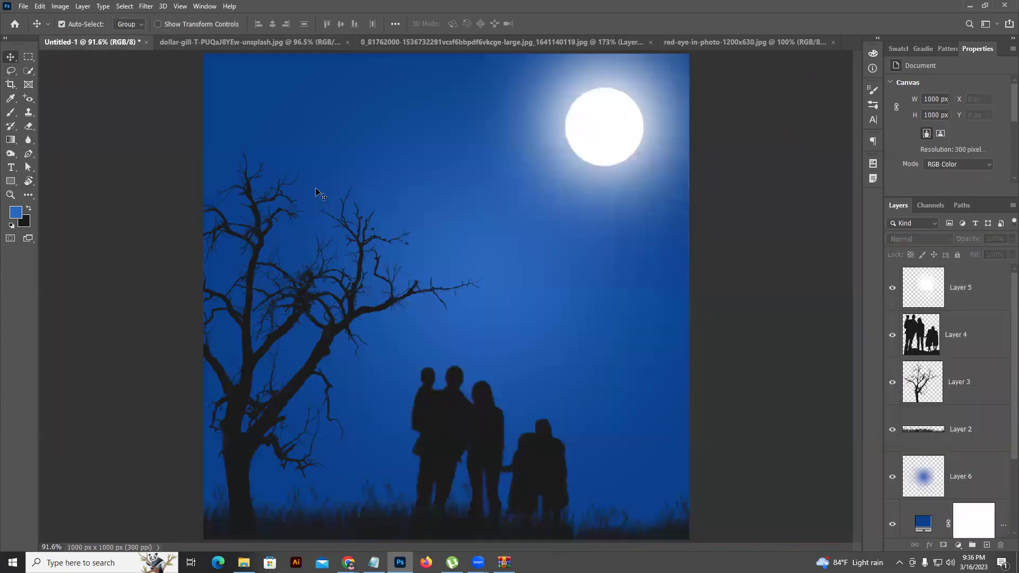
pyautogui.click(964, 300)
pyautogui.moveTo(951, 303); pyautogui.dragTo(964, 505)
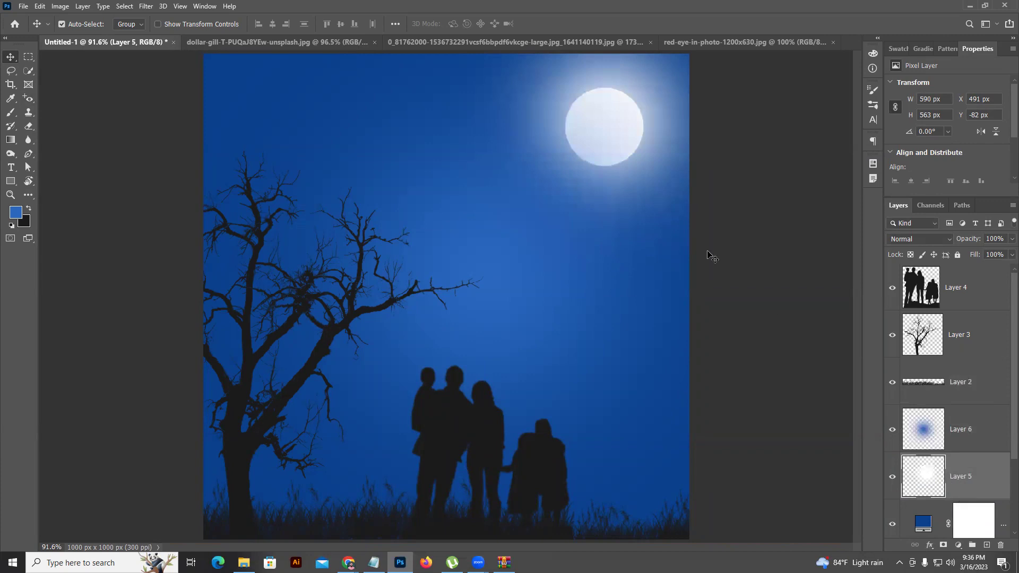
# - Move the blue Color Fill below Layer 1 and toggle Layer 5's visibility to compare
pyautogui.scroll(-2, 1001, 512)
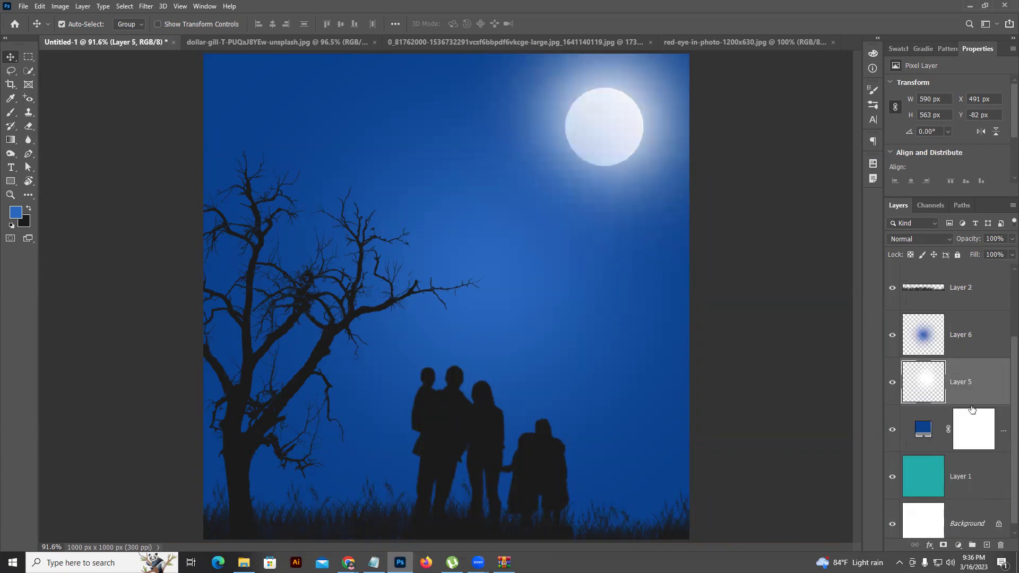
pyautogui.moveTo(970, 393); pyautogui.dragTo(975, 443)
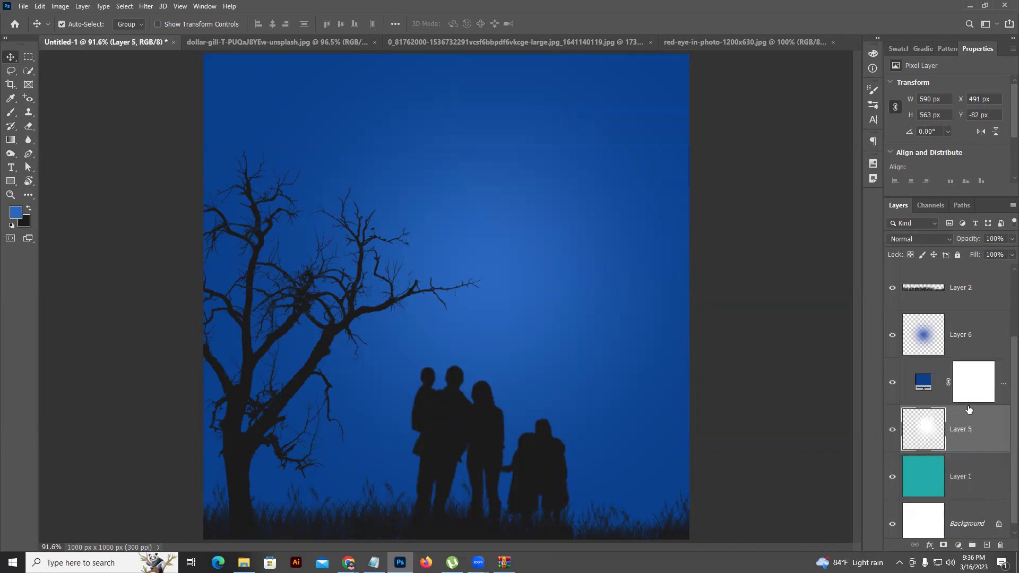
pyautogui.moveTo(937, 384); pyautogui.dragTo(935, 495)
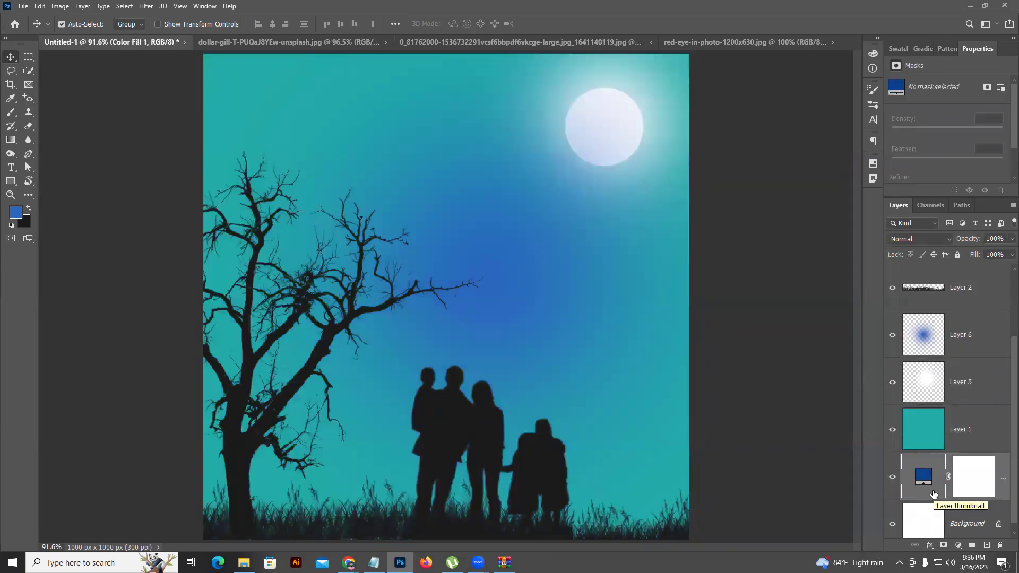
pyautogui.click(619, 123)
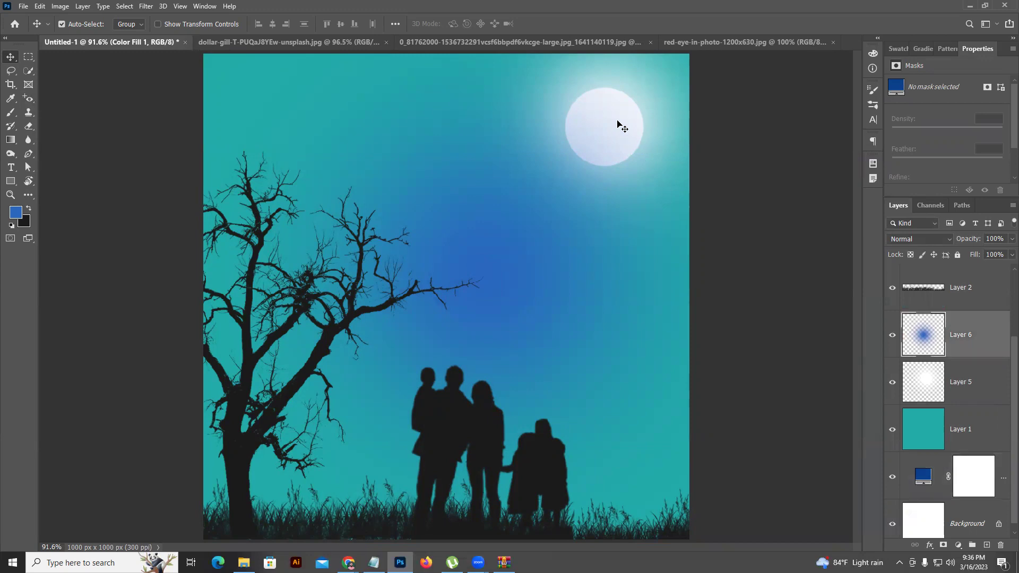
pyautogui.click(963, 382)
pyautogui.click(892, 382)
pyautogui.click(892, 383)
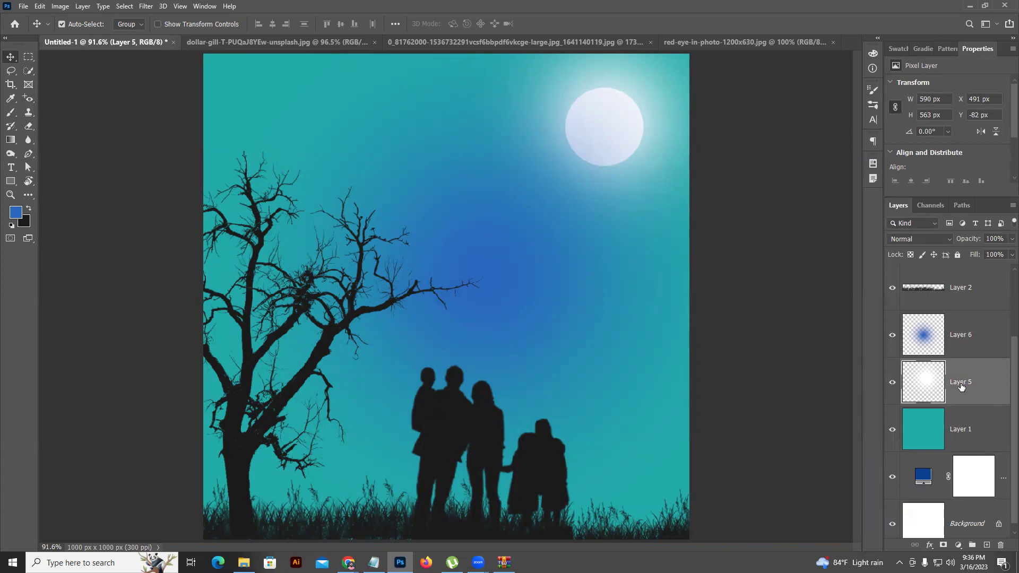
# - Raise the moon layer to the top with Ctrl+], then lower it beneath the teal fill
pyautogui.press('ctrl')
pyautogui.hotkey('ctrl', ']')
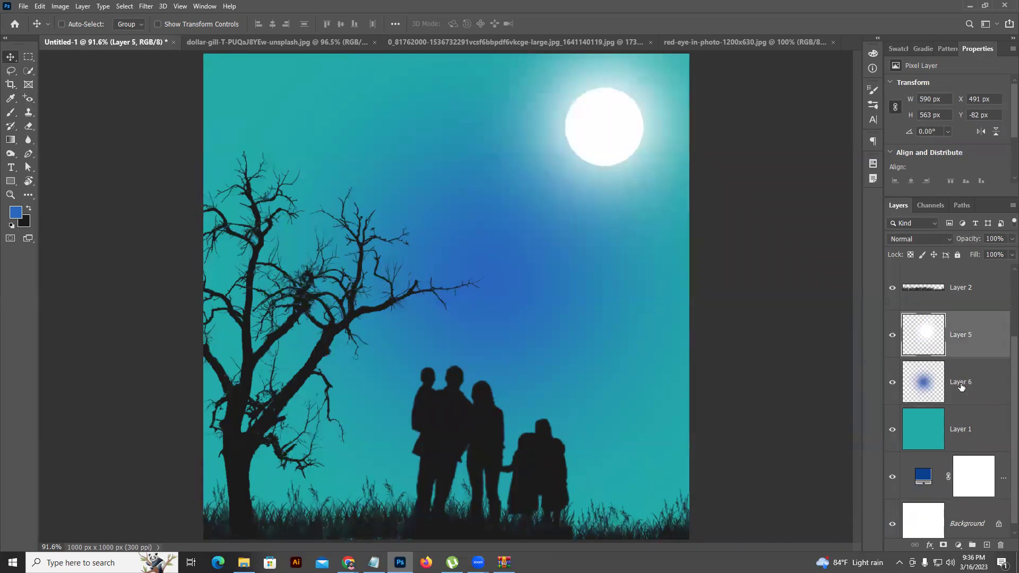
pyautogui.hotkey('ctrl', ']')
pyautogui.hotkey('ctrl', ']')
pyautogui.hotkey('ctrl', ']')
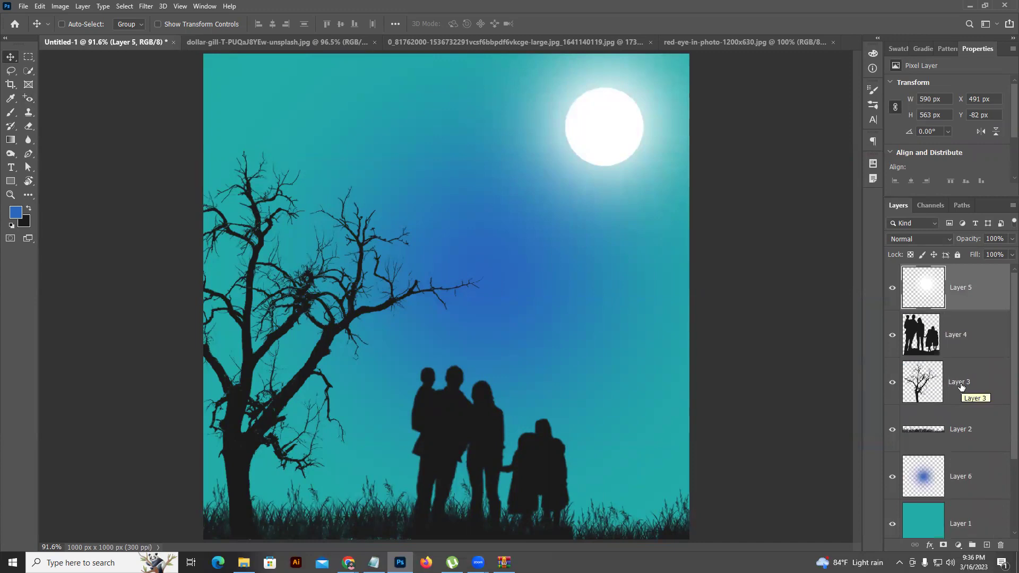
pyautogui.hotkey('ctrl', '[')
pyautogui.hotkey('ctrl', '[')
pyautogui.hotkey('ctrl', '[')
pyautogui.hotkey('ctrl', '[')
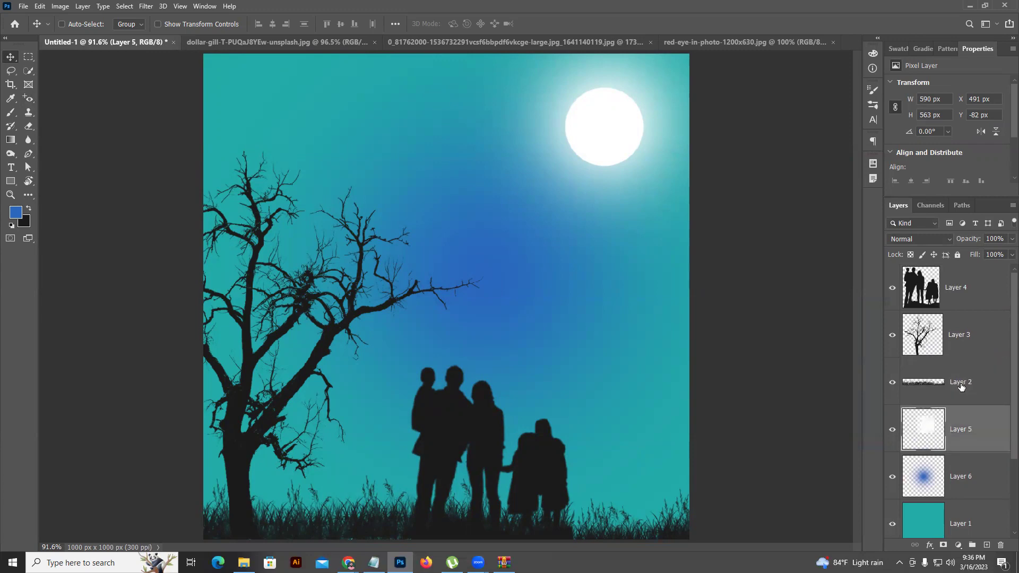
pyautogui.hotkey('ctrl', '[')
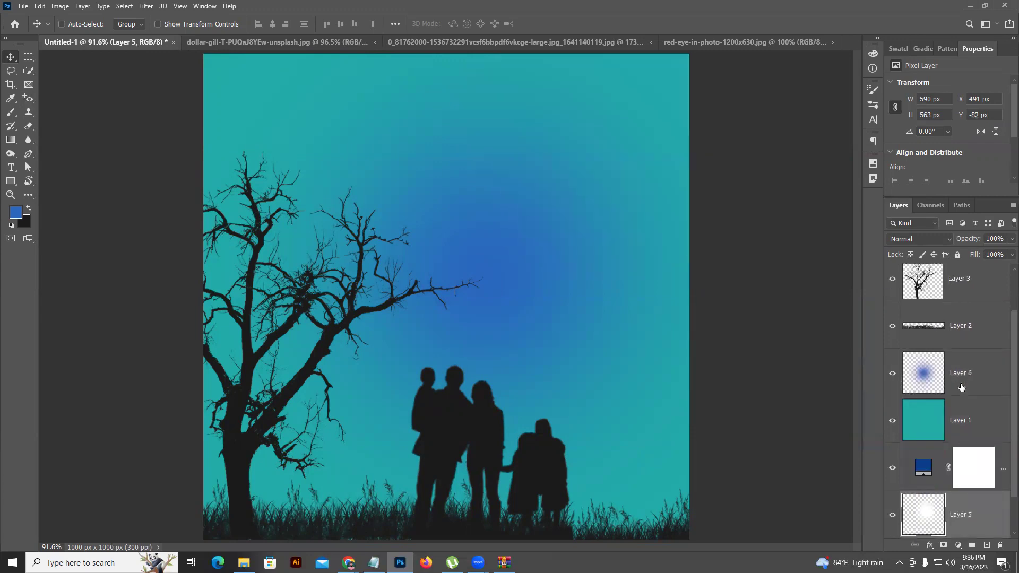
pyautogui.press('ctrl')
# - Send the family silhouettes Layer 4 to the bottom, then back to the top
pyautogui.scroll(1, 939, 342)
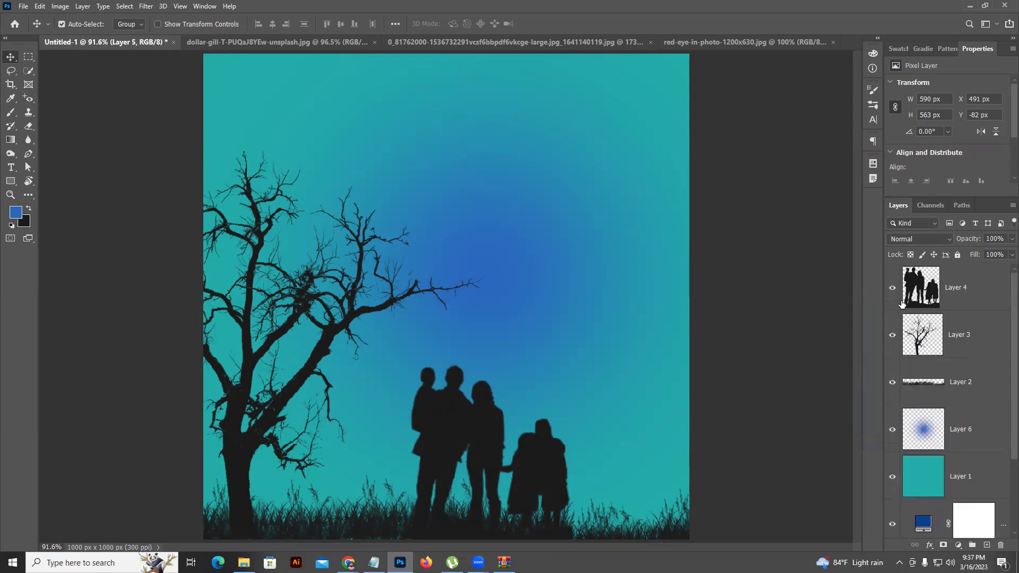
pyautogui.click(937, 294)
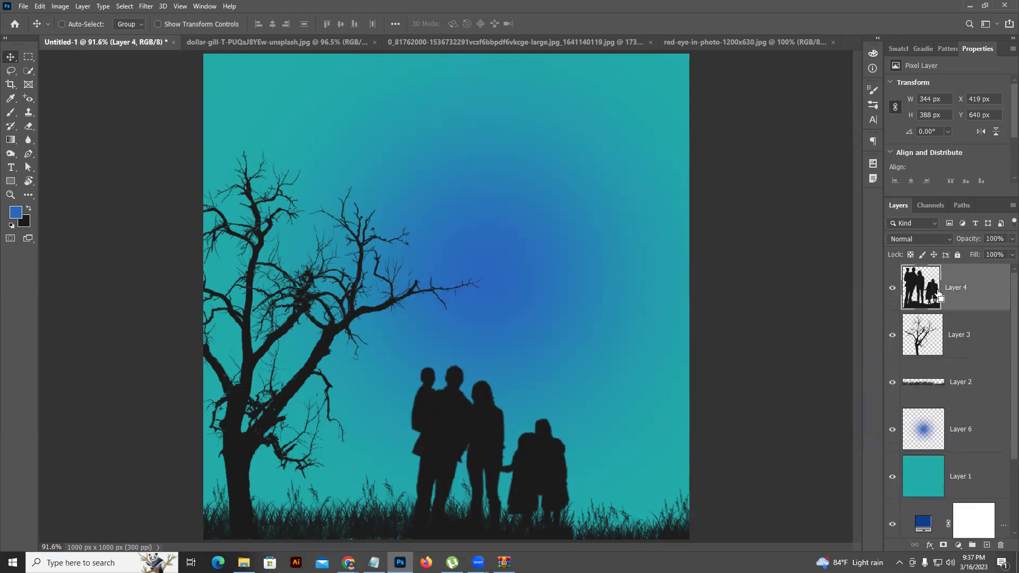
pyautogui.hotkey('ctrl', 'shift', '[')
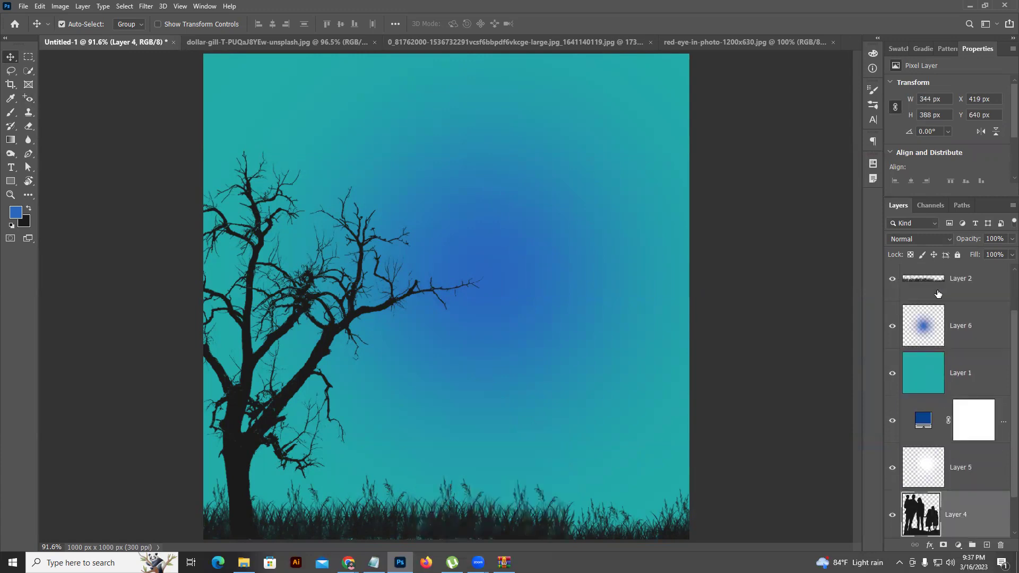
pyautogui.press('ctrl')
pyautogui.hotkey('ctrl', 'shift', ']')
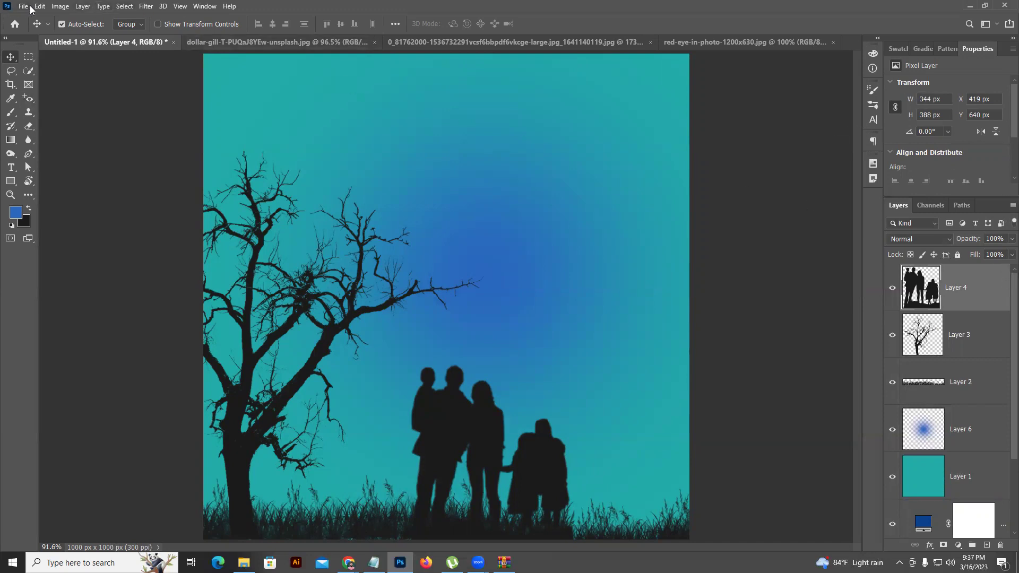
# - Look over Layer > Arrange, then bring moon Layer 5 to the top with Shift+Ctrl+]
pyautogui.click(80, 7)
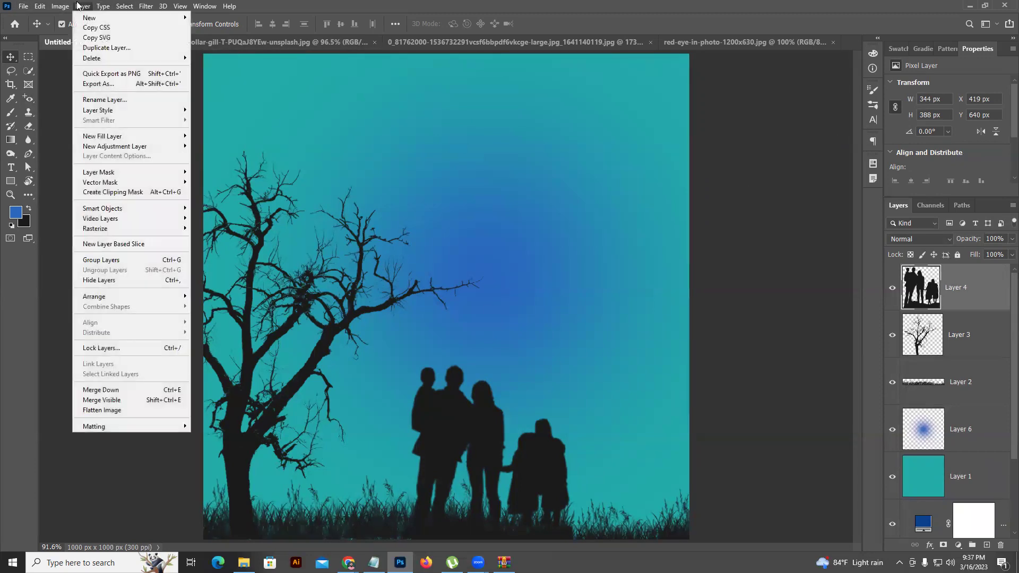
pyautogui.moveTo(101, 296)
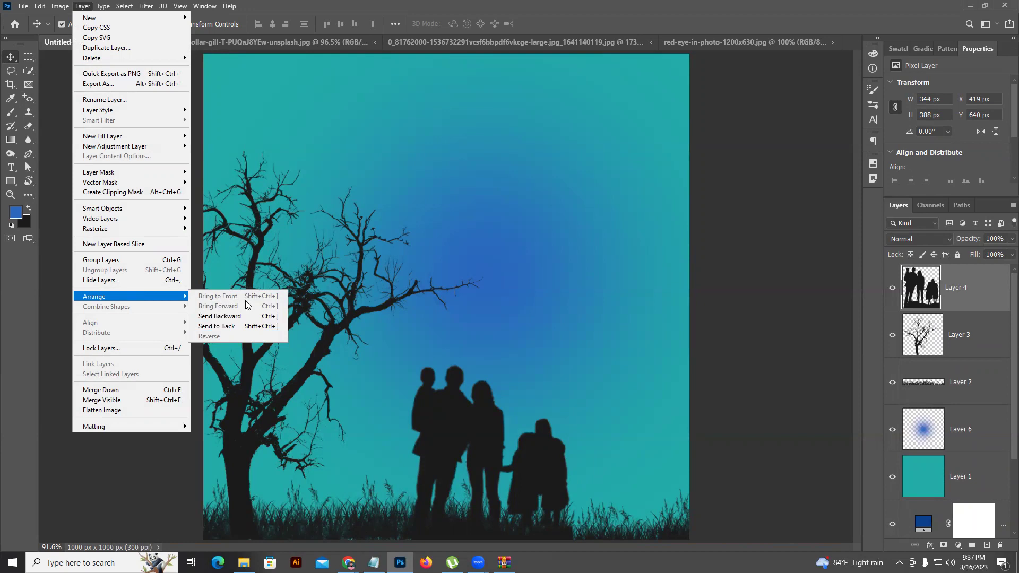
pyautogui.click(289, 287)
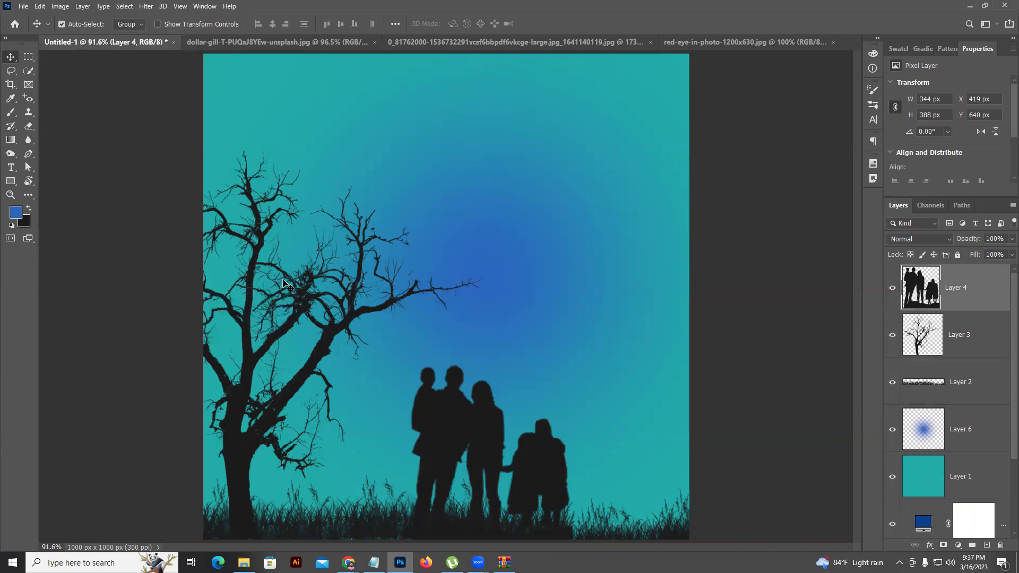
pyautogui.scroll(-3, 281, 281)
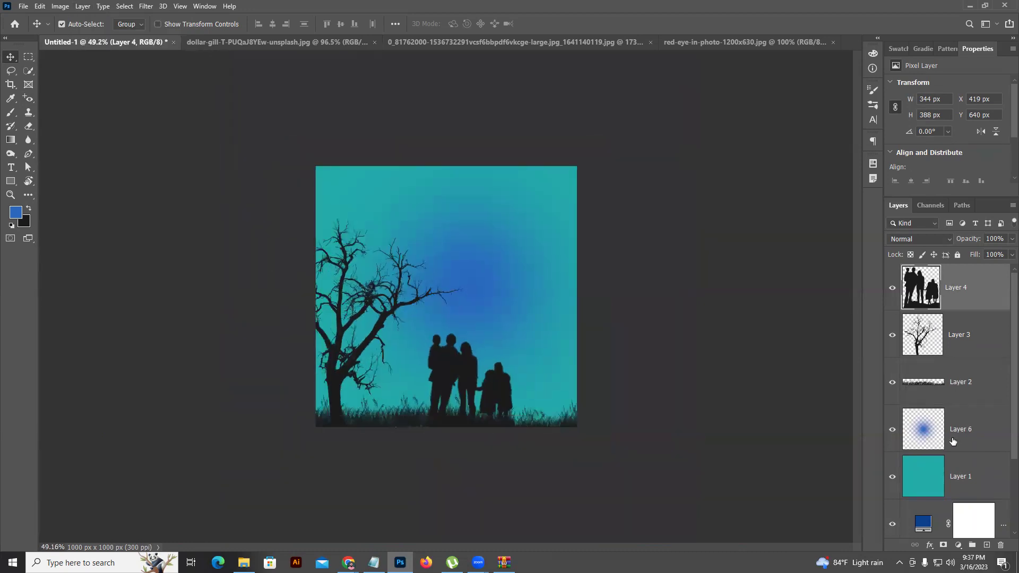
pyautogui.scroll(-3, 985, 434)
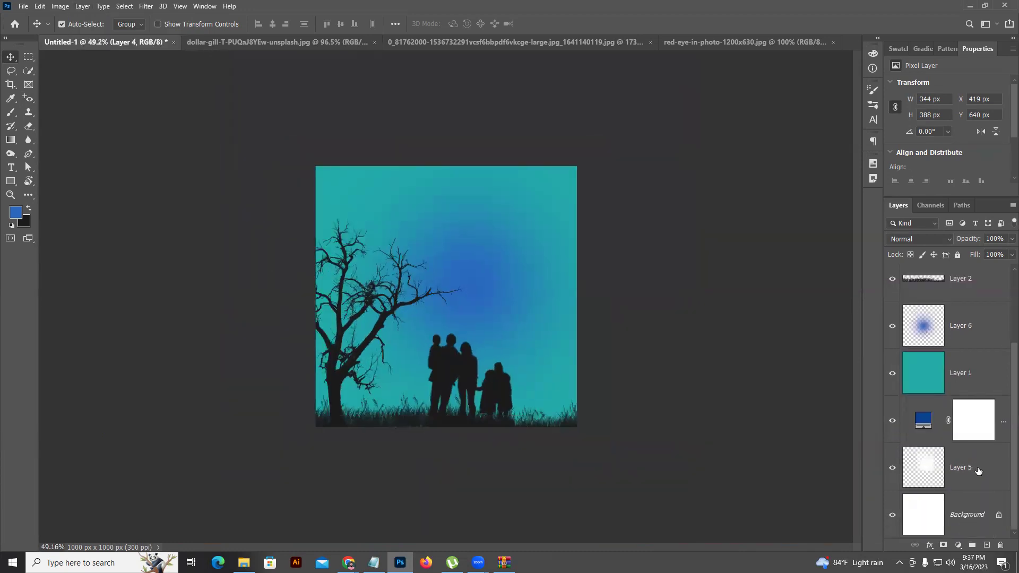
pyautogui.click(964, 465)
pyautogui.hotkey('ctrl', 'shift', ']')
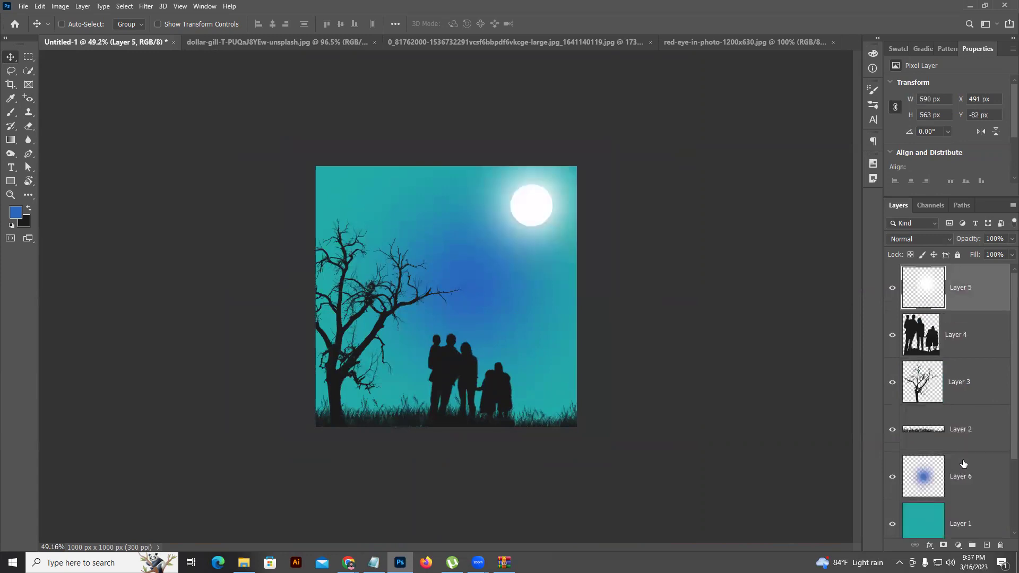
# - Move the blue Color Fill 1 one step up, above the teal Layer 1
pyautogui.scroll(-2, 955, 519)
pyautogui.click(978, 481)
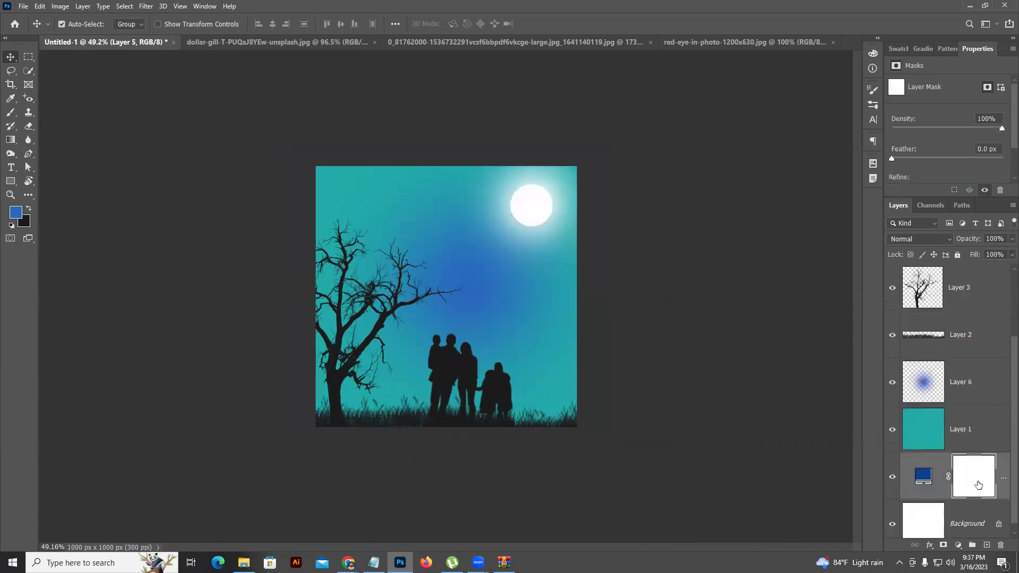
pyautogui.hotkey('ctrl', ']')
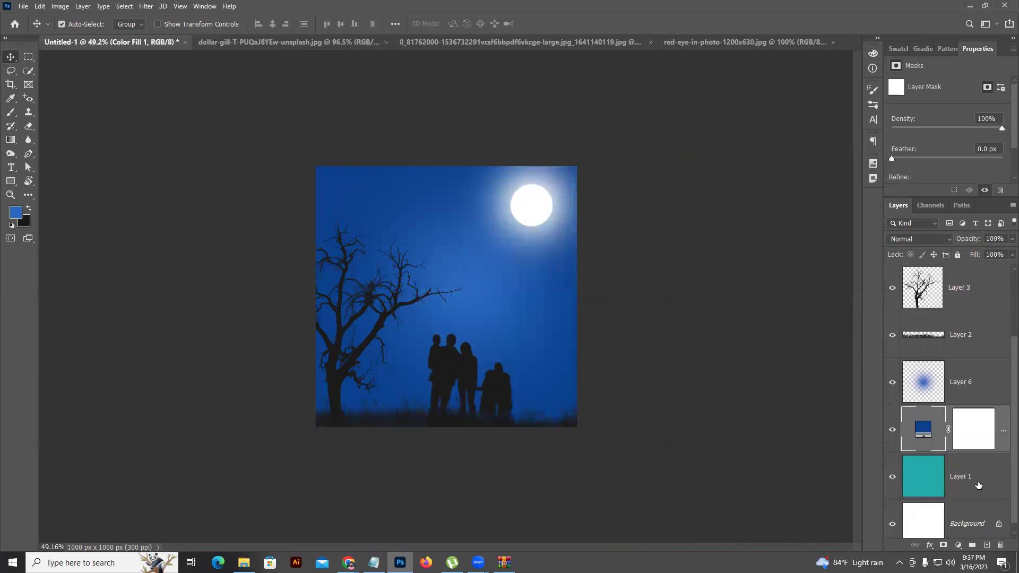
pyautogui.rightClick(971, 489)
pyautogui.click(450, 278)
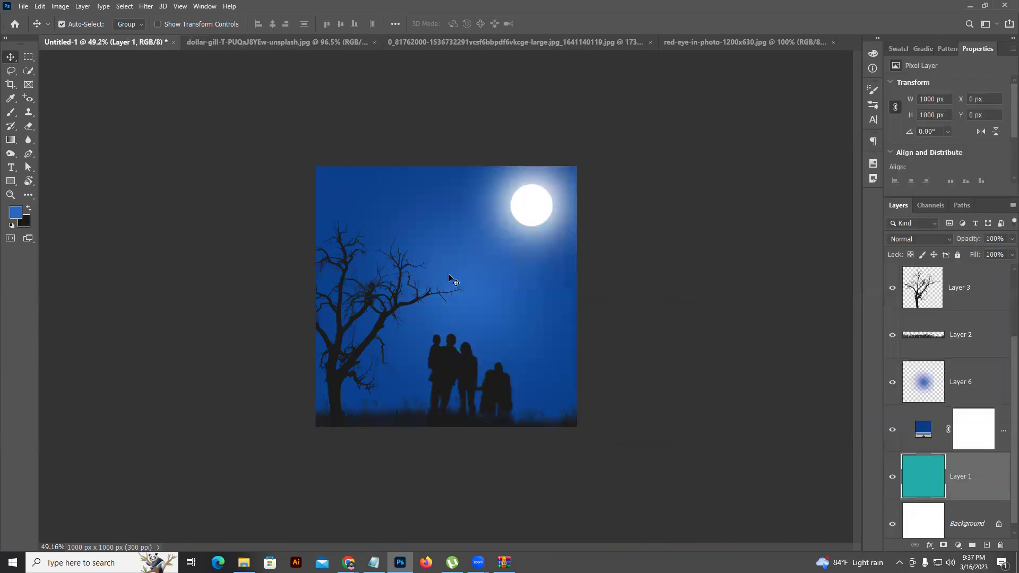
pyautogui.click(480, 305)
# - Free-transform Layer 6's blue glow: make it taller, shift it up-left, and commit
pyautogui.hotkey('ctrl', 't')
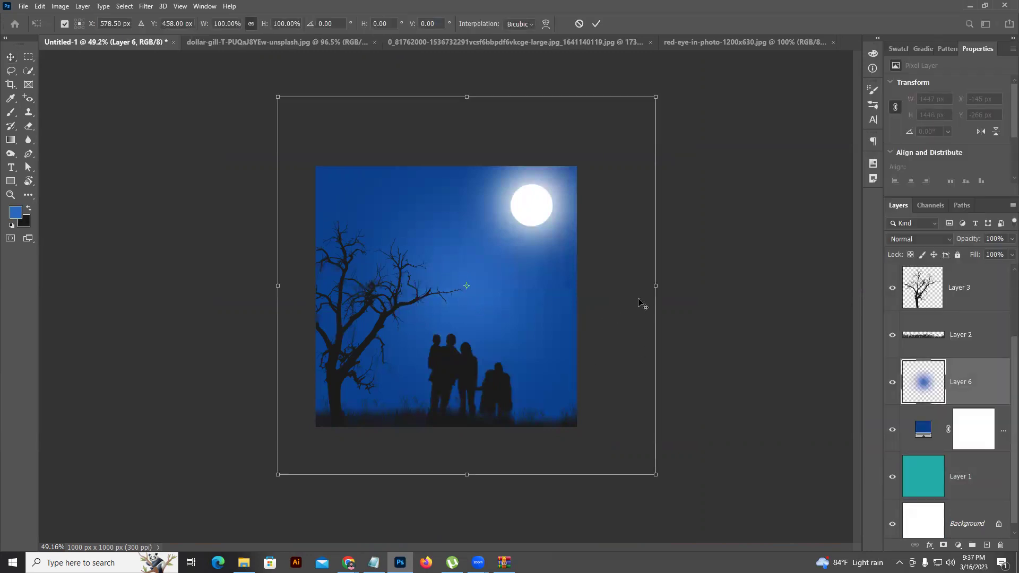
pyautogui.moveTo(657, 286); pyautogui.dragTo(771, 286)
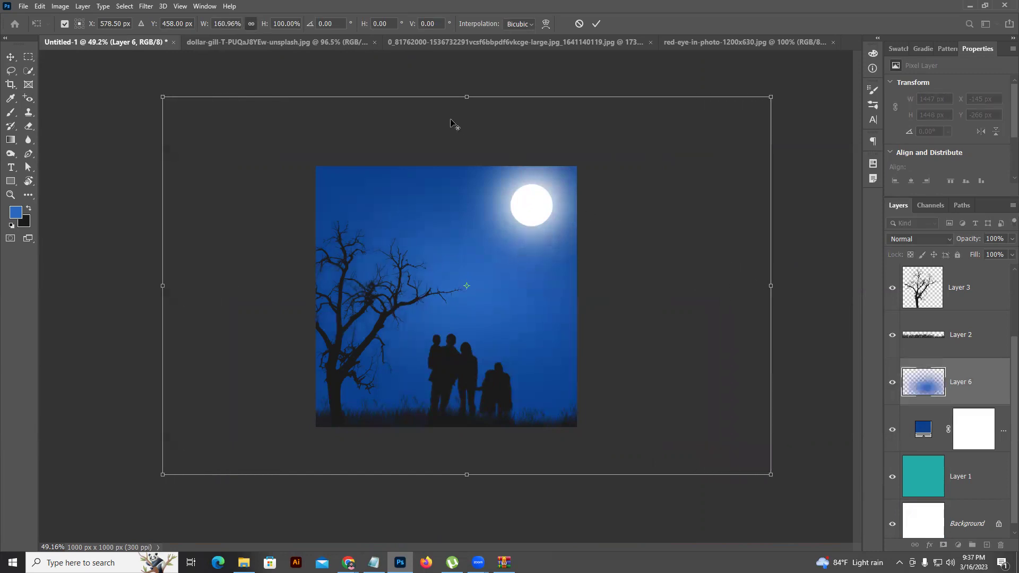
pyautogui.moveTo(466, 96); pyautogui.dragTo(467, 119)
pyautogui.moveTo(771, 284); pyautogui.dragTo(666, 284)
pyautogui.moveTo(532, 304); pyautogui.dragTo(521, 278)
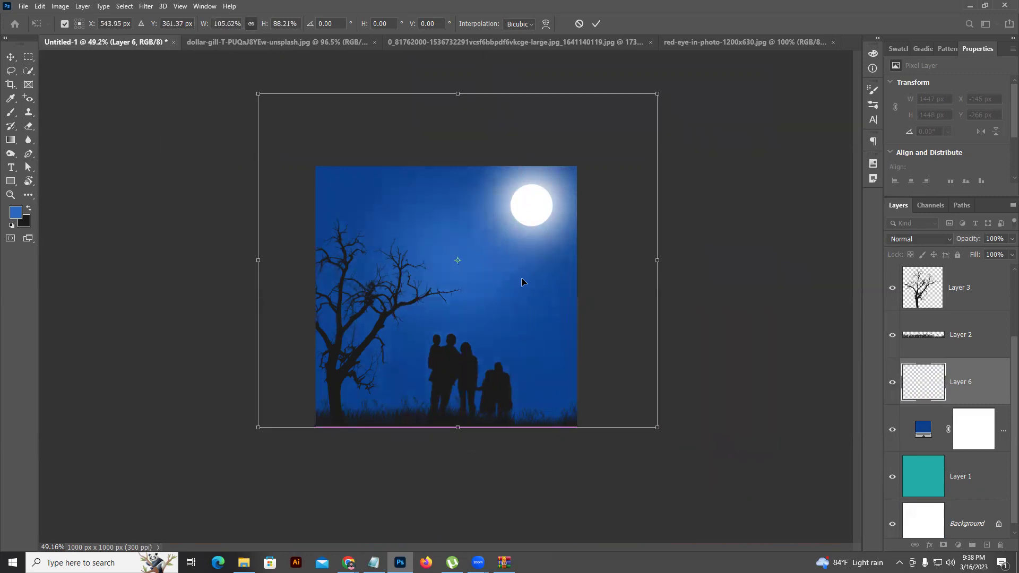
pyautogui.click(610, 66)
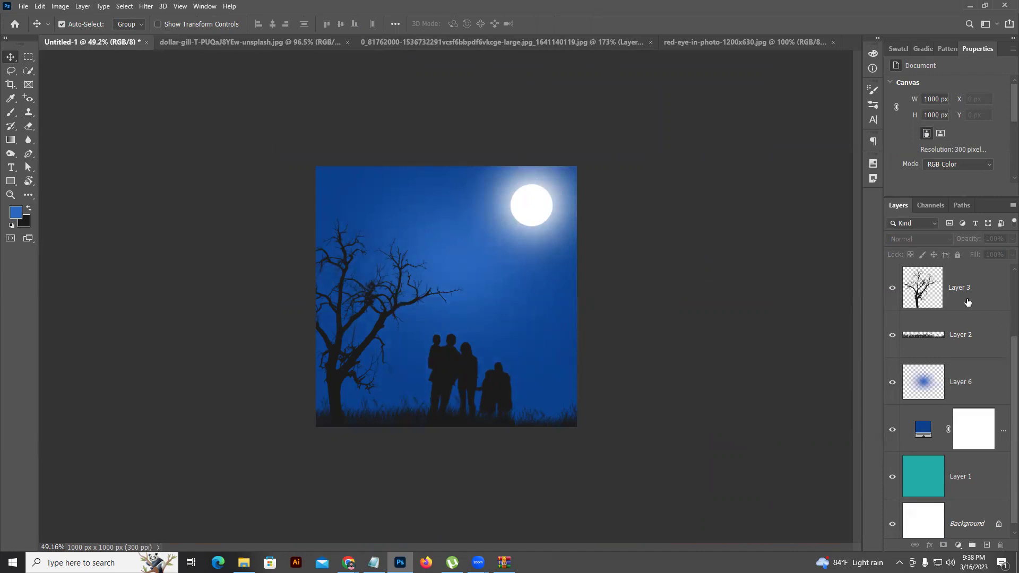
# - Drag the moon left and lower in the sky and shift the family silhouette up and right
pyautogui.scroll(2, 968, 302)
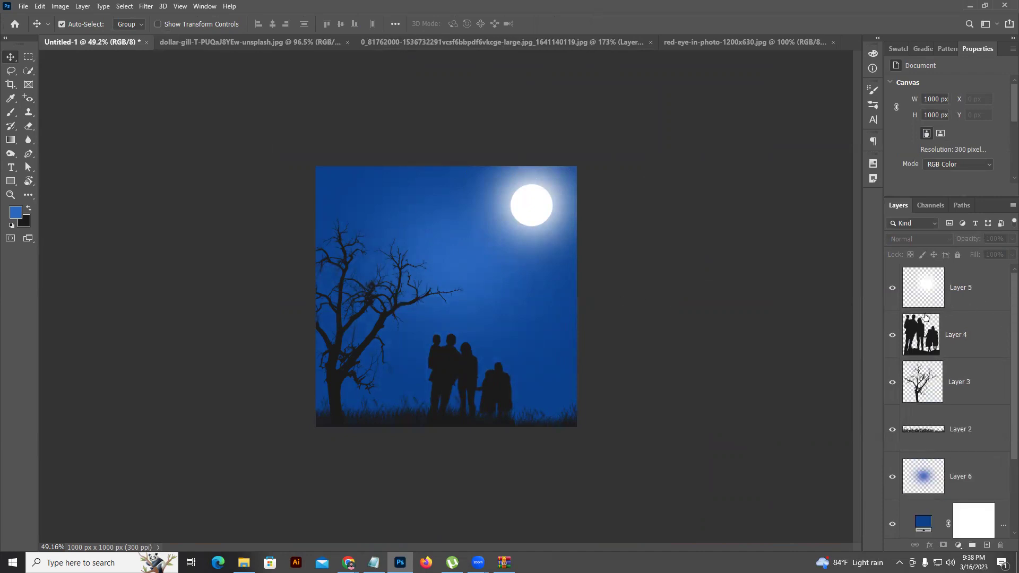
pyautogui.moveTo(522, 223)
pyautogui.mouseDown()
pyautogui.moveTo(504, 218)
pyautogui.moveTo(505, 229)
pyautogui.mouseUp()
pyautogui.moveTo(464, 394); pyautogui.dragTo(503, 396)
pyautogui.press('ctrl')
pyautogui.moveTo(510, 219); pyautogui.dragTo(500, 276)
# - Enlarge the moon with Free Transform, commit it, then undo the change
pyautogui.hotkey('ctrl', 't')
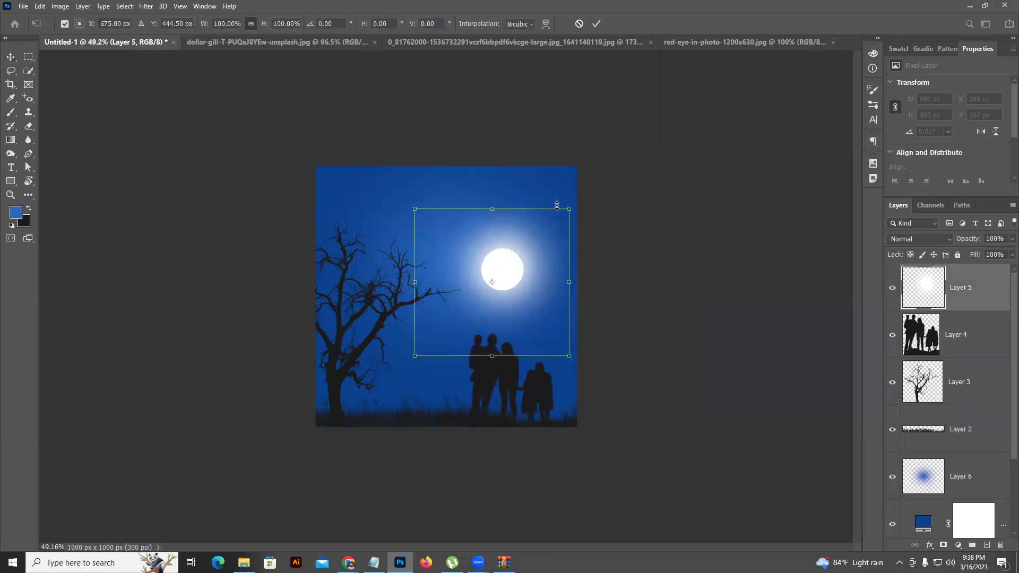
pyautogui.moveTo(561, 209); pyautogui.dragTo(536, 216)
pyautogui.click(596, 23)
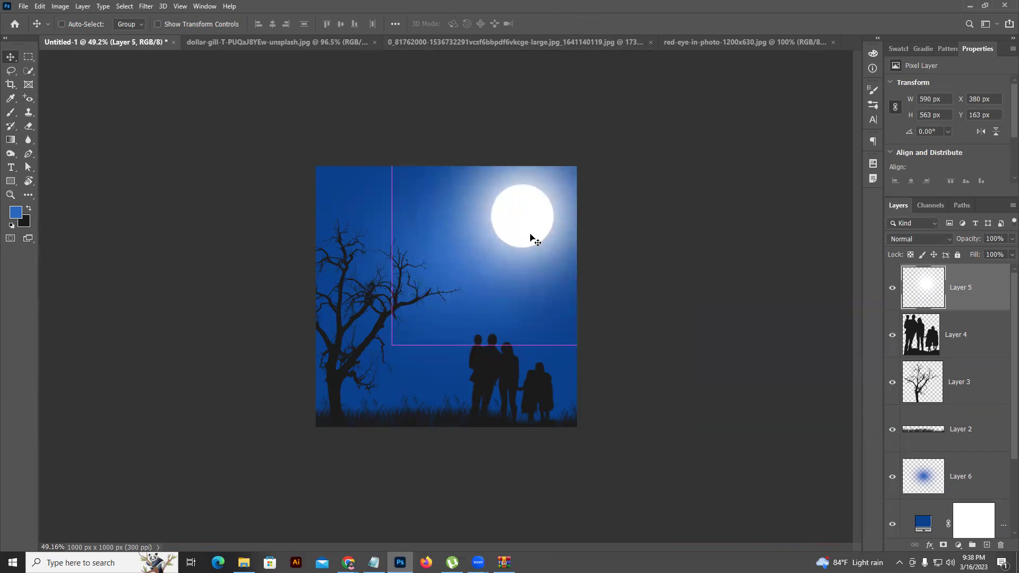
pyautogui.hotkey('ctrl', 'z')
pyautogui.hotkey('ctrl', 'z')
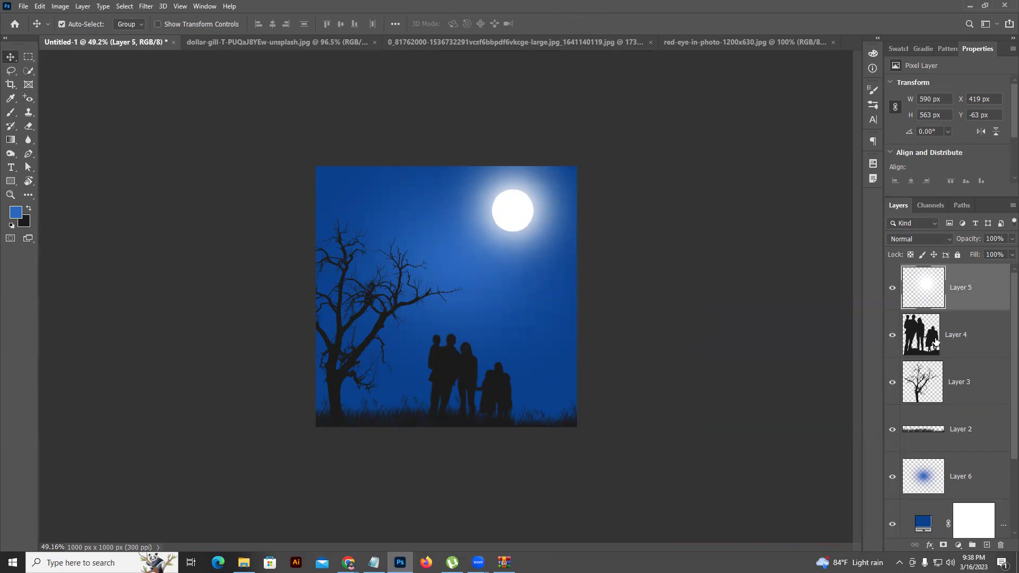
pyautogui.hotkey('ctrl', 'e')
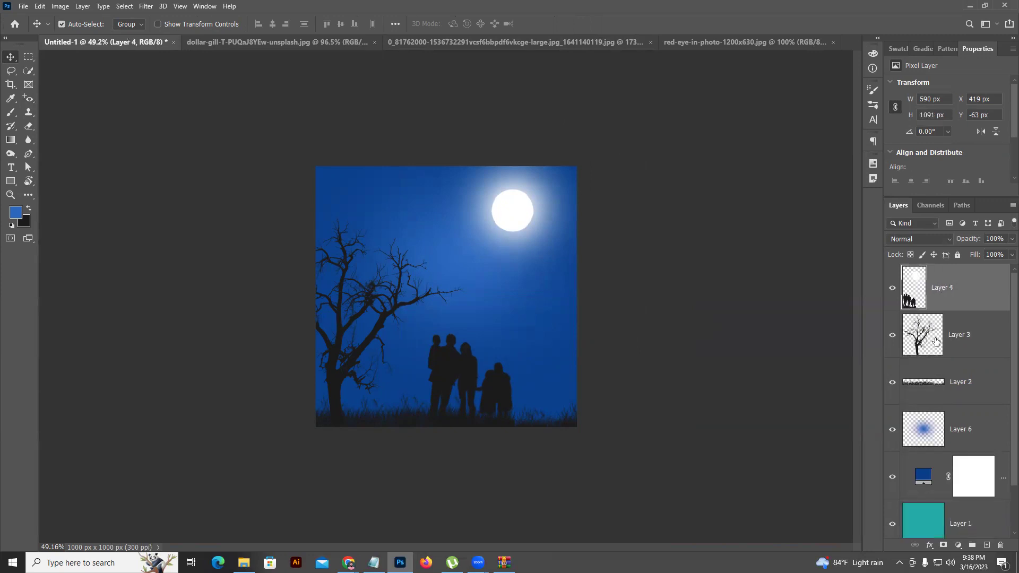
pyautogui.click(893, 288)
pyautogui.click(892, 288)
pyautogui.click(892, 288)
pyautogui.click(892, 287)
pyautogui.hotkey('ctrl', 'z')
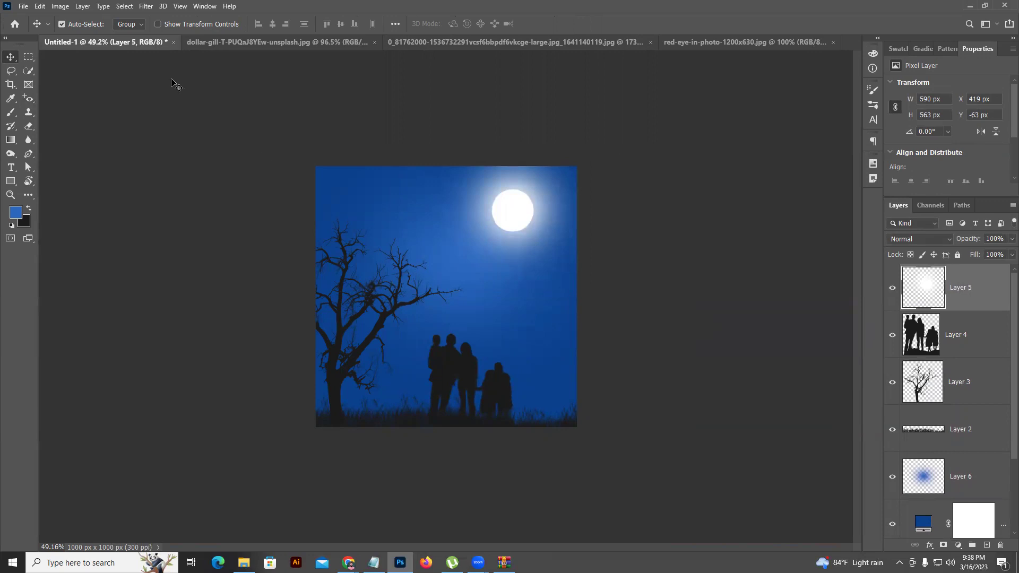
pyautogui.click(84, 7)
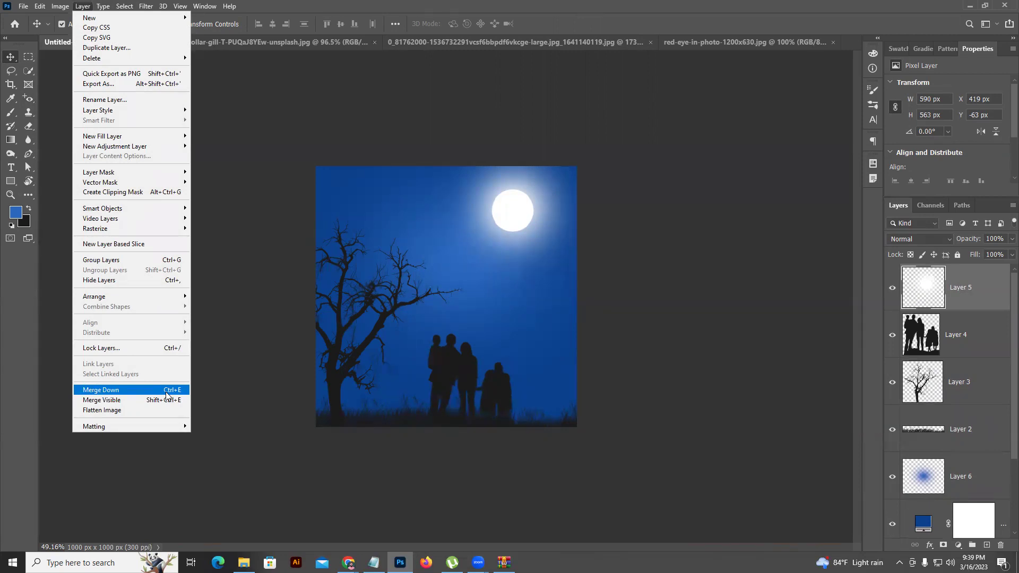
pyautogui.click(219, 225)
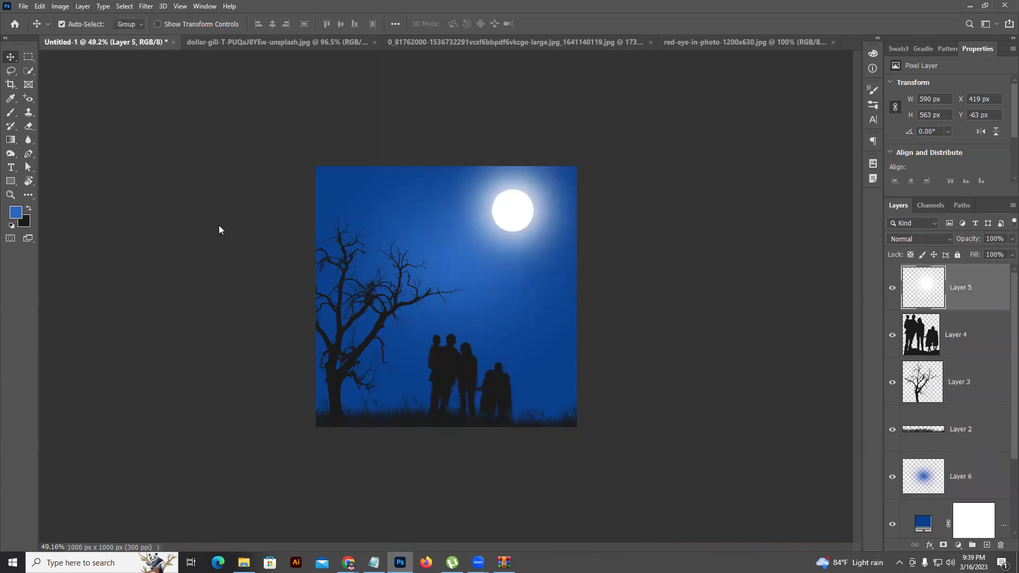
pyautogui.moveTo(349, 562)
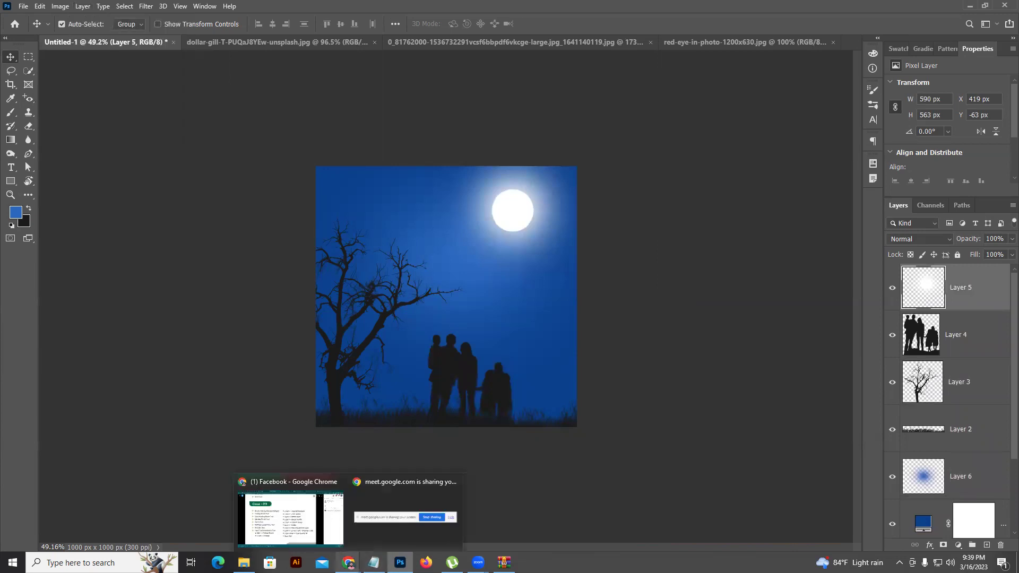
pyautogui.click(290, 510)
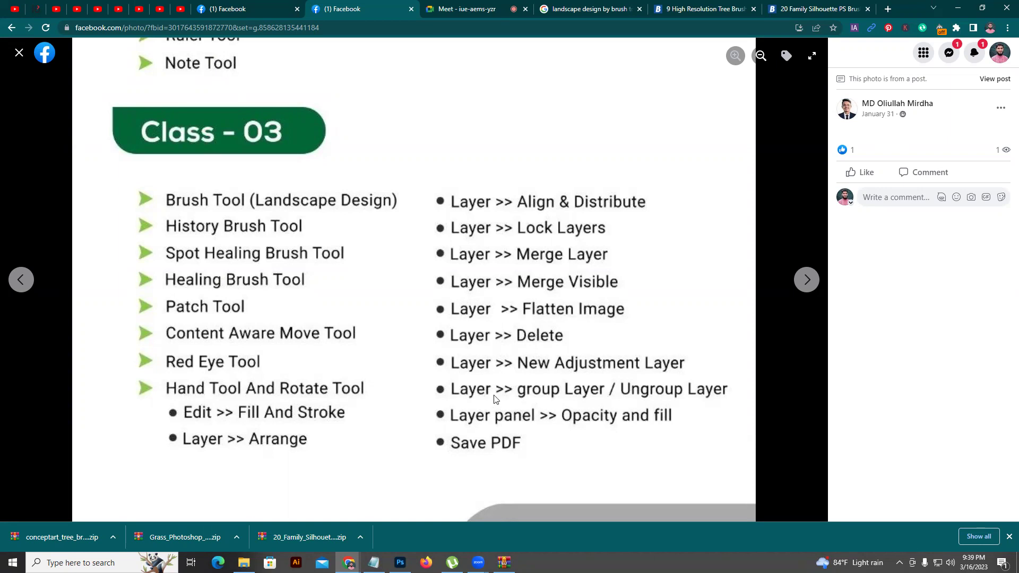
pyautogui.hotkey('alt', 'Tab')
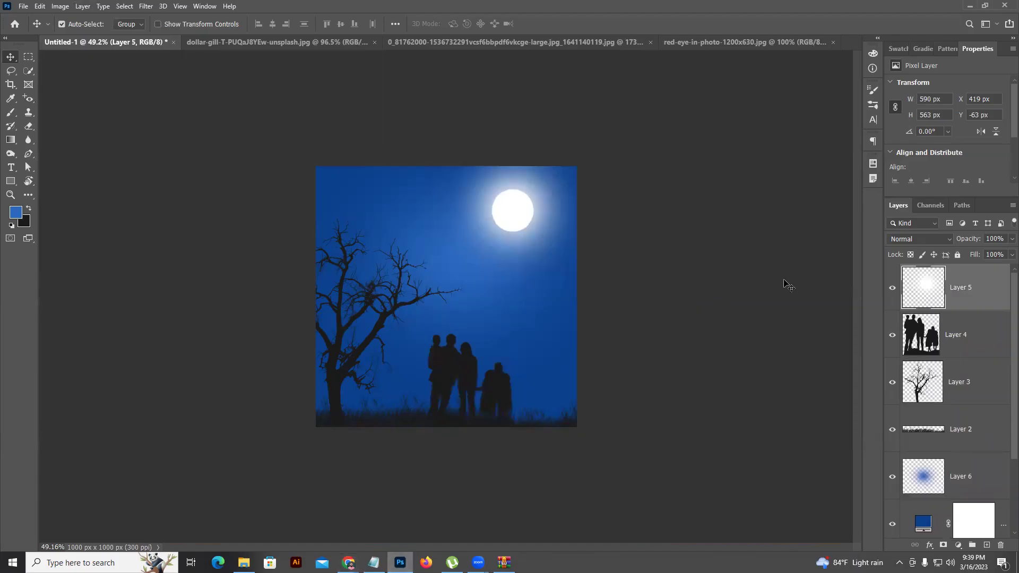
pyautogui.press('Delete')
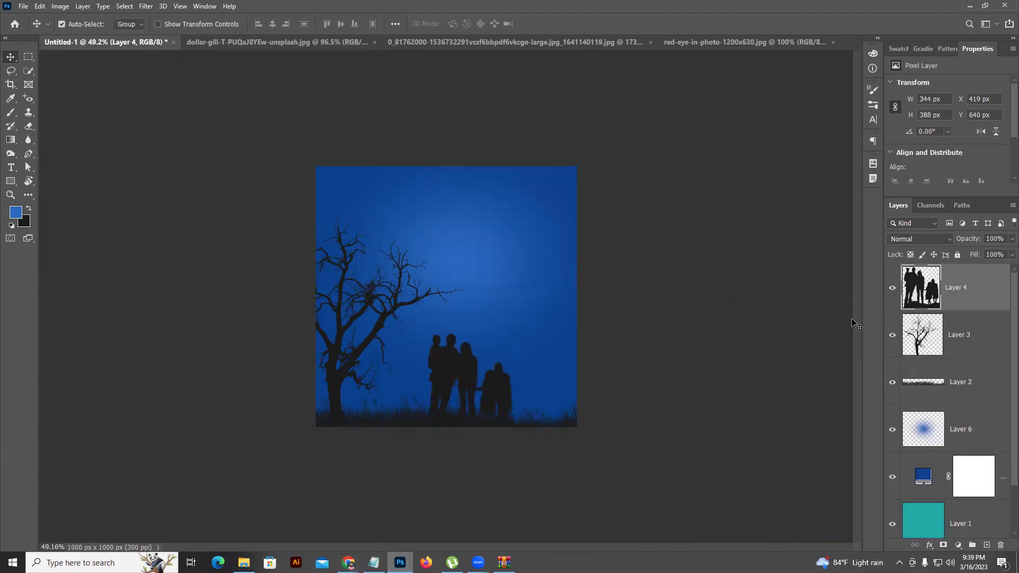
pyautogui.press('Delete')
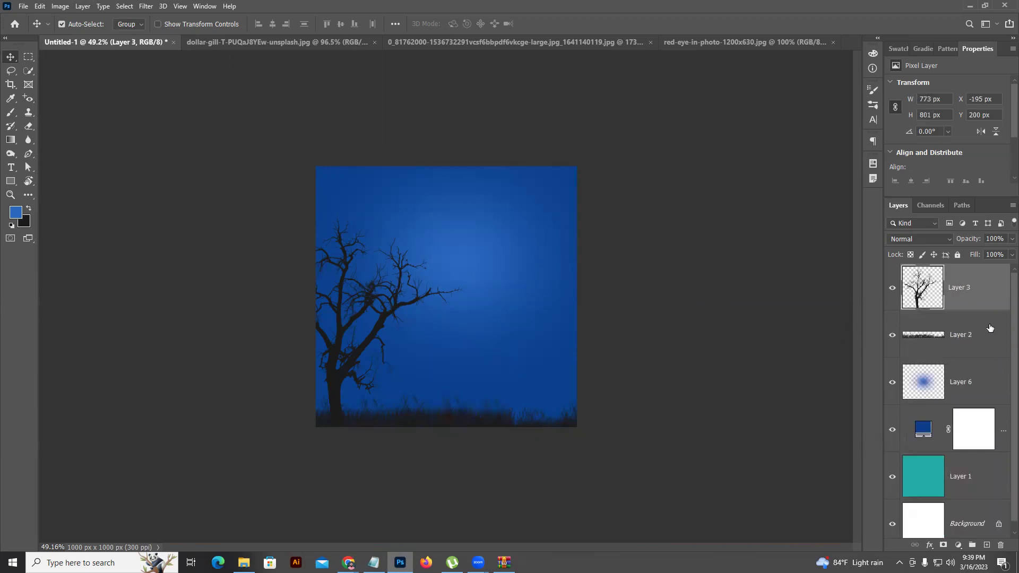
pyautogui.rightClick(975, 307)
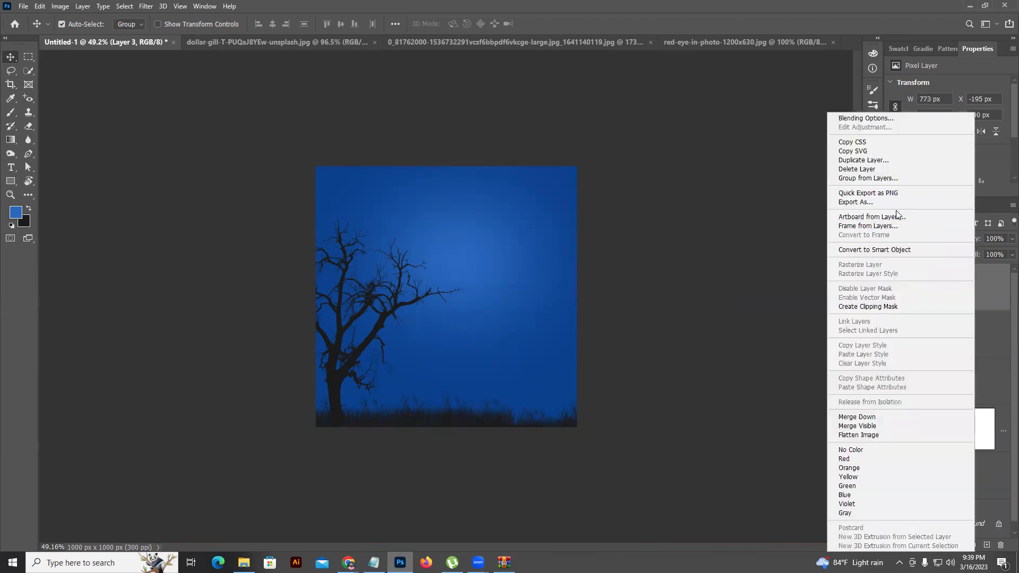
pyautogui.click(858, 170)
pyautogui.click(463, 214)
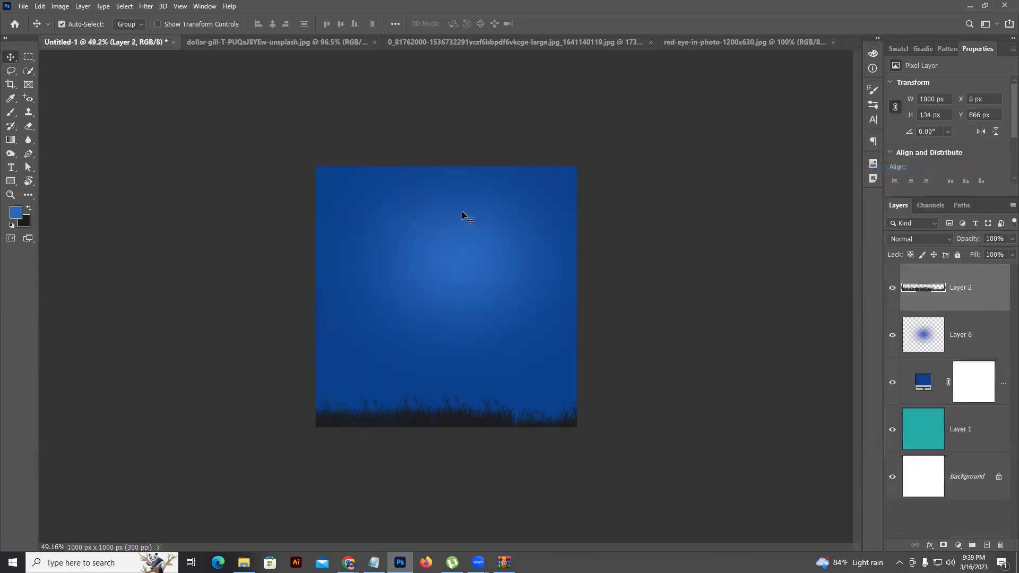
pyautogui.press('Delete')
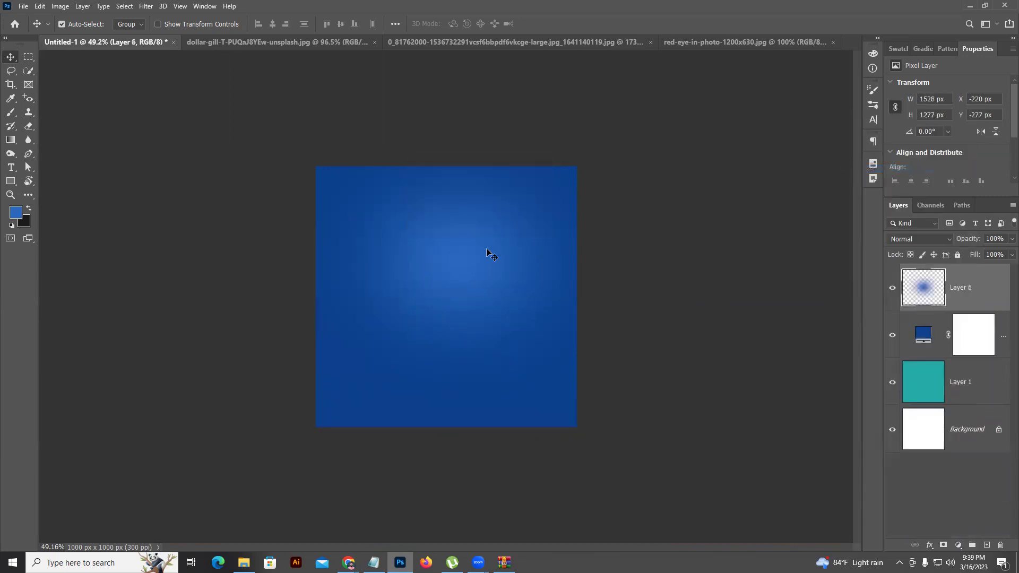
pyautogui.press('Delete')
pyautogui.press('Delete')
pyautogui.press('Delete')
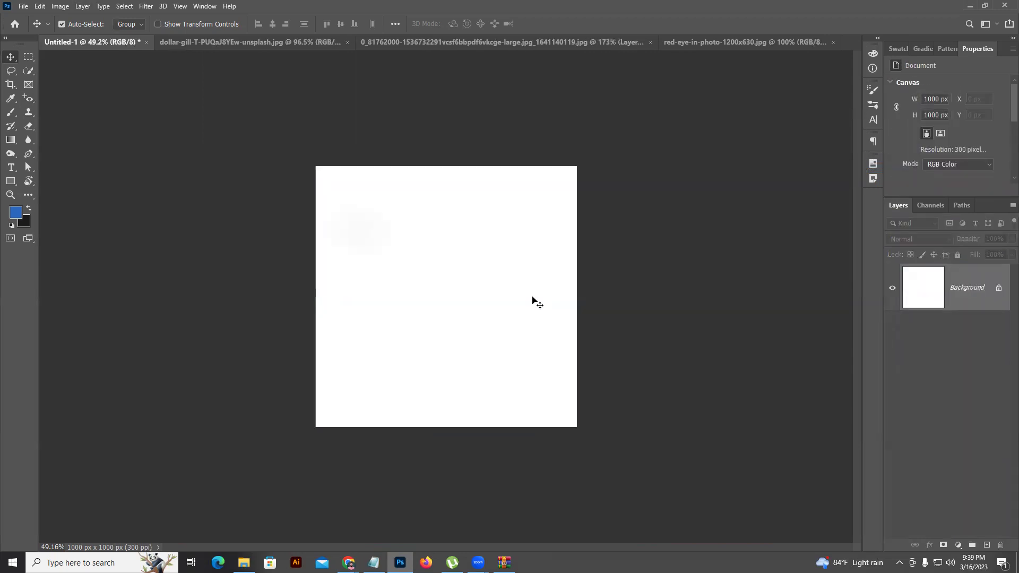
pyautogui.scroll(5, 564, 289)
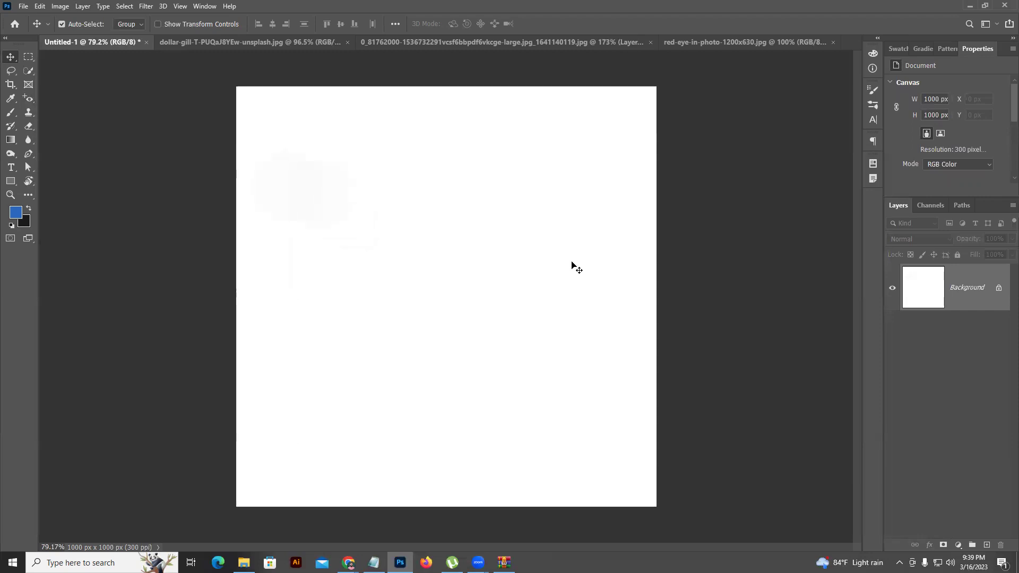
pyautogui.hotkey('ctrl', 'z')
pyautogui.hotkey('ctrl', 'z')
pyautogui.hotkey('ctrl', 'z')
pyautogui.hotkey('ctrl', 'z')
pyautogui.hotkey('ctrl', 'z')
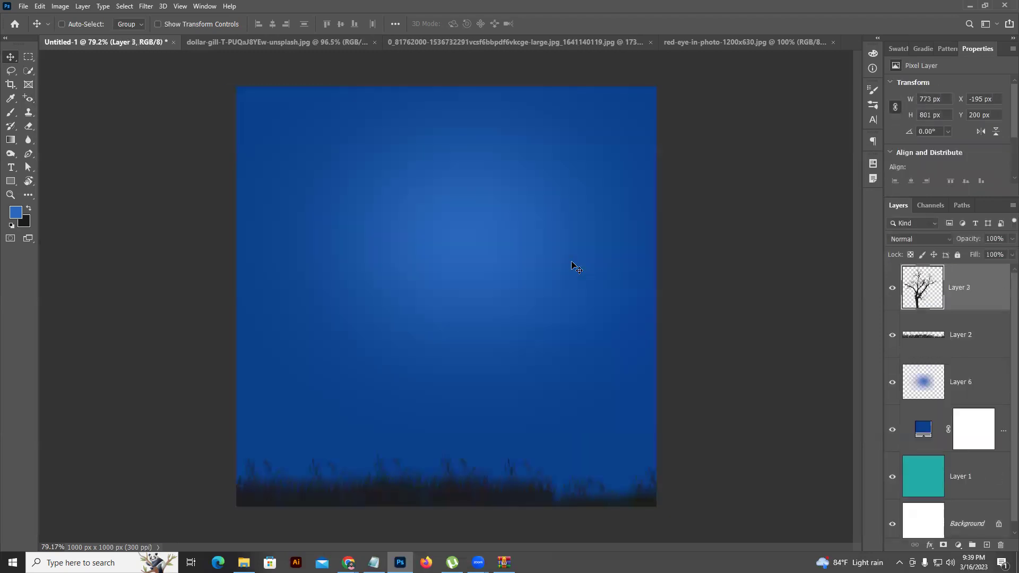
pyautogui.hotkey('ctrl', 'z')
pyautogui.hotkey('ctrl', 'z')
pyautogui.hotkey('ctrl', 'z')
pyautogui.hotkey('ctrl', 'z')
pyautogui.hotkey('ctrl', 'z')
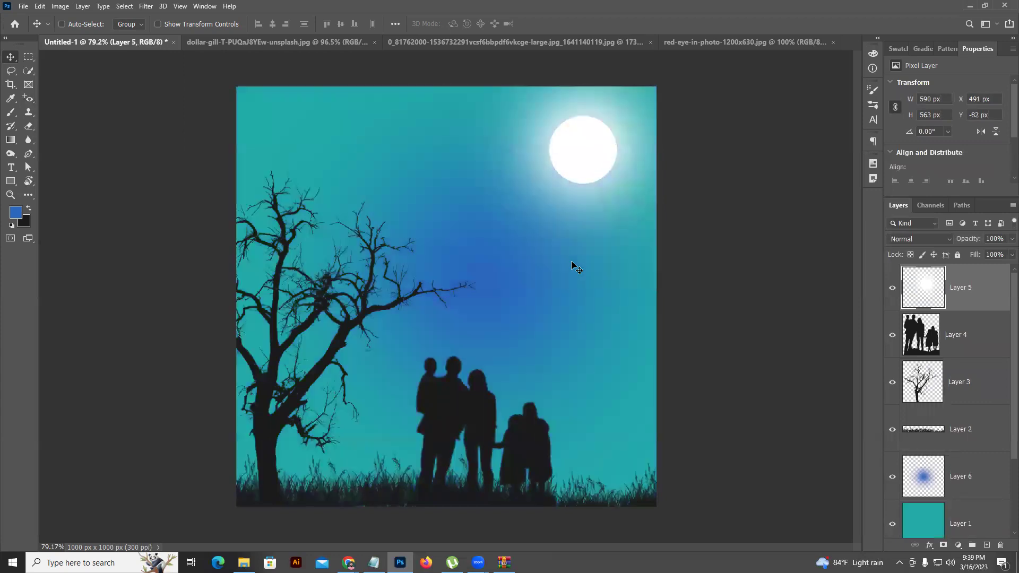
pyautogui.hotkey('ctrl', 'shift', 'z')
pyautogui.hotkey('ctrl', 'shift', 'z')
pyautogui.hotkey('ctrl', 'shift', 'z')
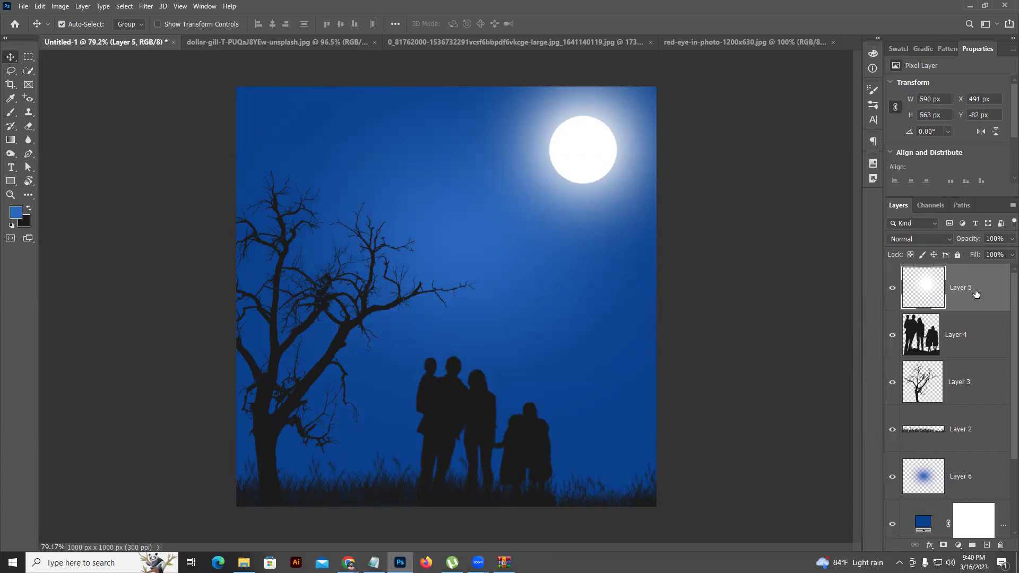
# - Multi-select Layers 5, 4, 3, 2 and 6 in the Layers panel
pyautogui.moveTo(754, 389); pyautogui.dragTo(696, 504)
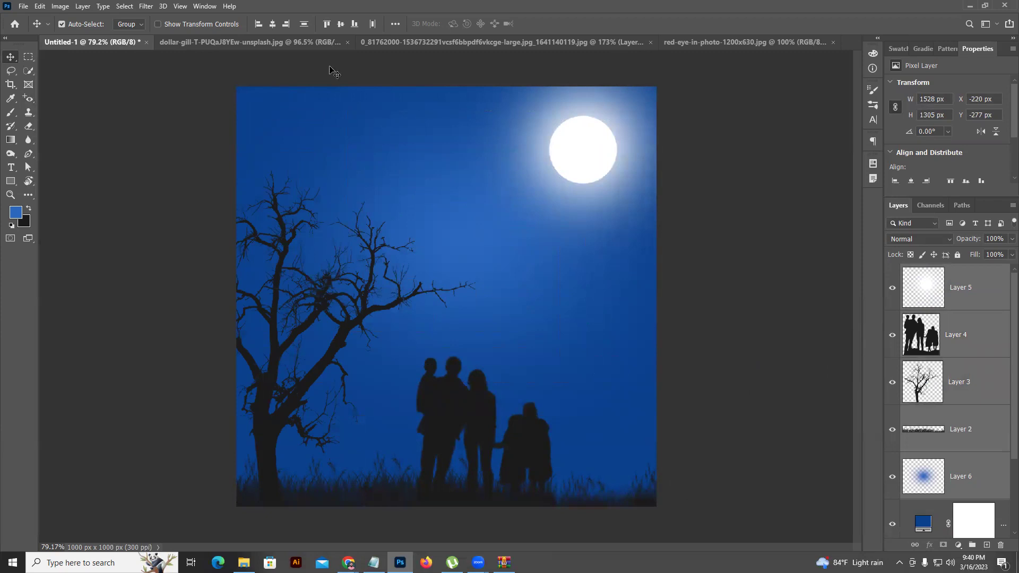
pyautogui.click(719, 248)
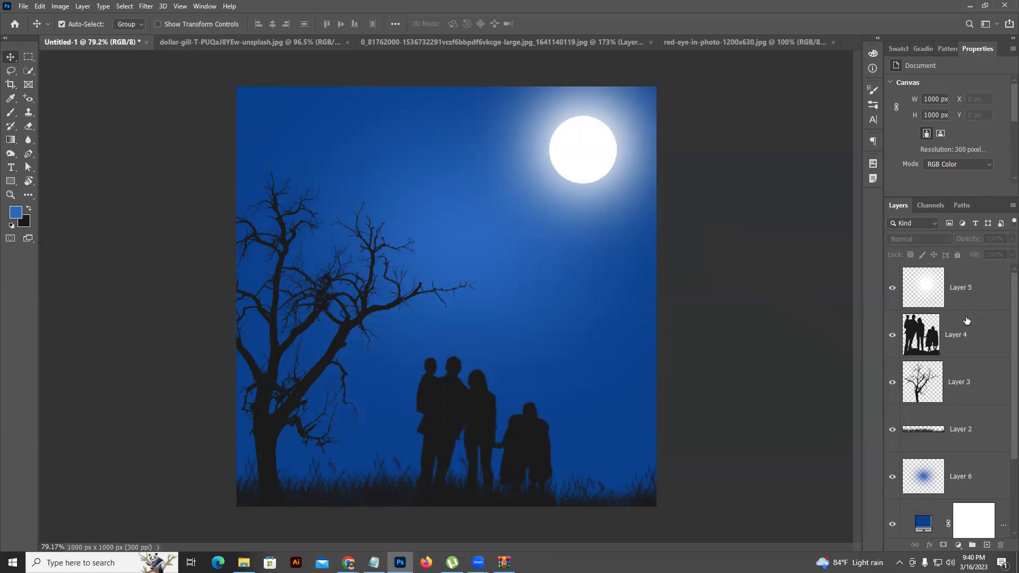
pyautogui.click(969, 295)
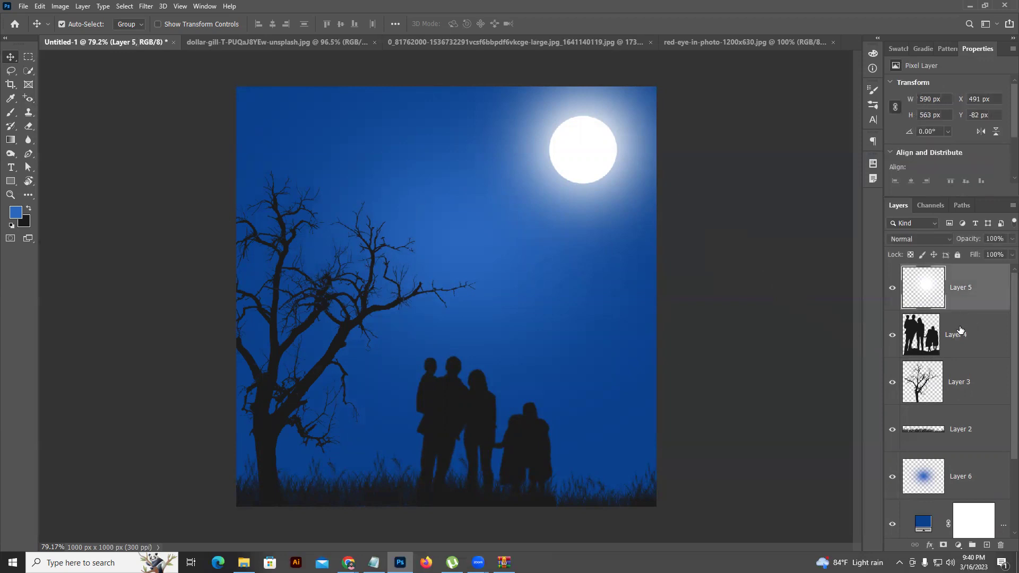
pyautogui.click(961, 330)
pyautogui.click(956, 376)
pyautogui.click(960, 413)
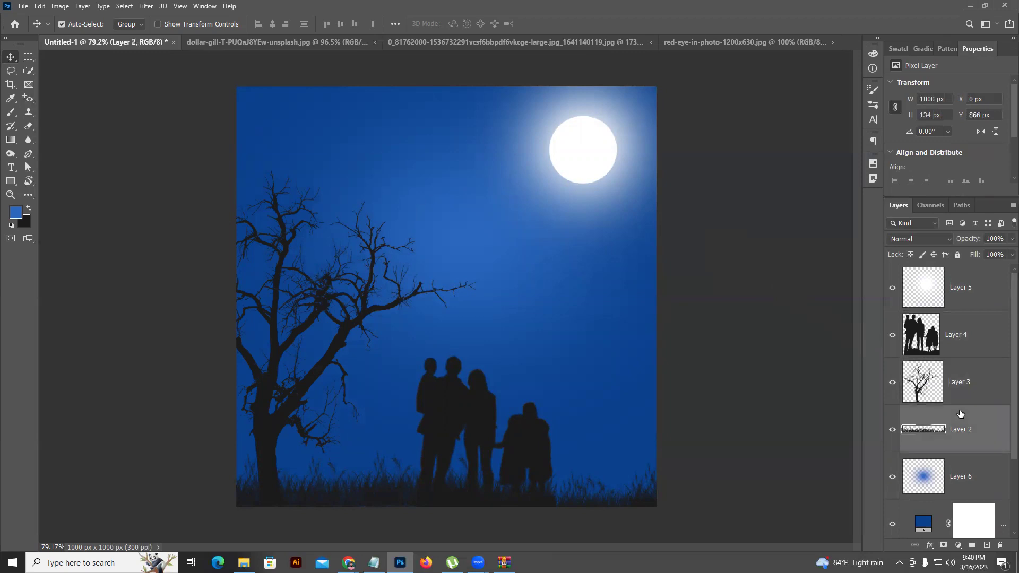
pyautogui.keyDown('ctrl'); pyautogui.click(963, 376); pyautogui.keyUp('ctrl')
pyautogui.keyDown('ctrl'); pyautogui.click(961, 340); pyautogui.keyUp('ctrl')
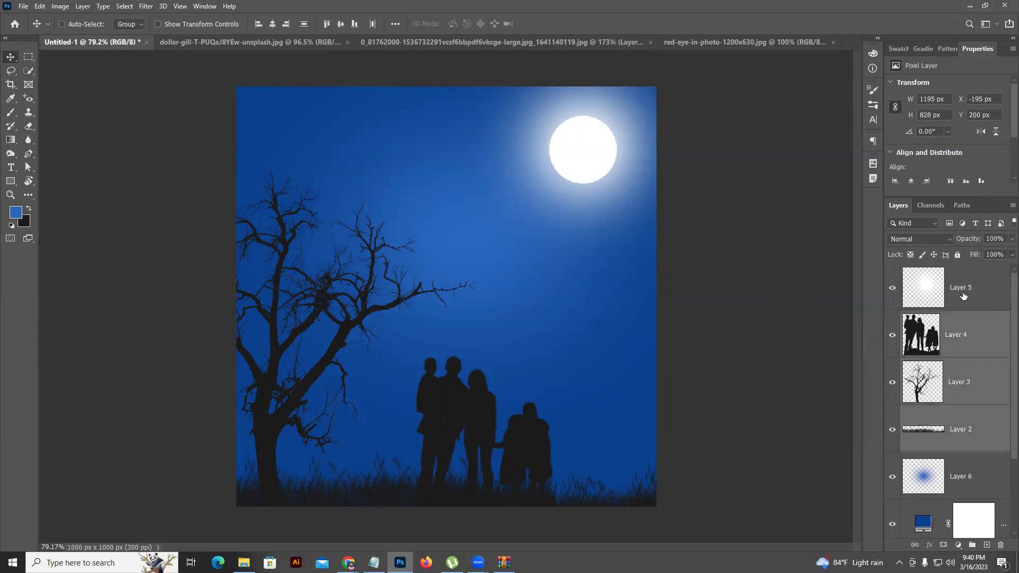
pyautogui.keyDown('ctrl'); pyautogui.click(964, 295); pyautogui.keyUp('ctrl')
pyautogui.keyDown('ctrl'); pyautogui.click(958, 474); pyautogui.keyUp('ctrl')
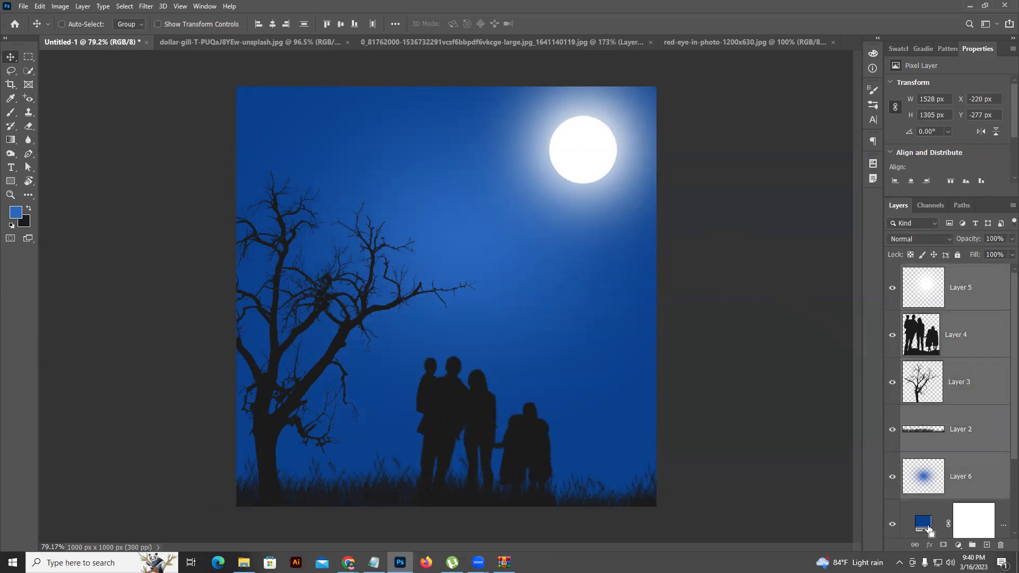
# - Load the Color Fill layer's area as a selection twice, deselecting each time
pyautogui.keyDown('ctrl'); pyautogui.click(957, 527); pyautogui.keyUp('ctrl')
pyautogui.hotkey('ctrl', 'd')
pyautogui.keyDown('ctrl'); pyautogui.click(923, 522); pyautogui.keyUp('ctrl')
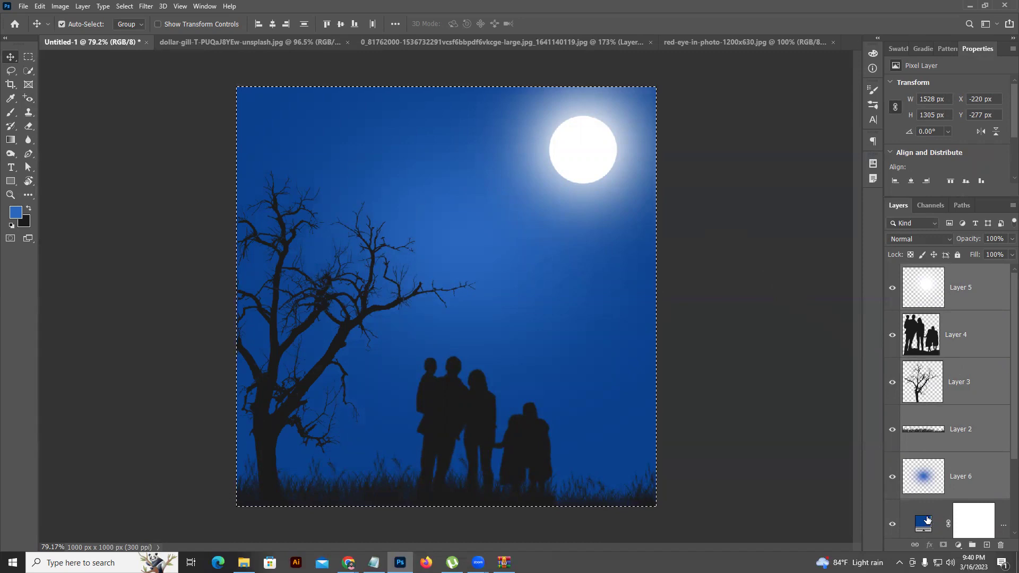
pyautogui.hotkey('ctrl', 'd')
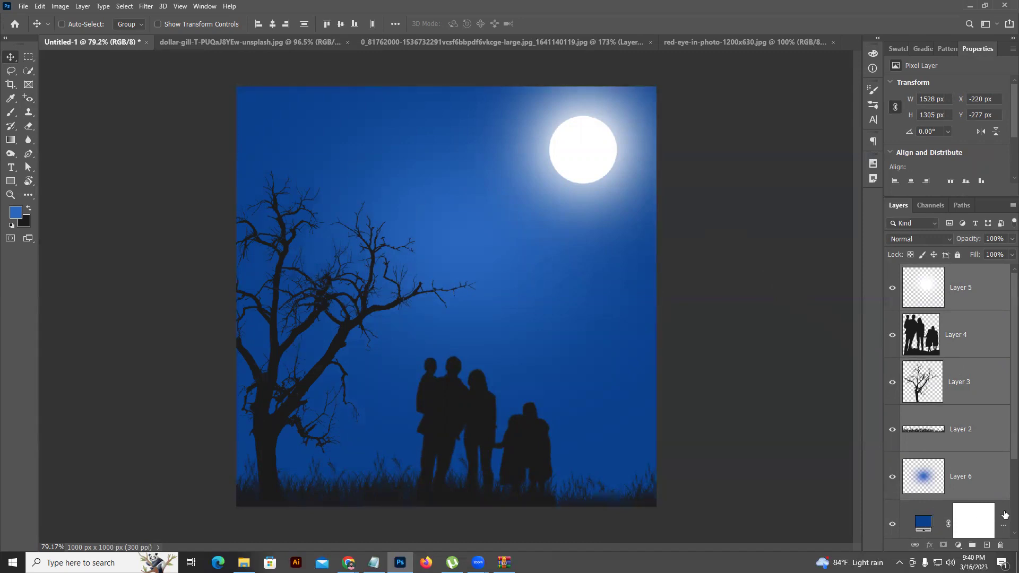
pyautogui.scroll(-3, 934, 439)
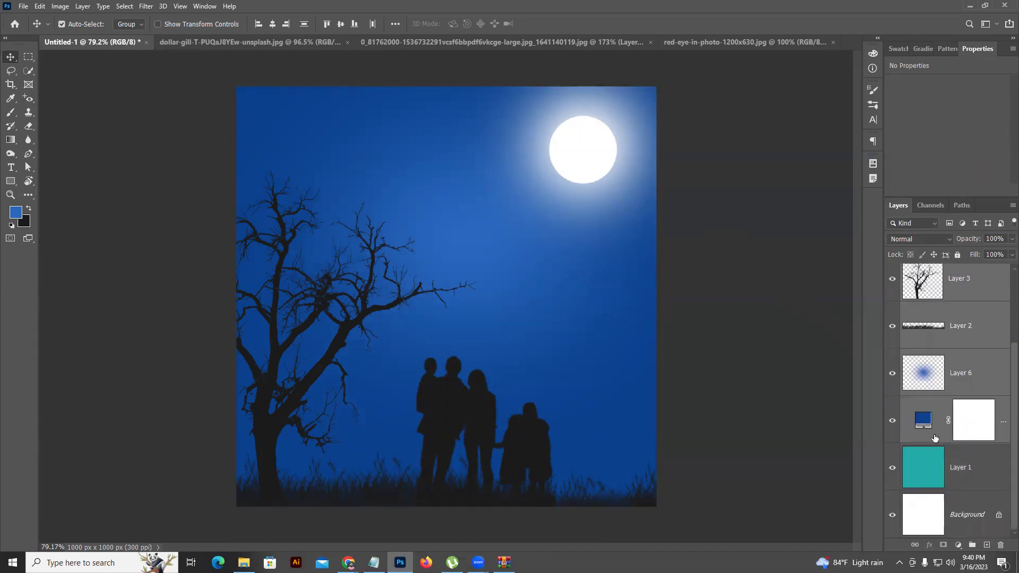
pyautogui.scroll(2, 930, 436)
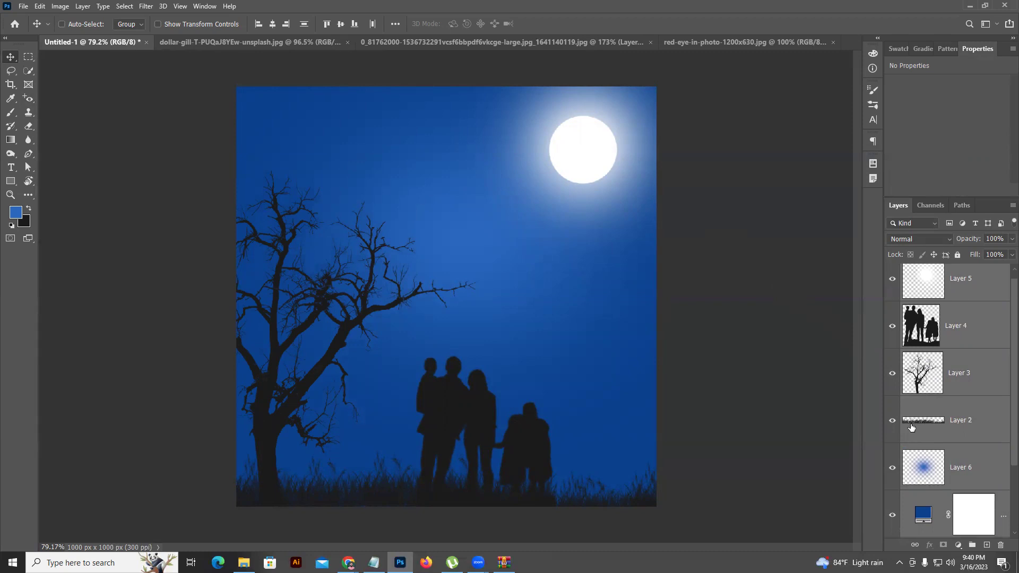
pyautogui.hotkey('ctrl', 'g')
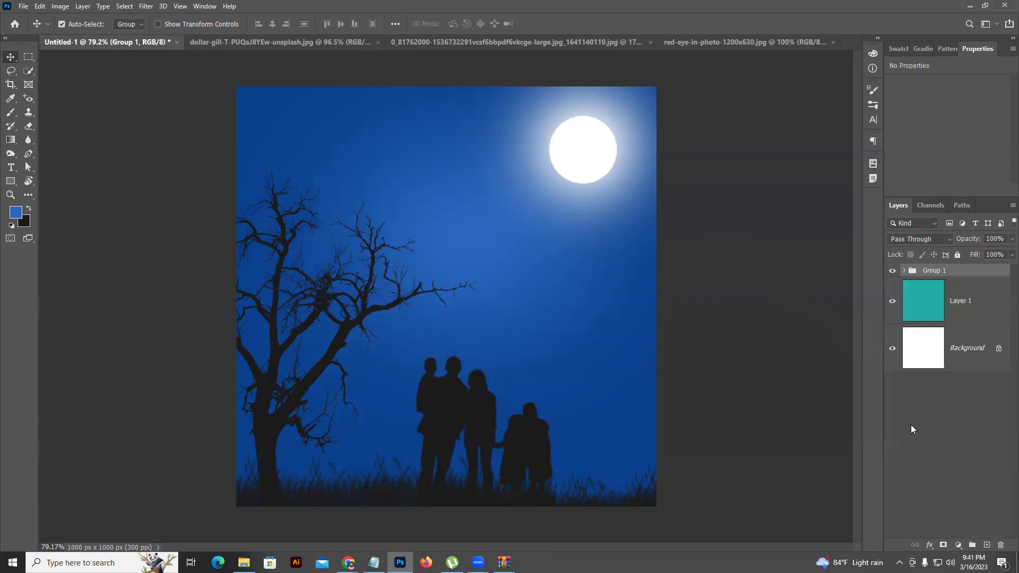
pyautogui.hotkey('ctrl', 'shift', 'g')
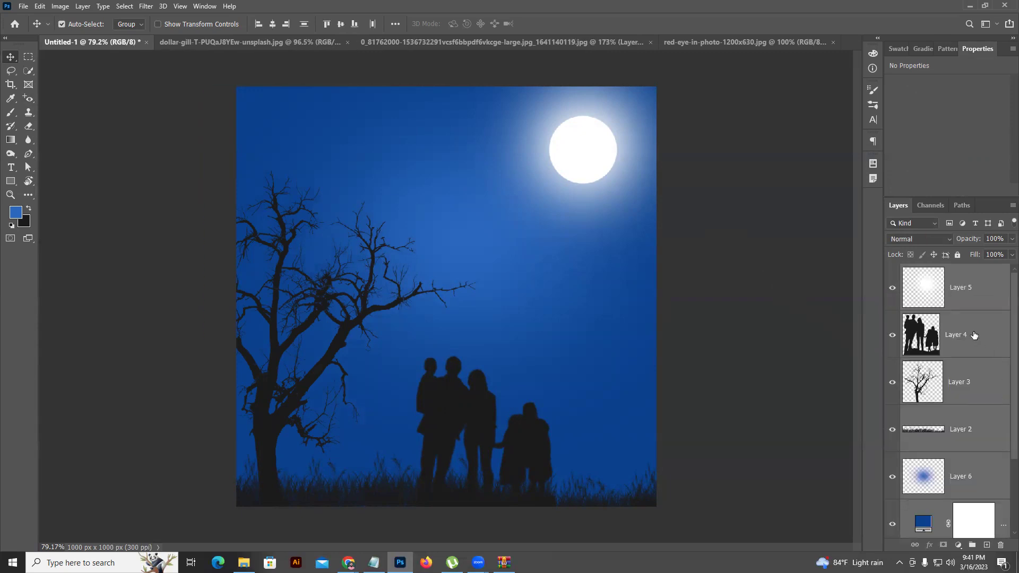
pyautogui.click(974, 547)
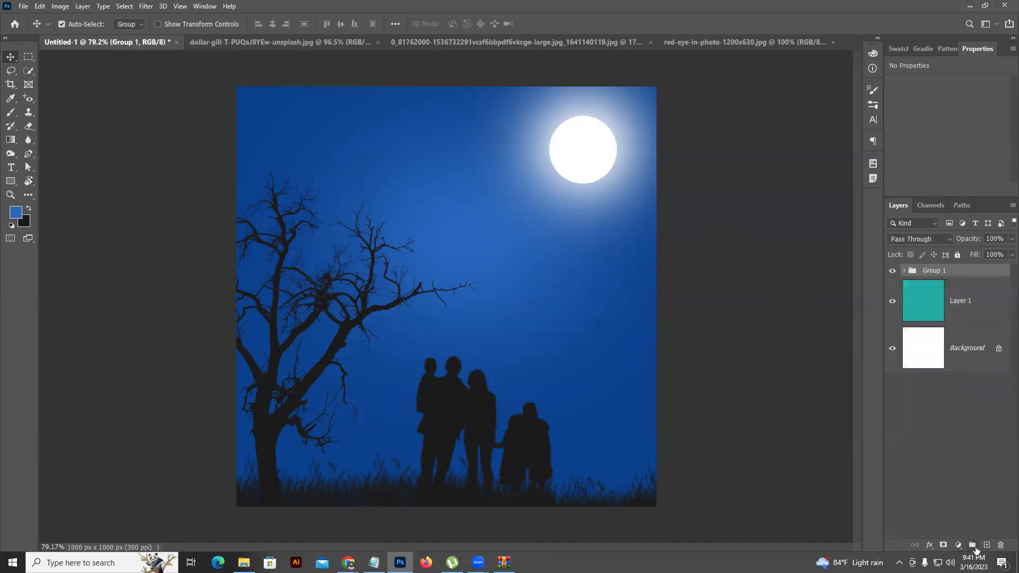
pyautogui.rightClick(945, 274)
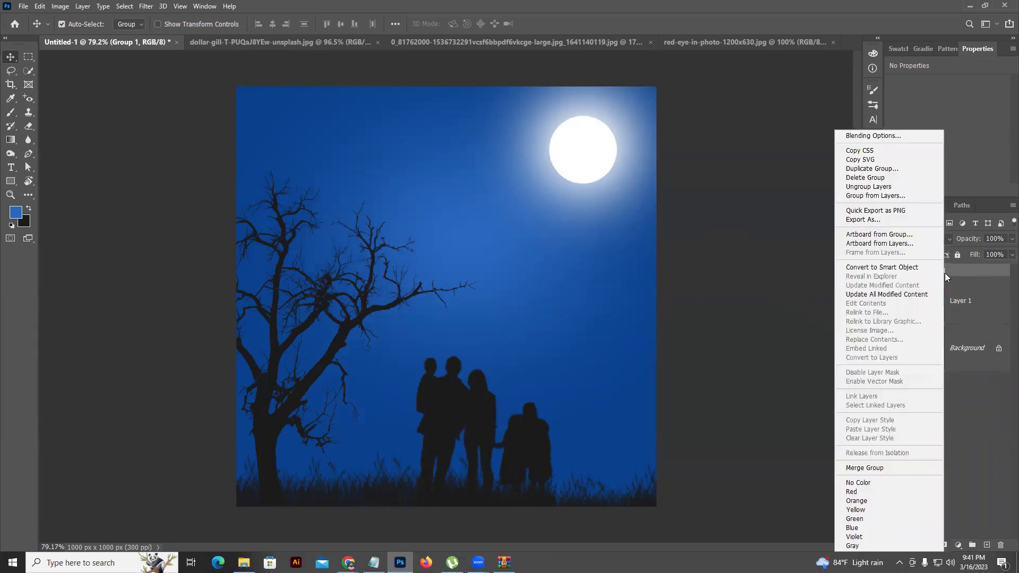
pyautogui.click(891, 188)
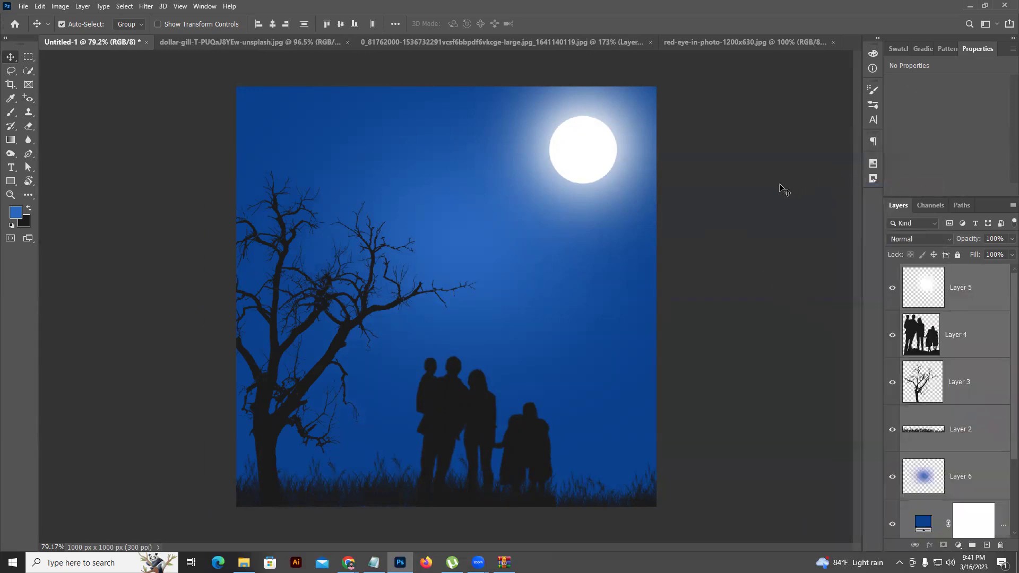
pyautogui.click(84, 7)
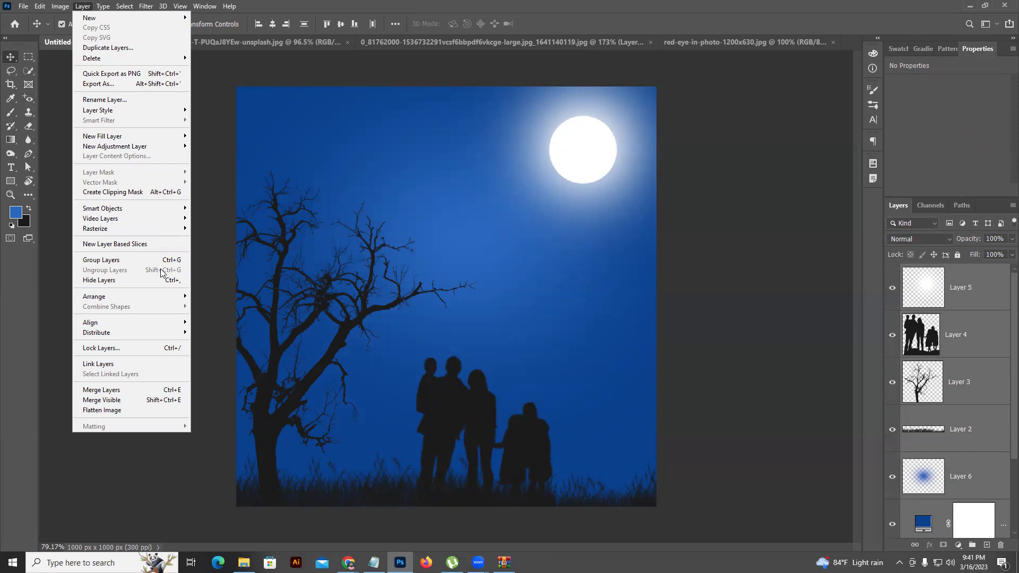
pyautogui.click(222, 85)
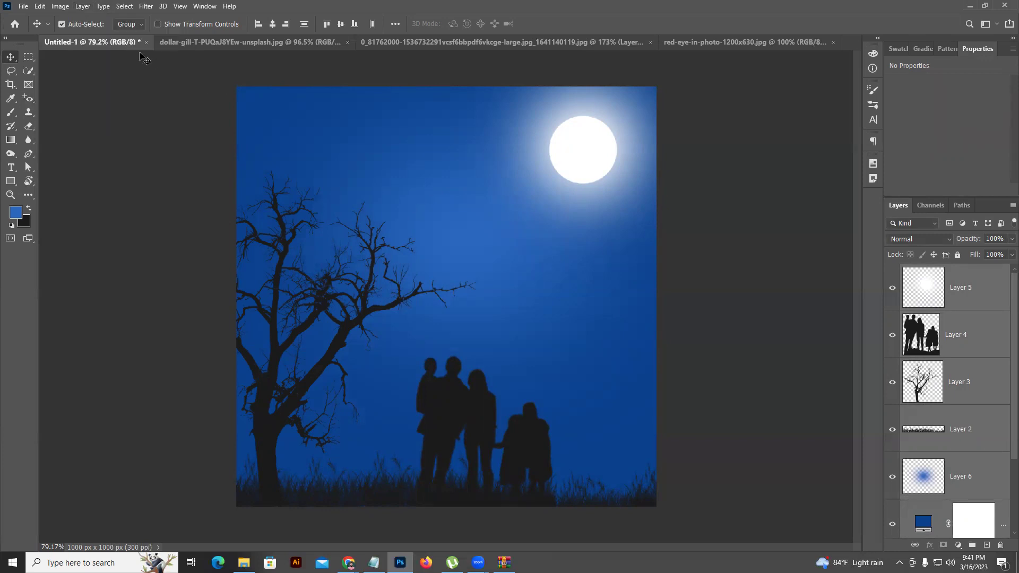
# - Create a new 1000×1000 px document and fill a small blue rectangle on a new layer
pyautogui.click(23, 6)
pyautogui.click(28, 18)
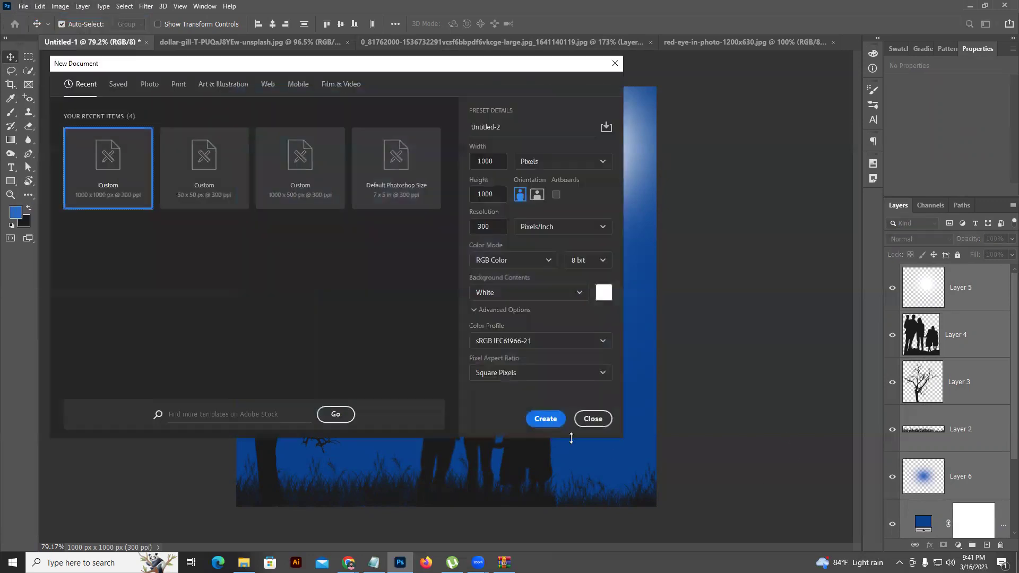
pyautogui.click(533, 417)
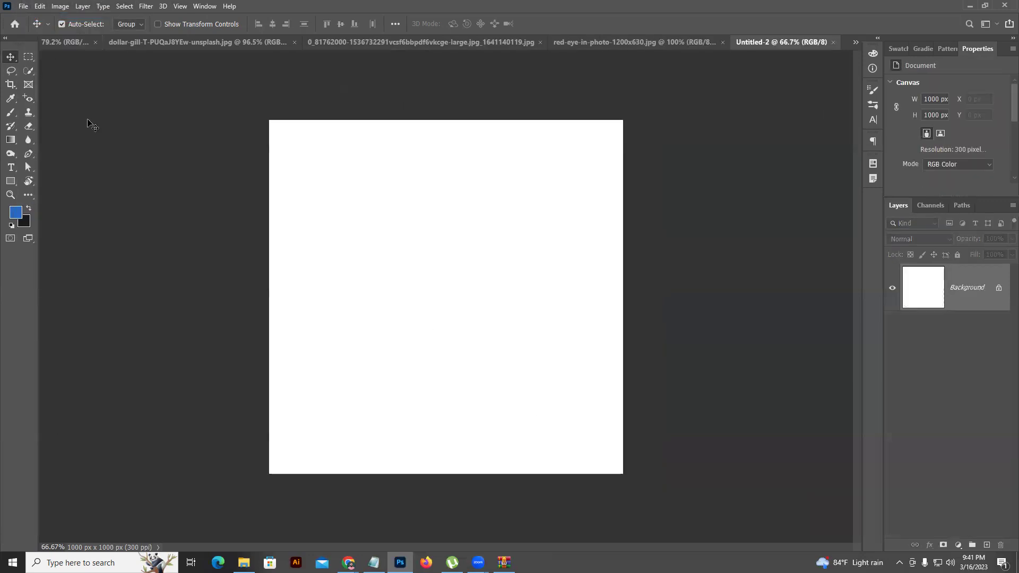
pyautogui.click(29, 56)
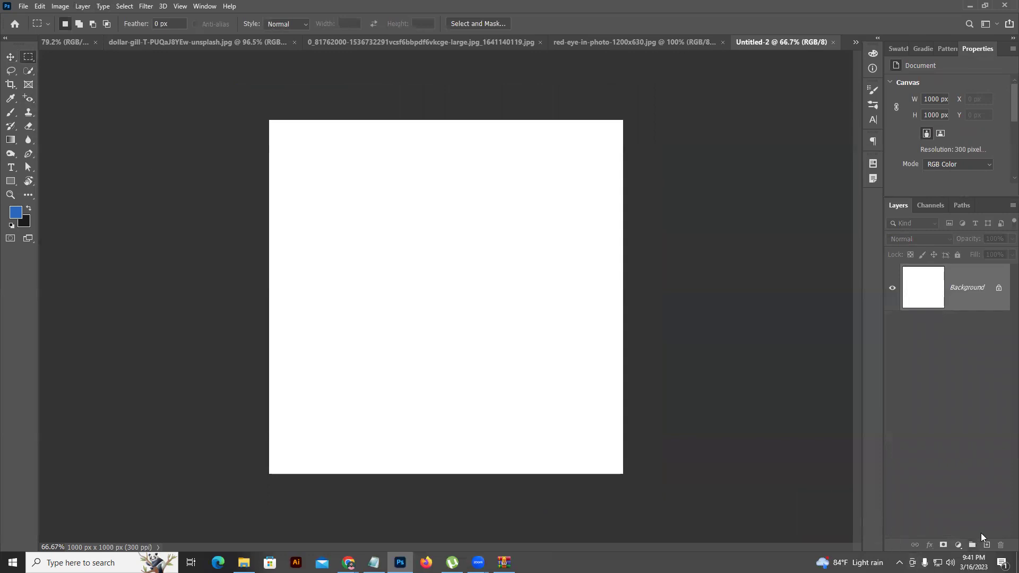
pyautogui.click(986, 544)
pyautogui.moveTo(305, 194); pyautogui.dragTo(363, 219)
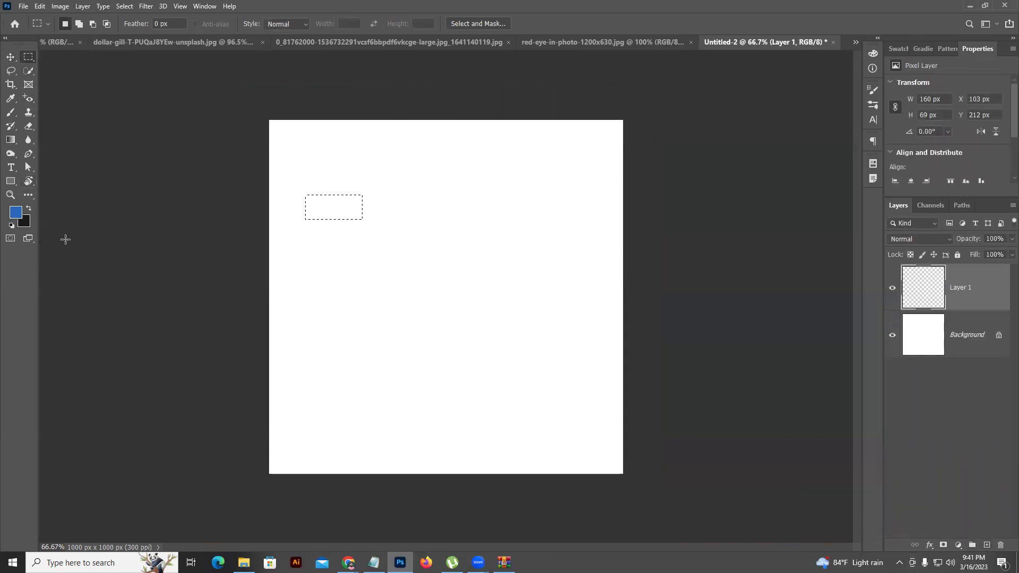
pyautogui.hotkey('alt', 'BackSpace')
pyautogui.hotkey('ctrl', 'd')
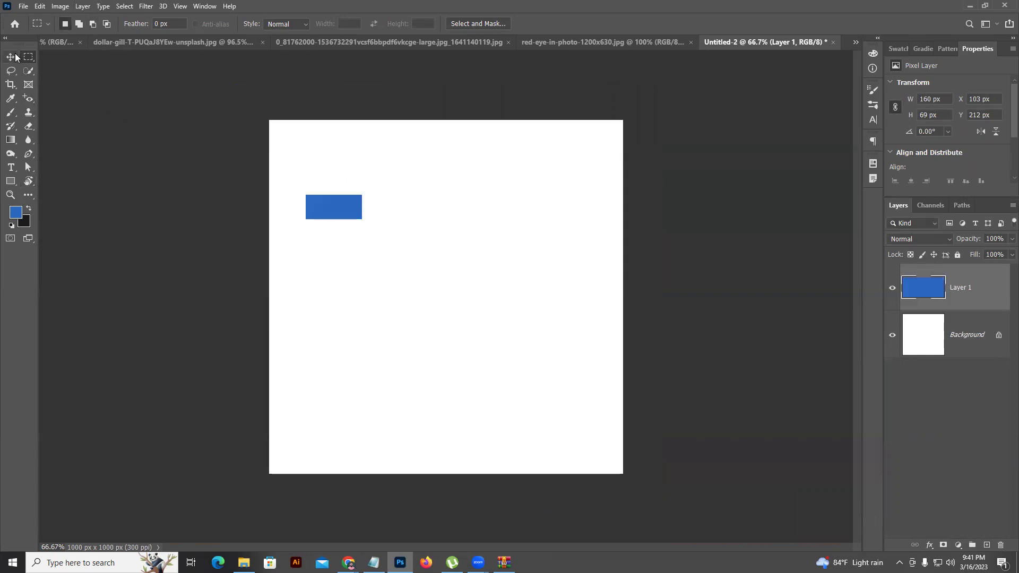
# - Move the blue rectangle up-left, duplicate its layer, and drag the copy toward the canvas centre
pyautogui.click(12, 56)
pyautogui.moveTo(335, 216); pyautogui.dragTo(318, 204)
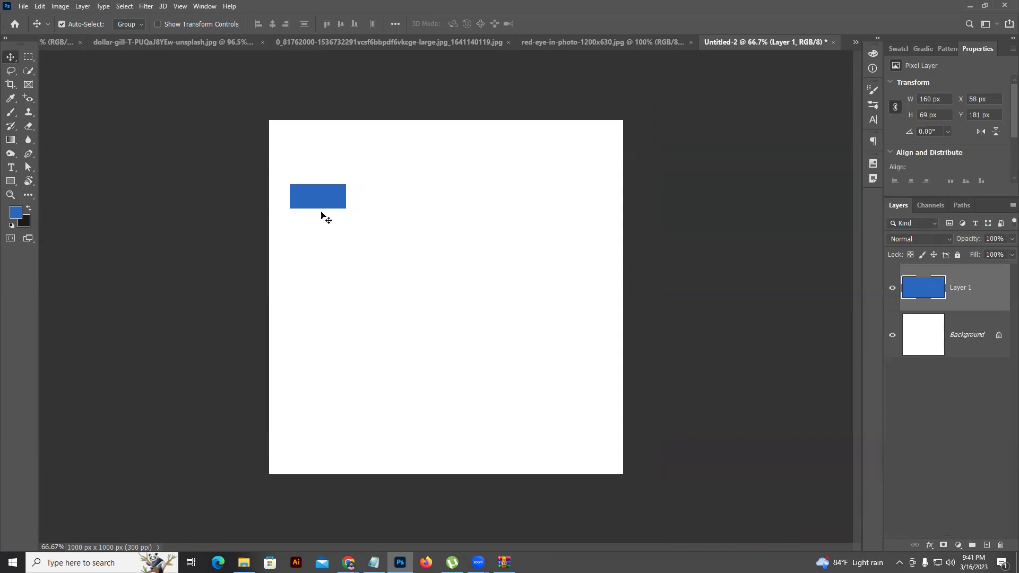
pyautogui.moveTo(986, 297); pyautogui.dragTo(986, 544)
pyautogui.moveTo(334, 209); pyautogui.dragTo(467, 287)
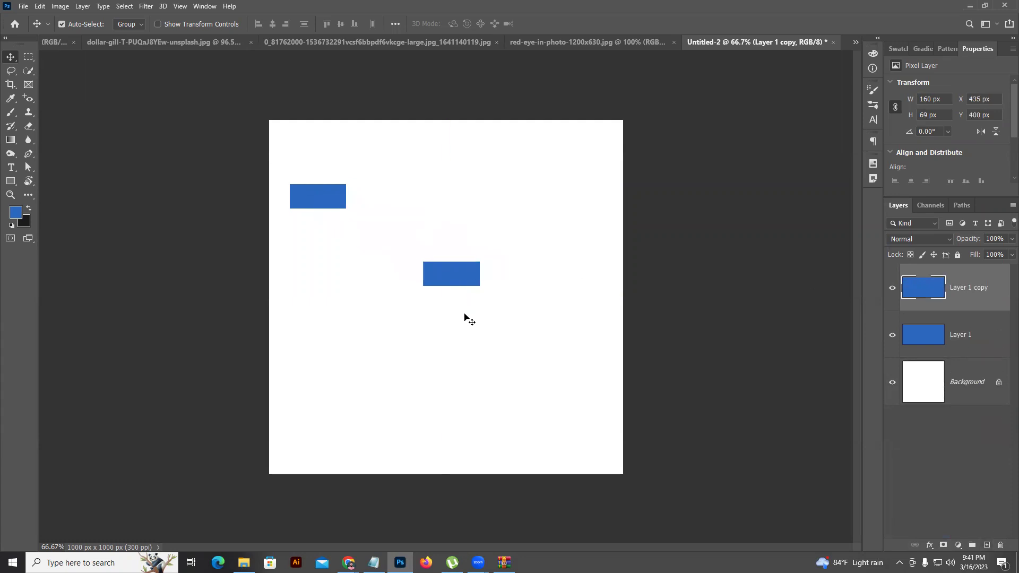
# - Push the copy to the right canvas edge lower down, the original to the left edge, and select both
pyautogui.hotkey('ctrl', 'j')
pyautogui.moveTo(461, 284); pyautogui.dragTo(508, 327)
pyautogui.press('Delete')
pyautogui.moveTo(468, 283); pyautogui.dragTo(613, 358)
pyautogui.moveTo(324, 204); pyautogui.dragTo(309, 198)
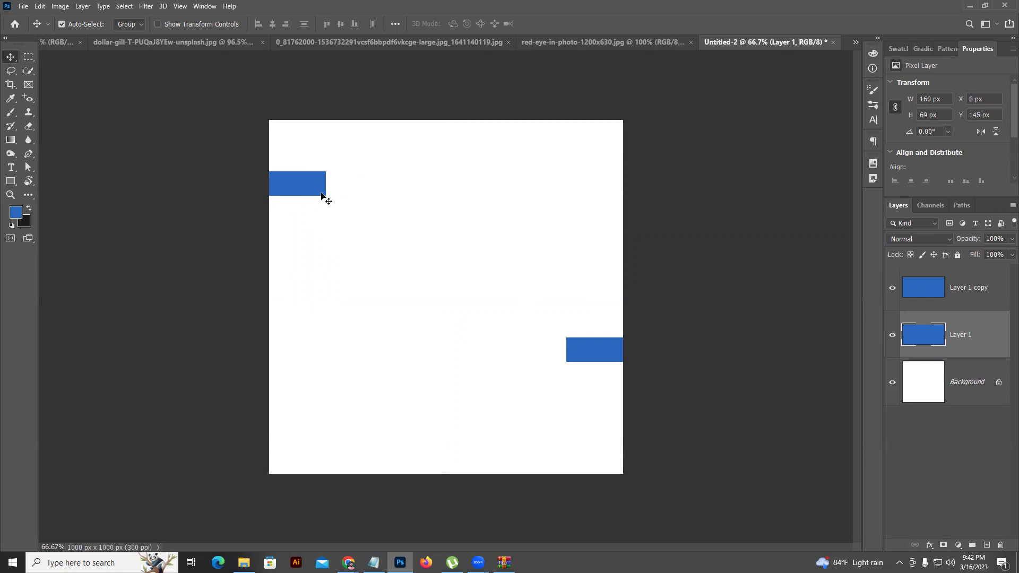
pyautogui.moveTo(241, 158); pyautogui.dragTo(653, 378)
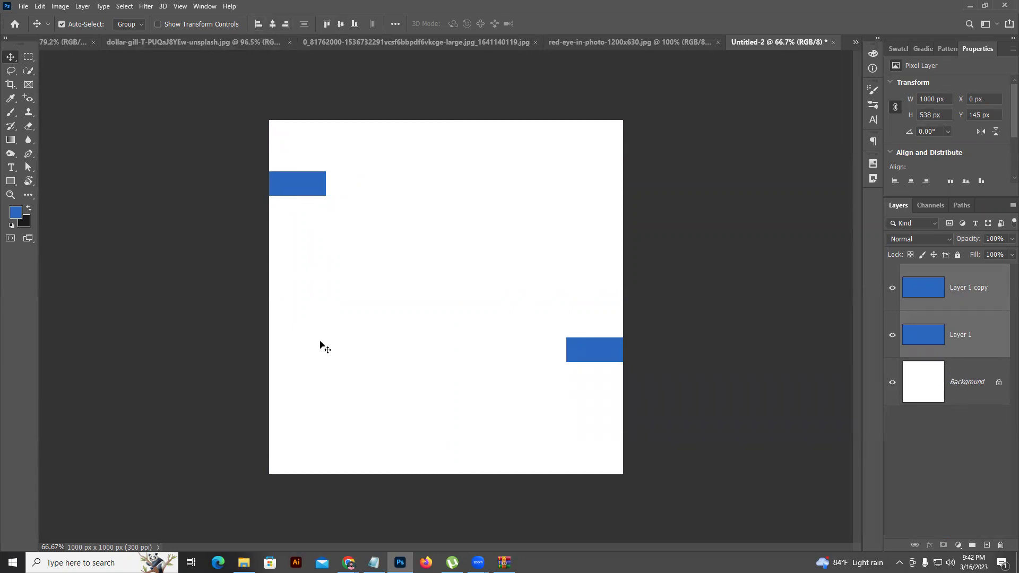
# - Try each Align option on the two rectangles, undoing each, and settle on Align Bottom Edges
pyautogui.click(259, 24)
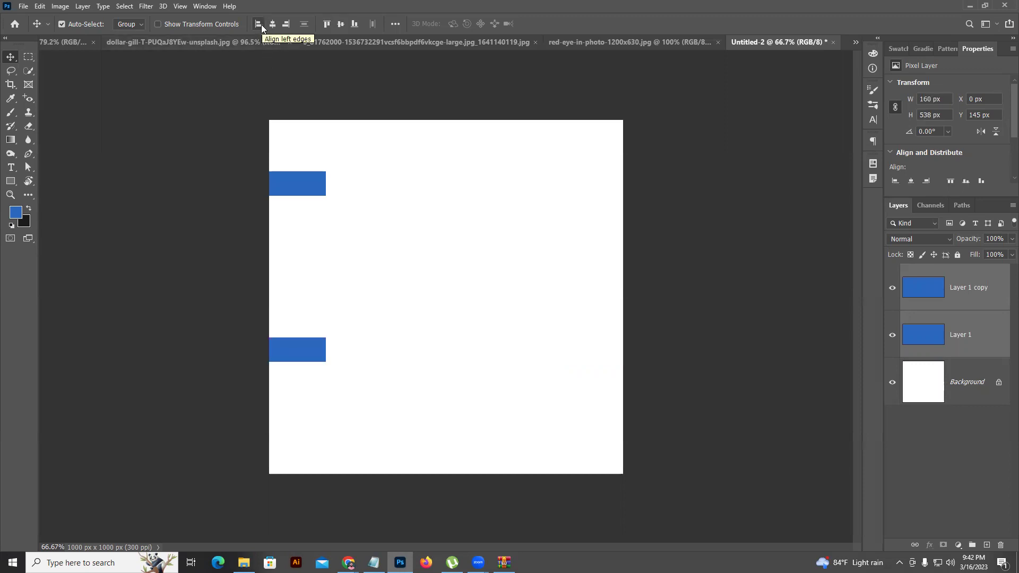
pyautogui.hotkey('ctrl', 'z')
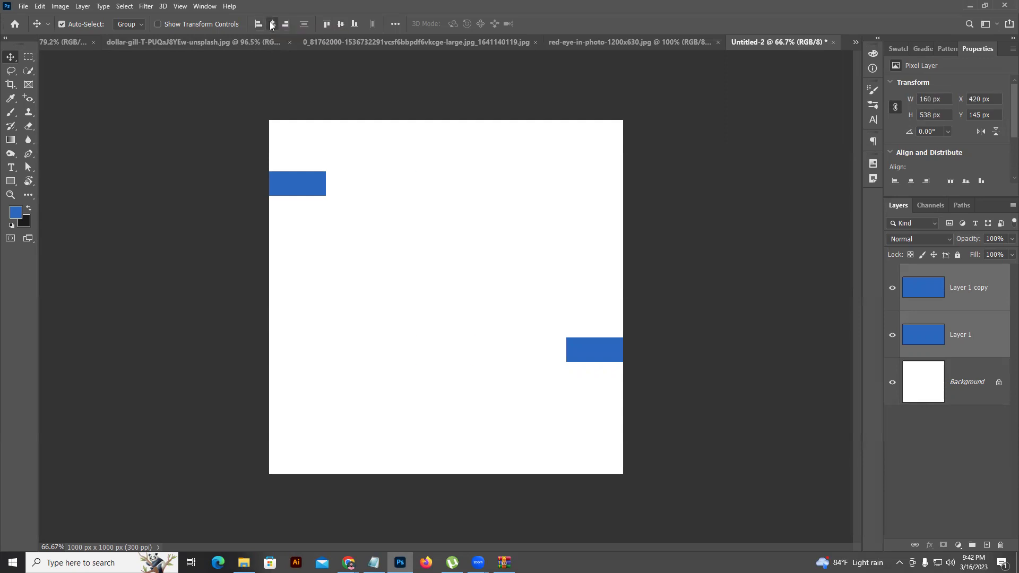
pyautogui.click(272, 24)
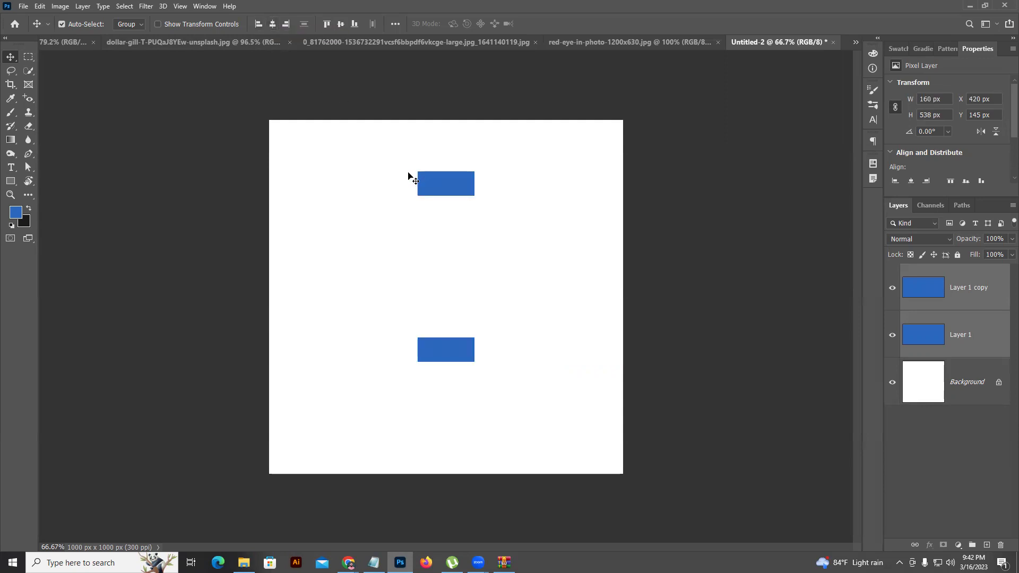
pyautogui.press('ctrl')
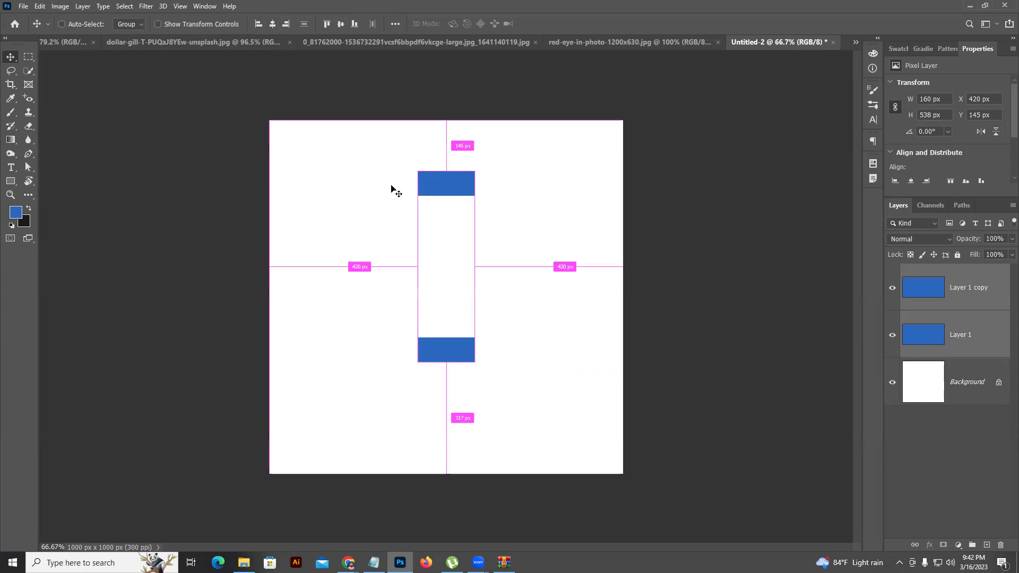
pyautogui.hotkey('ctrl', 'z')
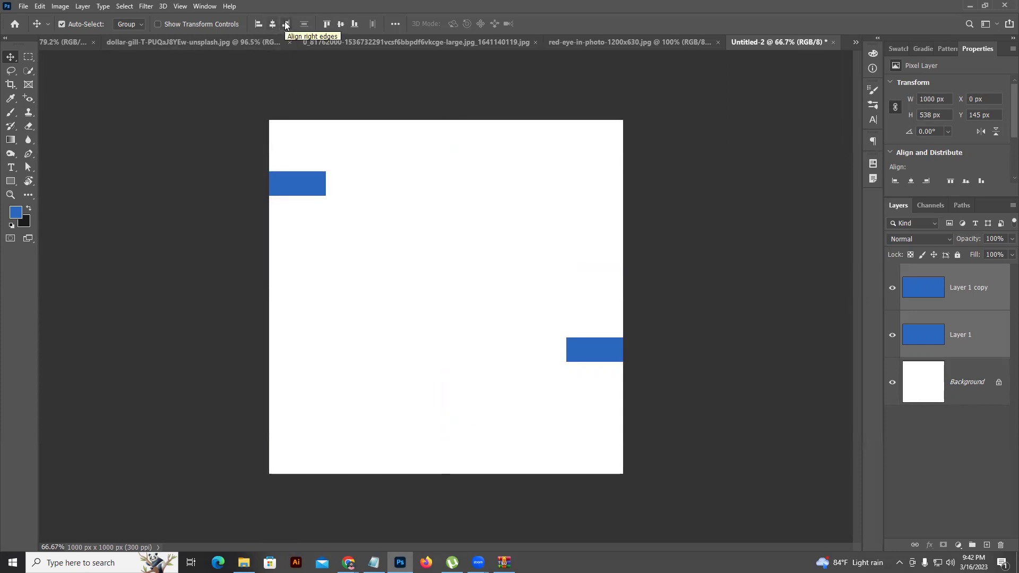
pyautogui.click(285, 25)
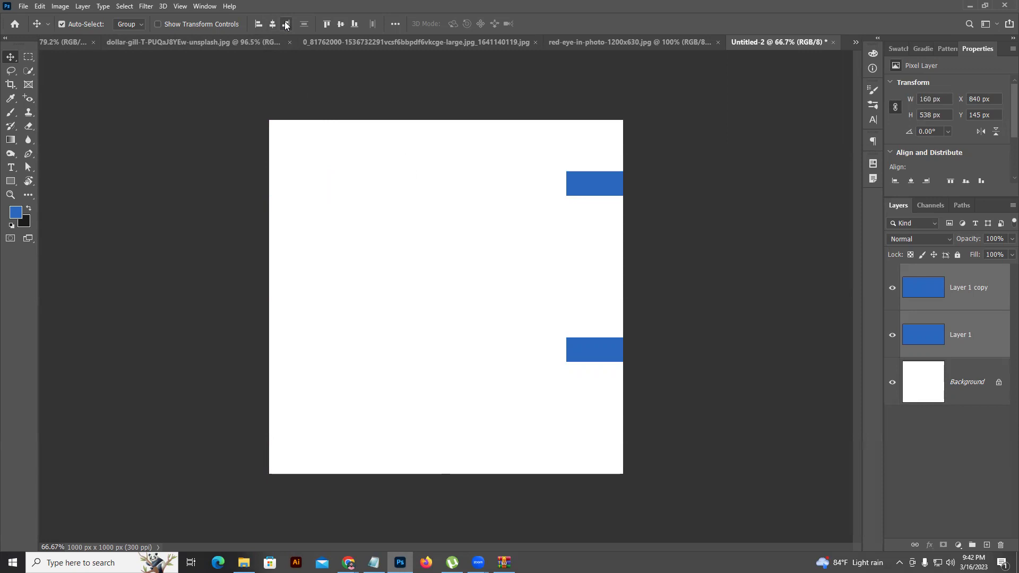
pyautogui.hotkey('ctrl', 'z')
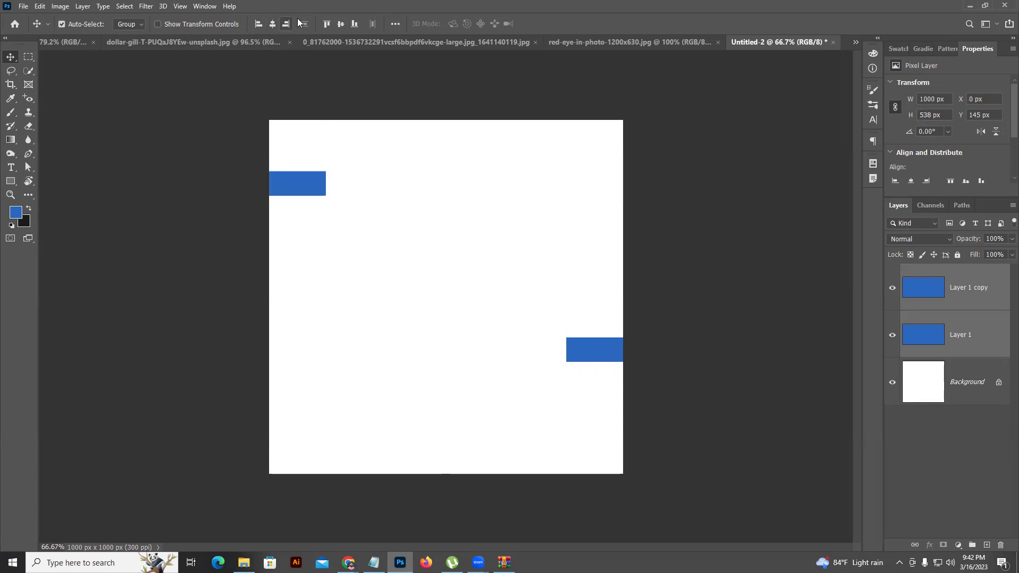
pyautogui.click(327, 24)
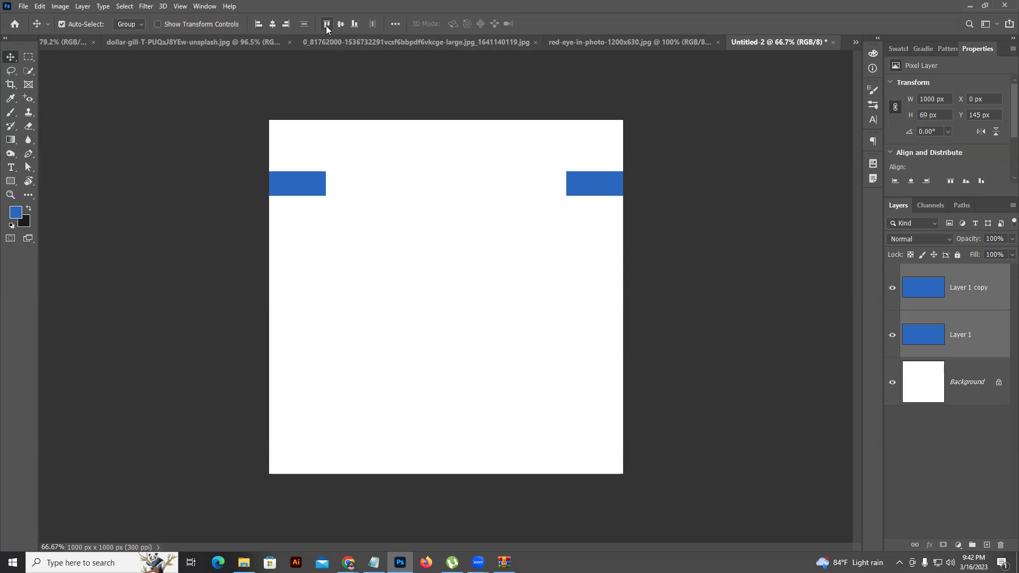
pyautogui.hotkey('ctrl', 'z')
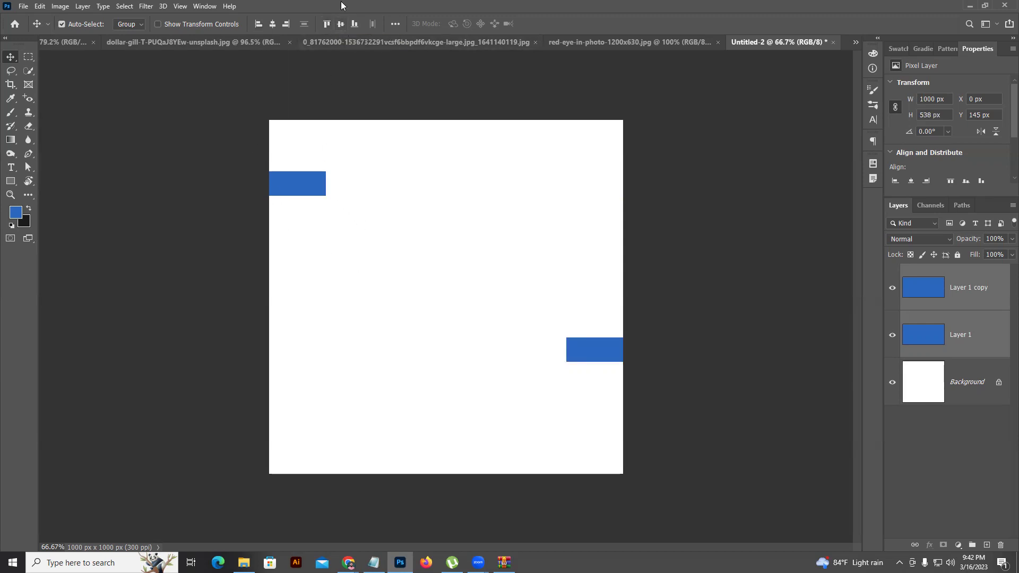
pyautogui.click(341, 24)
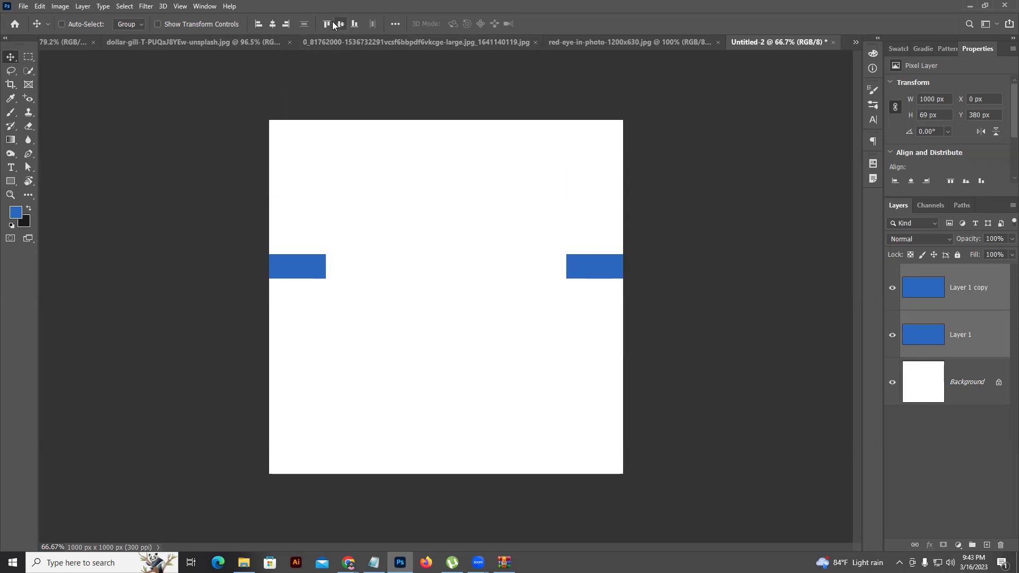
pyautogui.hotkey('ctrl', 'z')
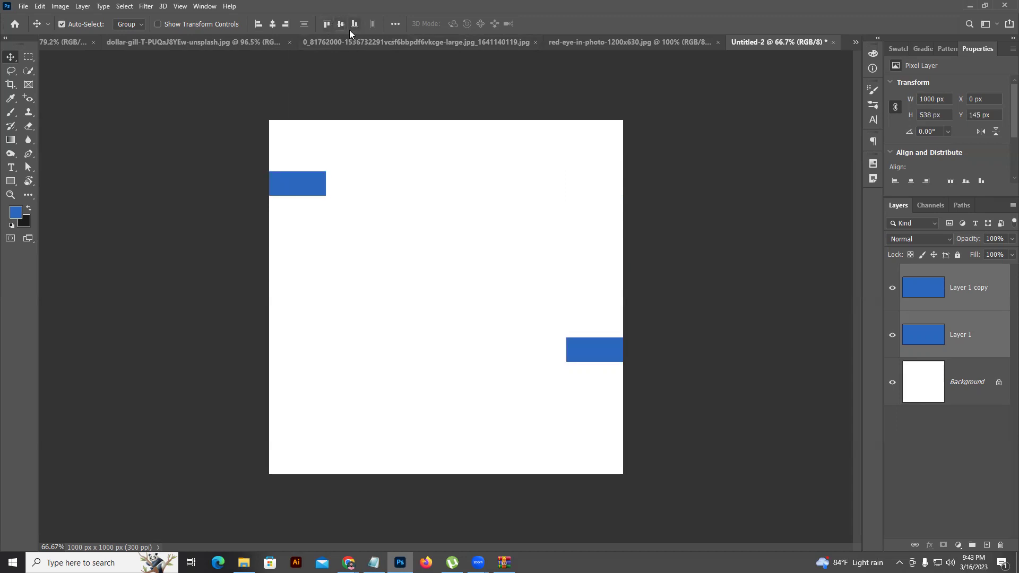
pyautogui.click(354, 24)
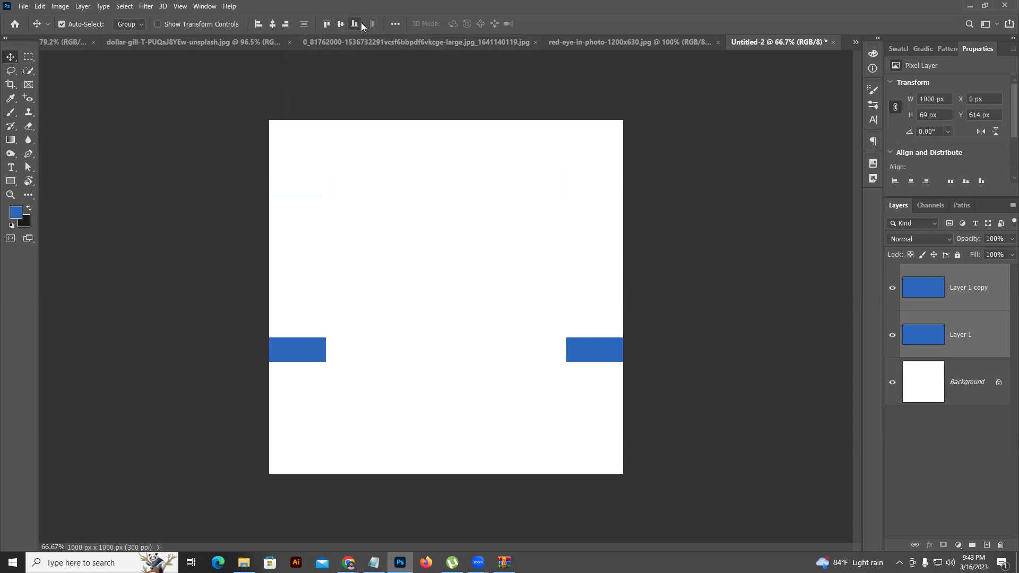
# - Narrow both rectangles to about half width and duplicate them into more small squares
pyautogui.hotkey('ctrl', 't')
pyautogui.moveTo(615, 349); pyautogui.dragTo(503, 288)
pyautogui.click(597, 24)
pyautogui.moveTo(508, 287); pyautogui.dragTo(518, 454)
pyautogui.moveTo(430, 167); pyautogui.dragTo(430, 143)
# - Select all squares, align their horizontal centres, and distribute them evenly by vertical centres
pyautogui.moveTo(301, 143); pyautogui.dragTo(585, 444)
pyautogui.moveTo(267, 142); pyautogui.dragTo(580, 462)
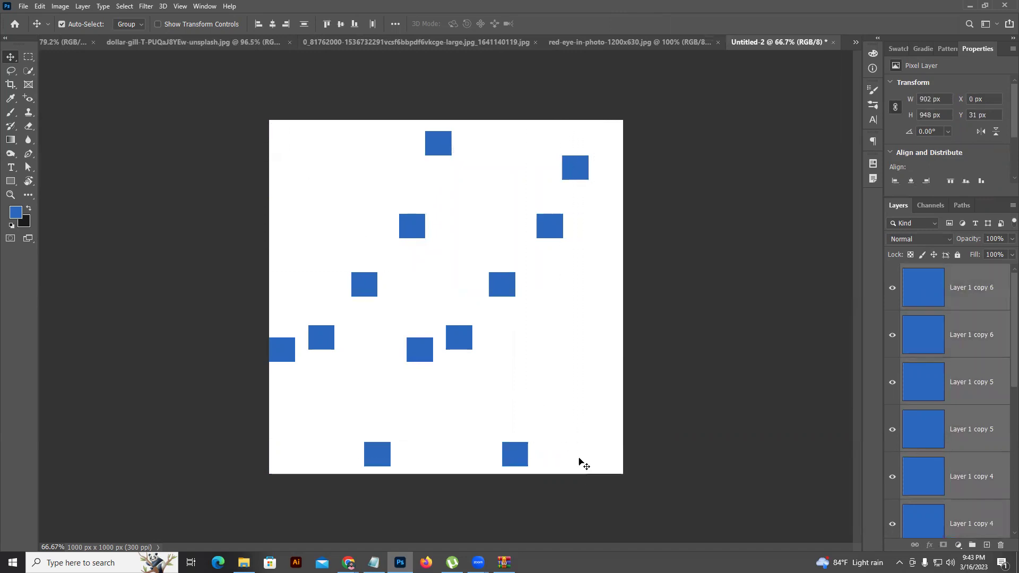
pyautogui.click(274, 23)
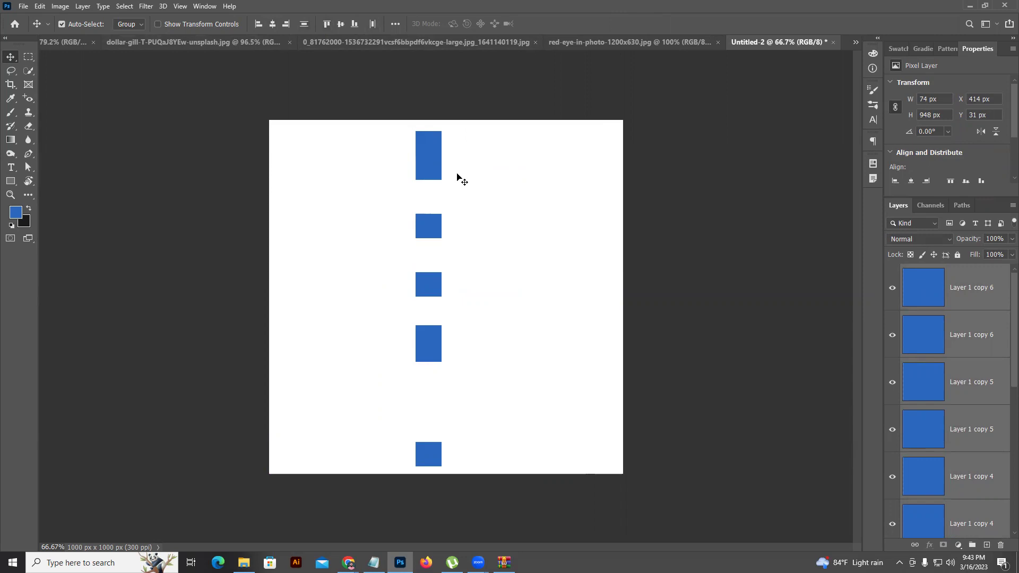
pyautogui.click(395, 24)
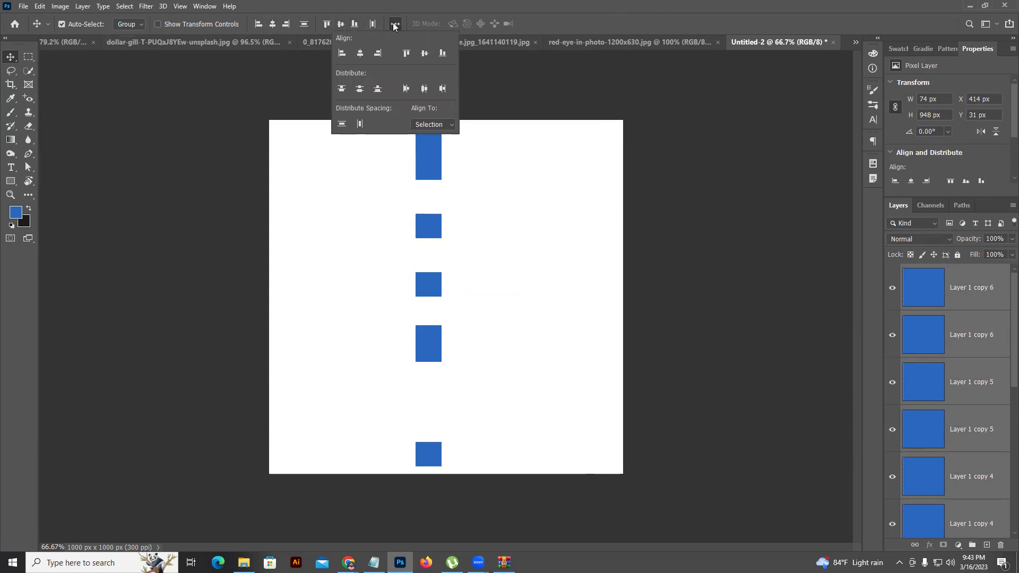
pyautogui.click(360, 92)
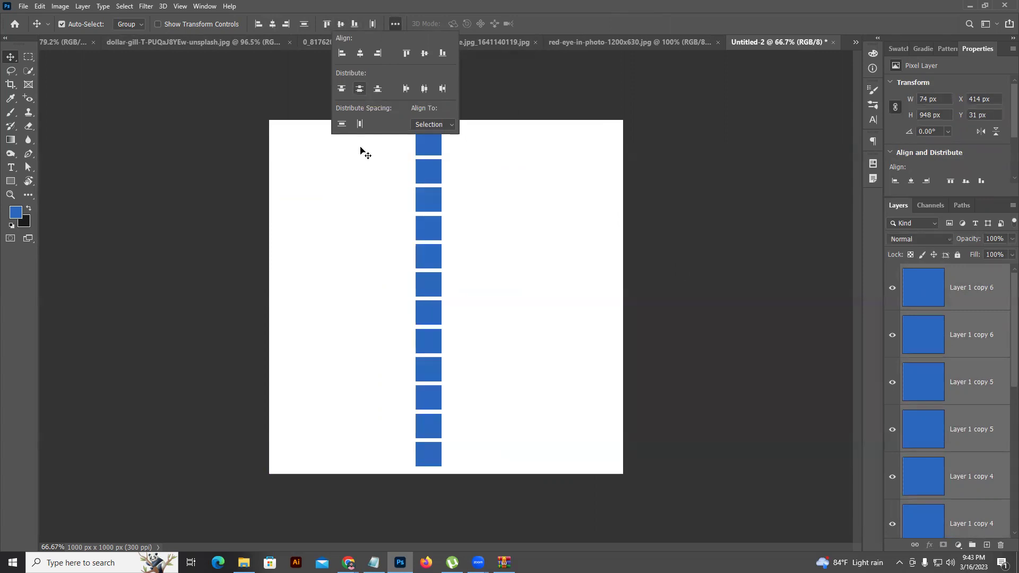
pyautogui.click(482, 250)
pyautogui.click(481, 249)
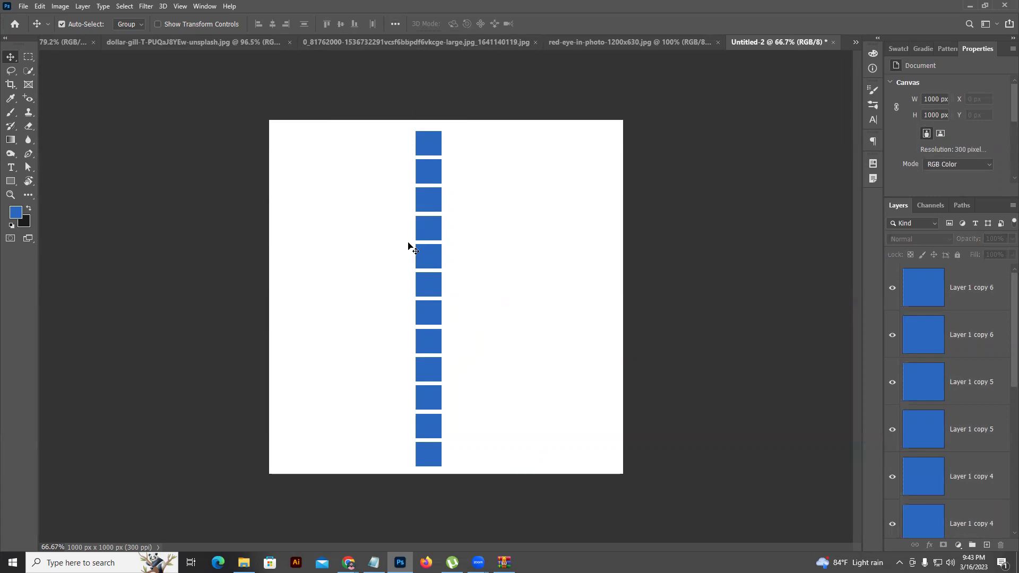
# - Undo back to the scattered squares and line them up in one horizontal row
pyautogui.hotkey('ctrl', 'z')
pyautogui.hotkey('ctrl', 'z')
pyautogui.hotkey('ctrl', 'z')
pyautogui.hotkey('ctrl', 'z')
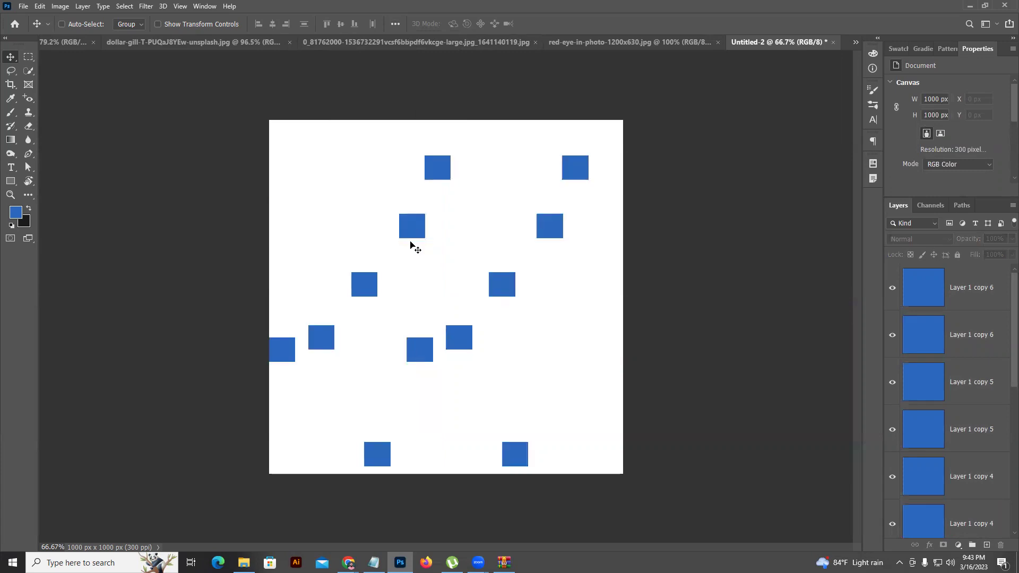
pyautogui.hotkey('ctrl', 'z')
pyautogui.moveTo(523, 457); pyautogui.dragTo(614, 408)
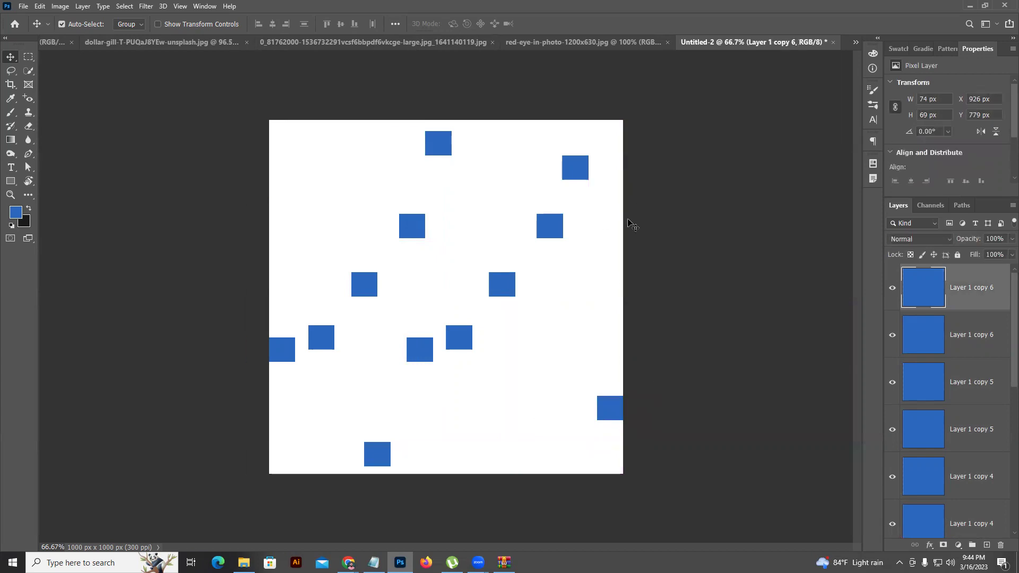
pyautogui.moveTo(264, 137); pyautogui.dragTo(627, 454)
pyautogui.click(340, 23)
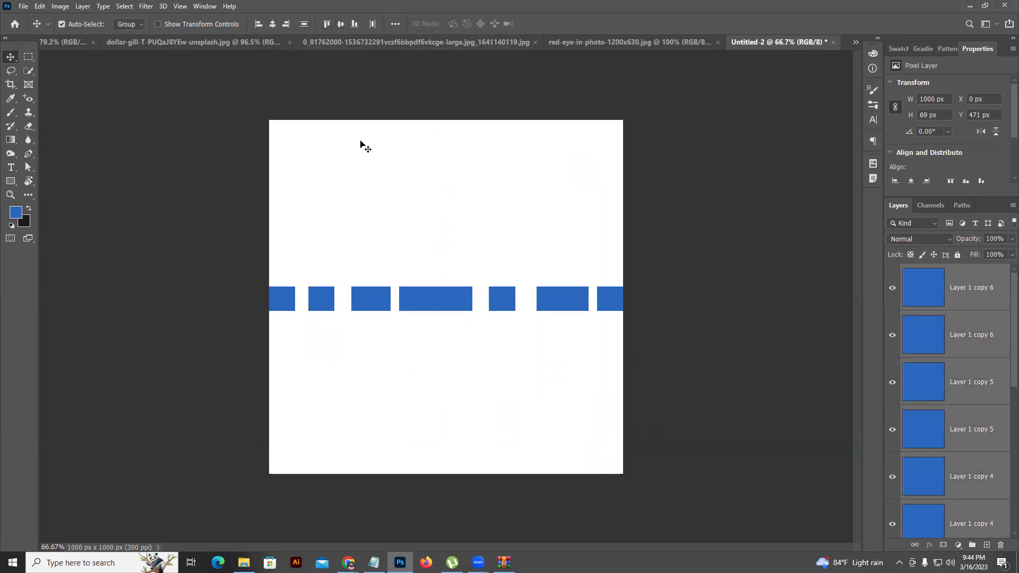
# - Distribute the squares evenly by horizontal centres, then select and delete all of them
pyautogui.click(395, 23)
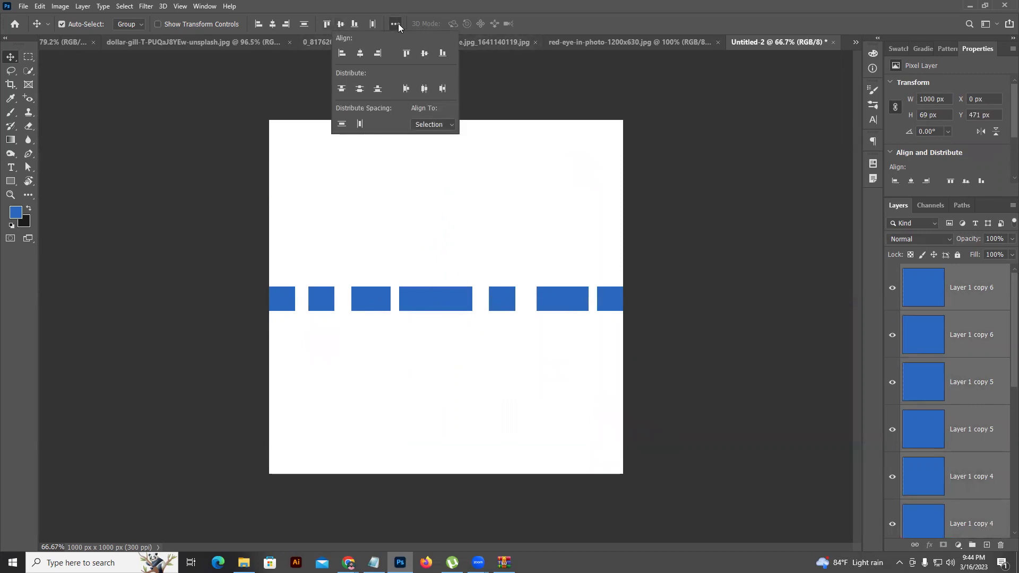
pyautogui.click(424, 89)
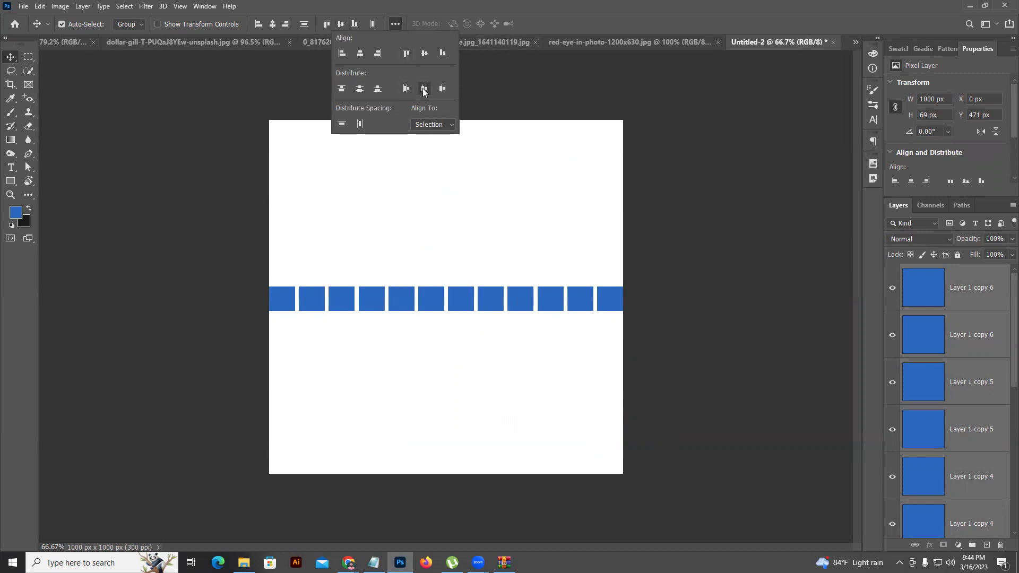
pyautogui.click(493, 268)
pyautogui.click(492, 268)
pyautogui.moveTo(248, 266); pyautogui.dragTo(662, 357)
pyautogui.press('Delete')
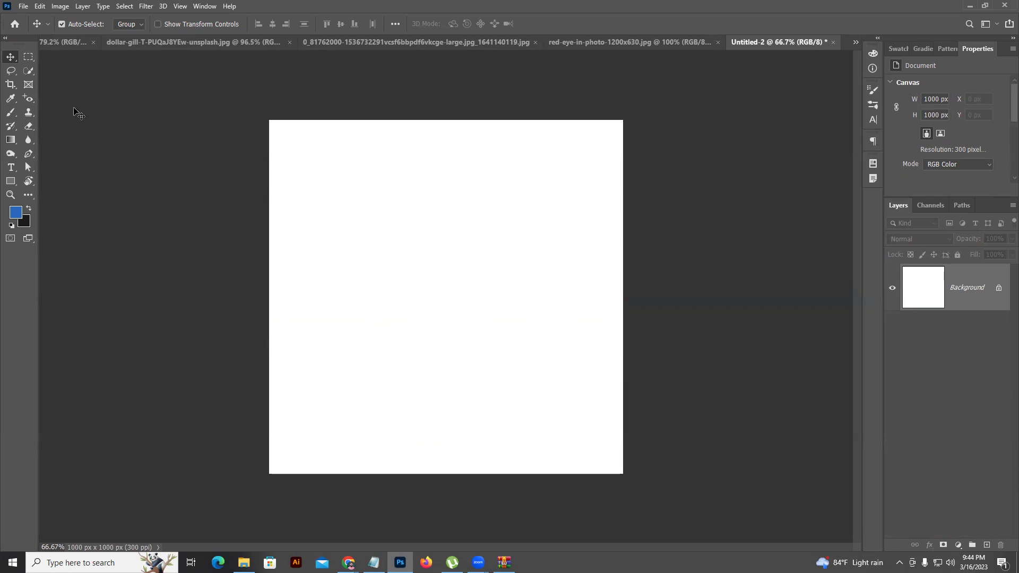
# - Convert the locked Background into an editable Layer 0
pyautogui.click(999, 289)
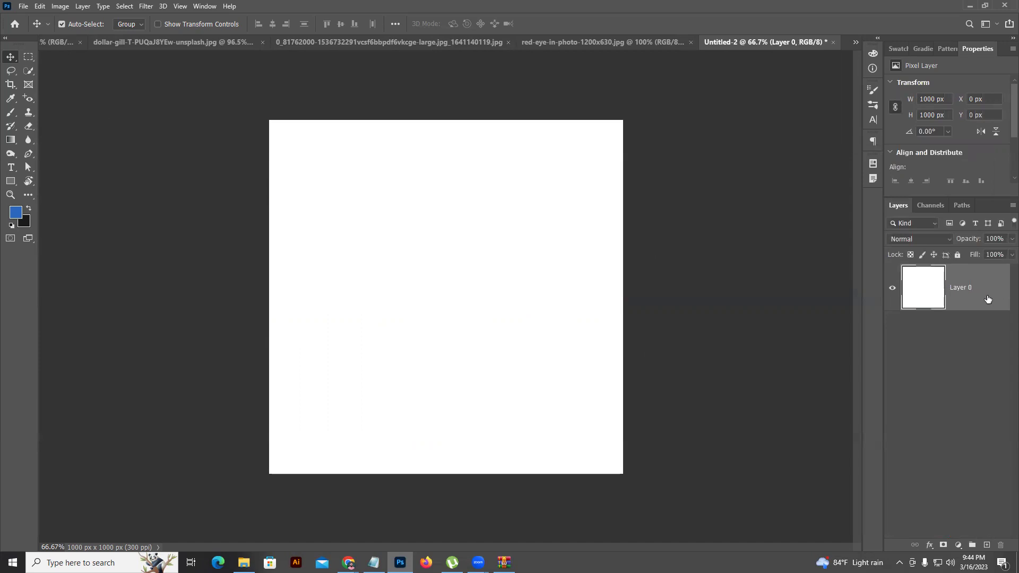
pyautogui.press('ctrl')
pyautogui.hotkey('ctrl', 'z')
pyautogui.rightClick(991, 294)
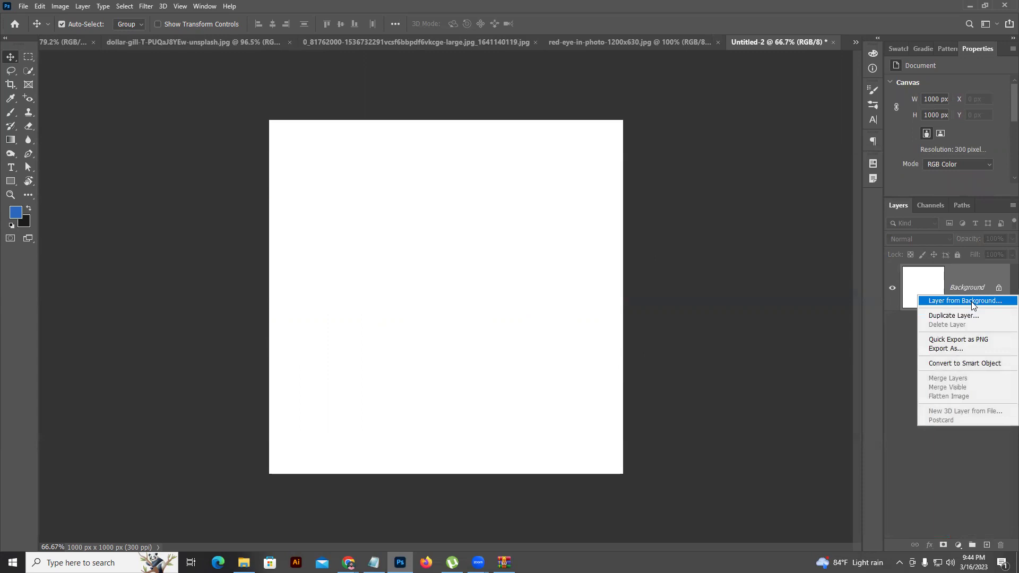
pyautogui.click(973, 305)
pyautogui.click(590, 169)
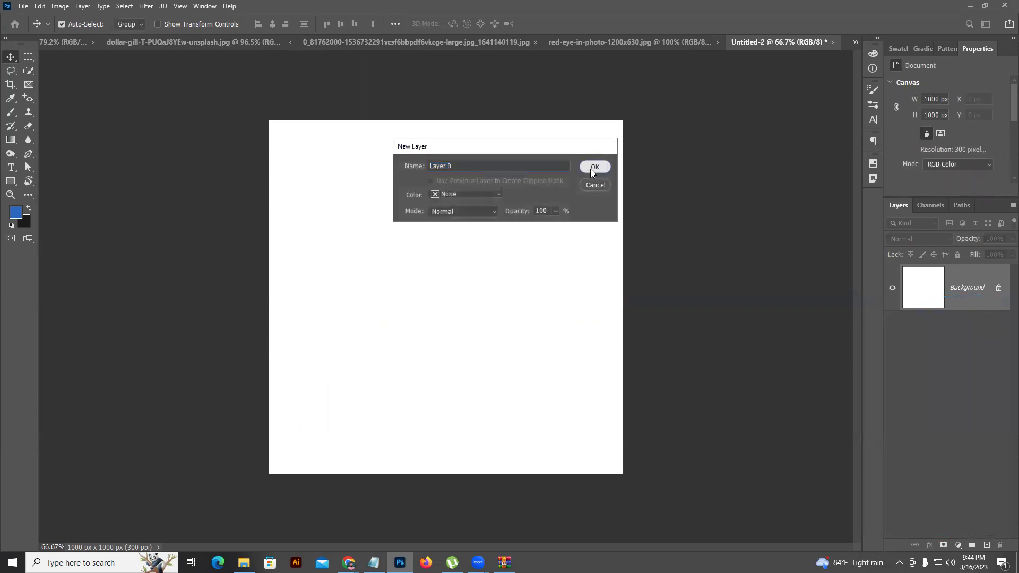
# - Delete a top-left block of Layer 0 to transparency, deselect, and toggle Lock All on and off
pyautogui.click(28, 56)
pyautogui.moveTo(314, 125); pyautogui.dragTo(341, 159)
pyautogui.moveTo(211, 101); pyautogui.dragTo(382, 250)
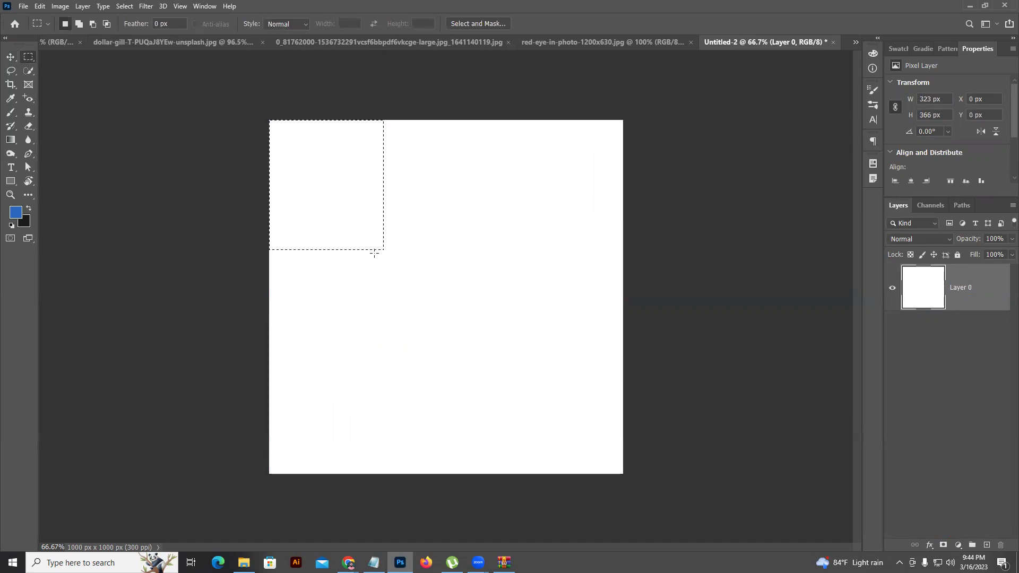
pyautogui.press('Delete')
pyautogui.click(358, 87)
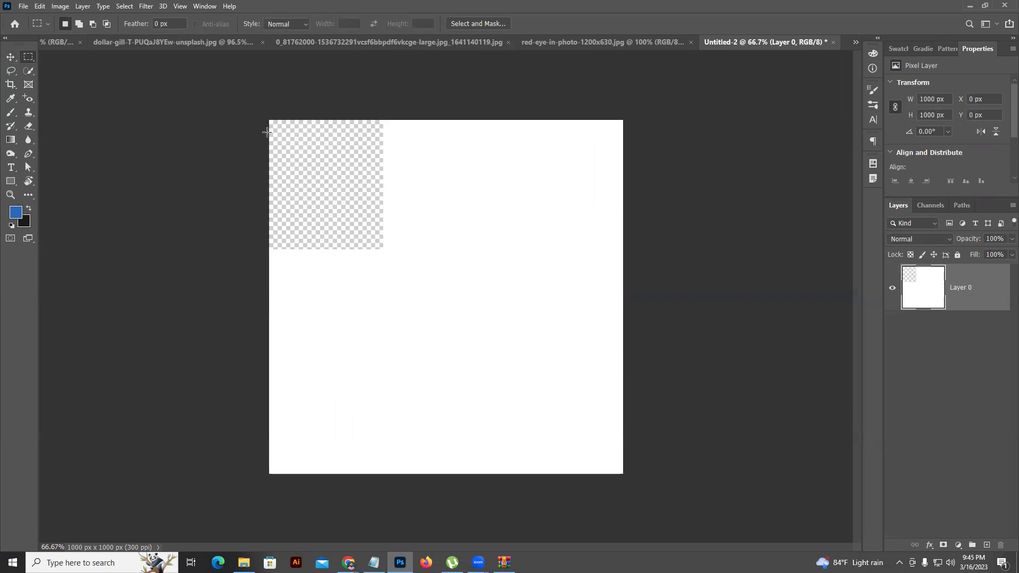
pyautogui.click(11, 57)
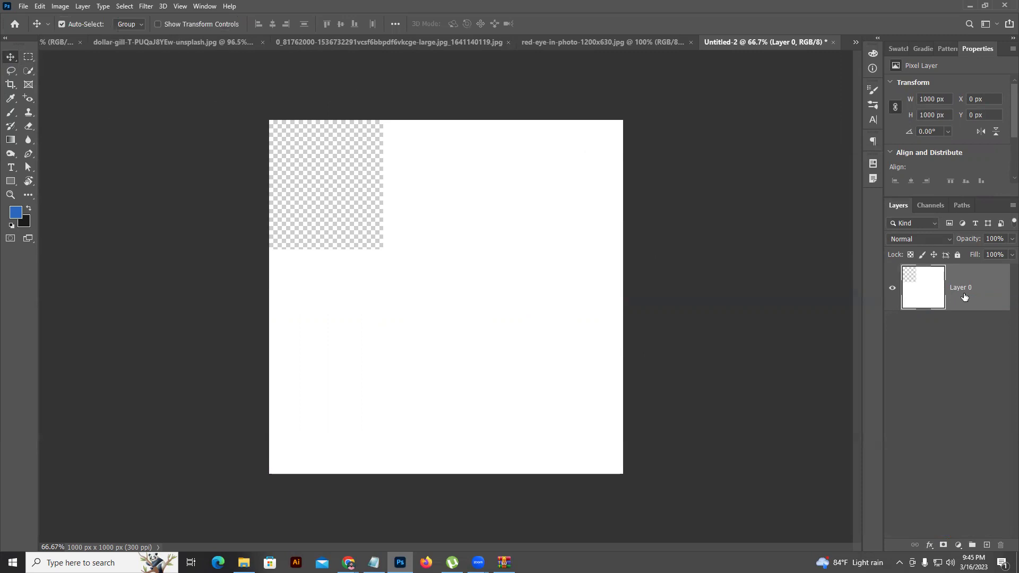
pyautogui.click(958, 254)
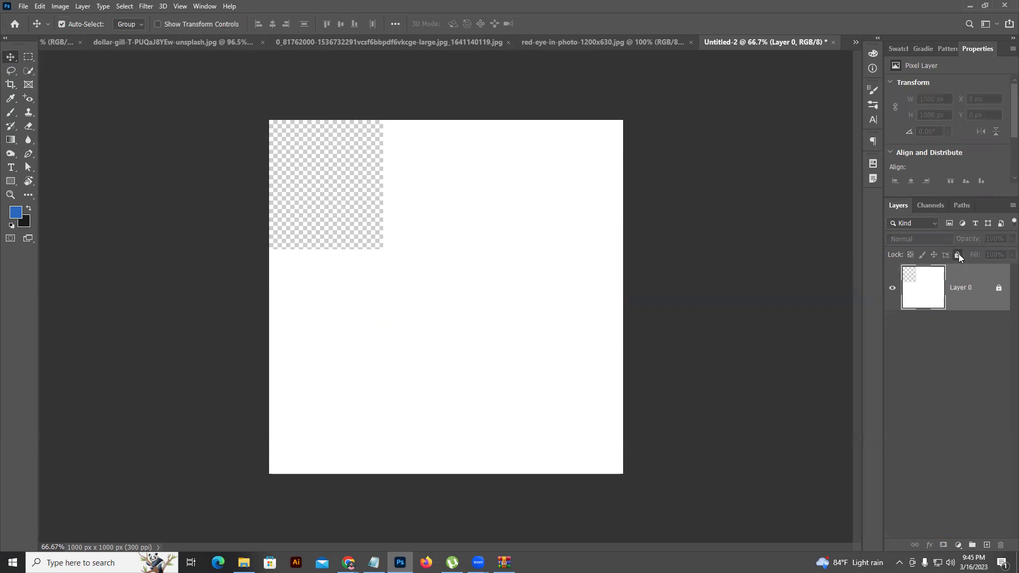
pyautogui.click(957, 255)
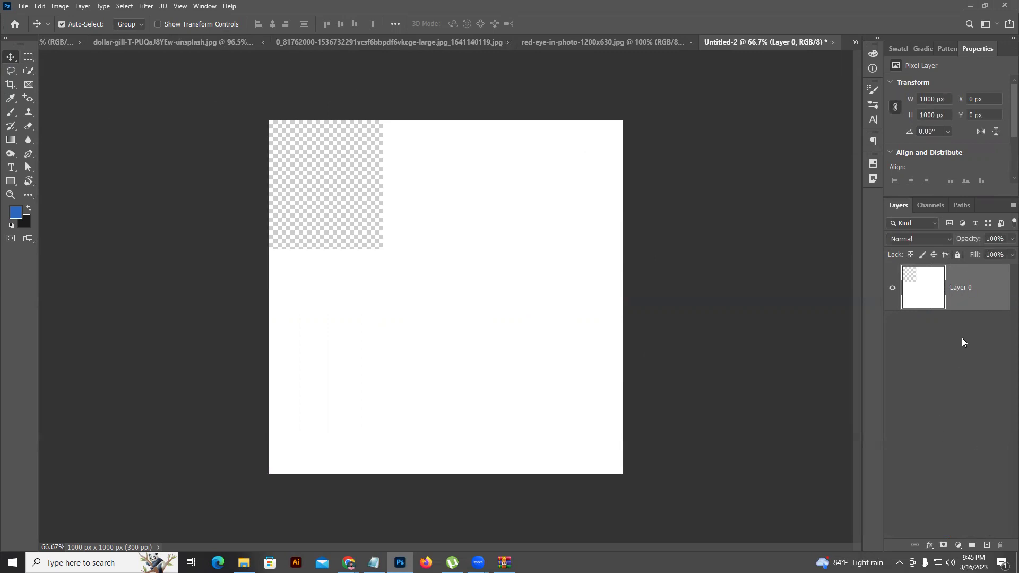
# - Lock Layer 0's transparent pixels, test painting blue with the brush, then undo the paint
pyautogui.click(909, 256)
pyautogui.click(10, 112)
pyautogui.moveTo(489, 175)
pyautogui.mouseDown()
pyautogui.moveTo(470, 325)
pyautogui.moveTo(380, 334)
pyautogui.moveTo(372, 306)
pyautogui.moveTo(411, 295)
pyautogui.moveTo(460, 357)
pyautogui.moveTo(389, 370)
pyautogui.moveTo(327, 250)
pyautogui.moveTo(379, 194)
pyautogui.moveTo(457, 237)
pyautogui.moveTo(451, 330)
pyautogui.moveTo(367, 338)
pyautogui.moveTo(327, 265)
pyautogui.moveTo(327, 178)
pyautogui.moveTo(430, 145)
pyautogui.moveTo(529, 230)
pyautogui.moveTo(572, 327)
pyautogui.moveTo(544, 408)
pyautogui.moveTo(421, 428)
pyautogui.moveTo(312, 395)
pyautogui.moveTo(279, 307)
pyautogui.moveTo(297, 207)
pyautogui.moveTo(342, 154)
pyautogui.moveTo(538, 147)
pyautogui.moveTo(583, 176)
pyautogui.moveTo(626, 248)
pyautogui.moveTo(661, 384)
pyautogui.moveTo(579, 444)
pyautogui.moveTo(480, 443)
pyautogui.moveTo(373, 387)
pyautogui.moveTo(329, 182)
pyautogui.mouseUp()
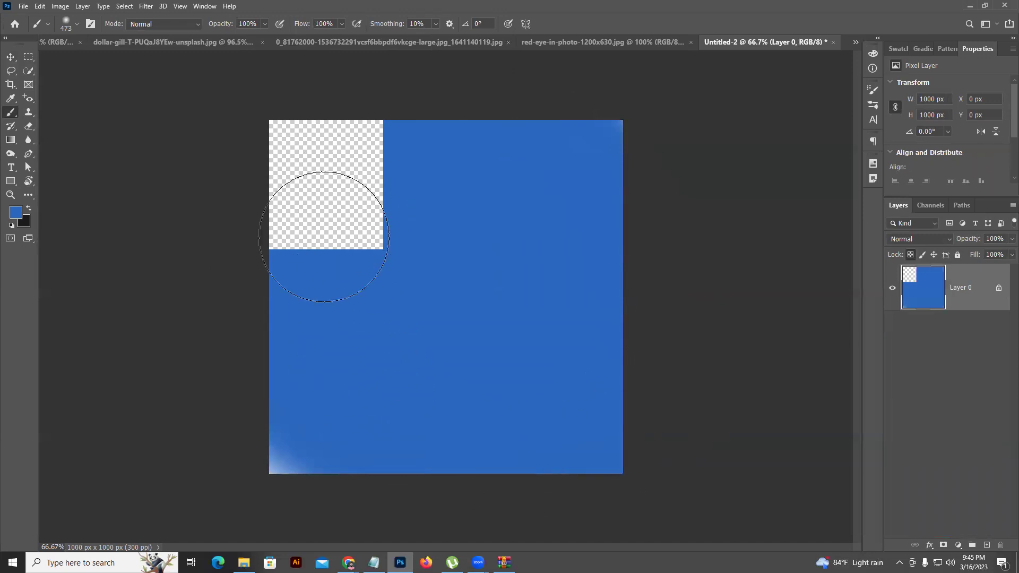
pyautogui.moveTo(324, 237); pyautogui.dragTo(276, 416)
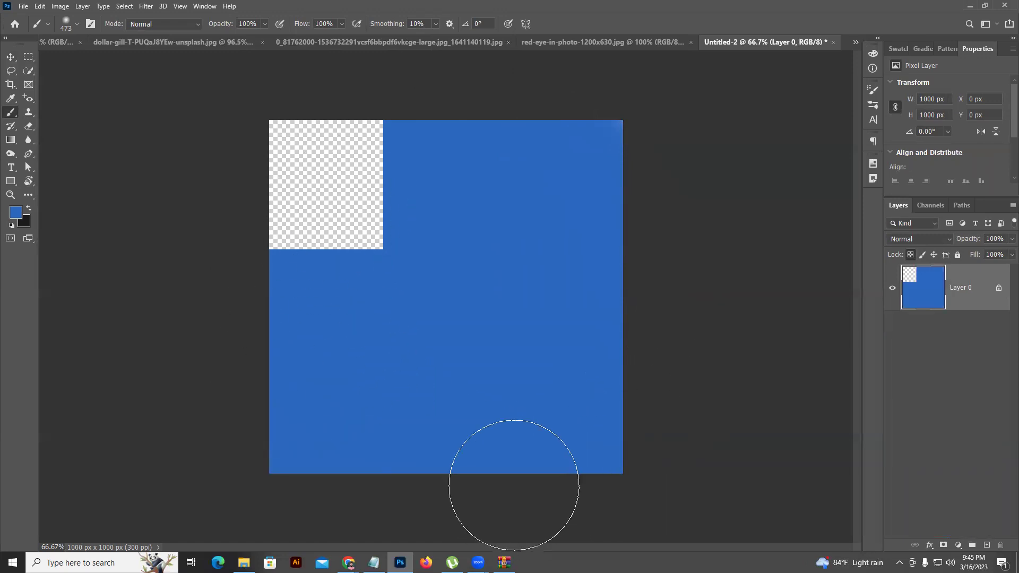
pyautogui.hotkey('ctrl', 'z')
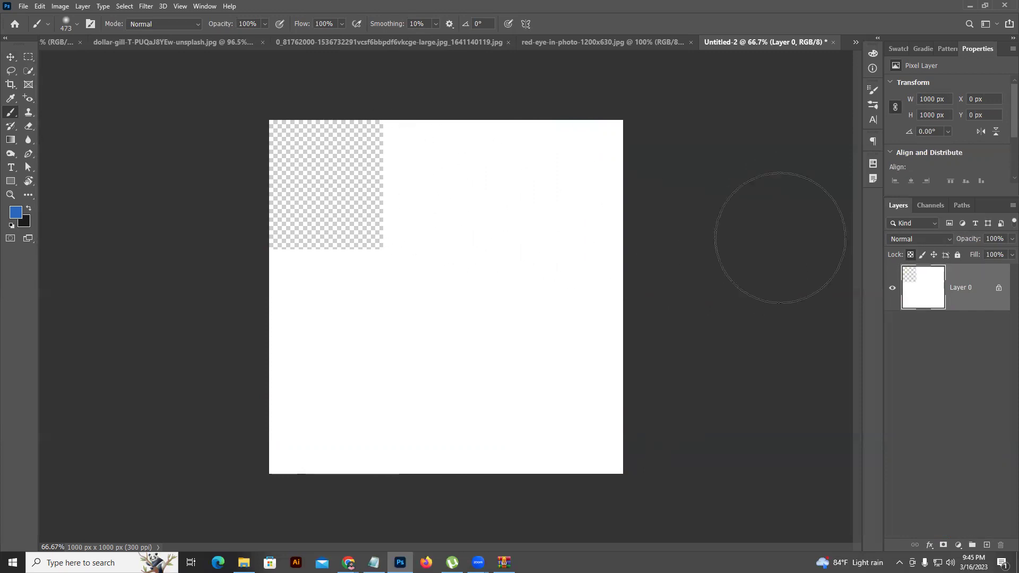
# - Switch Layer 0 to Lock Image Pixels and try moving it with the Move tool
pyautogui.click(921, 255)
pyautogui.click(922, 255)
pyautogui.click(911, 255)
pyautogui.click(921, 255)
pyautogui.click(11, 57)
pyautogui.moveTo(492, 179)
pyautogui.mouseDown()
pyautogui.moveTo(527, 250)
pyautogui.moveTo(472, 195)
pyautogui.moveTo(475, 174)
pyautogui.moveTo(494, 174)
pyautogui.mouseUp()
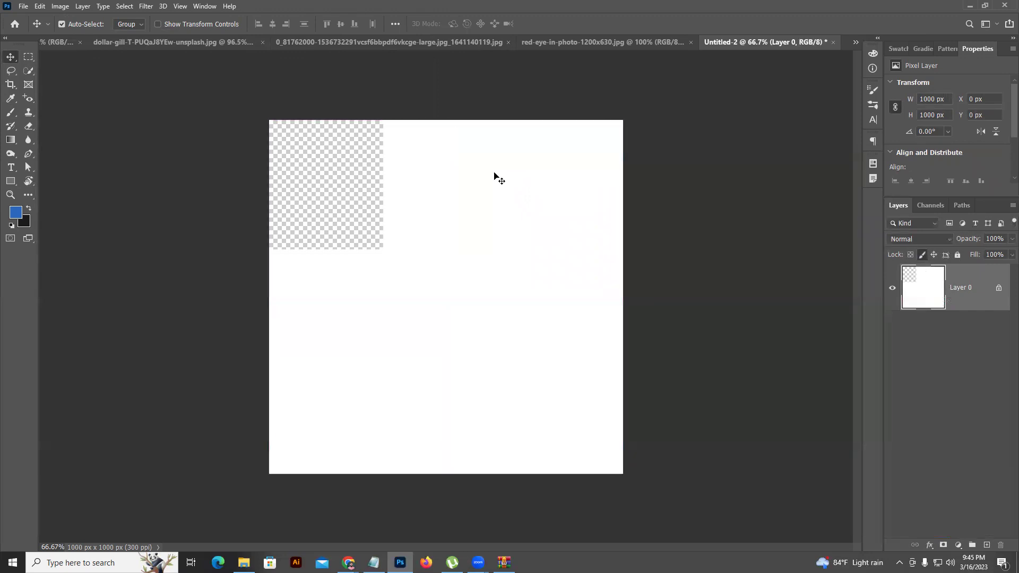
# - Replace the image pixel lock with Lock Position and test dragging the layer
pyautogui.click(923, 256)
pyautogui.click(934, 256)
pyautogui.moveTo(446, 212); pyautogui.dragTo(285, 334)
pyautogui.moveTo(479, 232); pyautogui.dragTo(353, 313)
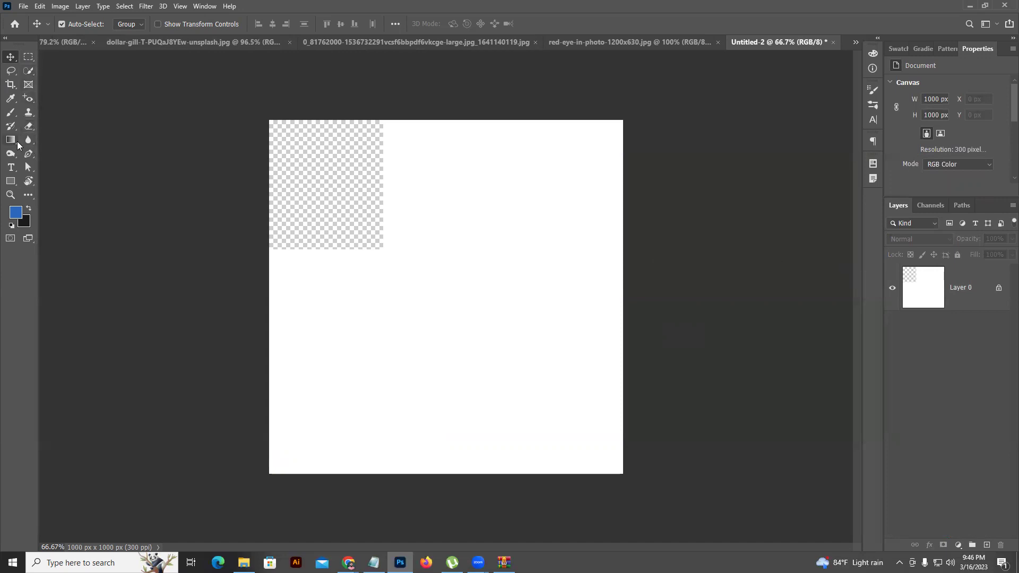
# - Paint a test stroke on Layer 0, clear Lock All and Lock Position, then apply Lock All
pyautogui.click(11, 112)
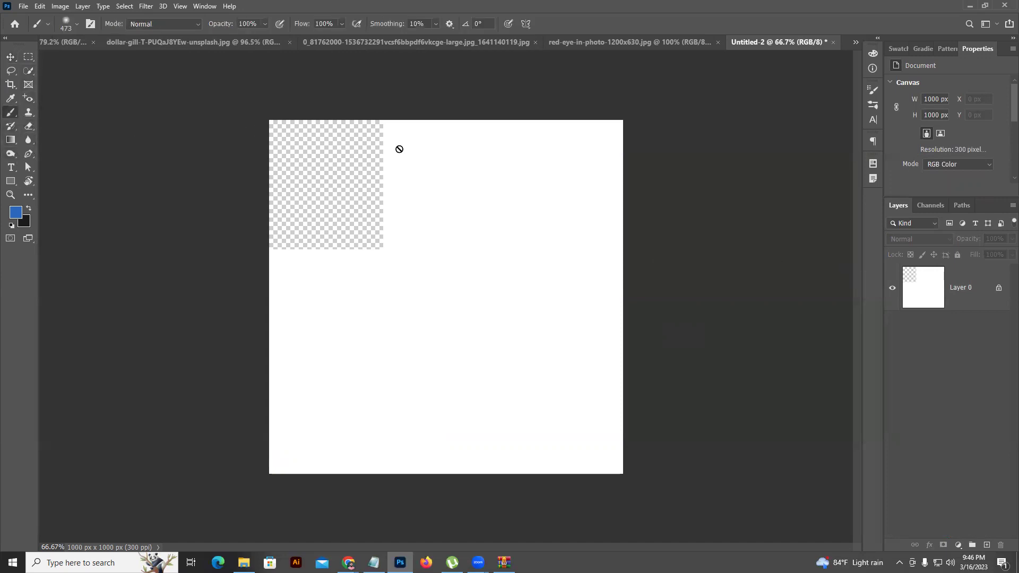
pyautogui.click(974, 275)
pyautogui.moveTo(547, 244)
pyautogui.mouseDown()
pyautogui.moveTo(384, 204)
pyautogui.moveTo(358, 288)
pyautogui.moveTo(531, 293)
pyautogui.mouseUp()
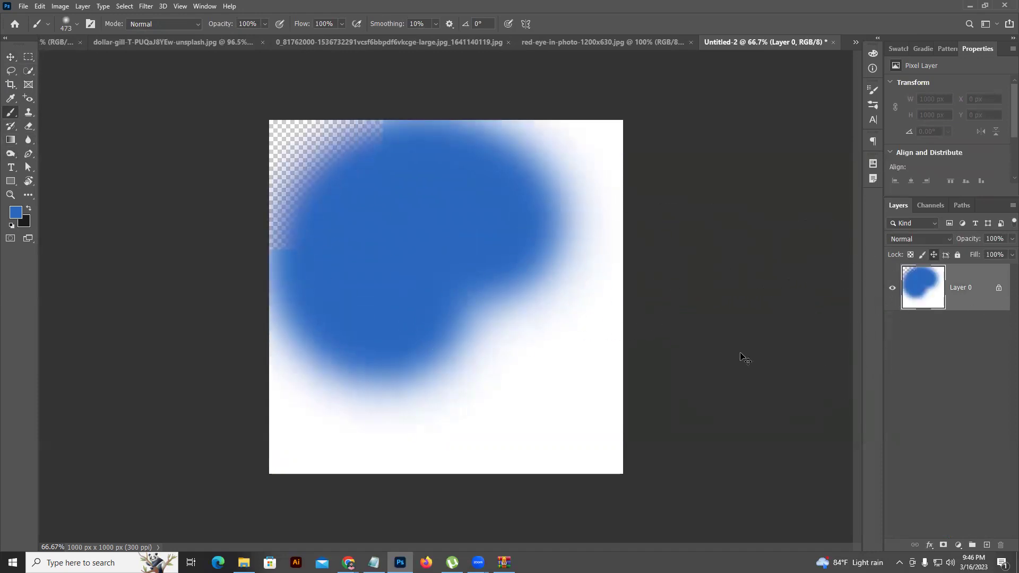
pyautogui.click(956, 257)
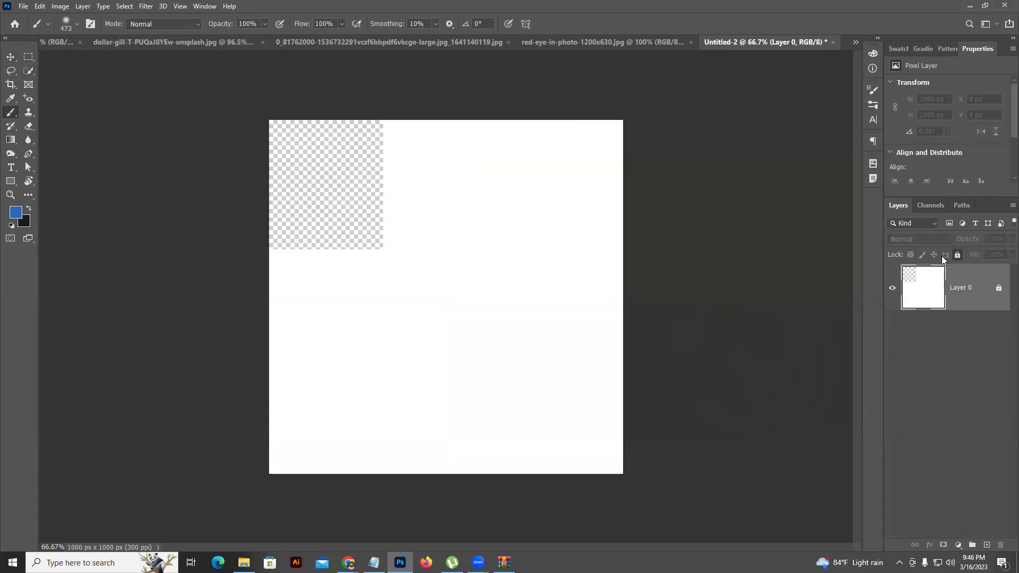
pyautogui.click(957, 255)
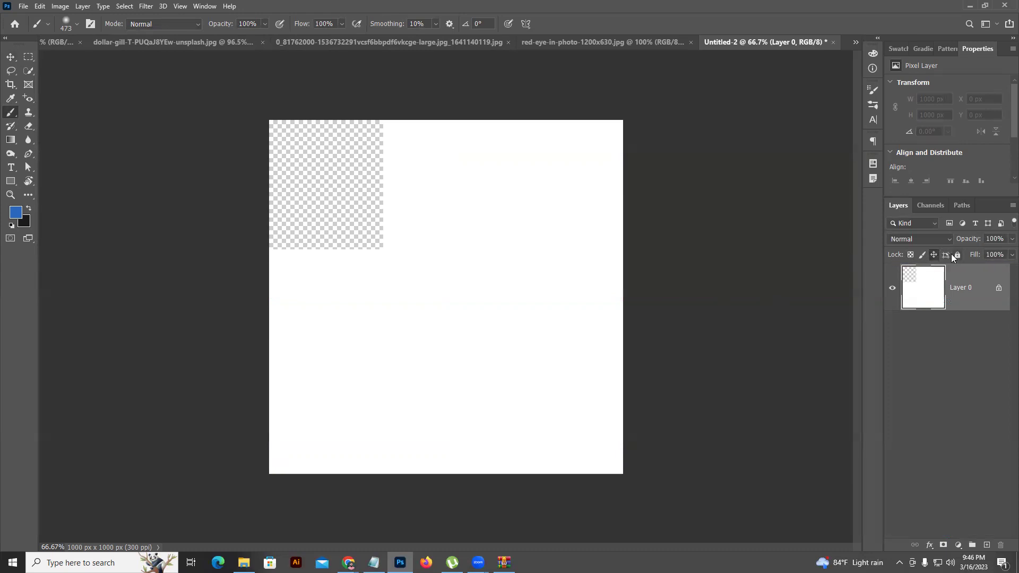
pyautogui.click(934, 254)
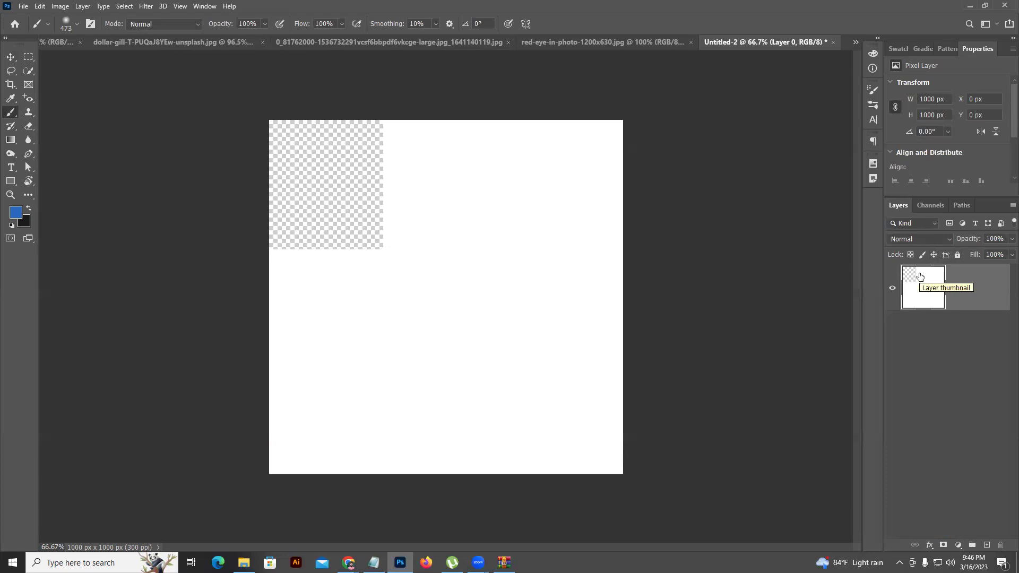
pyautogui.click(958, 255)
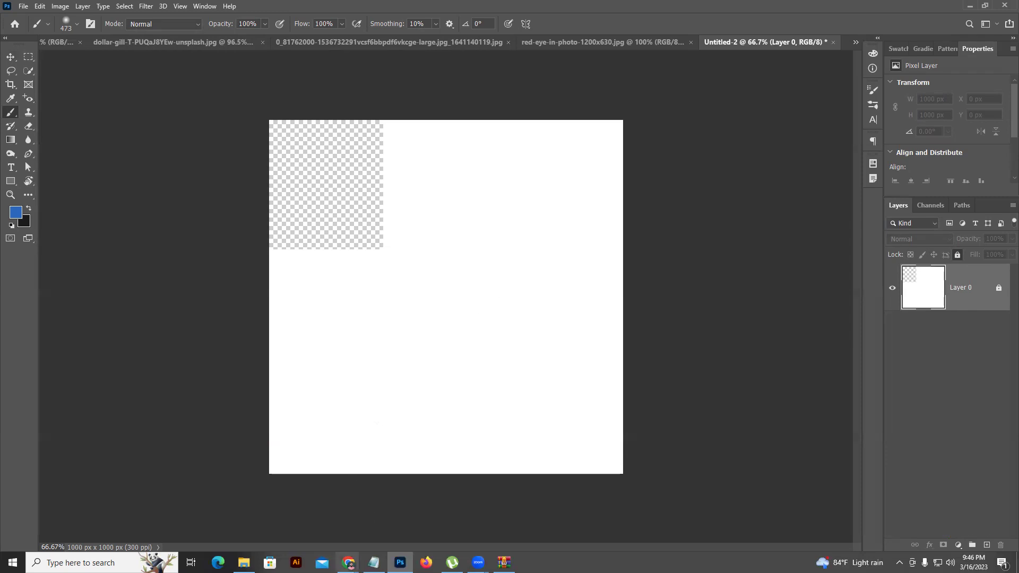
pyautogui.moveTo(349, 564)
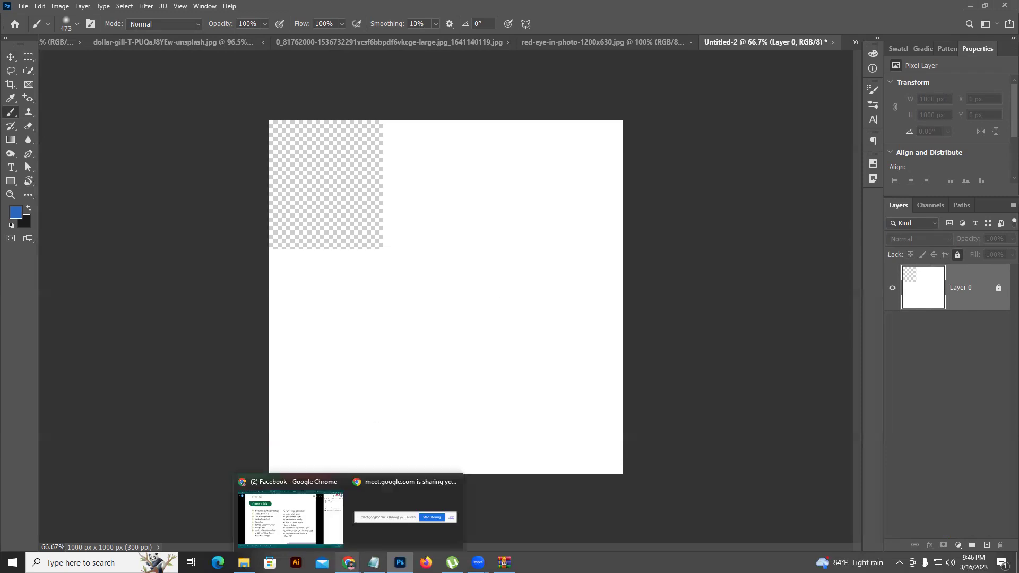
pyautogui.click(287, 509)
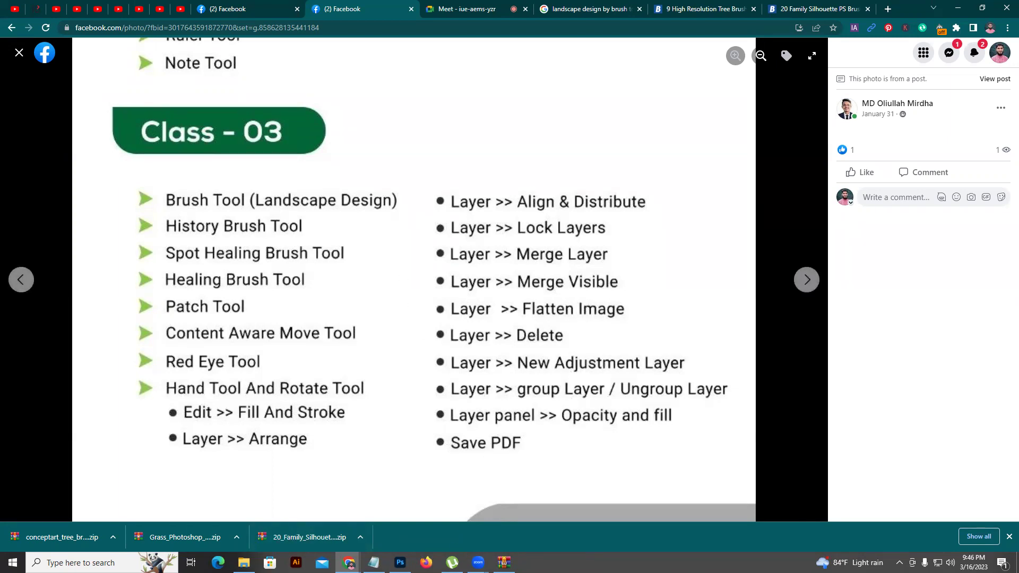
pyautogui.click(400, 562)
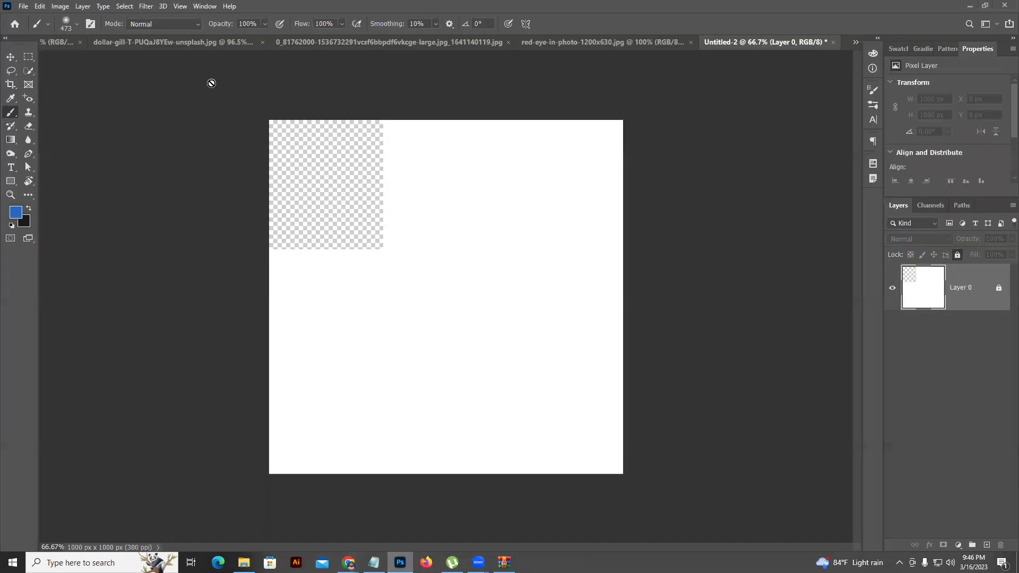
# - Switch to the dollar-gill bride photo, undoing a stray blue paint dab, and pick the Move tool
pyautogui.click(222, 42)
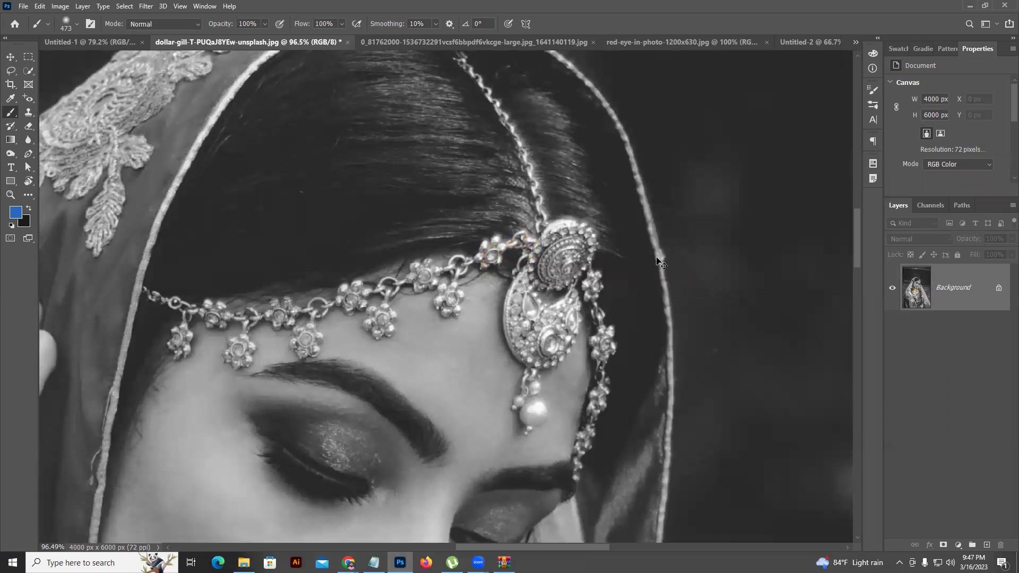
pyautogui.click(642, 267)
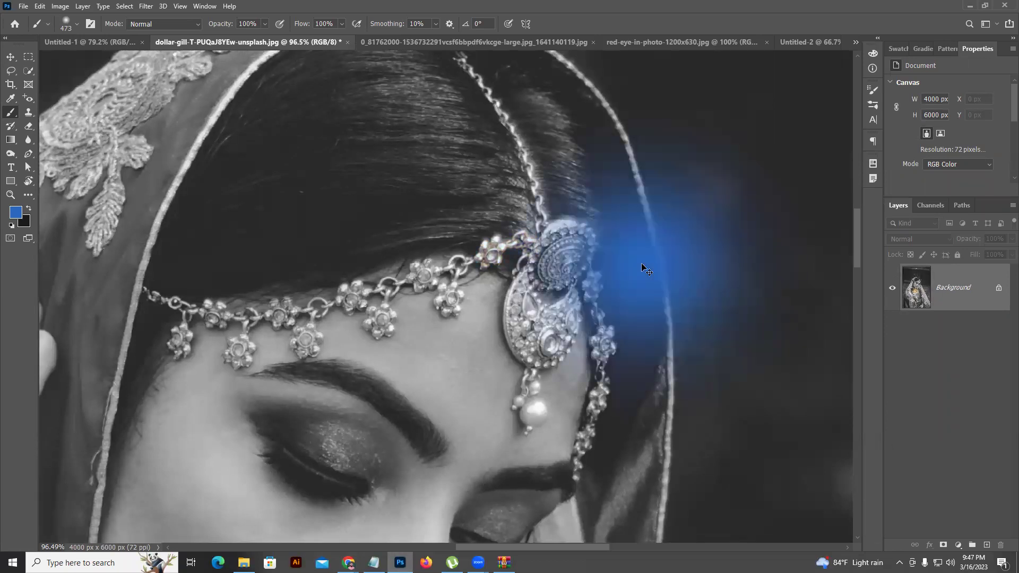
pyautogui.hotkey('ctrl', 'z')
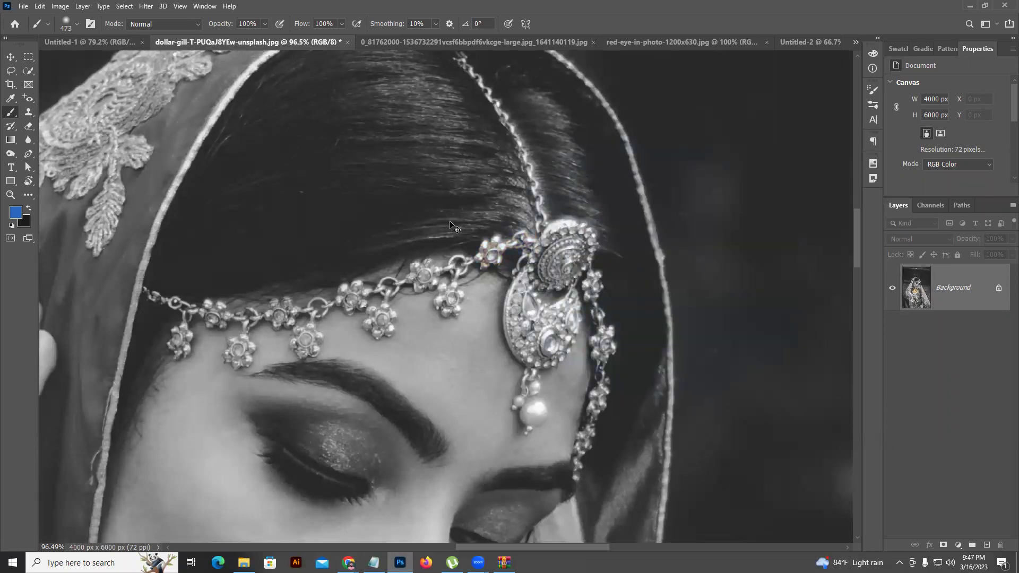
pyautogui.click(10, 57)
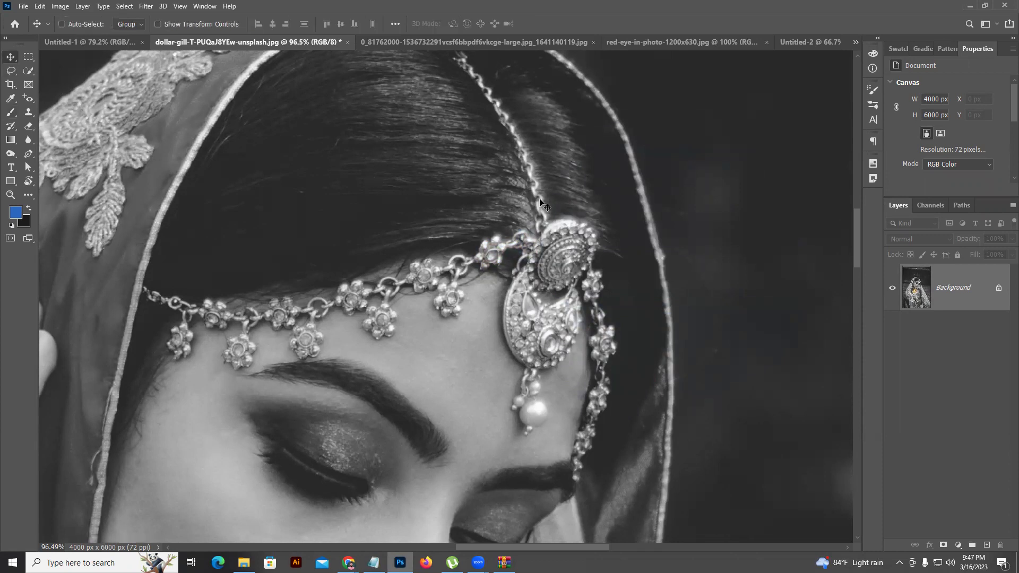
# - Undo the grayscale step and unlock the Background into an editable Layer 0
pyautogui.scroll(-6, 540, 202)
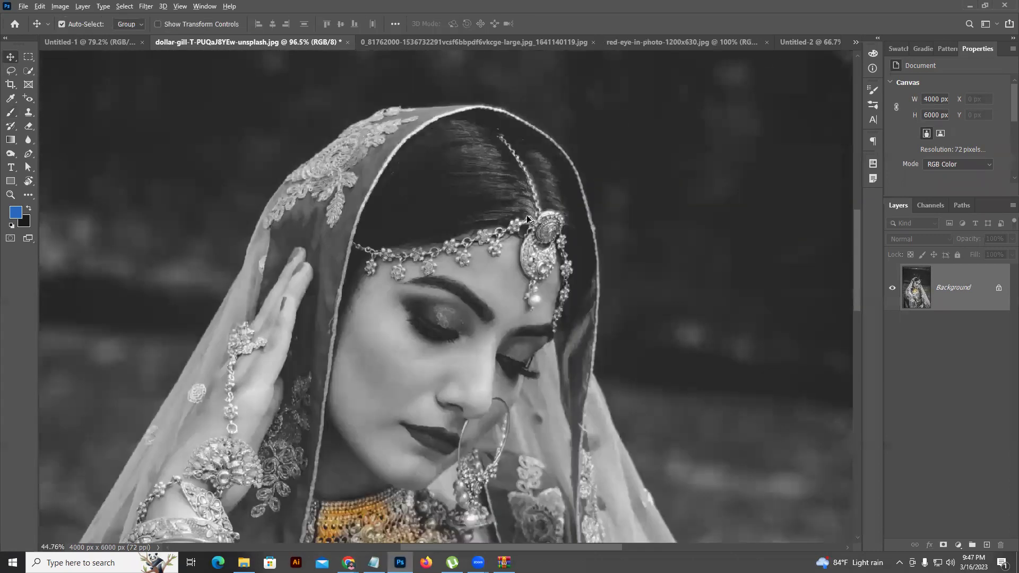
pyautogui.scroll(-4, 525, 222)
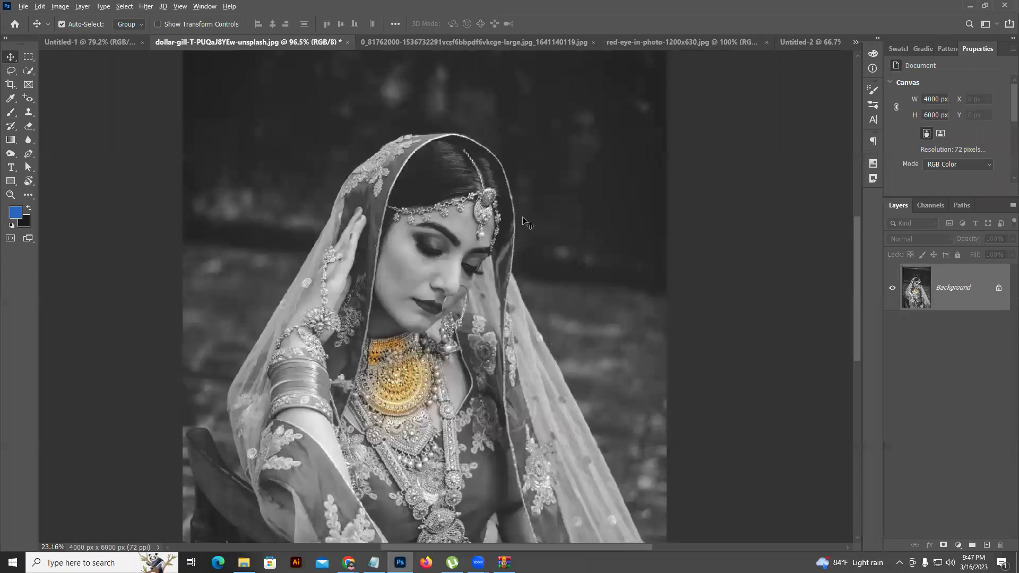
pyautogui.hotkey('ctrl', 'z')
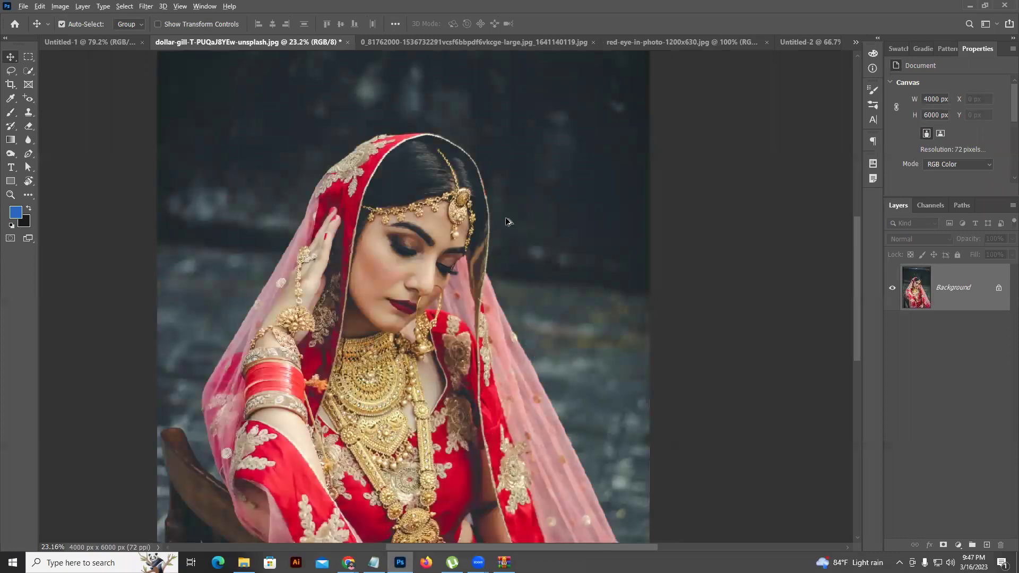
pyautogui.scroll(-2, 511, 221)
pyautogui.click(998, 288)
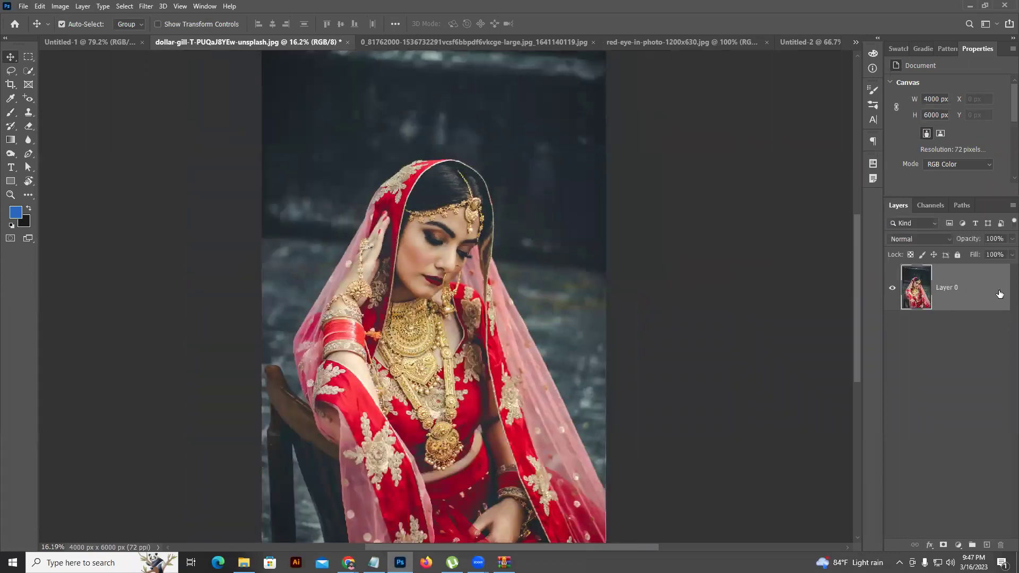
pyautogui.click(956, 548)
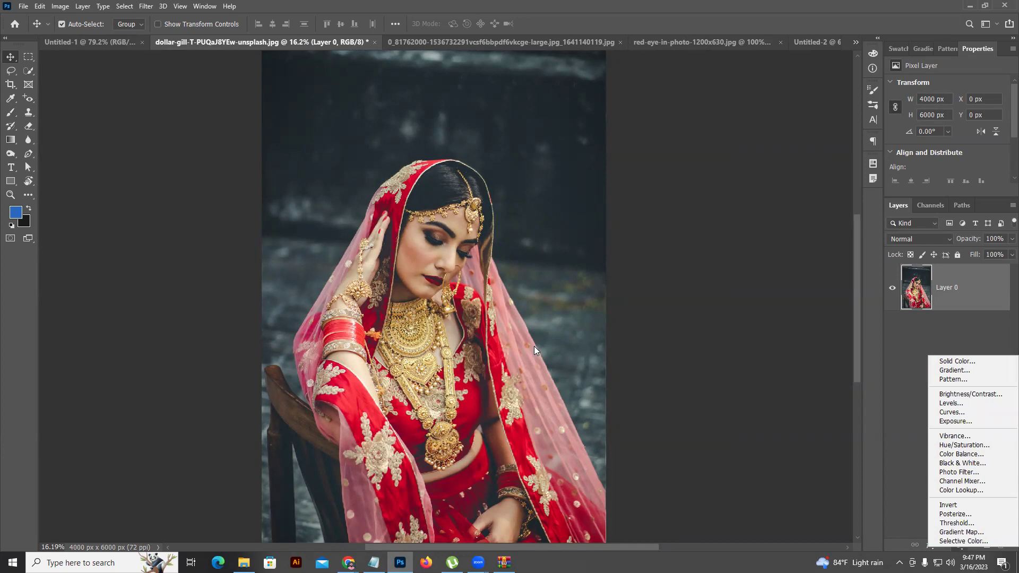
# - Add a Brightness/Contrast adjustment layer with brightness 30, floating its settings panel
pyautogui.click(971, 394)
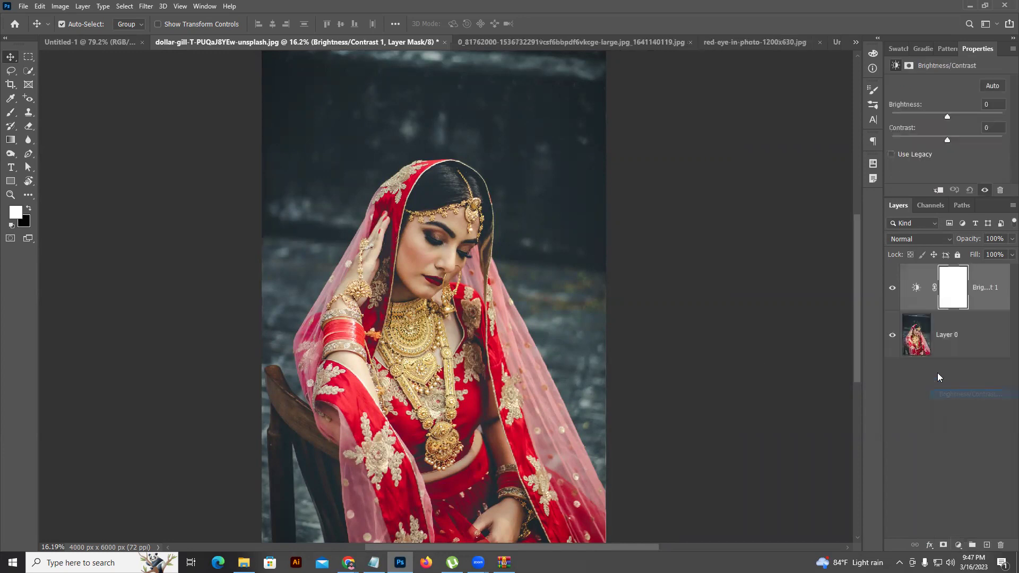
pyautogui.moveTo(946, 114); pyautogui.dragTo(971, 113)
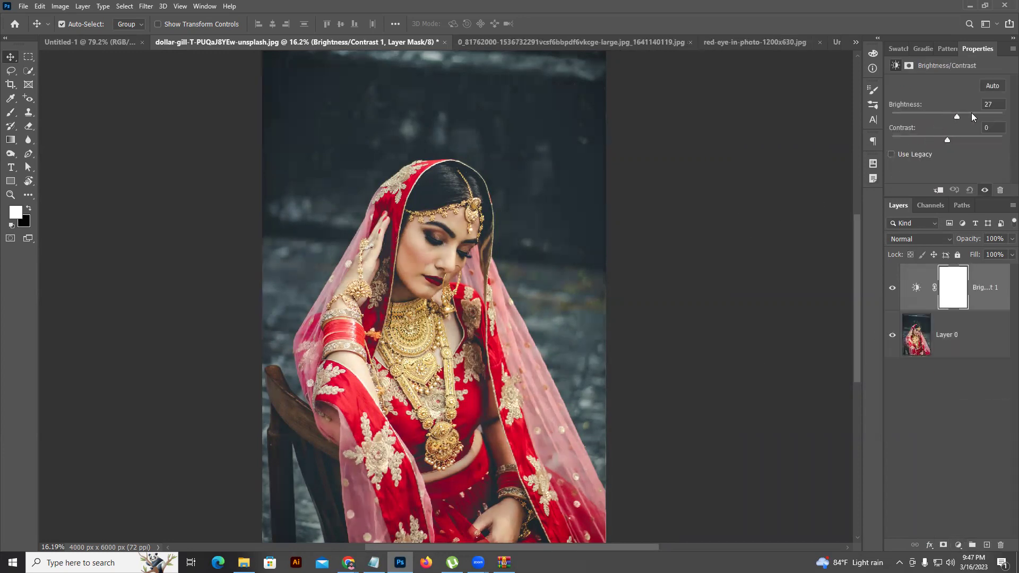
pyautogui.moveTo(963, 49); pyautogui.dragTo(654, 121)
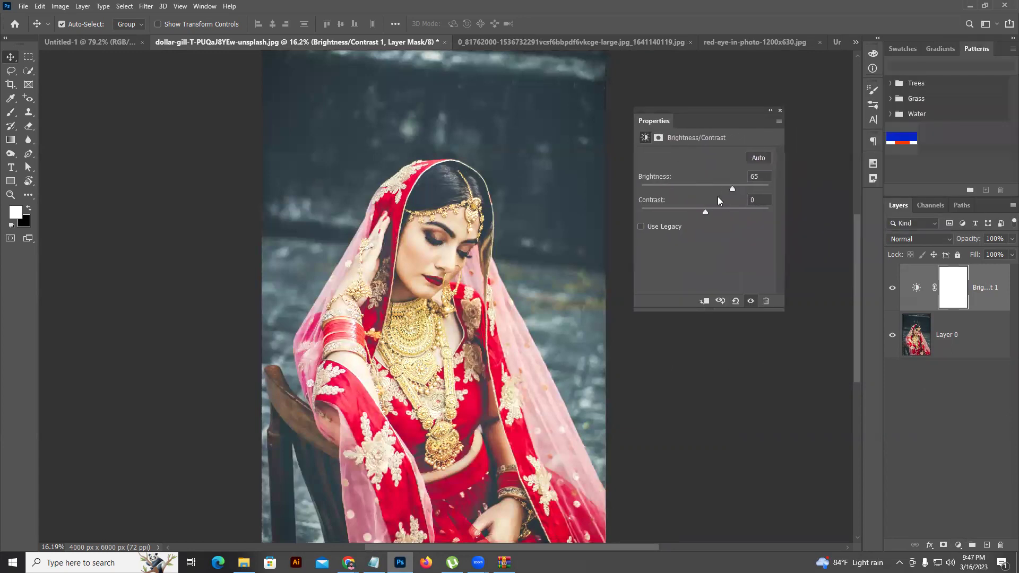
pyautogui.moveTo(726, 188); pyautogui.dragTo(715, 211)
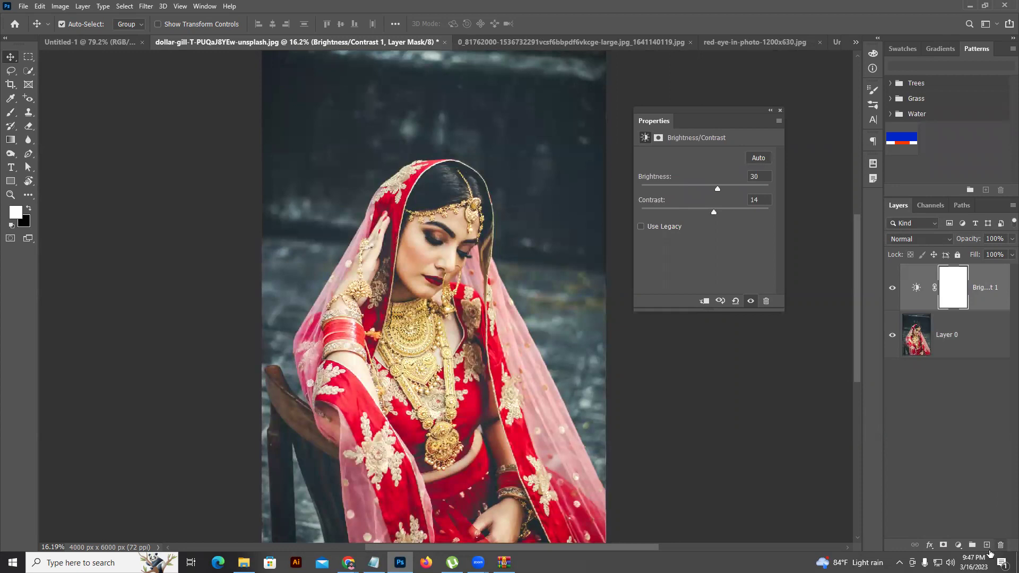
# - Add a Levels adjustment layer with midtone gamma 0.93
pyautogui.click(958, 545)
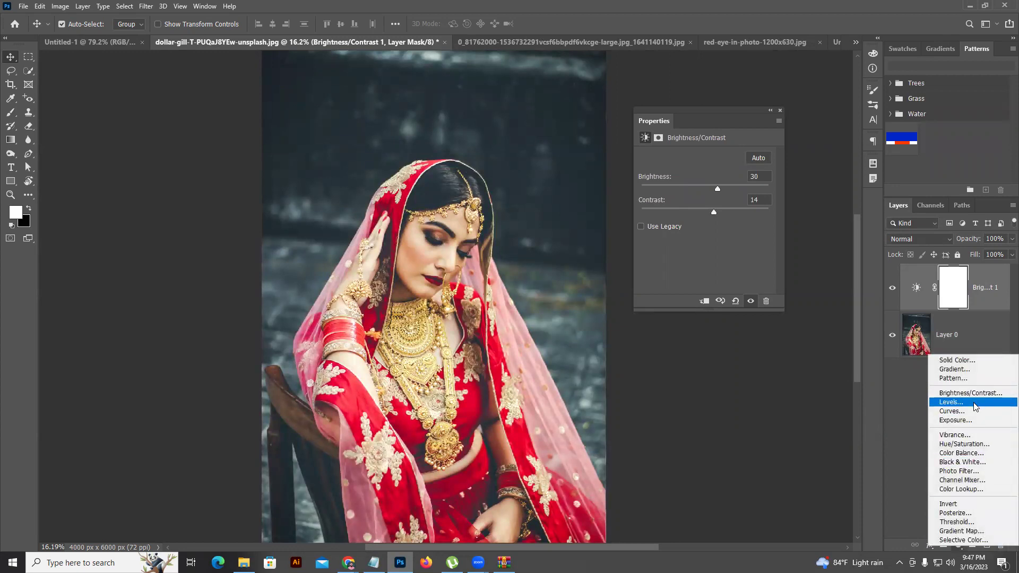
pyautogui.click(951, 403)
pyautogui.moveTo(712, 235)
pyautogui.mouseDown()
pyautogui.moveTo(701, 234)
pyautogui.moveTo(715, 236)
pyautogui.mouseUp()
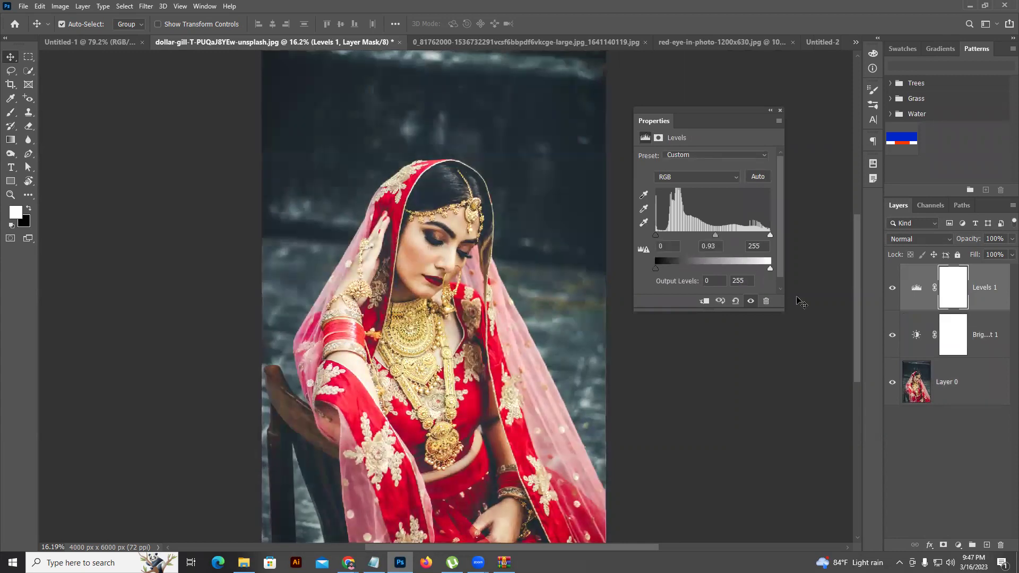
# - Add a Curves layer and shape the RGB curve into a slight S-curve
pyautogui.click(958, 545)
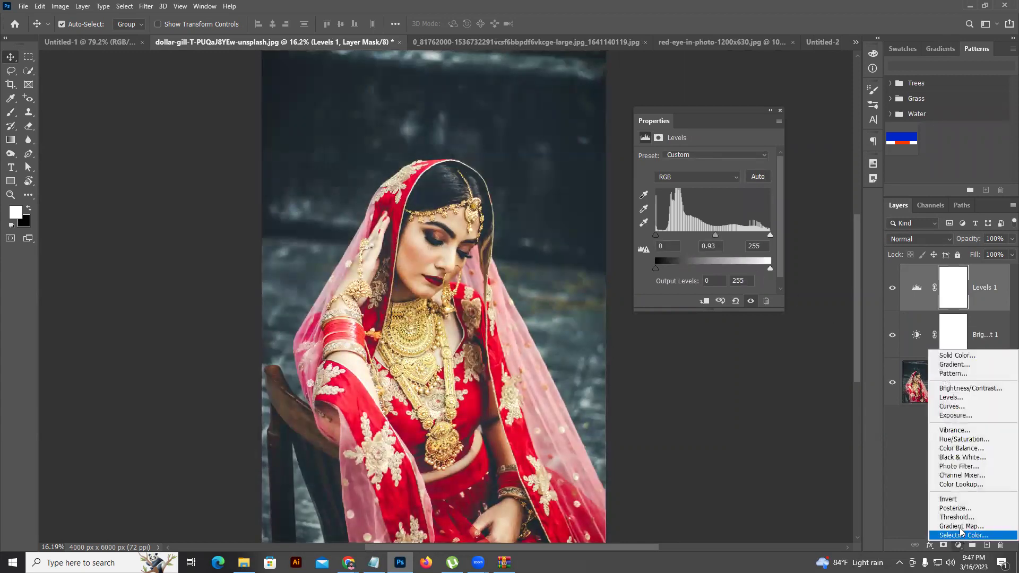
pyautogui.click(961, 408)
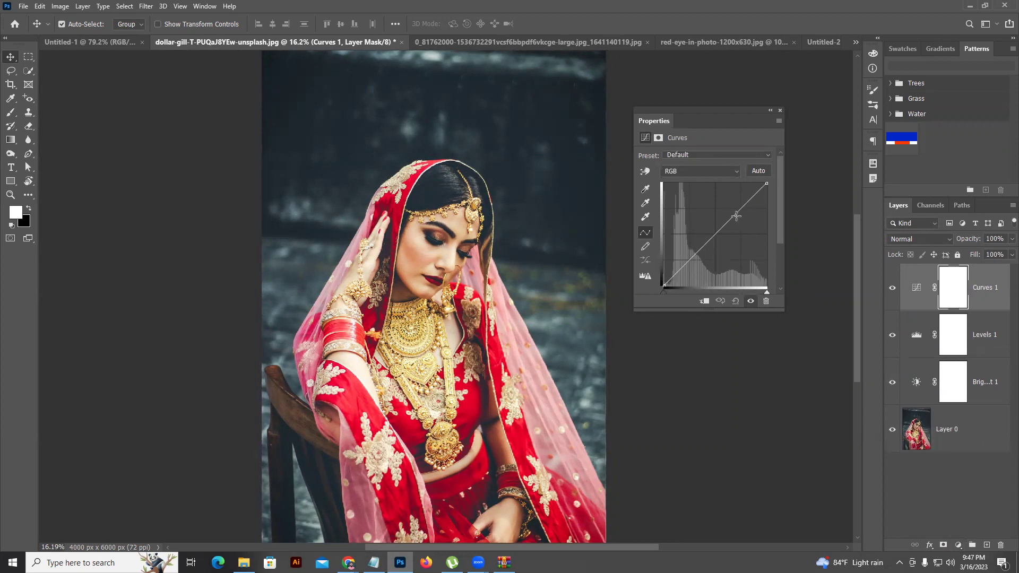
pyautogui.moveTo(731, 221); pyautogui.dragTo(737, 220)
pyautogui.moveTo(708, 251)
pyautogui.mouseDown()
pyautogui.moveTo(688, 253)
pyautogui.moveTo(699, 258)
pyautogui.mouseUp()
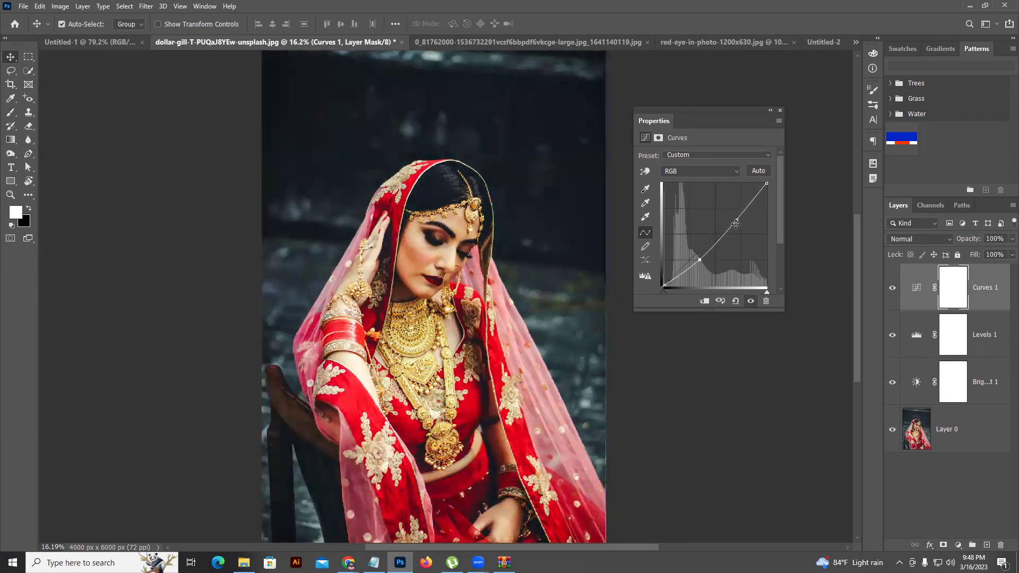
pyautogui.moveTo(736, 220); pyautogui.dragTo(736, 217)
pyautogui.moveTo(701, 258); pyautogui.dragTo(701, 256)
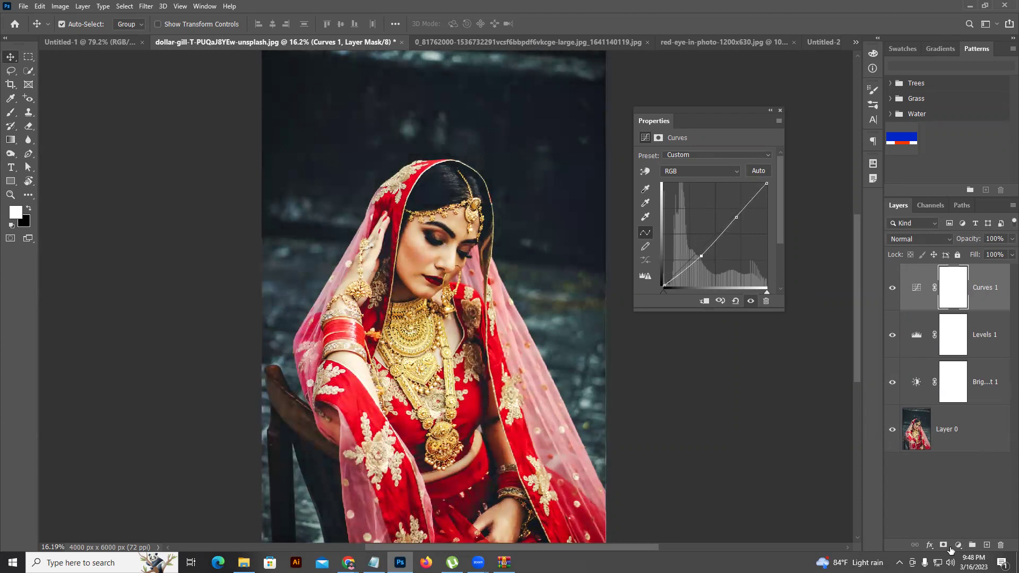
pyautogui.click(958, 545)
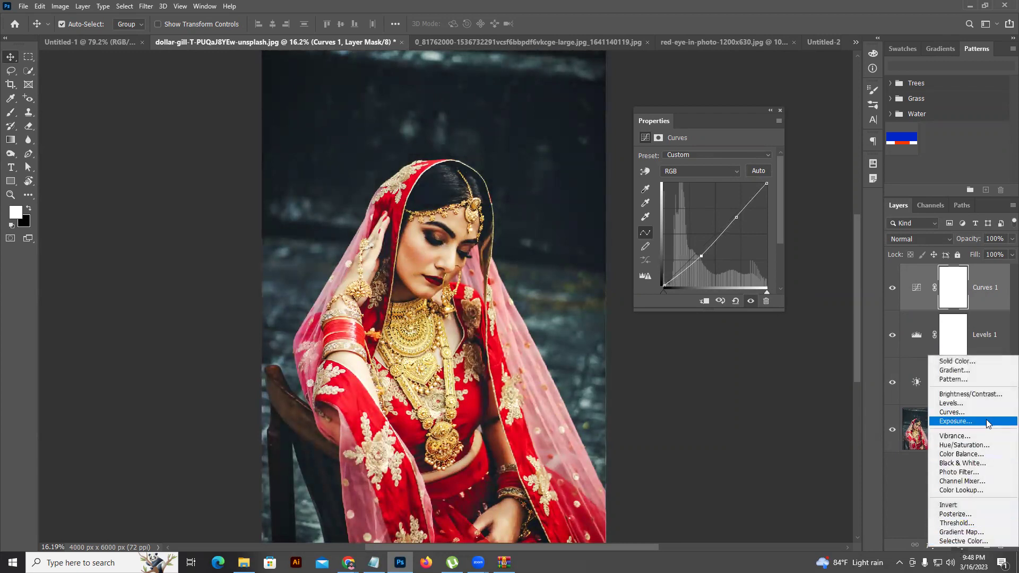
# - Add a Hue/Saturation adjustment layer and choose the Reds colour range to edit
pyautogui.click(978, 446)
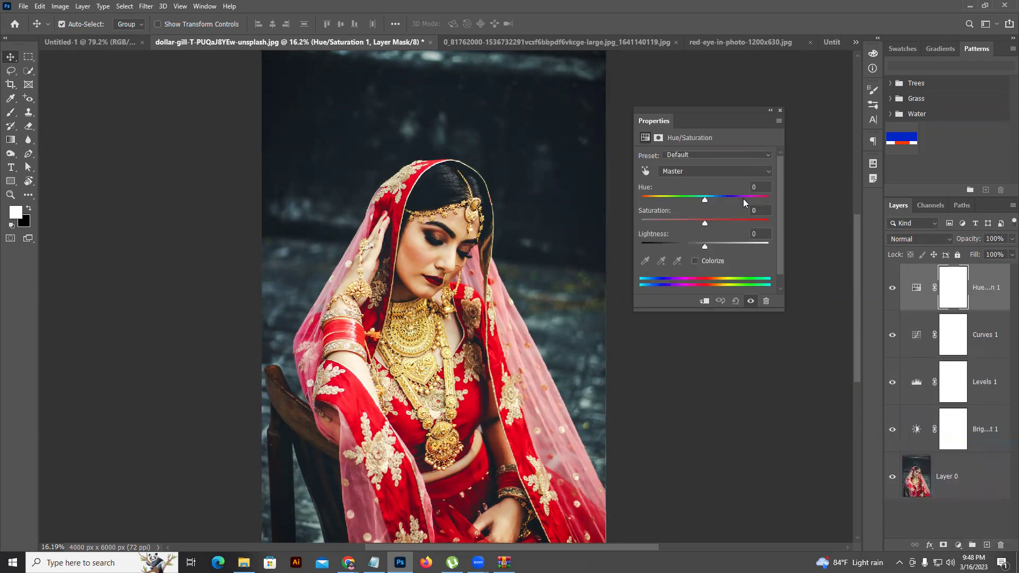
pyautogui.moveTo(706, 199)
pyautogui.mouseDown()
pyautogui.moveTo(669, 196)
pyautogui.moveTo(686, 197)
pyautogui.mouseUp()
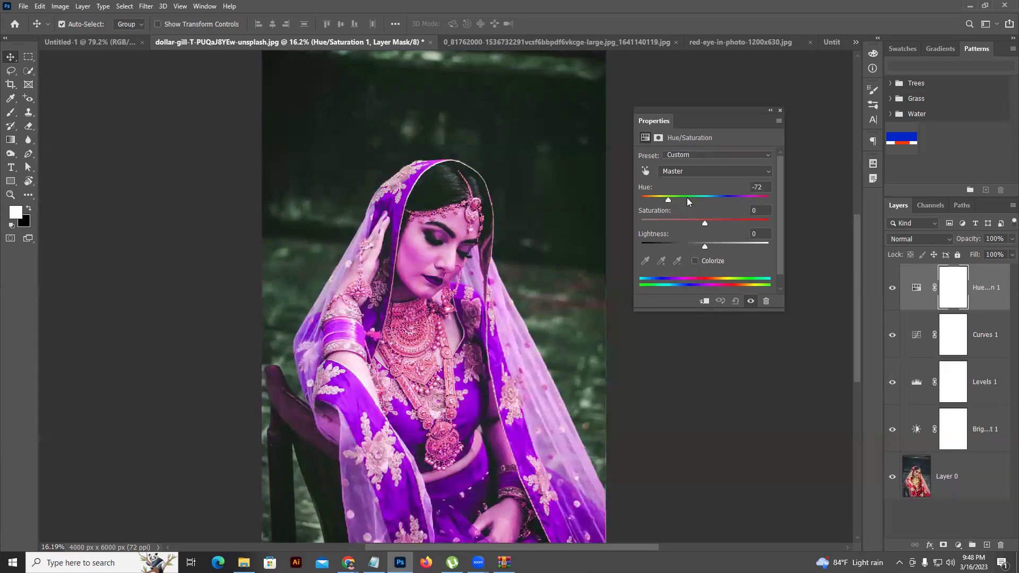
pyautogui.hotkey('ctrl', 'z')
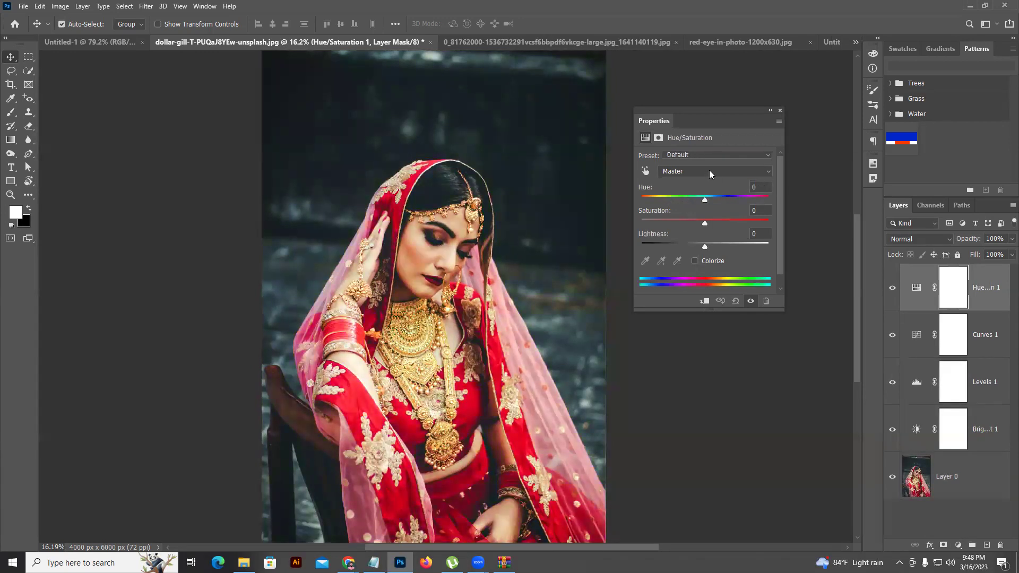
pyautogui.click(708, 170)
pyautogui.click(702, 191)
# - Shift the Reds hue to -127 and tune the range sliders so the outfit turns magenta
pyautogui.moveTo(706, 198); pyautogui.dragTo(655, 202)
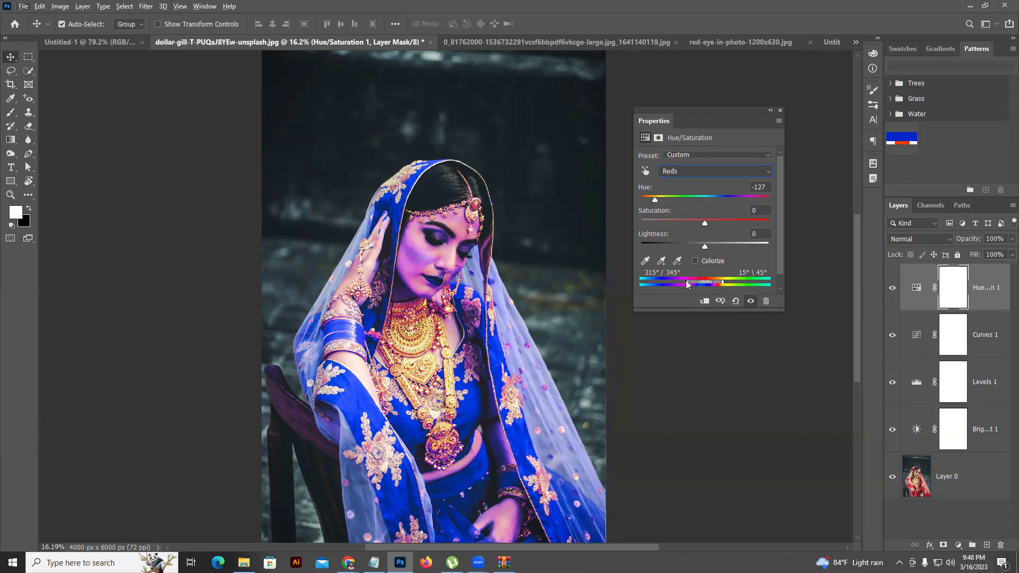
pyautogui.moveTo(686, 284)
pyautogui.mouseDown()
pyautogui.moveTo(664, 281)
pyautogui.moveTo(700, 282)
pyautogui.moveTo(687, 283)
pyautogui.mouseUp()
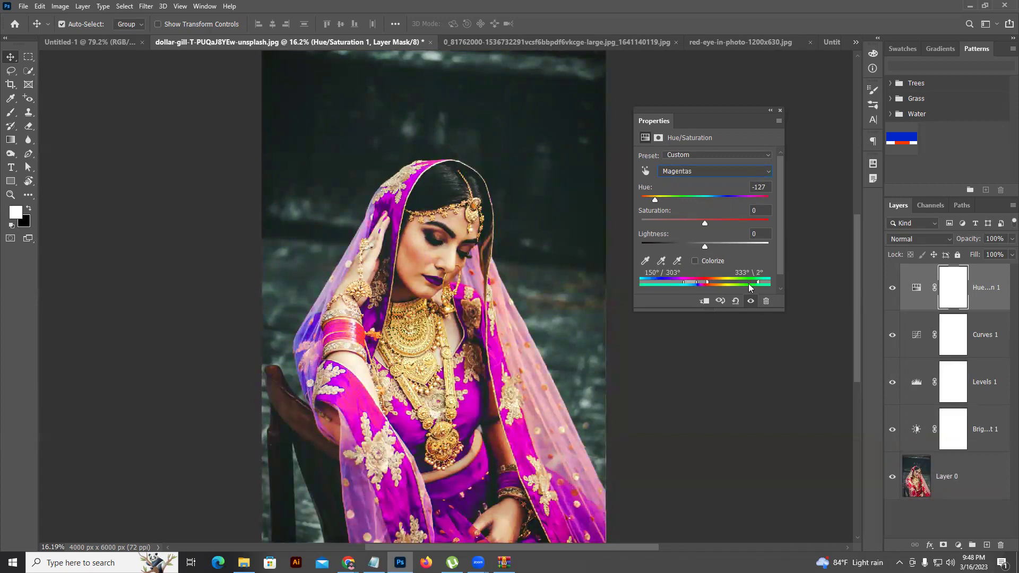
pyautogui.moveTo(755, 281)
pyautogui.mouseDown()
pyautogui.moveTo(710, 281)
pyautogui.moveTo(780, 285)
pyautogui.mouseUp()
pyautogui.moveTo(687, 286)
pyautogui.mouseDown()
pyautogui.moveTo(672, 283)
pyautogui.moveTo(720, 285)
pyautogui.moveTo(682, 283)
pyautogui.mouseUp()
# - Toggle the Hue/Saturation layer on and off to compare the magenta and red outfit
pyautogui.click(892, 288)
pyautogui.click(892, 288)
pyautogui.click(891, 290)
pyautogui.click(891, 290)
pyautogui.click(891, 290)
pyautogui.click(891, 290)
pyautogui.click(891, 290)
pyautogui.click(891, 289)
pyautogui.click(891, 289)
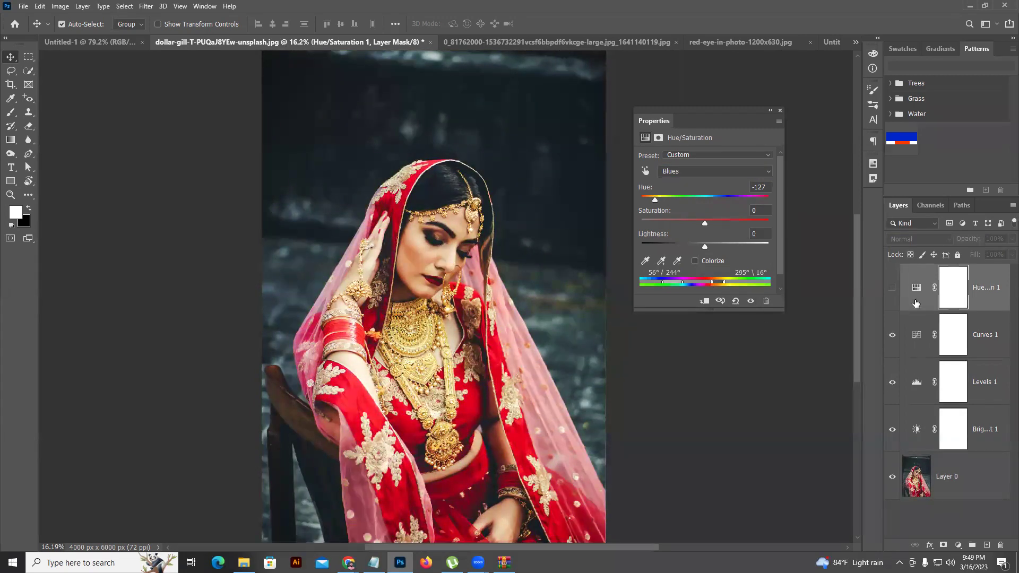
pyautogui.click(891, 290)
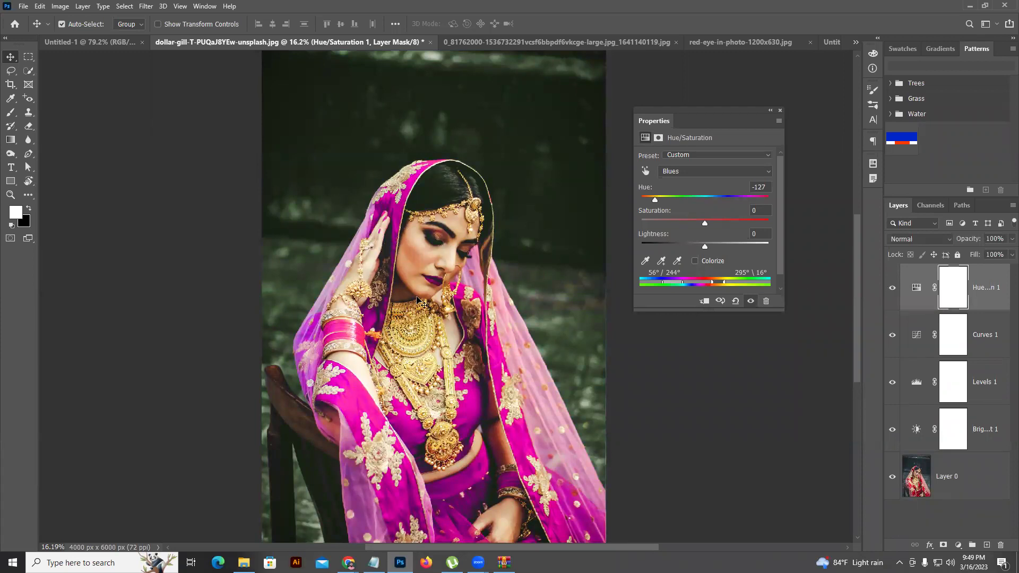
pyautogui.click(893, 288)
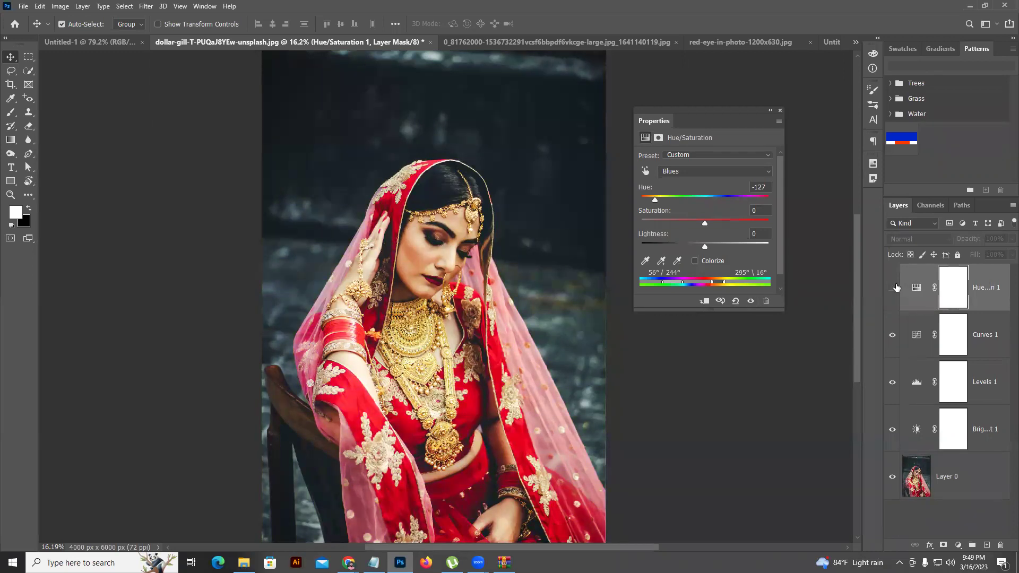
pyautogui.click(894, 287)
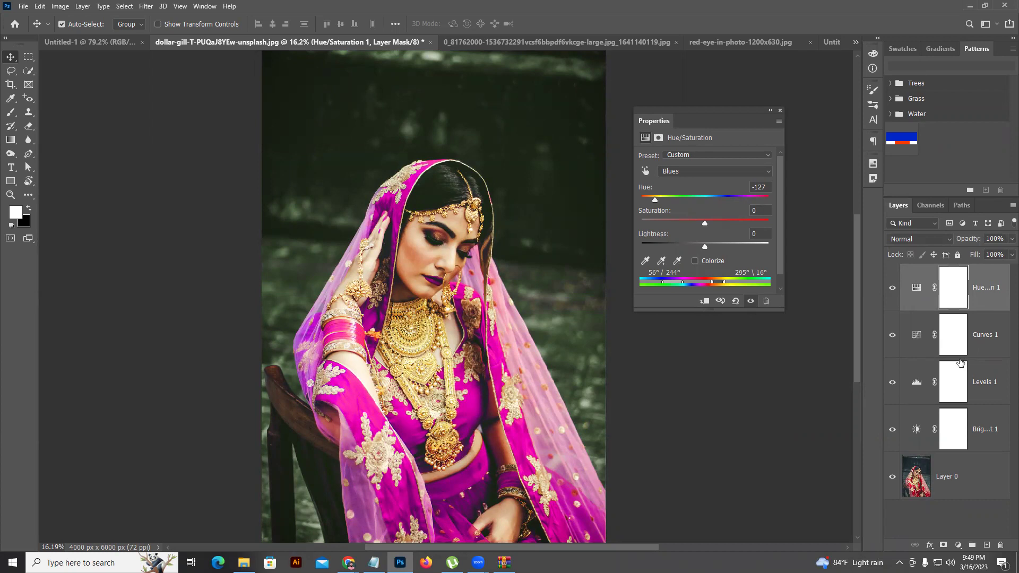
pyautogui.click(955, 544)
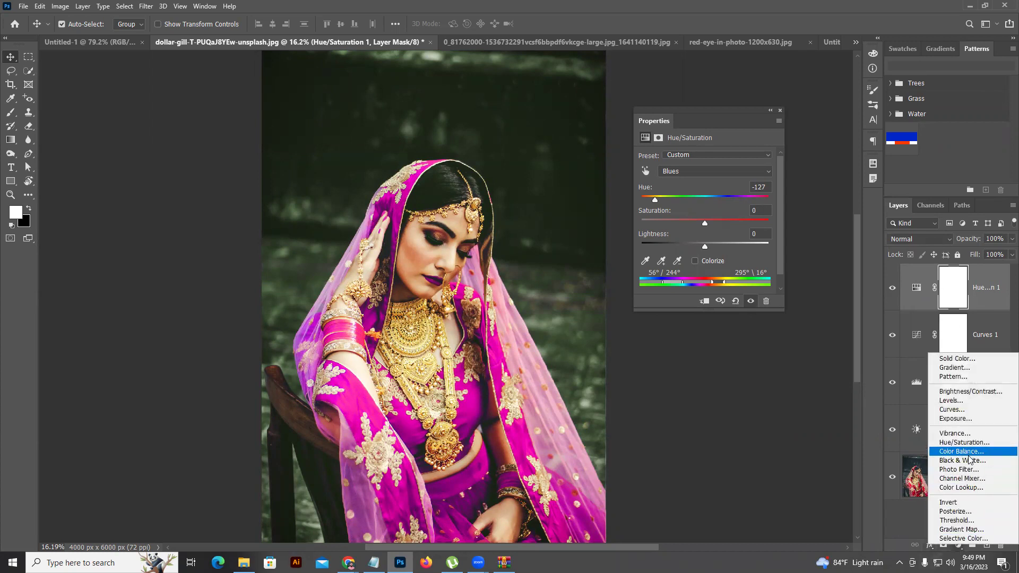
# - Add a Color Balance layer with midtones Red +12, Green -8, Blue -21
pyautogui.click(969, 455)
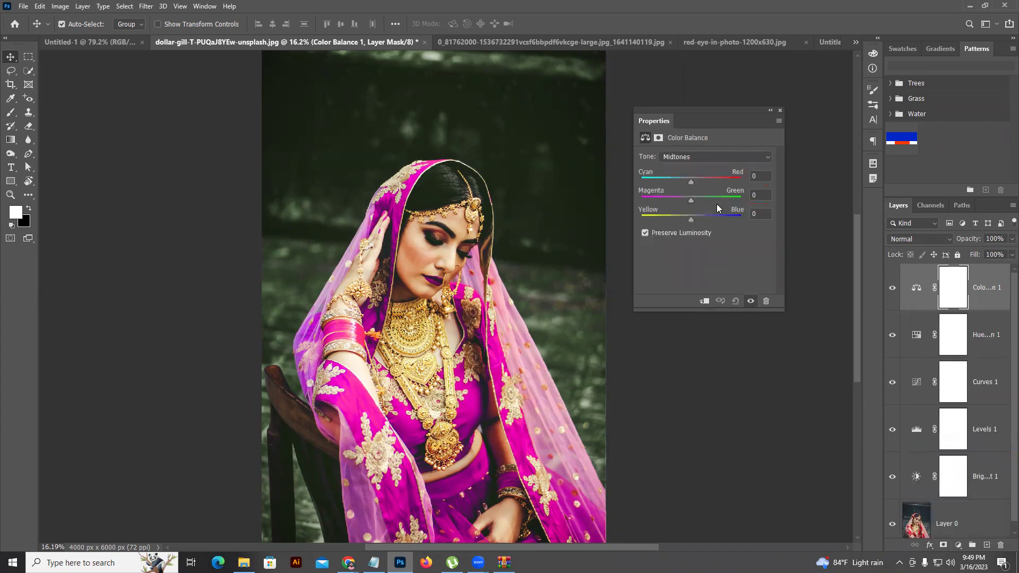
pyautogui.moveTo(693, 196); pyautogui.dragTo(681, 216)
pyautogui.scroll(-1, 963, 477)
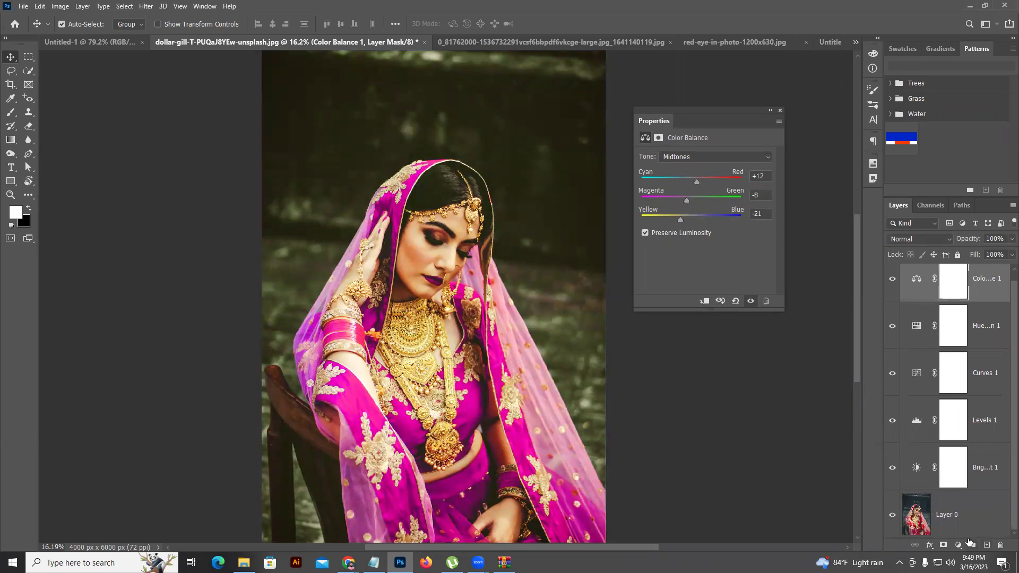
# - Set the Layers panel to Medium Thumbnails
pyautogui.rightClick(959, 285)
pyautogui.click(917, 270)
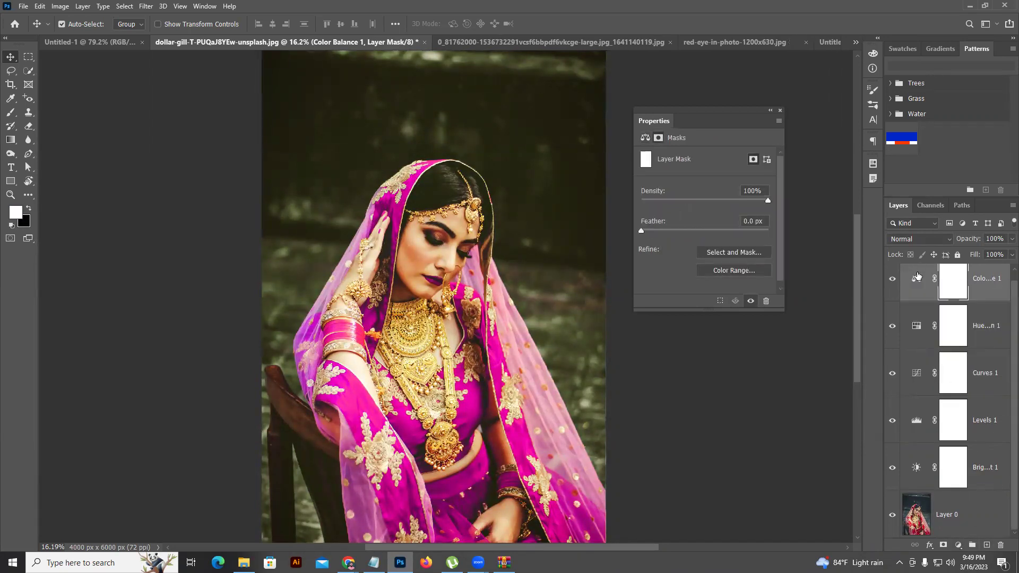
pyautogui.rightClick(917, 273)
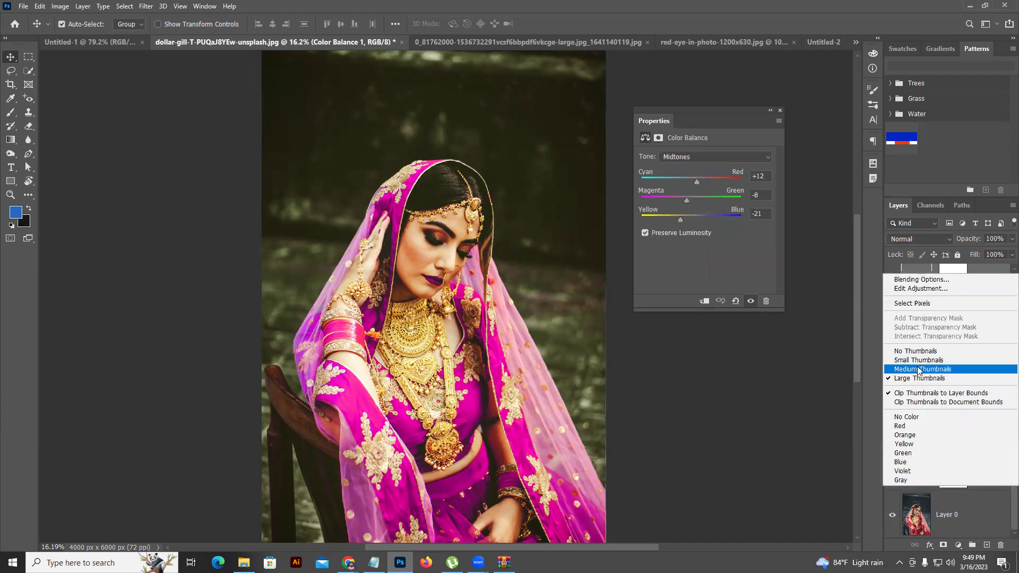
pyautogui.click(918, 370)
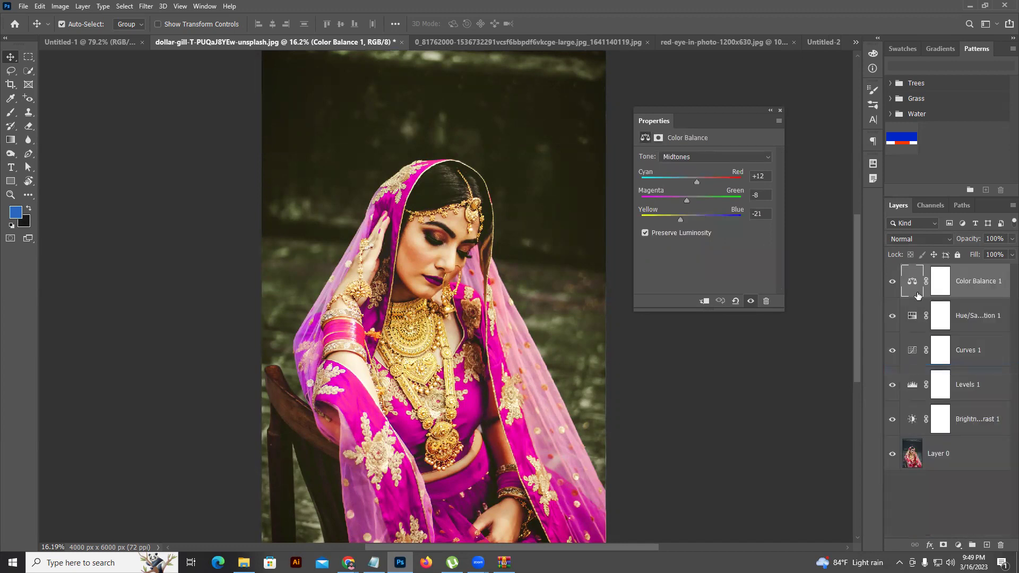
# - Select the five adjustment layers and group them into Group 1 with Ctrl+G
pyautogui.keyDown('shift'); pyautogui.click(979, 419); pyautogui.keyUp('shift')
pyautogui.click(969, 478)
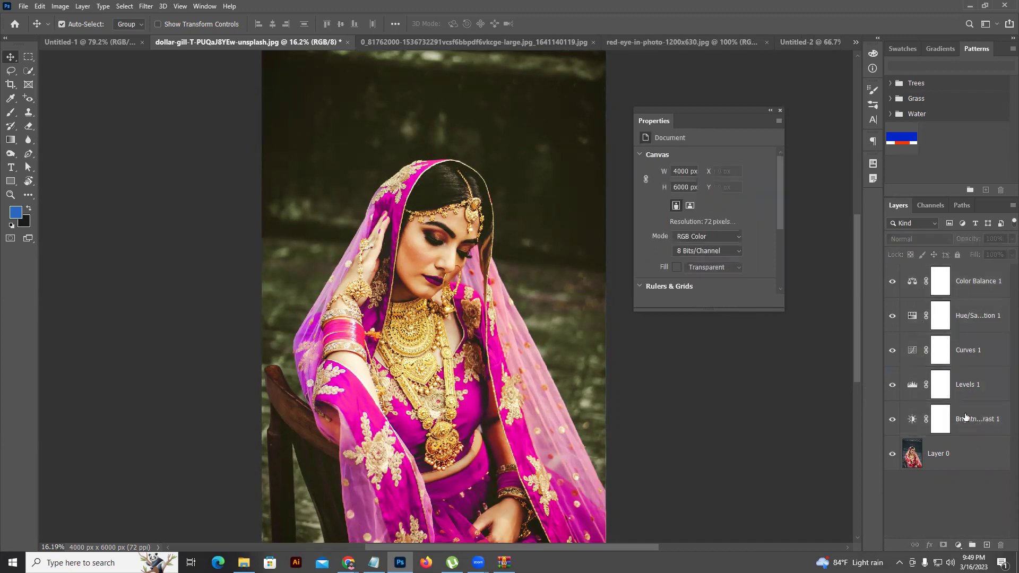
pyautogui.click(964, 419)
pyautogui.keyDown('ctrl'); pyautogui.click(965, 386); pyautogui.keyUp('ctrl')
pyautogui.keyDown('ctrl'); pyautogui.click(968, 350); pyautogui.keyUp('ctrl')
pyautogui.keyDown('ctrl'); pyautogui.click(971, 316); pyautogui.keyUp('ctrl')
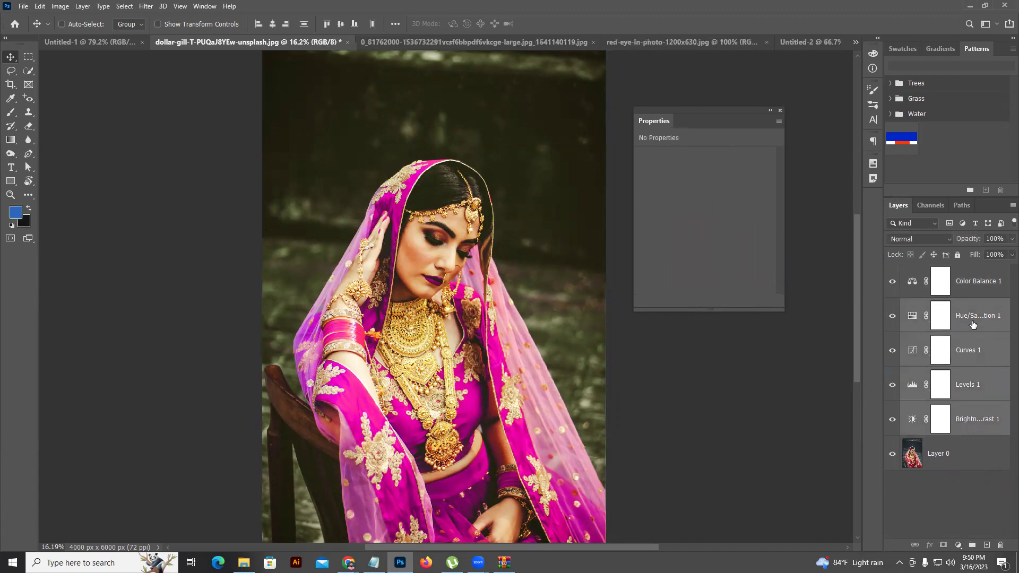
pyautogui.keyDown('ctrl'); pyautogui.click(972, 287); pyautogui.keyUp('ctrl')
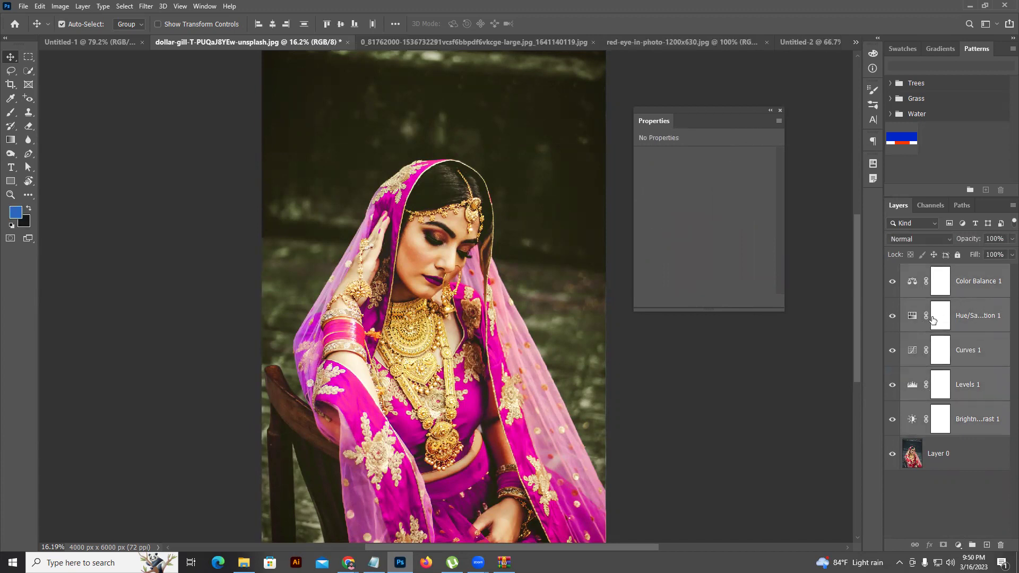
pyautogui.hotkey('ctrl', 'g')
# - Hide and reshow Group 1 to compare the adjustments with the original photo
pyautogui.click(892, 271)
pyautogui.scroll(2, 408, 287)
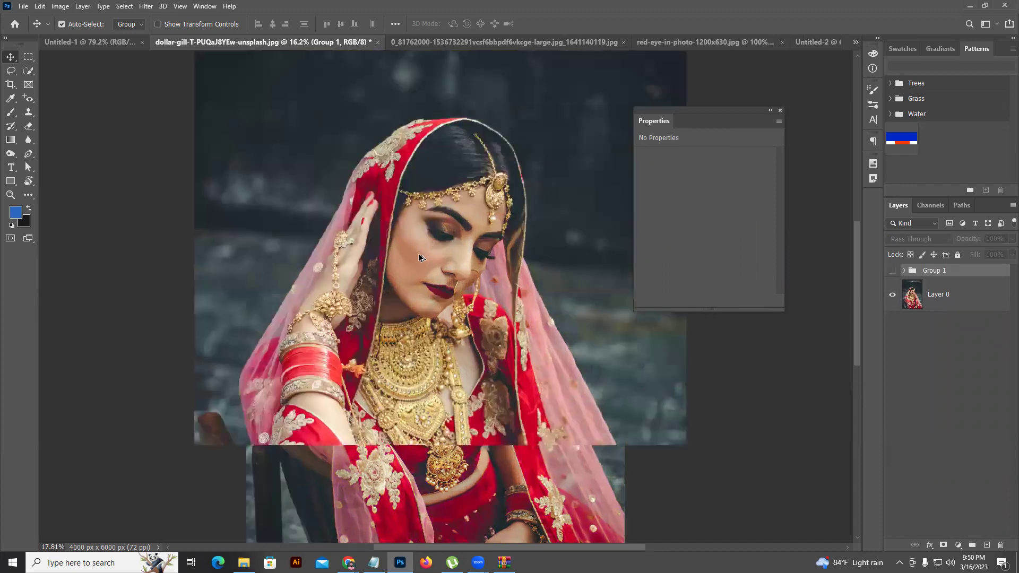
pyautogui.click(892, 271)
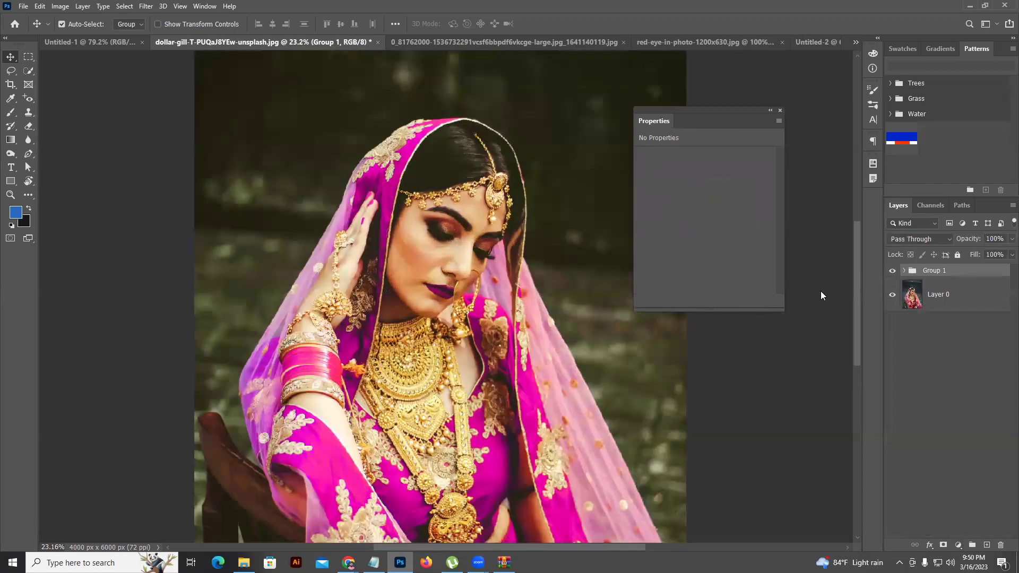
pyautogui.scroll(-3, 591, 328)
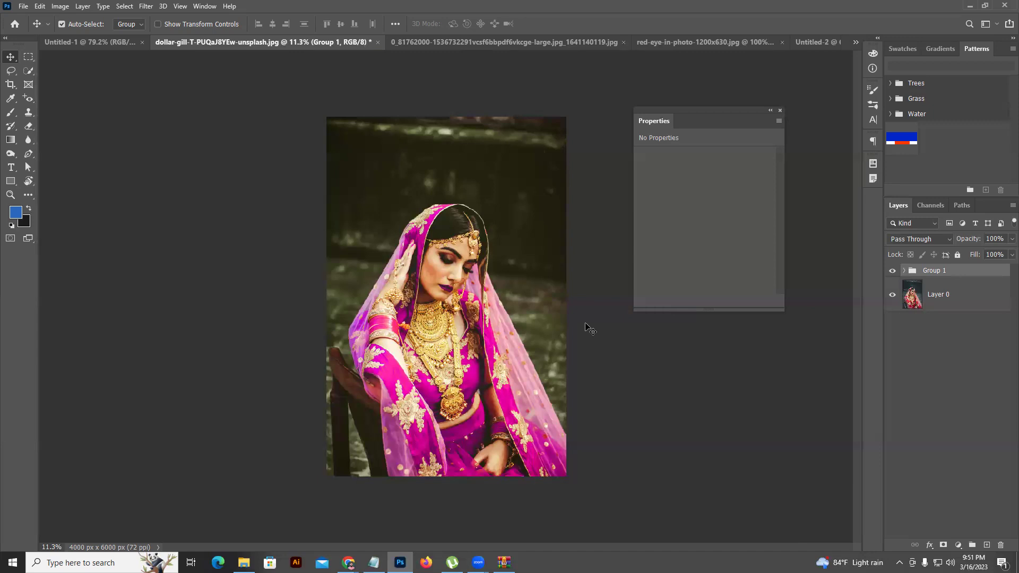
# - Expand Group 1, compare the Color Balance adjustment on and off, and select its mask
pyautogui.click(902, 272)
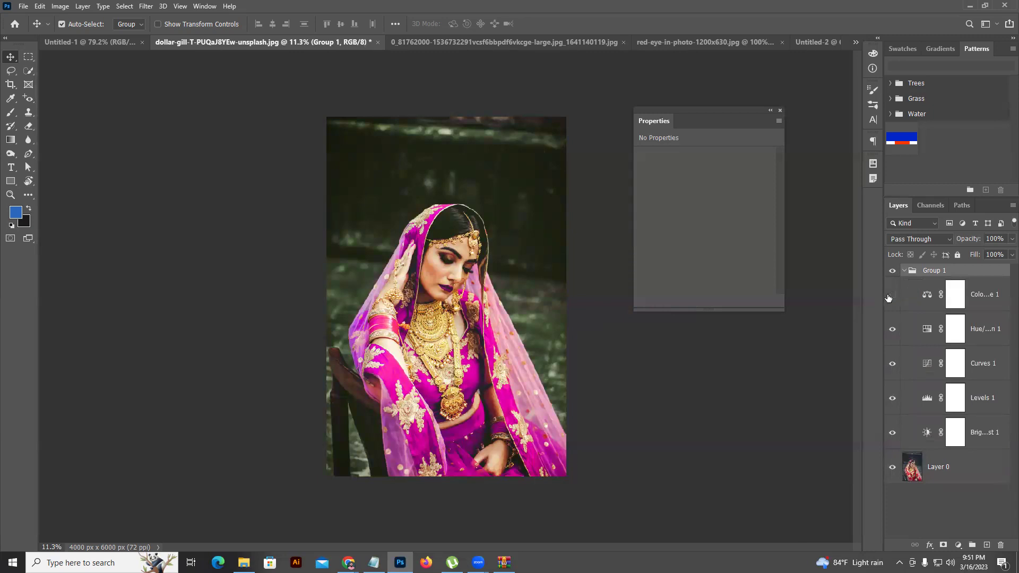
pyautogui.click(890, 296)
pyautogui.click(892, 295)
pyautogui.click(953, 297)
# - Paint black on the mask across the photo's top and upper-left background, then switch to Untitled-1
pyautogui.click(9, 114)
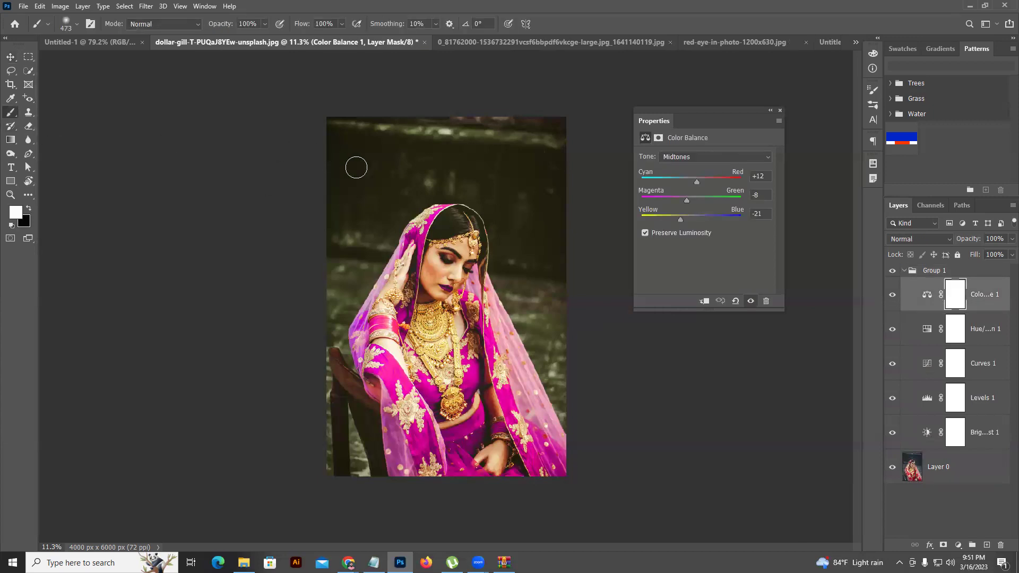
pyautogui.rightClick(380, 124)
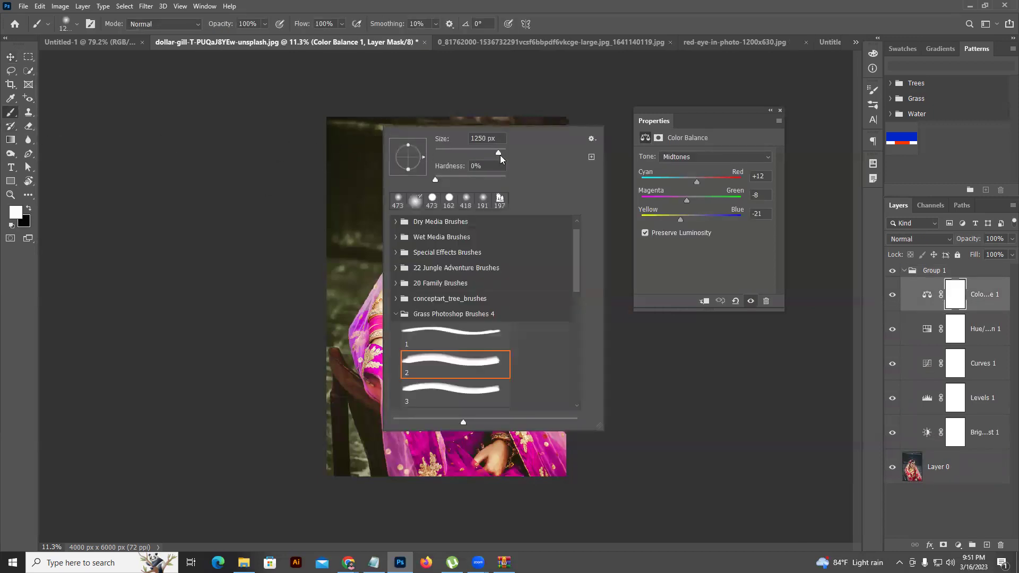
pyautogui.click(12, 225)
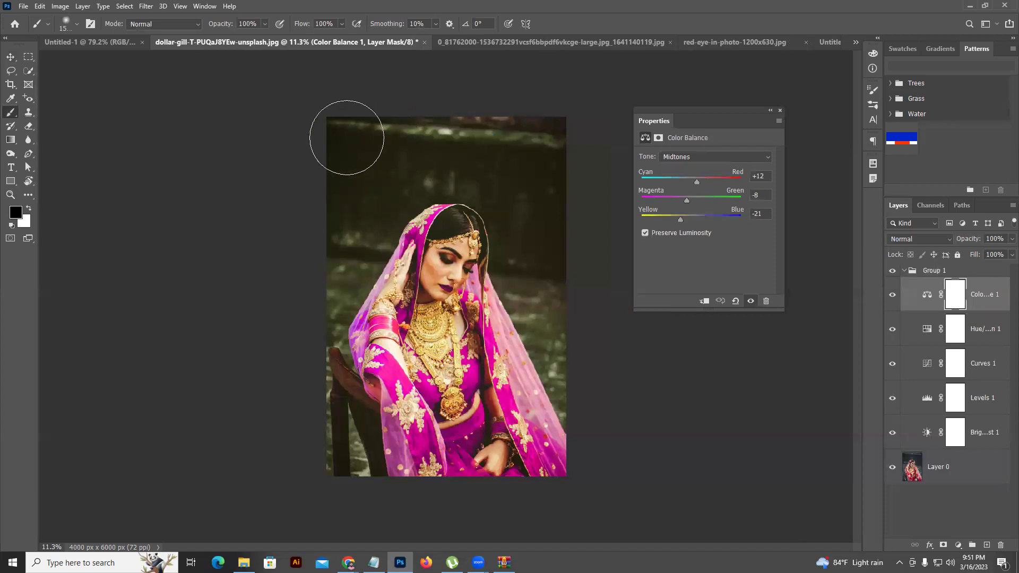
pyautogui.moveTo(488, 110)
pyautogui.mouseDown()
pyautogui.moveTo(542, 149)
pyautogui.moveTo(560, 185)
pyautogui.moveTo(559, 210)
pyautogui.moveTo(523, 183)
pyautogui.moveTo(558, 336)
pyautogui.moveTo(602, 422)
pyautogui.mouseUp()
pyautogui.moveTo(439, 151)
pyautogui.mouseDown()
pyautogui.moveTo(391, 216)
pyautogui.moveTo(364, 228)
pyautogui.moveTo(368, 220)
pyautogui.mouseUp()
pyautogui.click(10, 57)
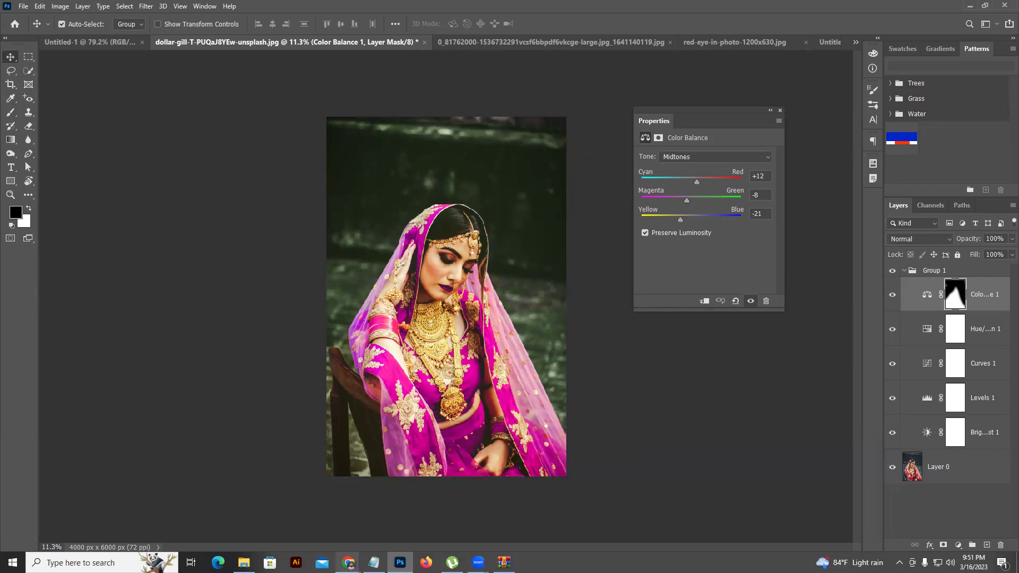
pyautogui.click(79, 42)
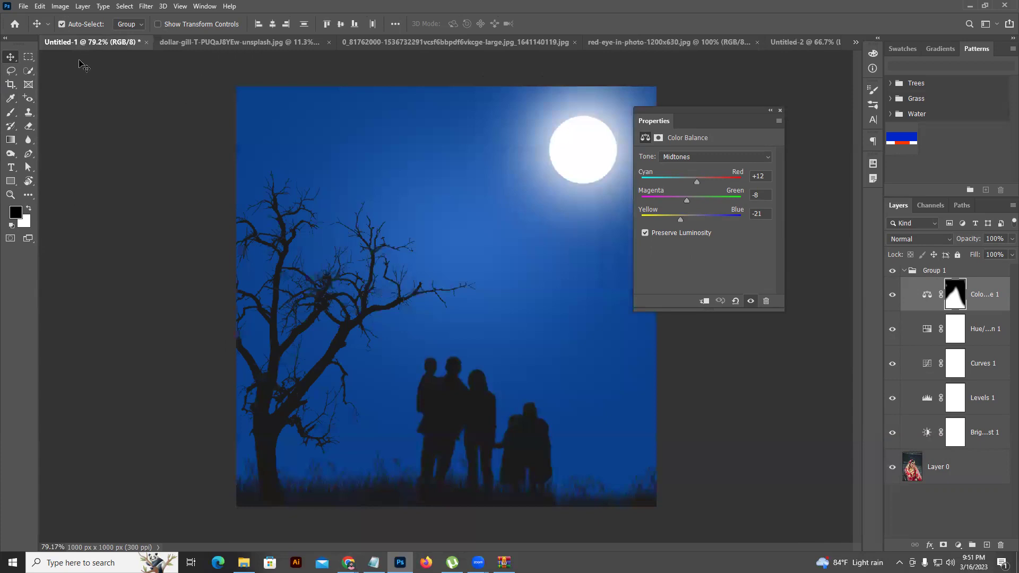
# - Start Save As on this computer with Documents\New folder (2) as the destination
pyautogui.click(24, 7)
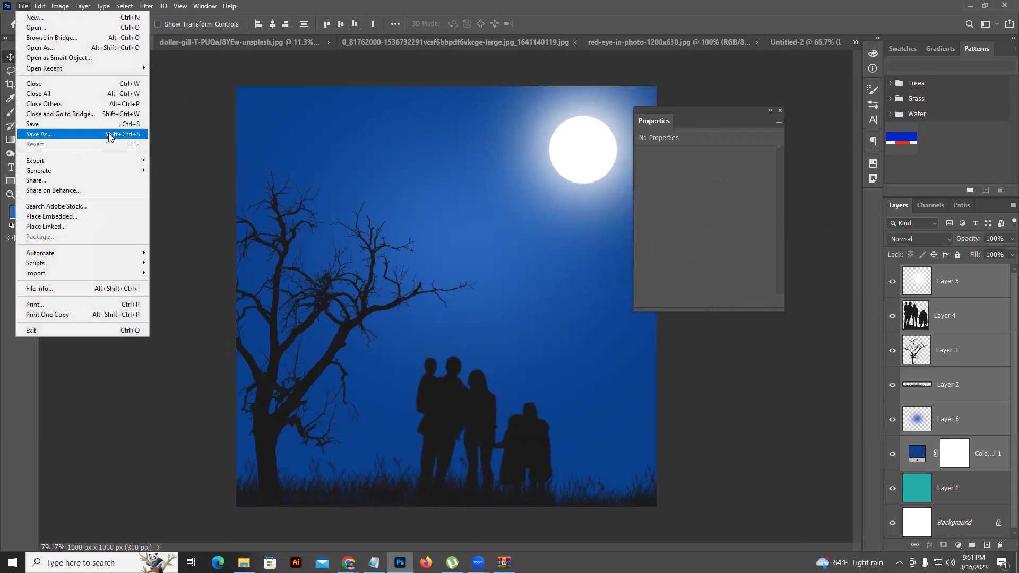
pyautogui.click(240, 174)
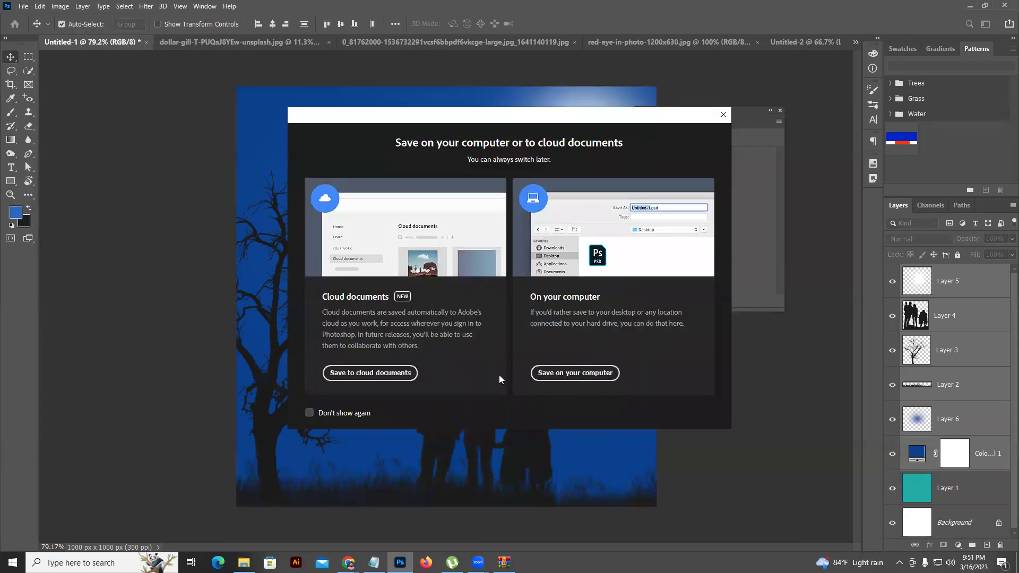
pyautogui.click(571, 382)
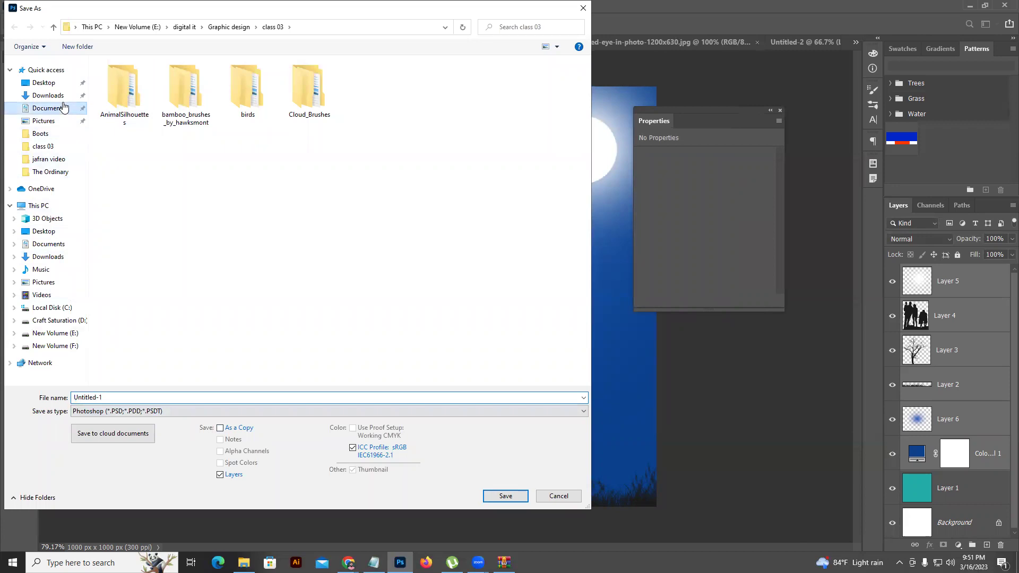
pyautogui.click(63, 106)
pyautogui.click(260, 103)
pyautogui.click(348, 105)
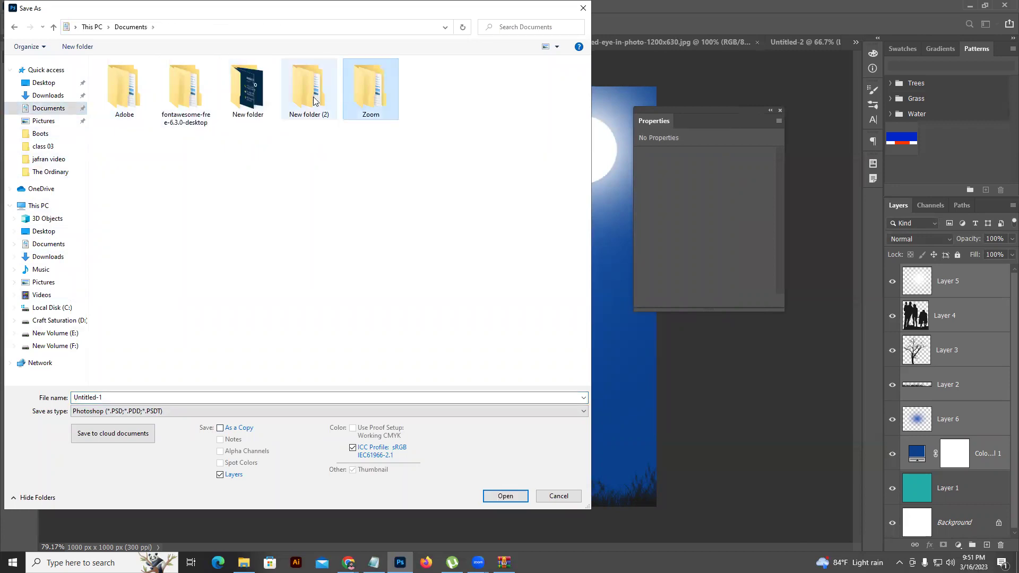
pyautogui.doubleClick(314, 101)
# - Save as Photoshop PDF with current settings, keeping Photoshop editing capabilities
pyautogui.click(109, 412)
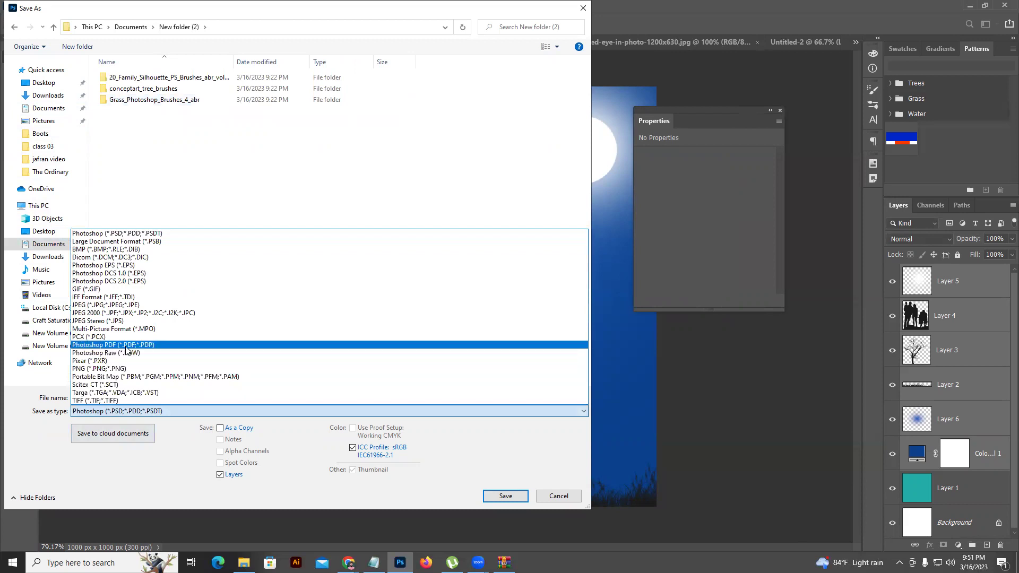
pyautogui.click(126, 345)
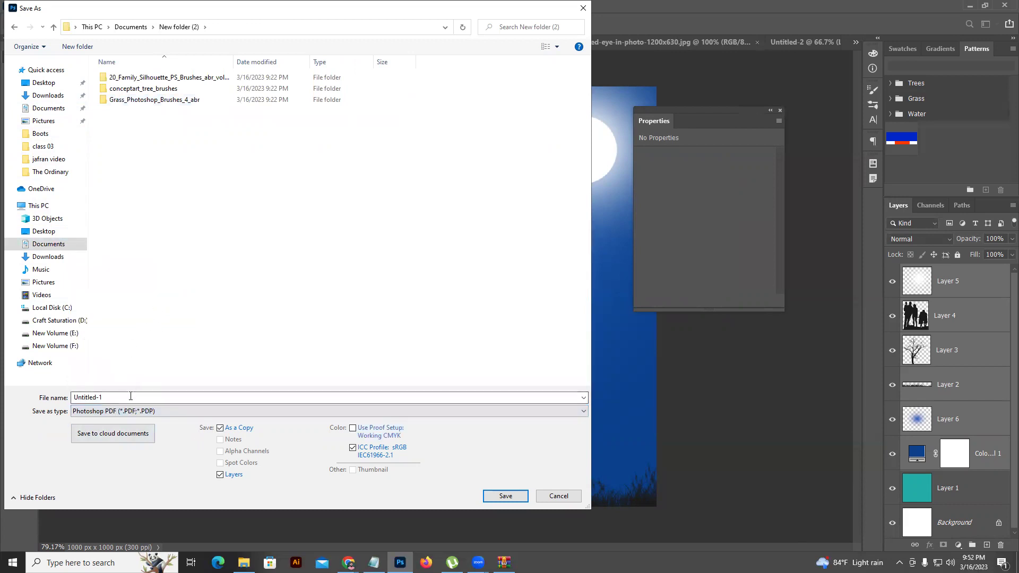
pyautogui.click(506, 496)
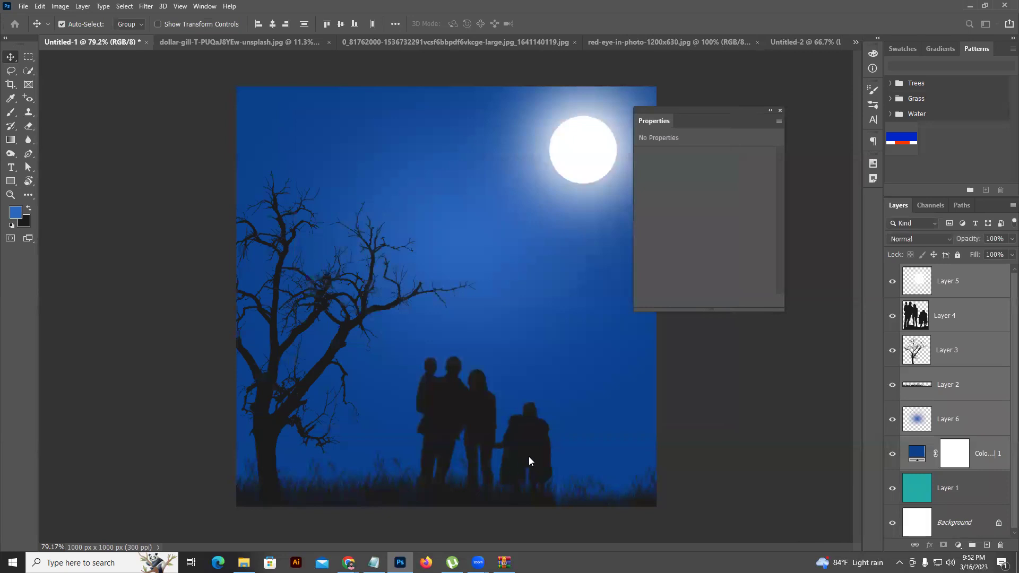
pyautogui.click(512, 214)
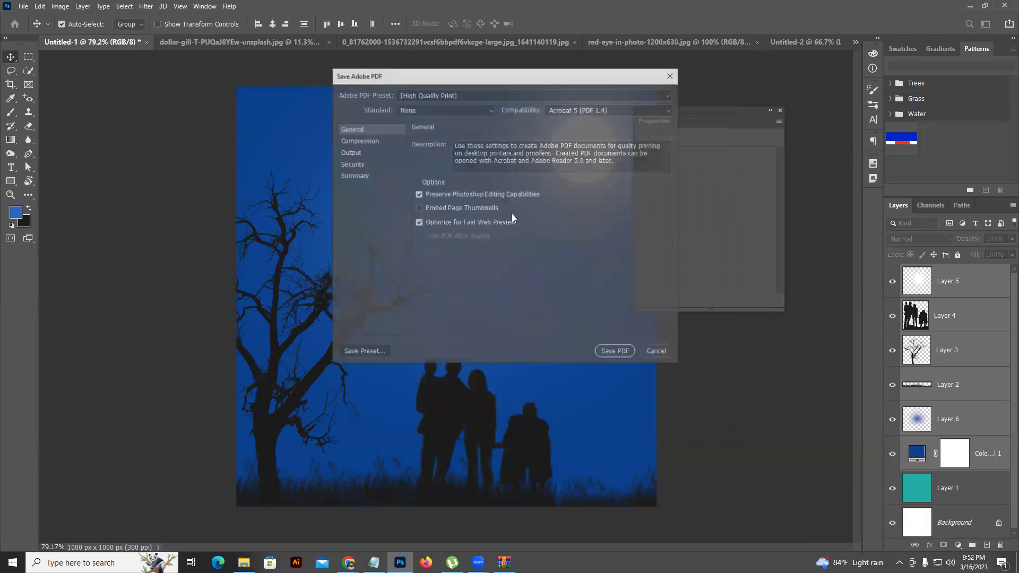
pyautogui.click(606, 352)
pyautogui.click(530, 235)
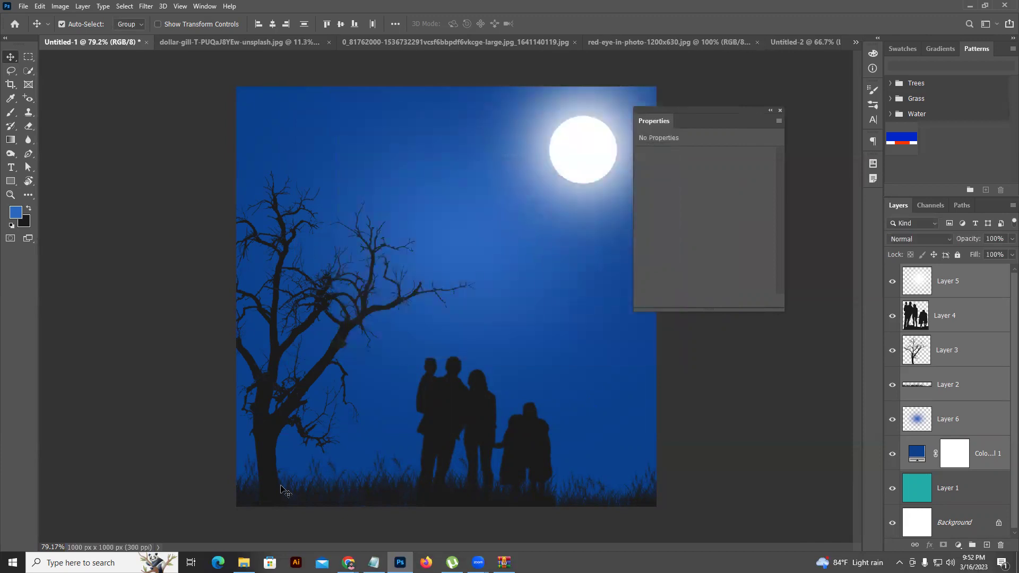
# - In Chrome, dismiss the Meet call-ending warning, view the Class - 03 topic list, then return to Photoshop
pyautogui.moveTo(349, 562)
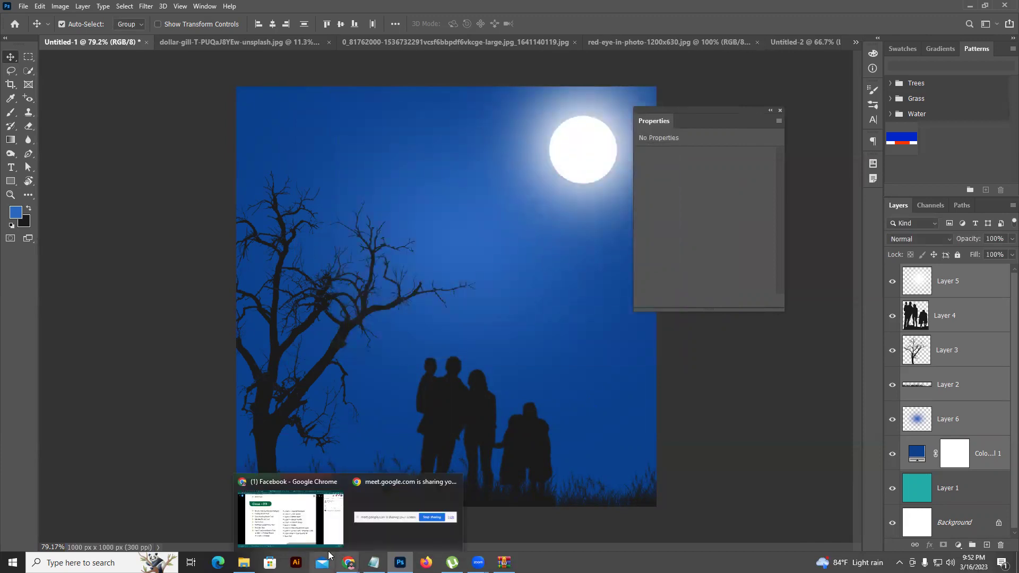
pyautogui.click(286, 512)
pyautogui.click(421, 16)
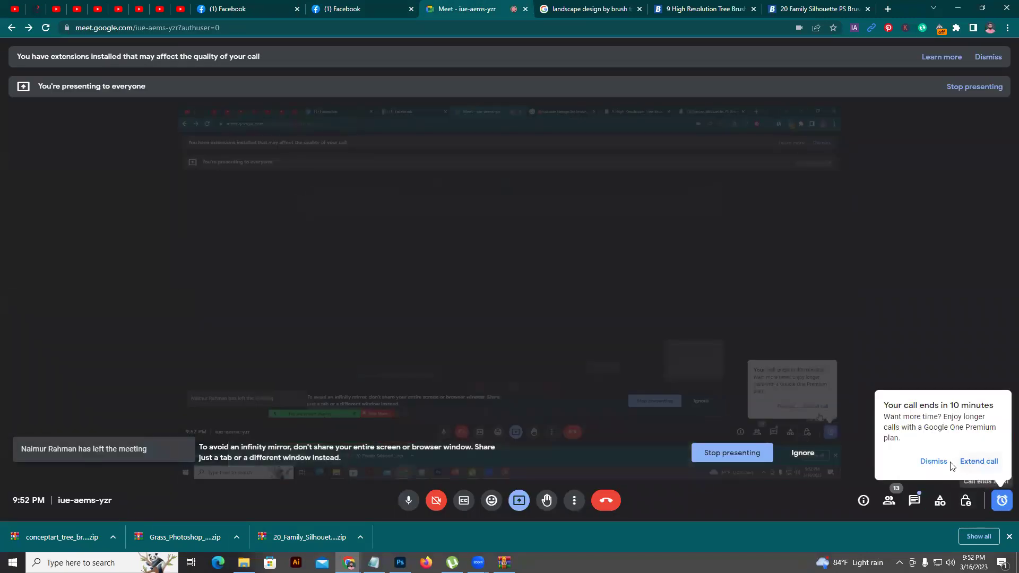
pyautogui.click(933, 461)
pyautogui.click(348, 7)
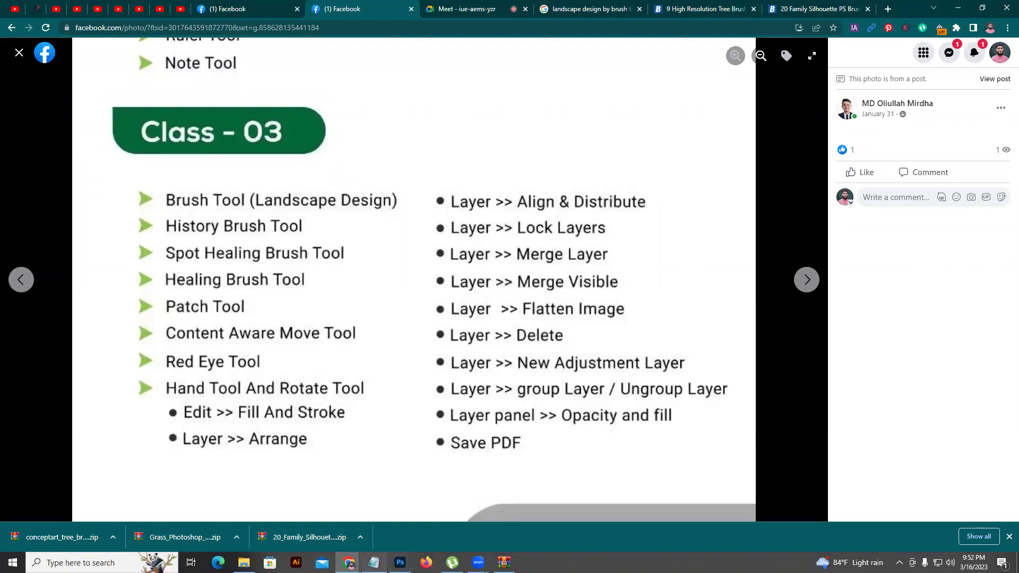
pyautogui.click(400, 562)
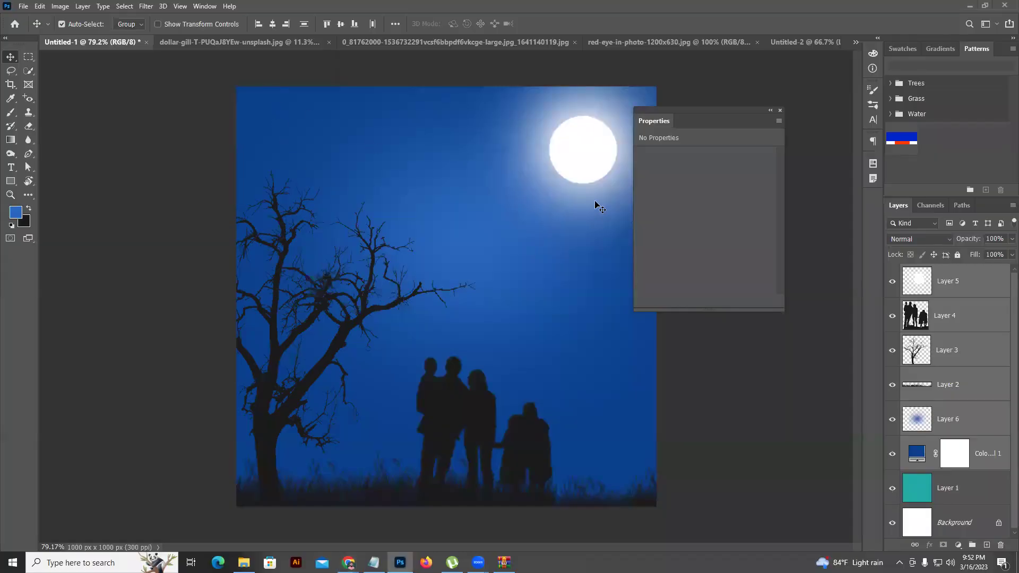
# - Reposition the moon (Layer 5) and its glow (Layer 6) slightly lower in the sky
pyautogui.moveTo(590, 182); pyautogui.dragTo(591, 186)
pyautogui.click(611, 153)
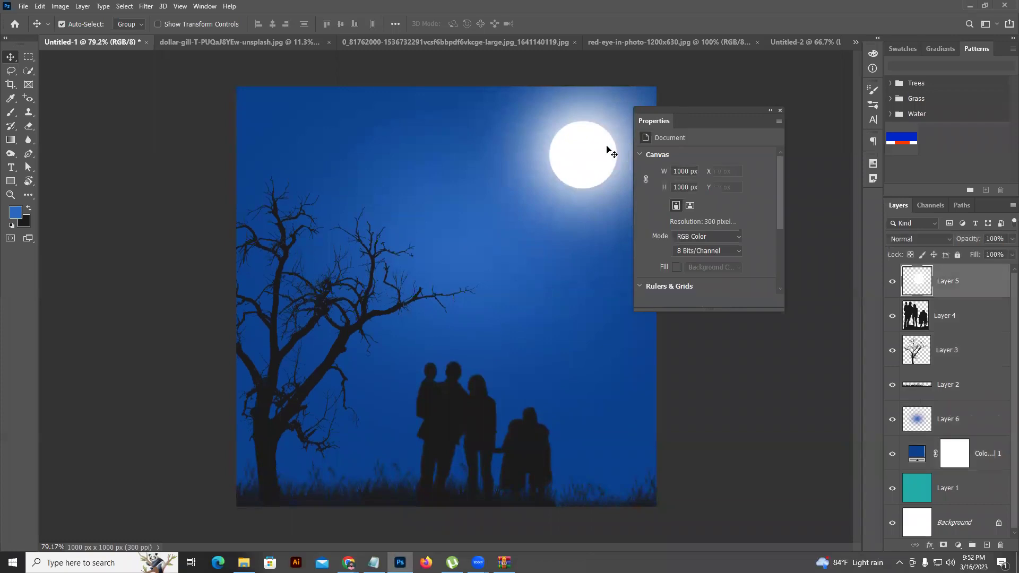
pyautogui.moveTo(508, 152); pyautogui.dragTo(493, 185)
pyautogui.moveTo(453, 184); pyautogui.dragTo(437, 132)
pyautogui.moveTo(581, 183); pyautogui.dragTo(579, 160)
# - Set the moon layer to 100% opacity and 92% fill, and close the Properties panel
pyautogui.moveTo(967, 240); pyautogui.dragTo(877, 258)
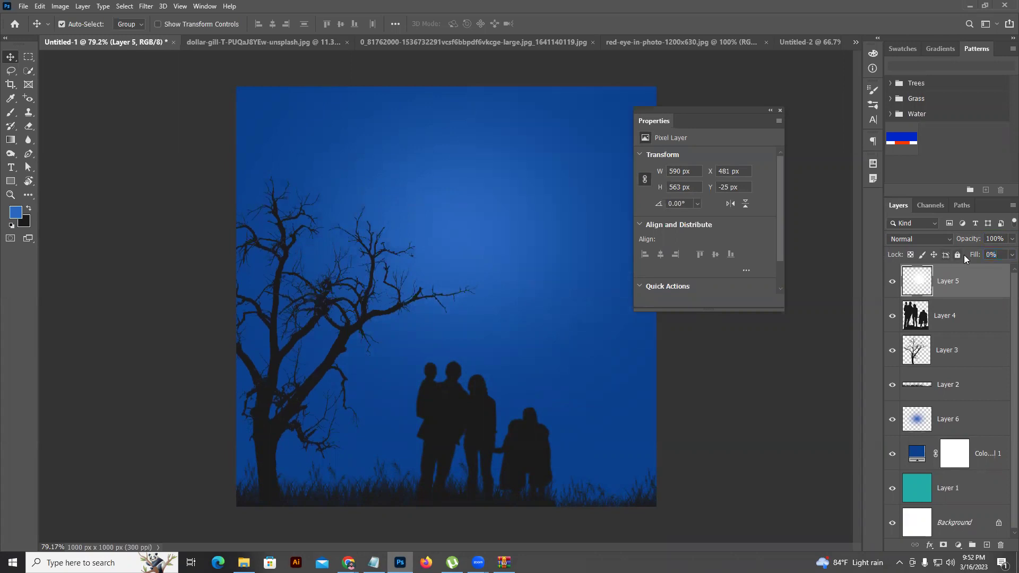
pyautogui.moveTo(973, 254)
pyautogui.mouseDown()
pyautogui.moveTo(998, 255)
pyautogui.moveTo(986, 255)
pyautogui.mouseUp()
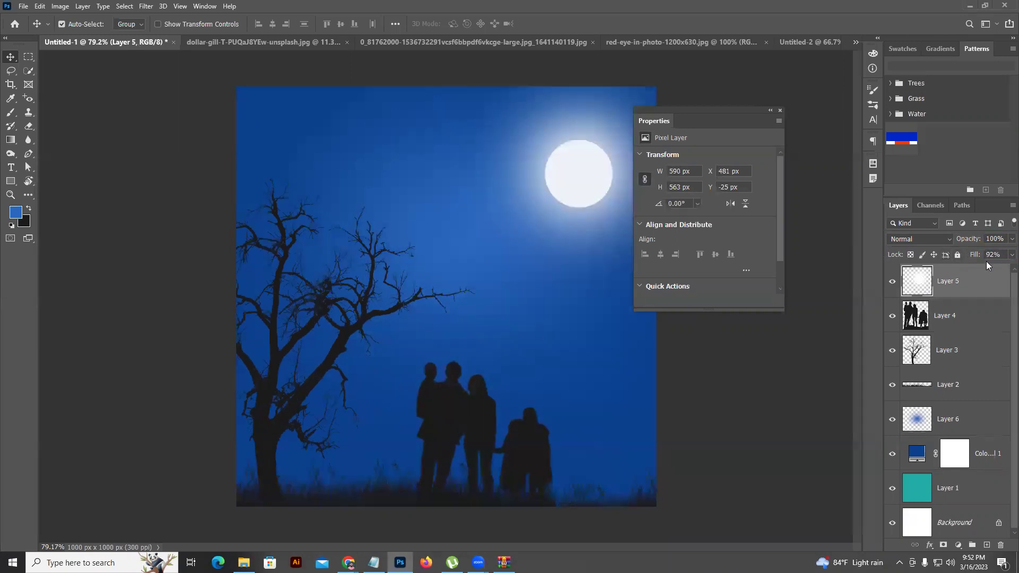
pyautogui.click(780, 110)
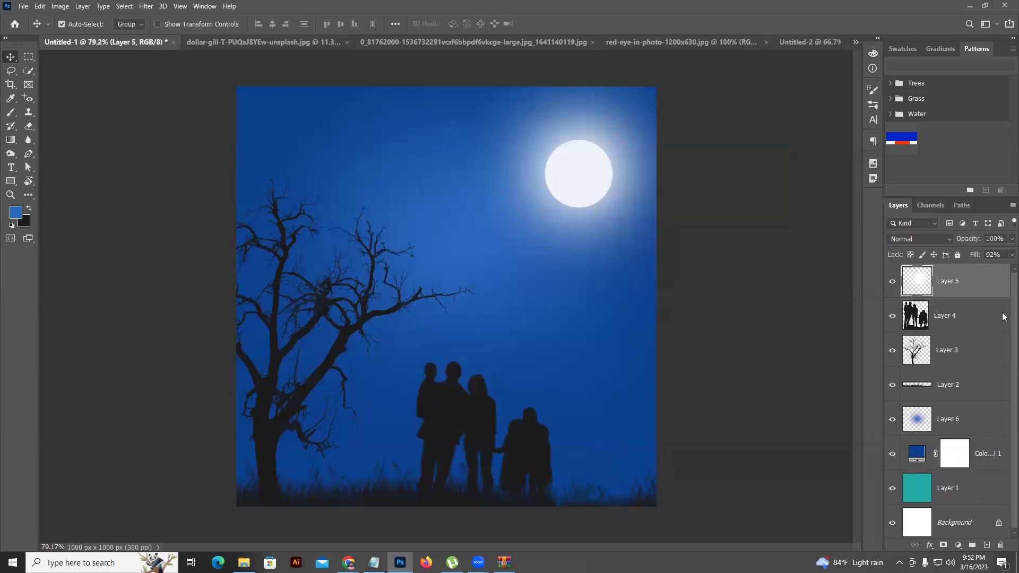
# - Give the Layer 4 silhouettes a white (#ffffff) Color Overlay
pyautogui.doubleClick(976, 325)
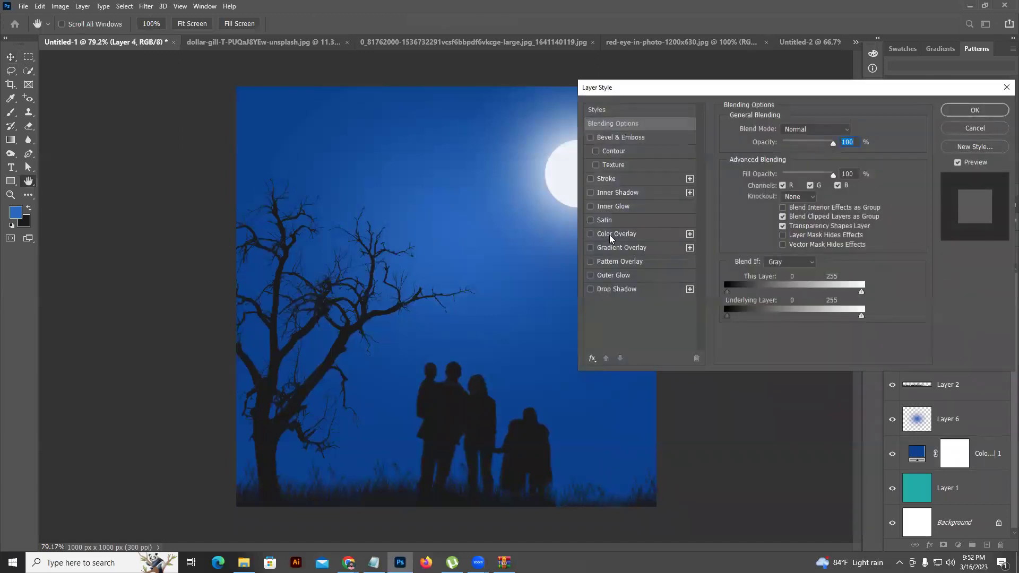
pyautogui.click(607, 233)
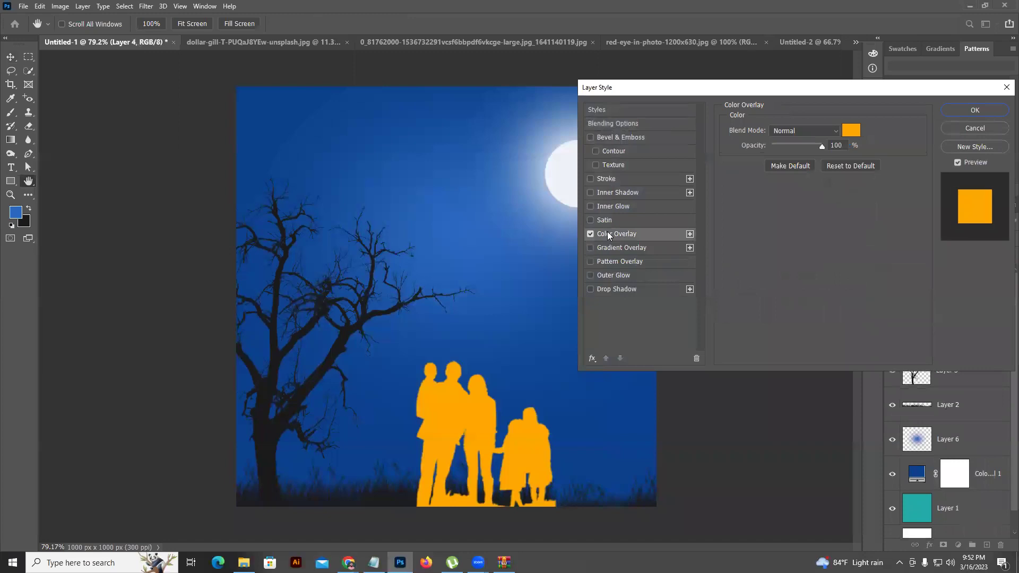
pyautogui.click(850, 131)
pyautogui.click(680, 317)
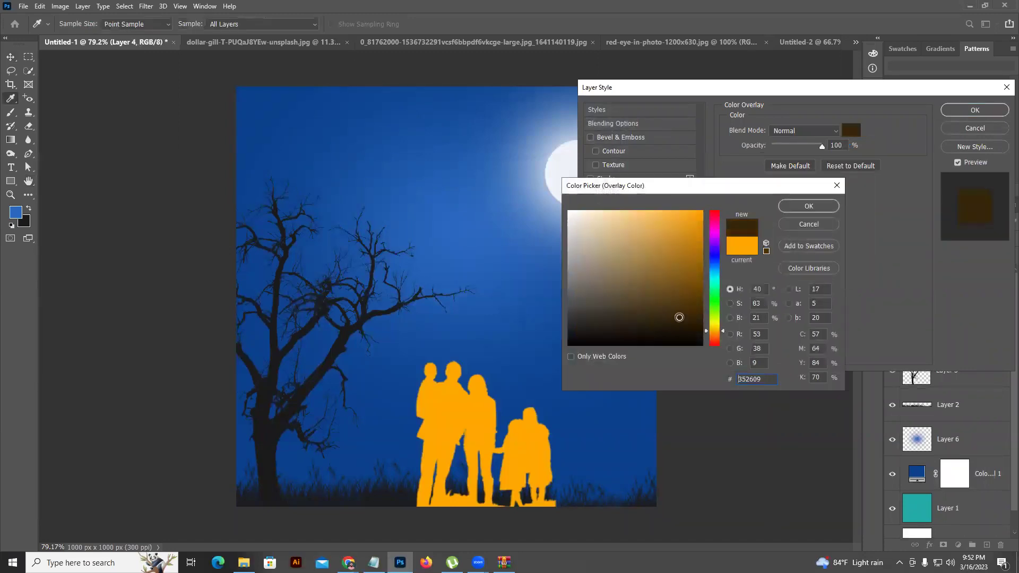
pyautogui.write('ffffff')
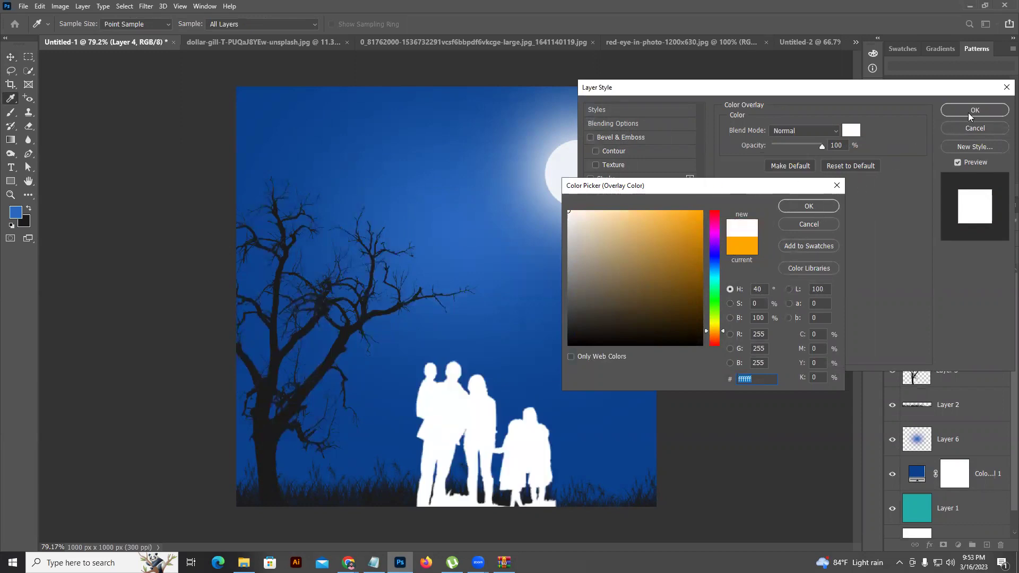
pyautogui.click(809, 206)
pyautogui.click(975, 110)
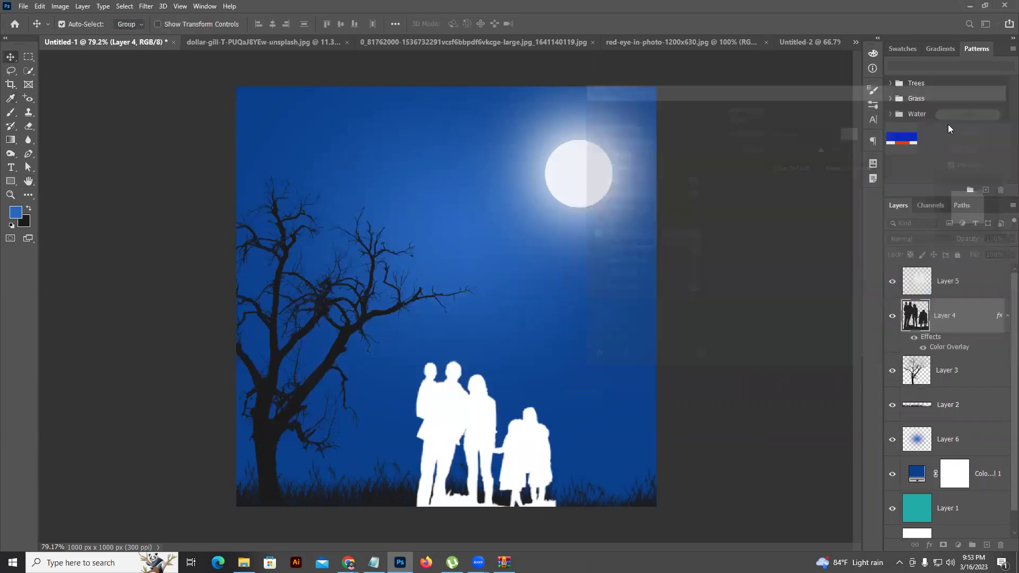
# - Set Layer 4 to 90% opacity and 81% fill, and add a Drop Shadow
pyautogui.moveTo(969, 241); pyautogui.dragTo(953, 256)
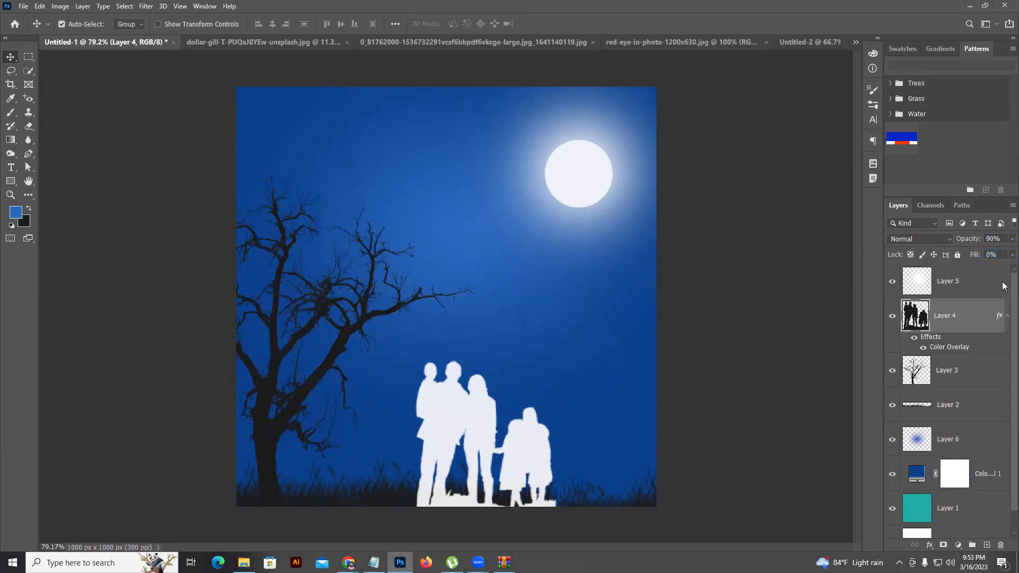
pyautogui.moveTo(975, 258); pyautogui.dragTo(996, 285)
pyautogui.doubleClick(930, 339)
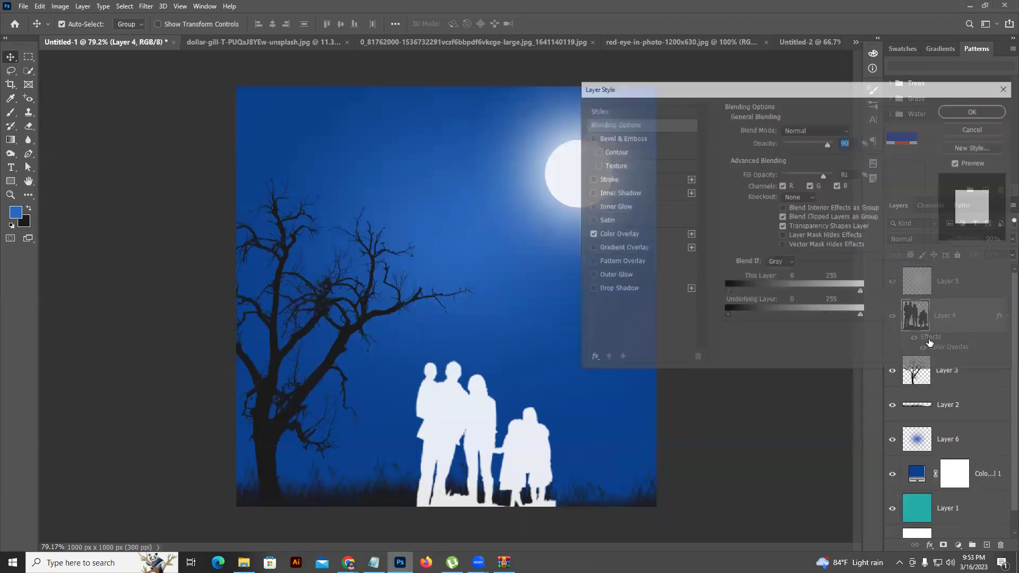
pyautogui.click(591, 289)
# - Apply the Drop Shadow and set Layer 4 to 100% opacity with 0% fill
pyautogui.click(966, 112)
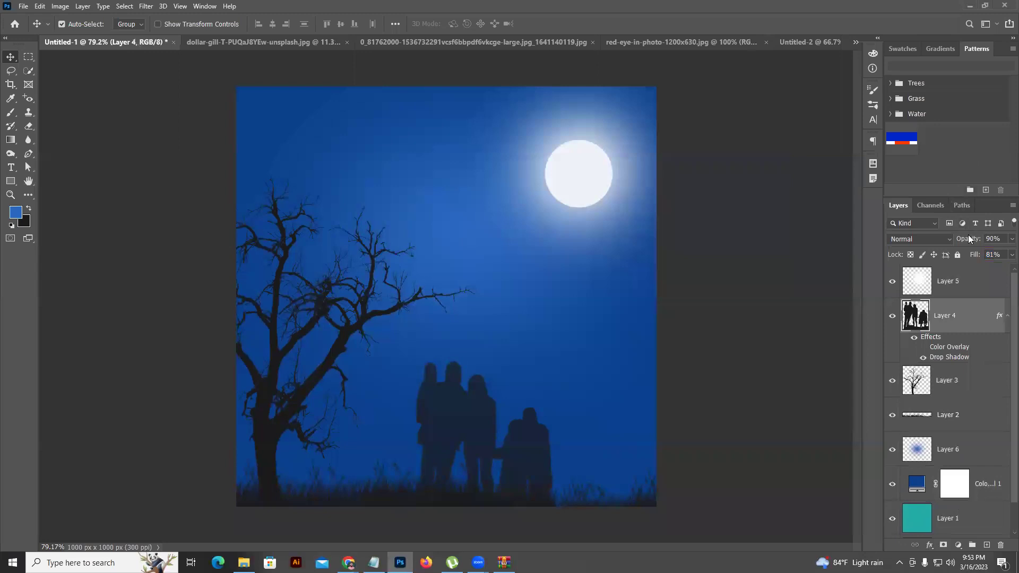
pyautogui.moveTo(975, 254); pyautogui.dragTo(796, 255)
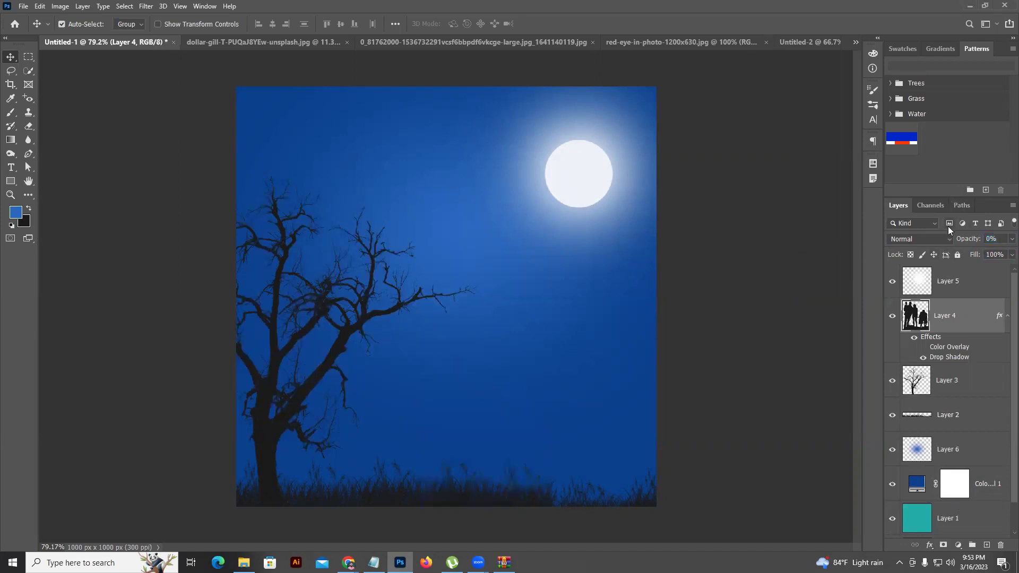
pyautogui.moveTo(961, 241); pyautogui.dragTo(525, 406)
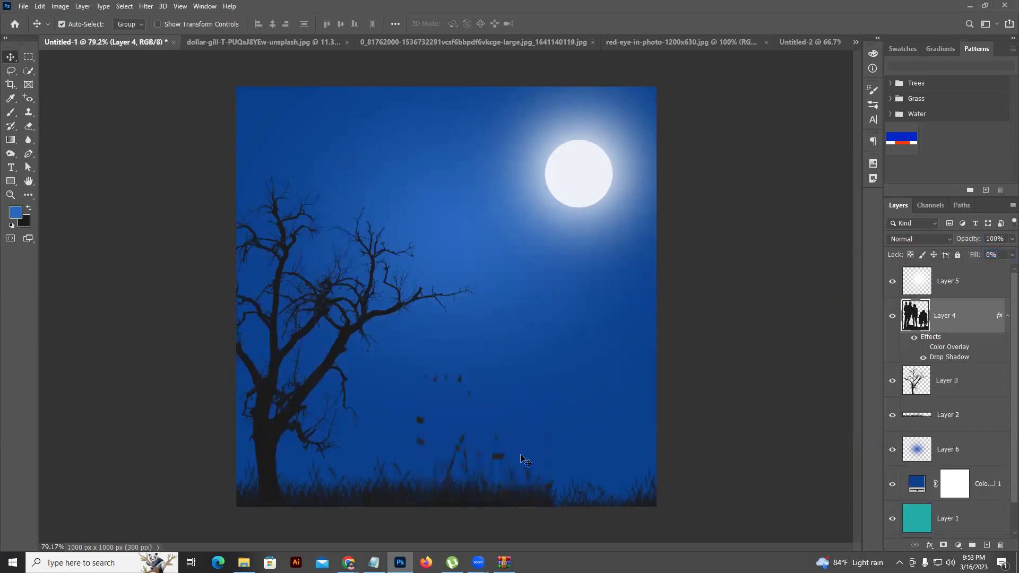
pyautogui.scroll(2, 524, 453)
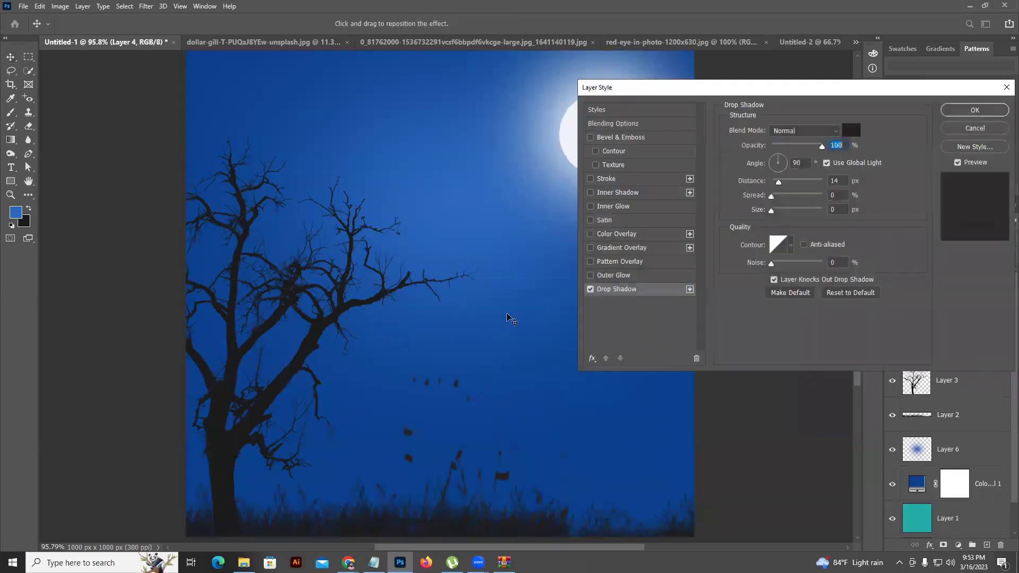
# - Try a drop shadow offset, colour overlay and gradient overlay on Layer 4, then cancel them
pyautogui.moveTo(490, 457)
pyautogui.mouseDown()
pyautogui.moveTo(672, 428)
pyautogui.moveTo(496, 462)
pyautogui.mouseUp()
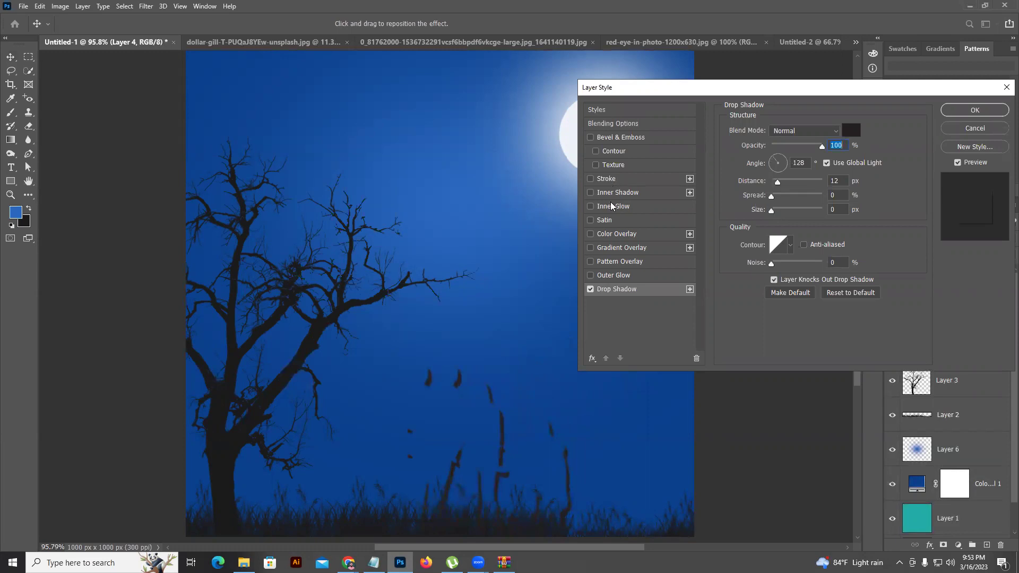
pyautogui.click(605, 234)
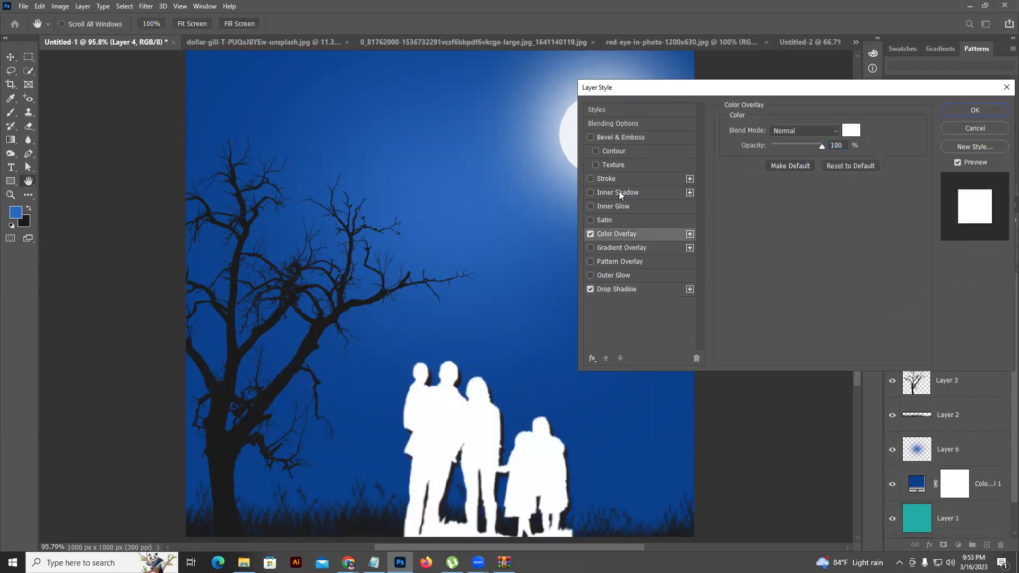
pyautogui.click(591, 234)
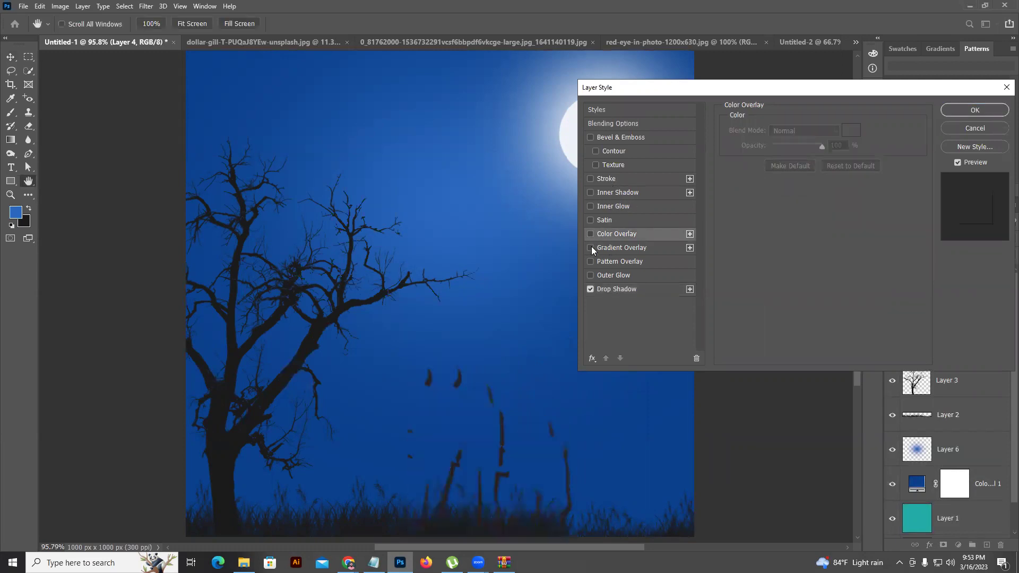
pyautogui.click(591, 247)
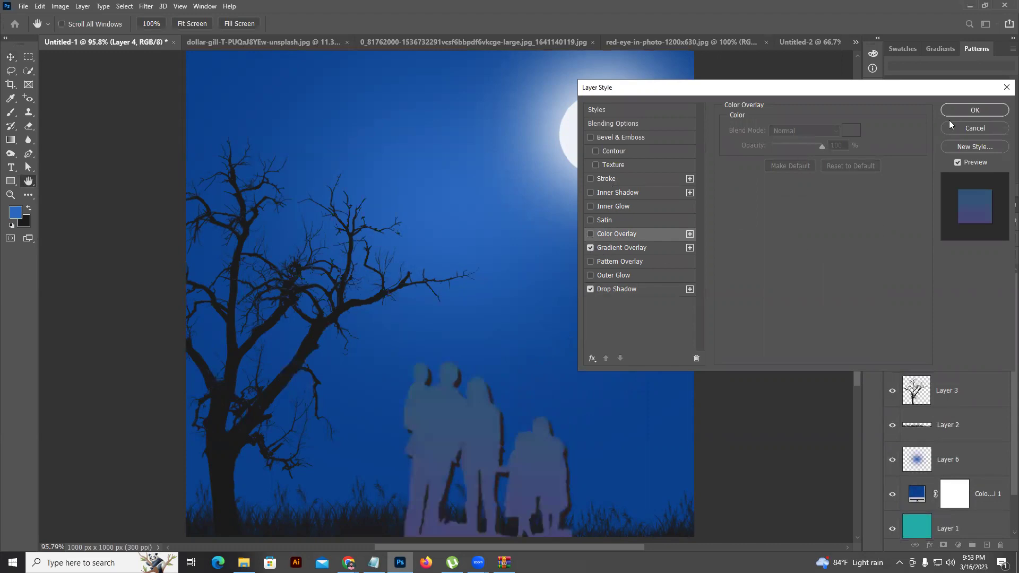
pyautogui.click(975, 129)
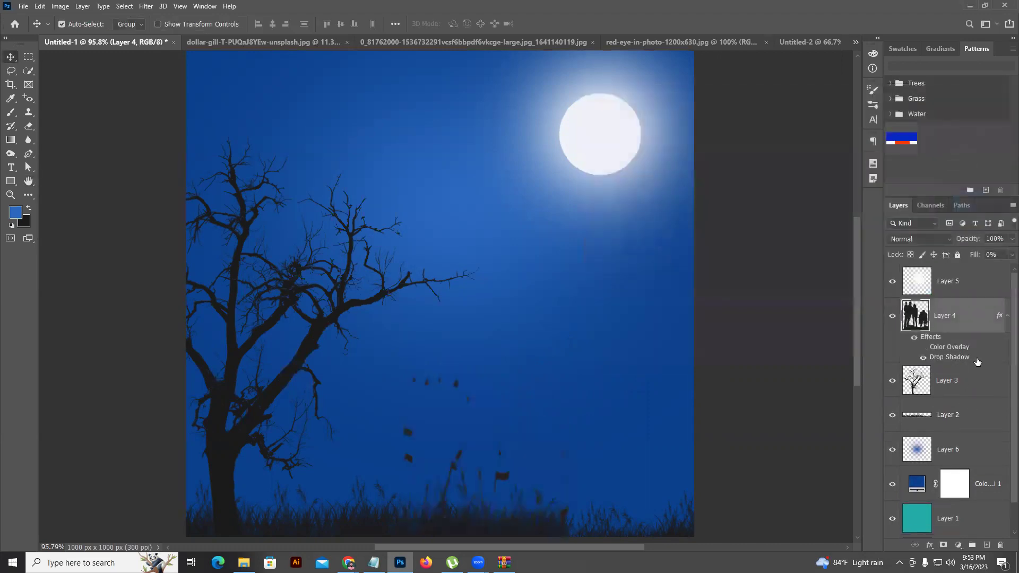
# - Hide Layer 4's effects, enter 83 for its fill, and zoom out to the whole artwork
pyautogui.click(914, 337)
pyautogui.click(991, 255)
pyautogui.write('83')
pyautogui.press('Return')
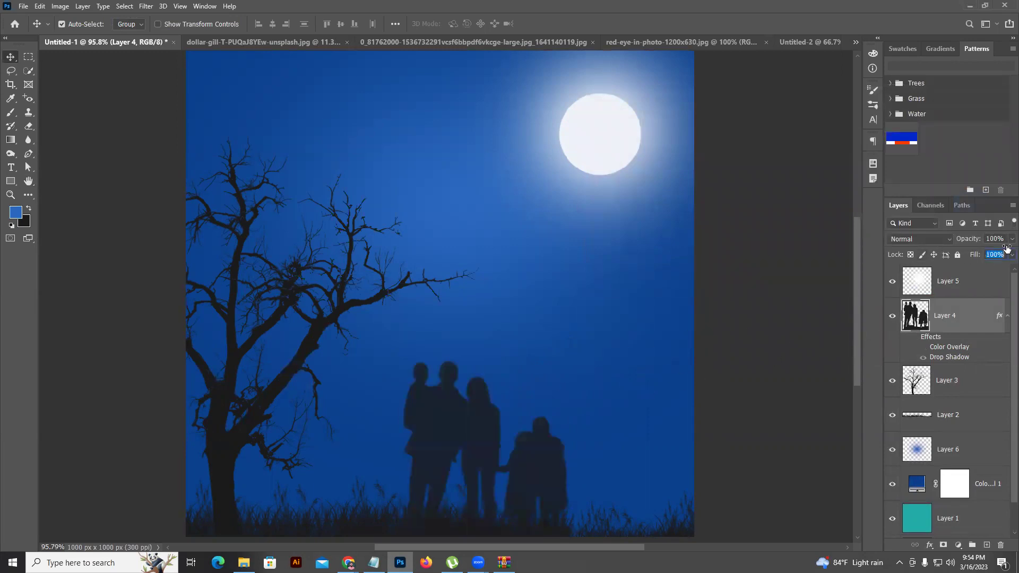
pyautogui.click(705, 336)
pyautogui.hotkey('ctrl', '-')
pyautogui.hotkey('ctrl', '-')
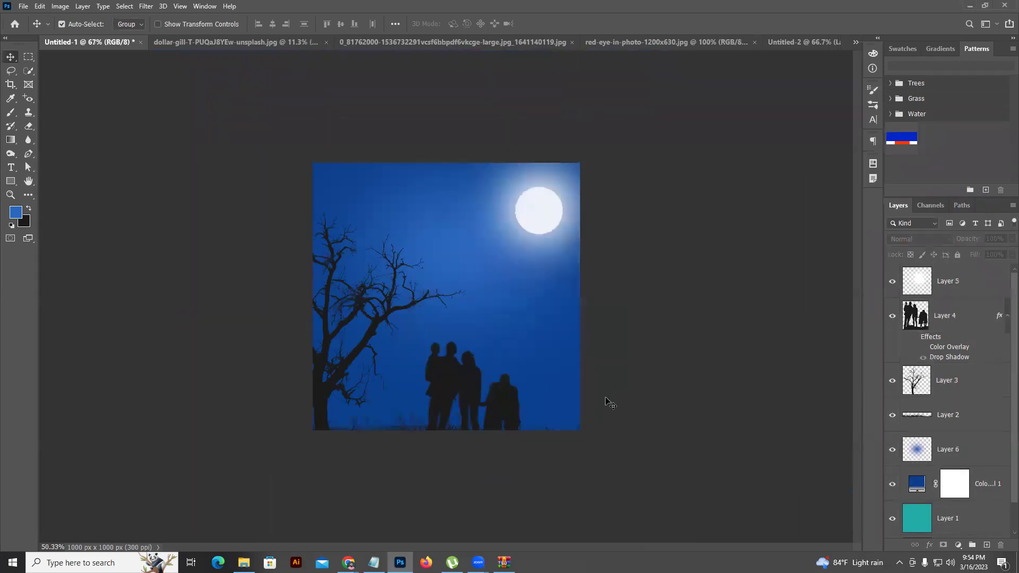
pyautogui.hotkey('ctrl', '-')
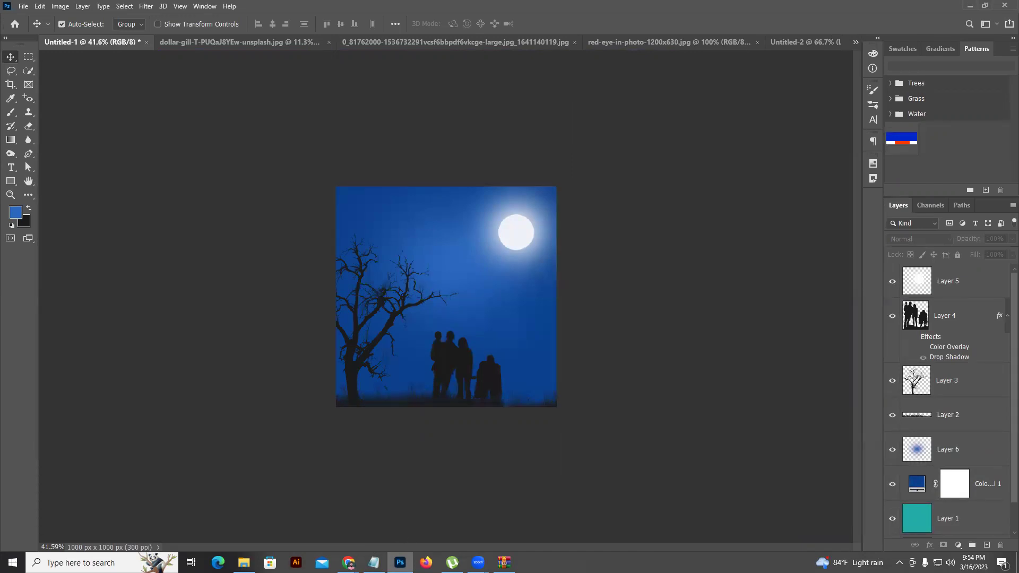
# - Bring up the Google Meet call tab, look over the in-call messages, then close the chat
pyautogui.moveTo(349, 562)
pyautogui.click(318, 525)
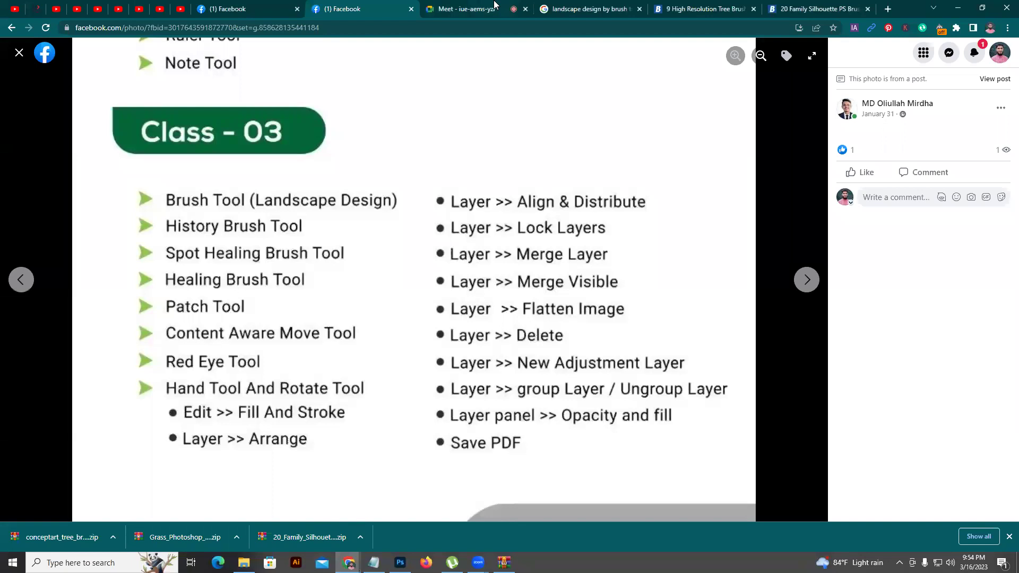
pyautogui.click(494, 6)
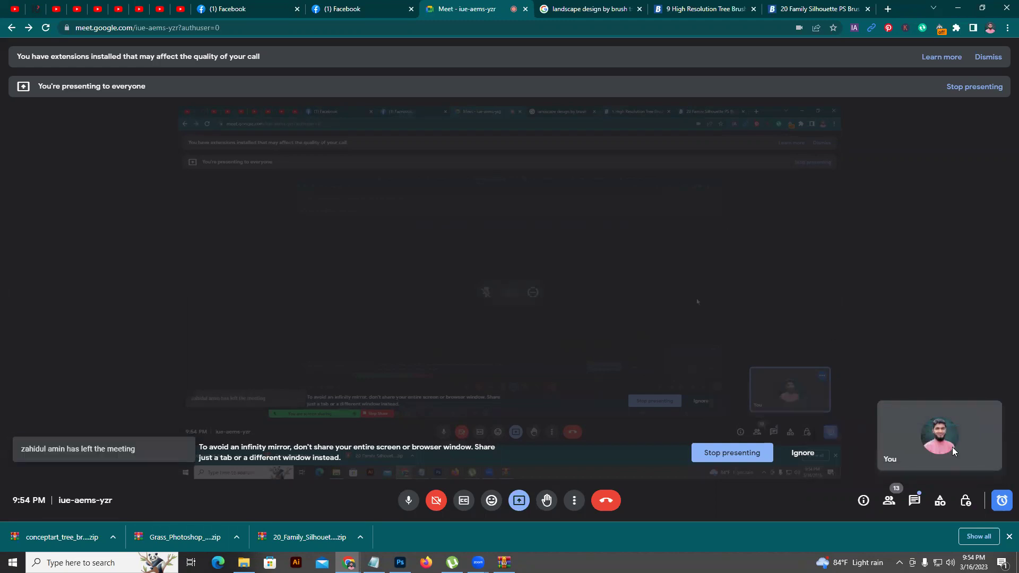
pyautogui.click(916, 505)
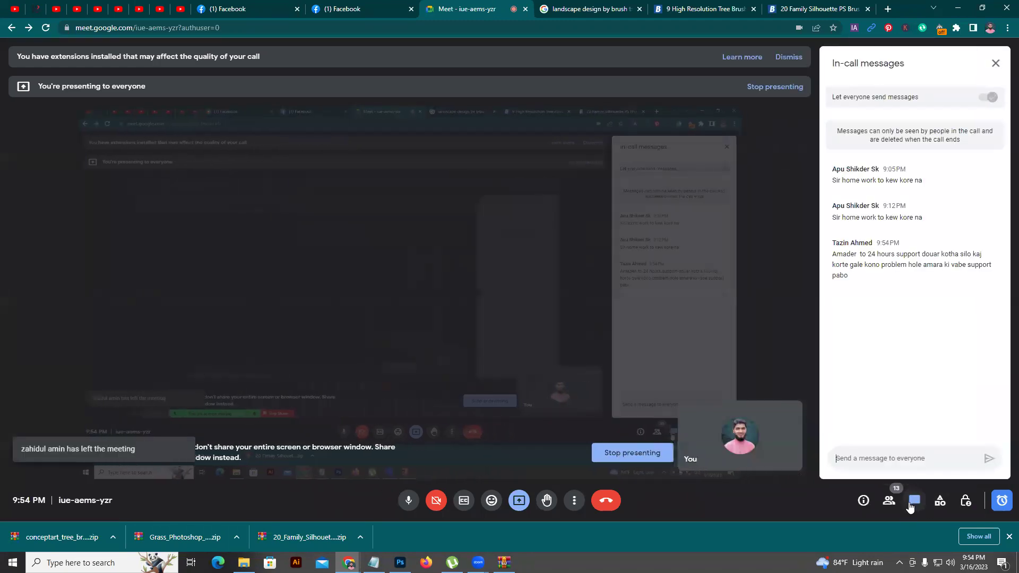
pyautogui.click(995, 63)
pyautogui.hotkey('alt', 'Tab')
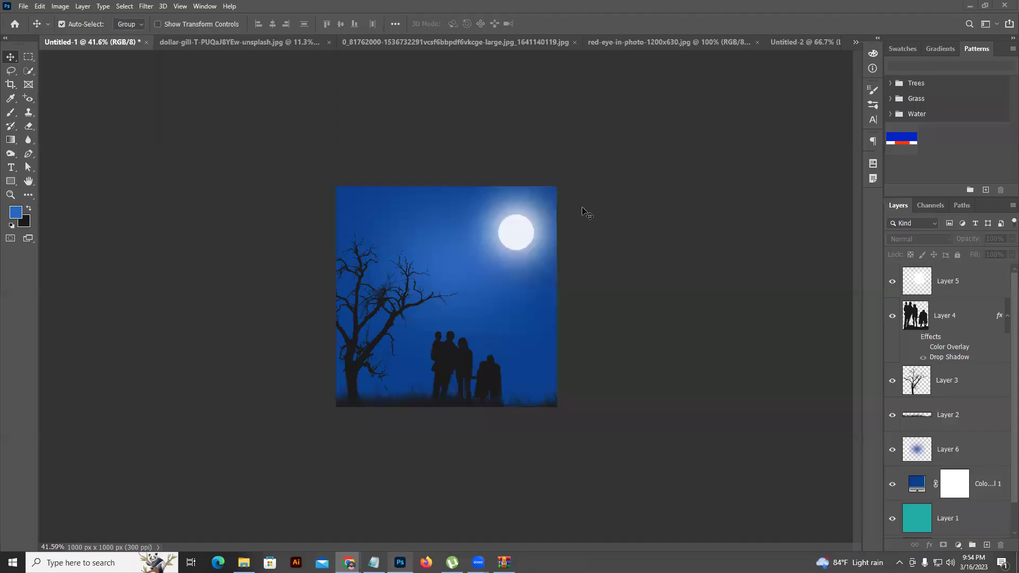
pyautogui.click(520, 237)
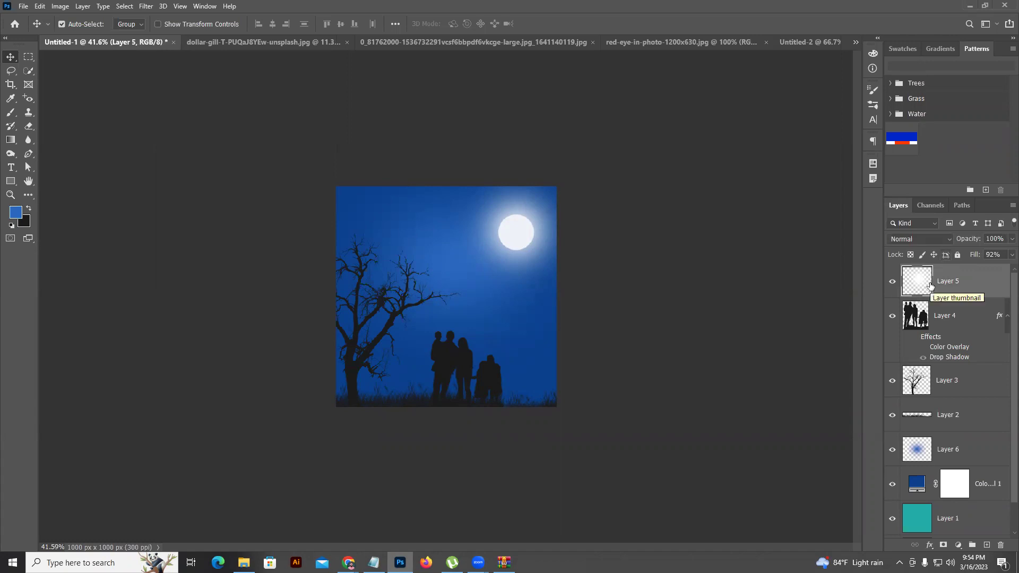
pyautogui.press('ctrl')
pyautogui.hotkey('ctrl', 'e')
pyautogui.hotkey('ctrl', 'e')
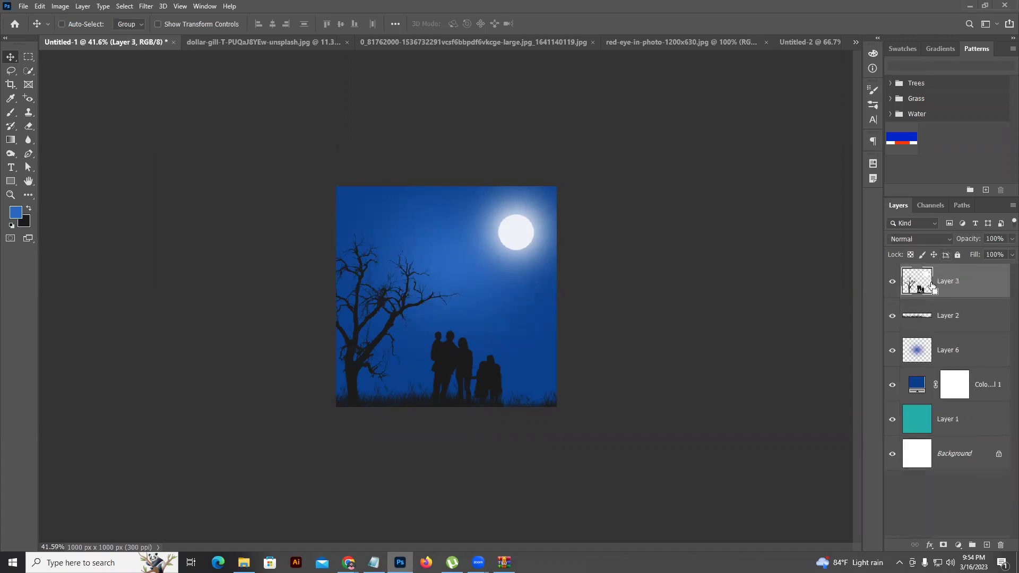
pyautogui.hotkey('ctrl', 'z')
pyautogui.hotkey('ctrl', 'z')
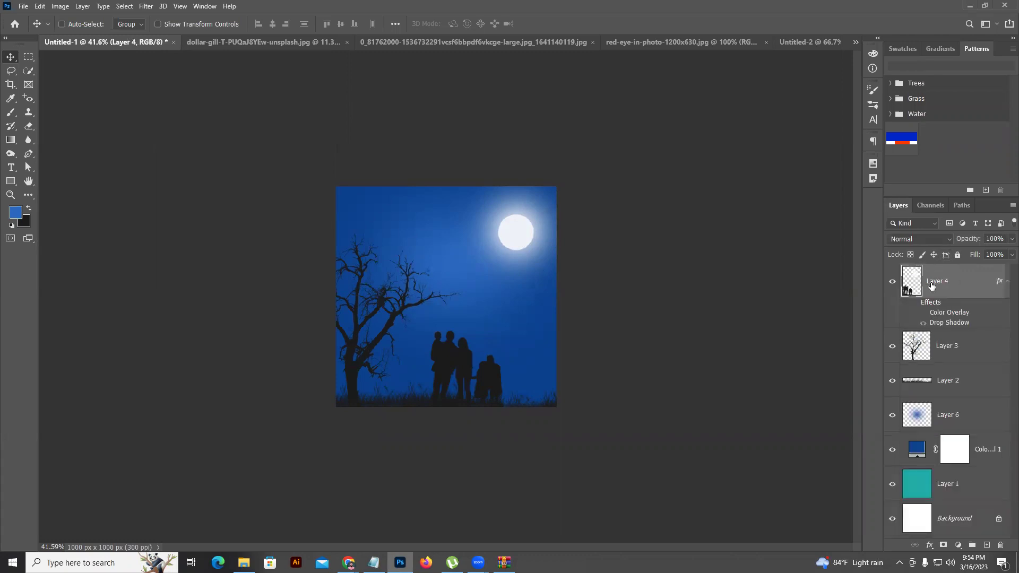
pyautogui.press('ctrl')
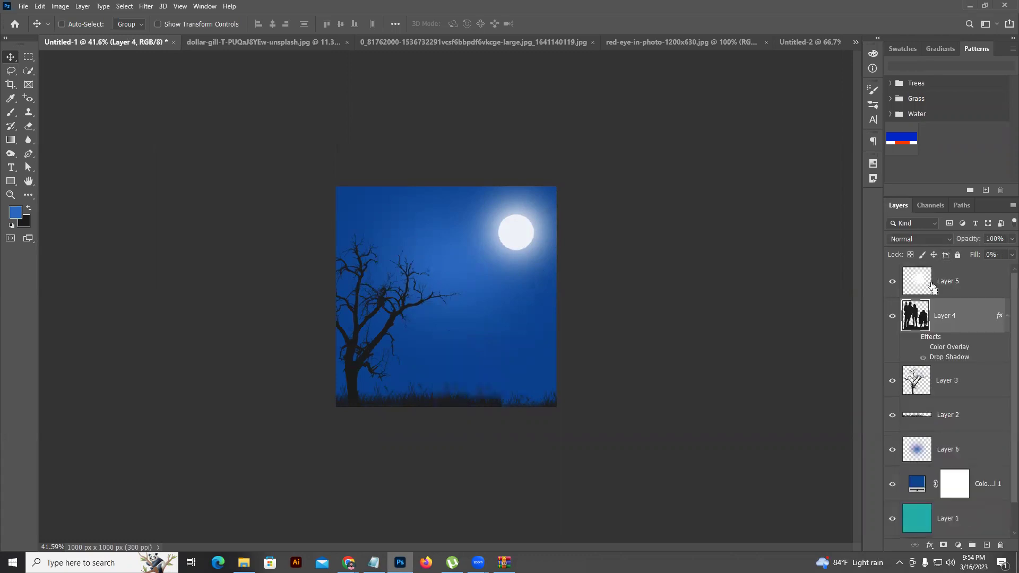
pyautogui.hotkey('ctrl', 'z')
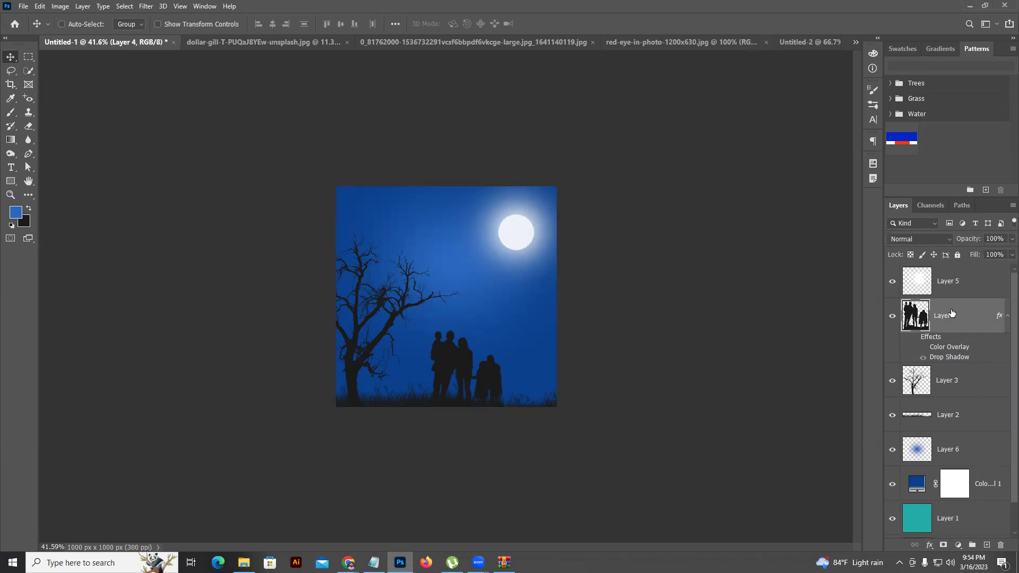
pyautogui.keyDown('ctrl'); pyautogui.click(956, 295); pyautogui.keyUp('ctrl')
pyautogui.keyDown('ctrl'); pyautogui.click(962, 383); pyautogui.keyUp('ctrl')
# - Add Layers 2 and 6 to the selection, group them with Ctrl+G into Group 1, and check its contents
pyautogui.keyDown('ctrl'); pyautogui.click(958, 412); pyautogui.keyUp('ctrl')
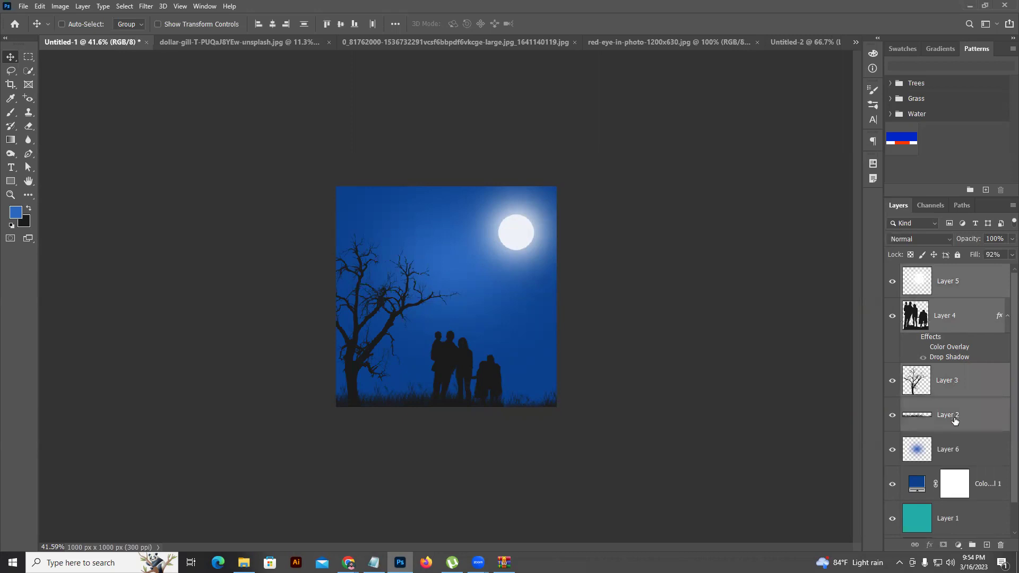
pyautogui.keyDown('ctrl'); pyautogui.click(952, 444); pyautogui.keyUp('ctrl')
pyautogui.hotkey('ctrl', 'g')
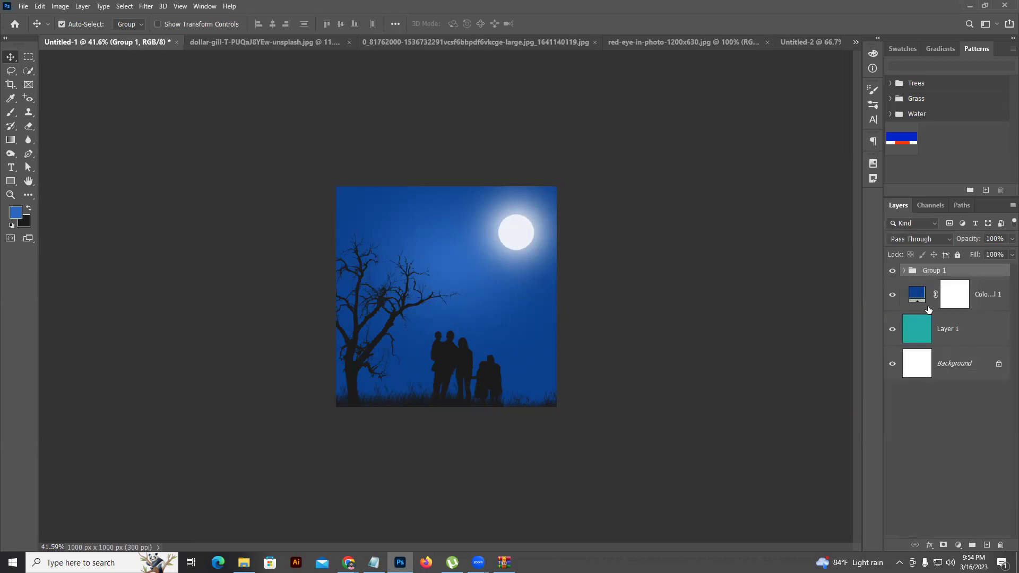
pyautogui.click(905, 272)
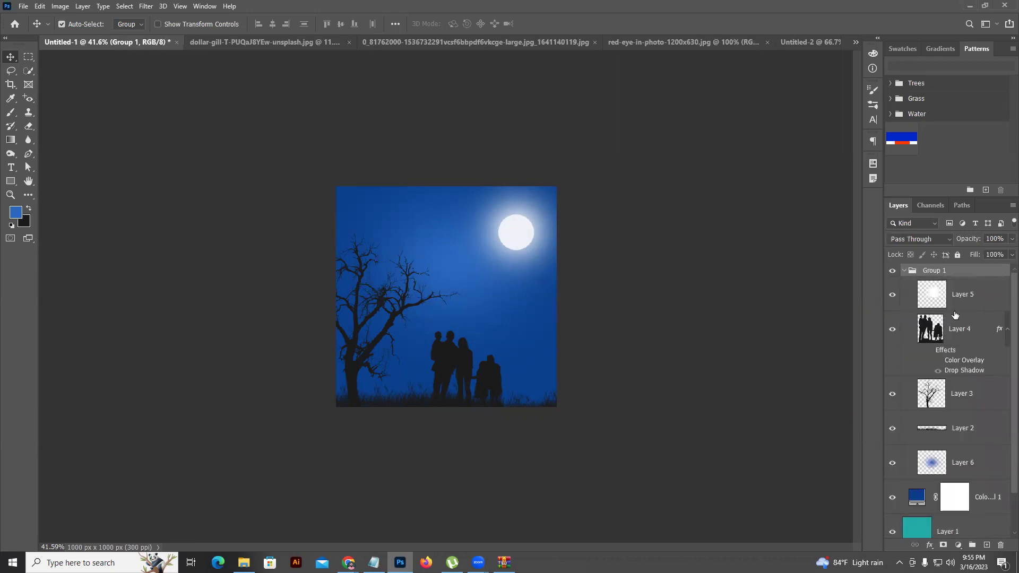
pyautogui.click(904, 271)
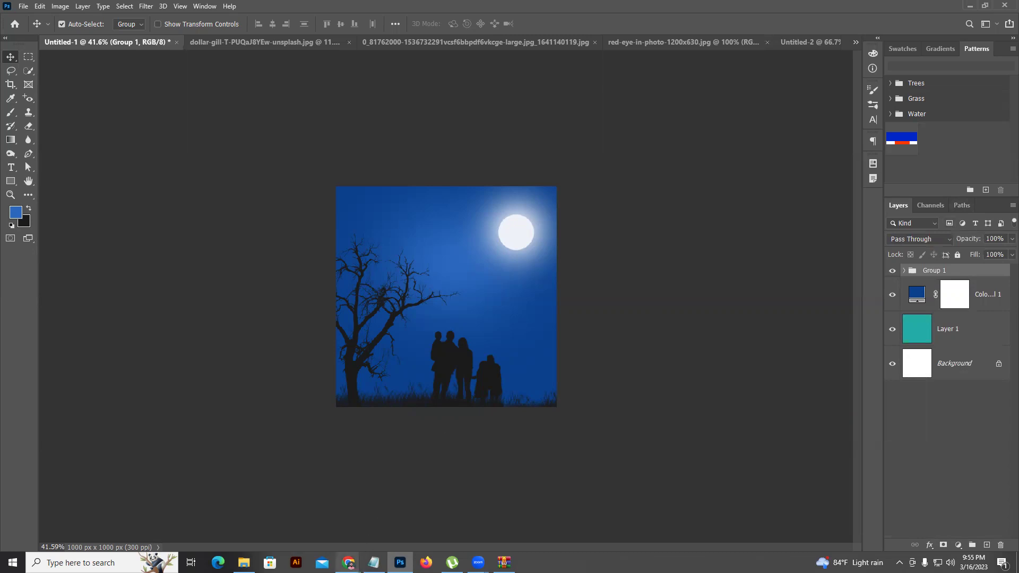
# - Bring the Meet window forward and stop presenting the screen
pyautogui.moveTo(349, 563)
pyautogui.click(322, 522)
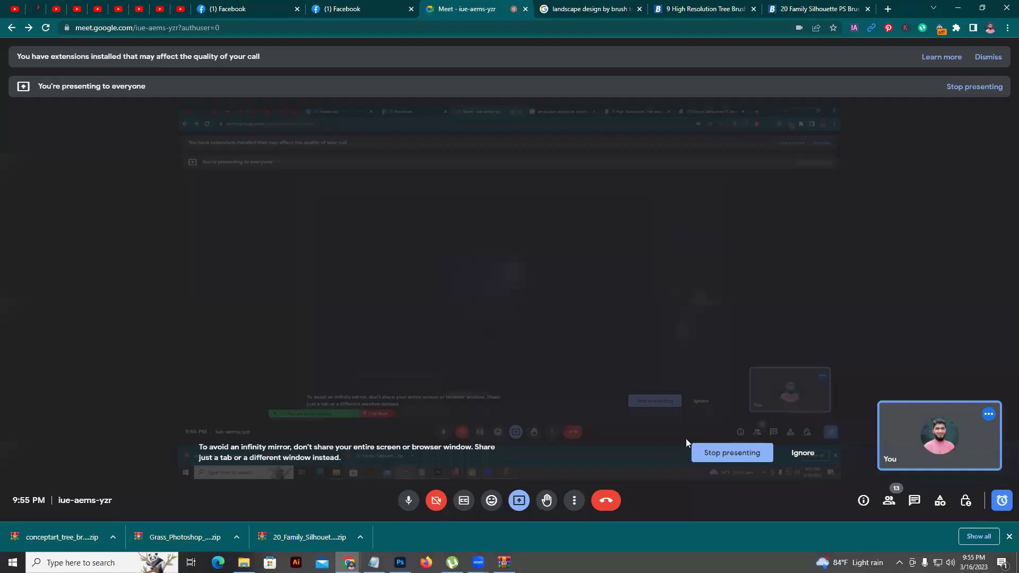
pyautogui.click(724, 457)
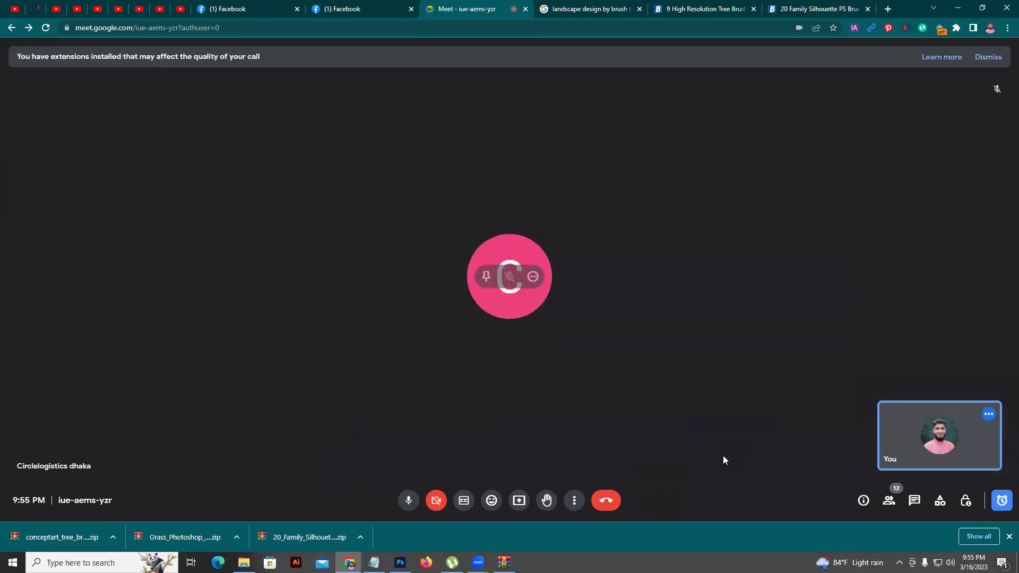
# - Switch the call layout to Tiled and close the downloads bar
pyautogui.click(574, 500)
pyautogui.click(603, 287)
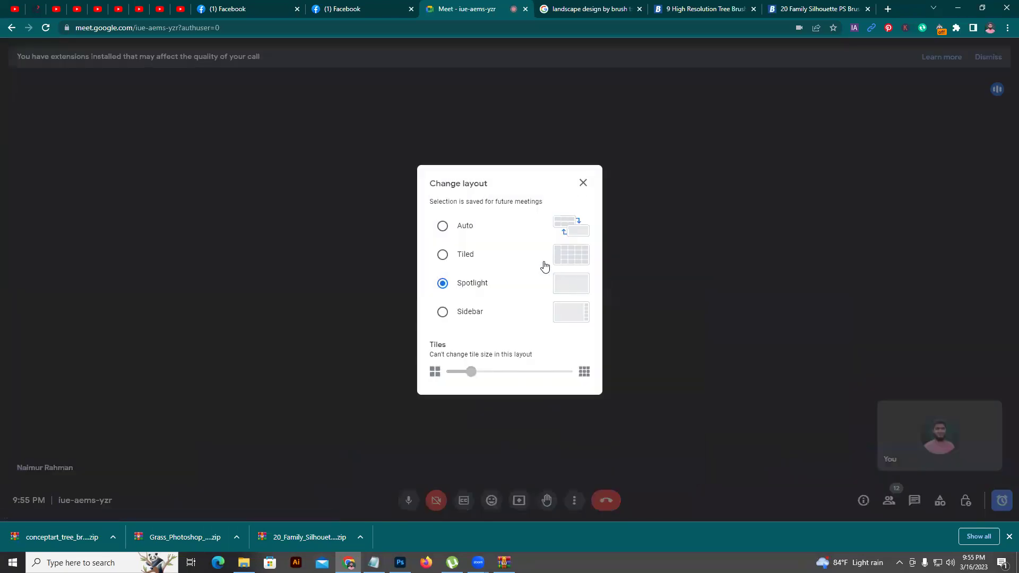
pyautogui.click(583, 184)
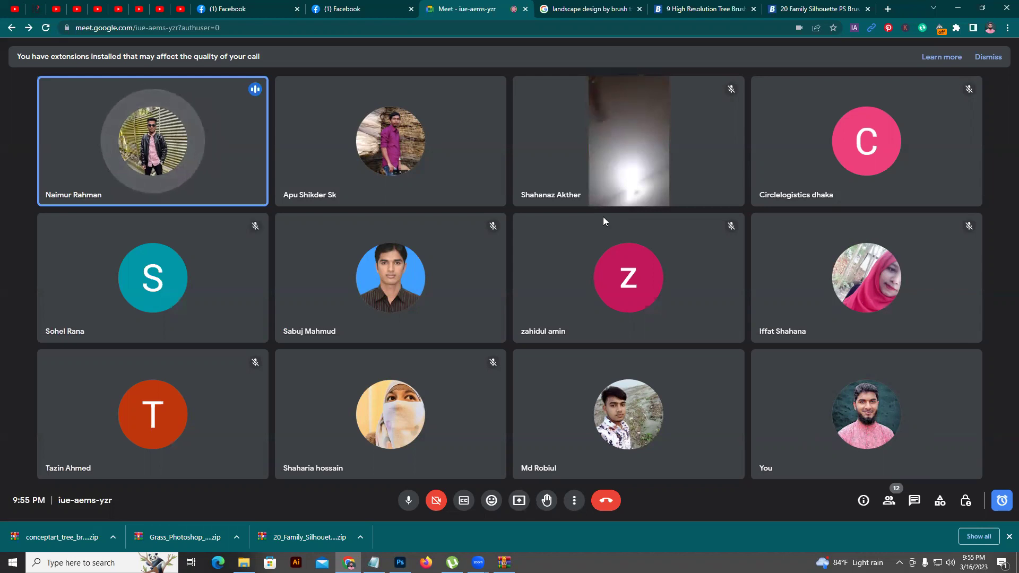
pyautogui.moveTo(615, 203)
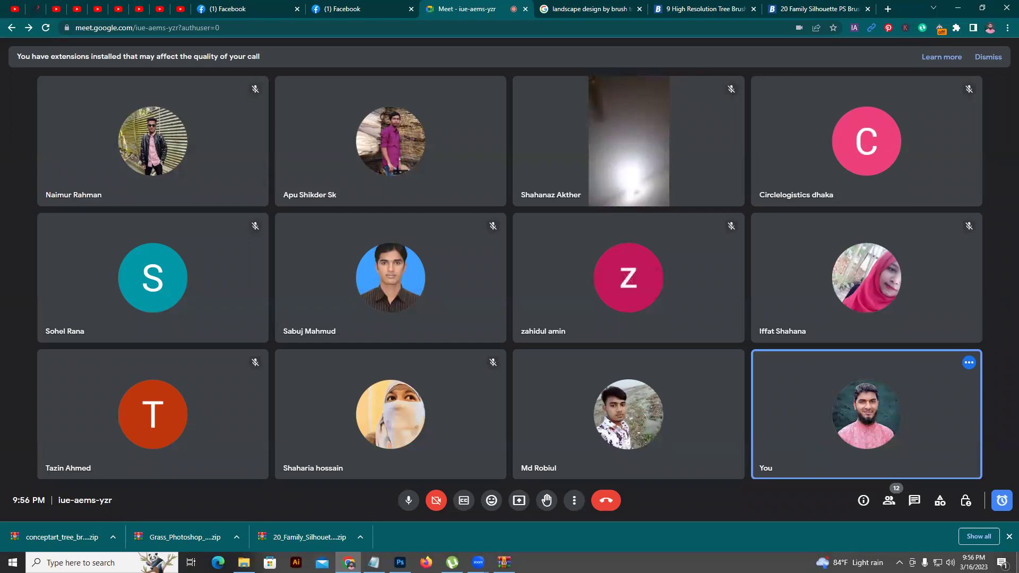
pyautogui.click(1007, 536)
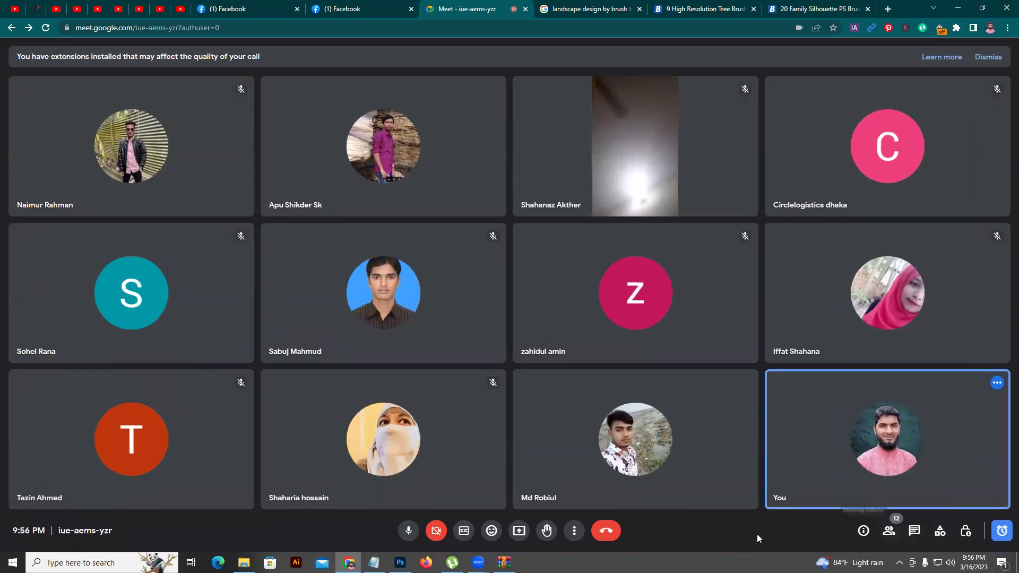